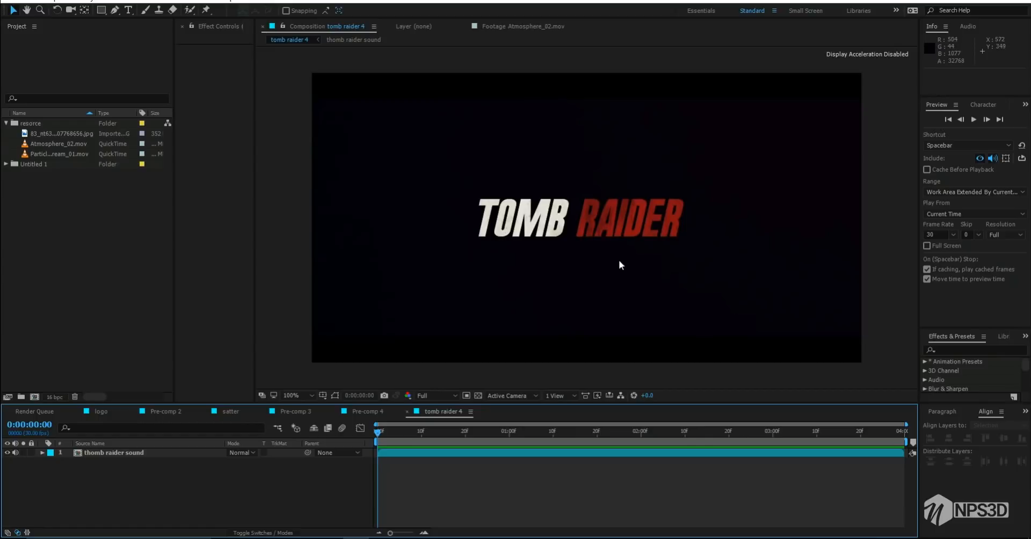
Preview the tomb raider 4 composition and move the playhead to 0:00:00:22
click(972, 118)
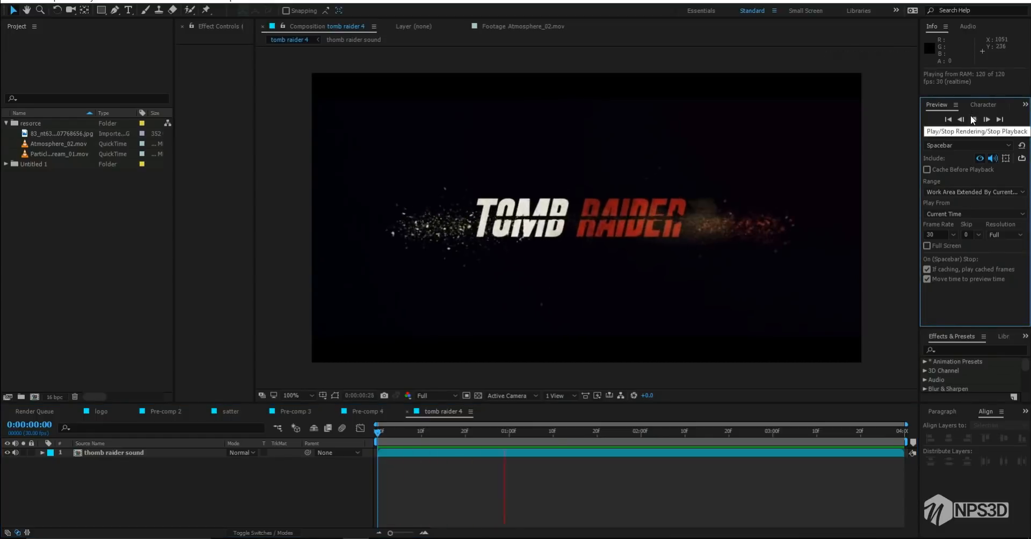
click(496, 433)
click(474, 433)
Check the program's purge options and preferences, and close them
click(26, 1)
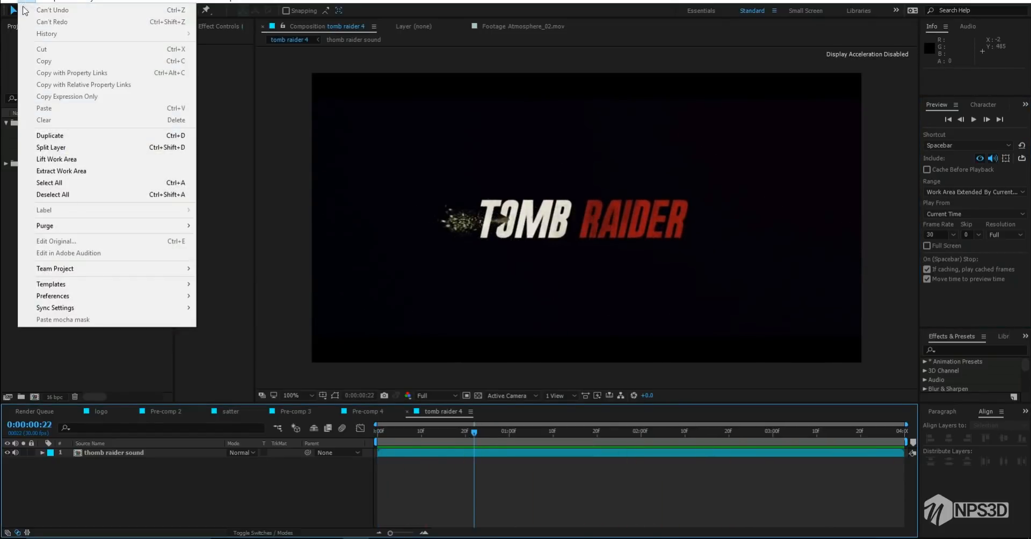
mouse_move(72, 225)
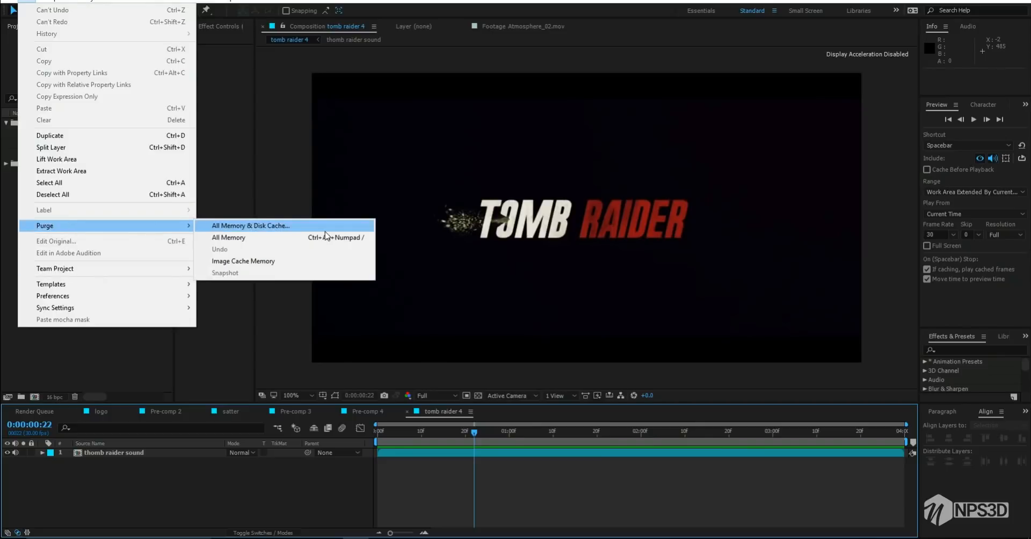
mouse_move(134, 296)
click(247, 453)
click(794, 118)
click(822, 130)
click(860, 267)
click(1002, 86)
Play the tomb raider 4 animation from its start and stop at 0:00:01:18 to examine the logo's break-up
drag(474, 434, 377, 433)
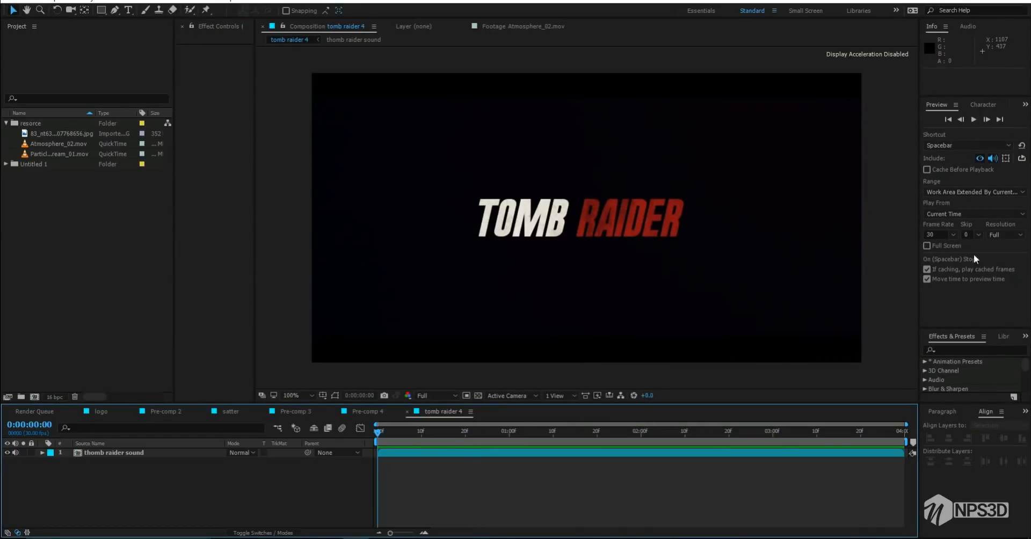
click(975, 121)
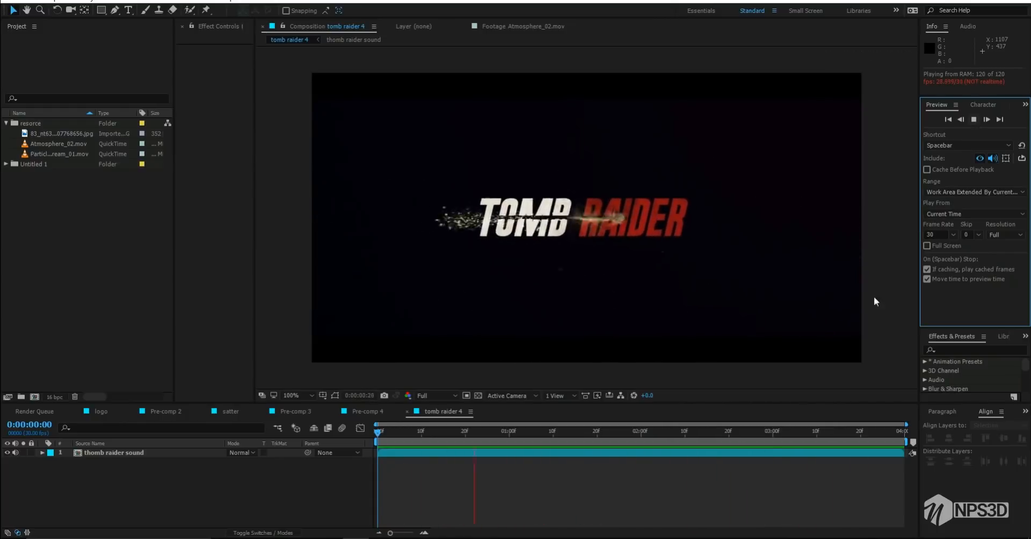
click(588, 442)
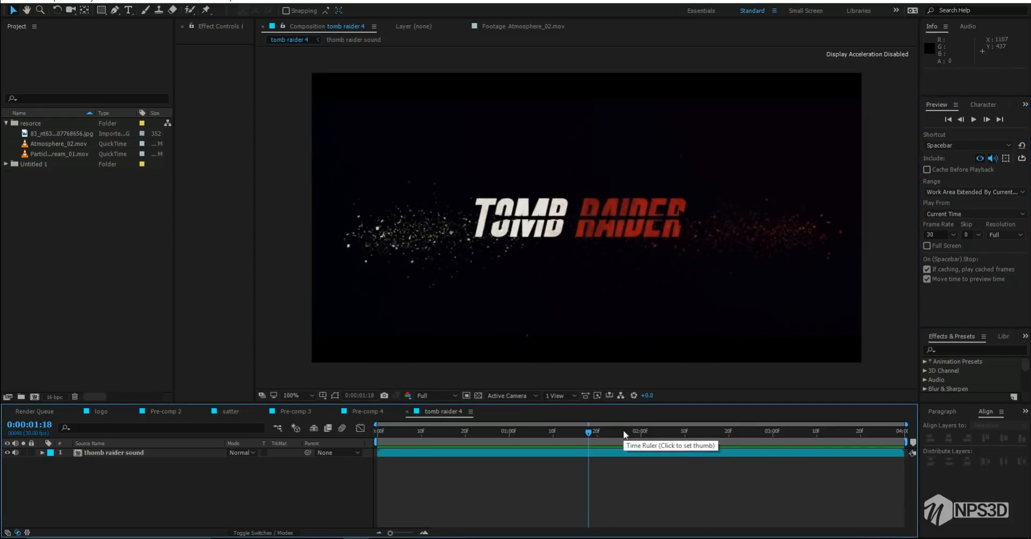
Create a new composition sized 2048 × 1080 px with a frame rate of 60 fps
click(34, 397)
click(225, 253)
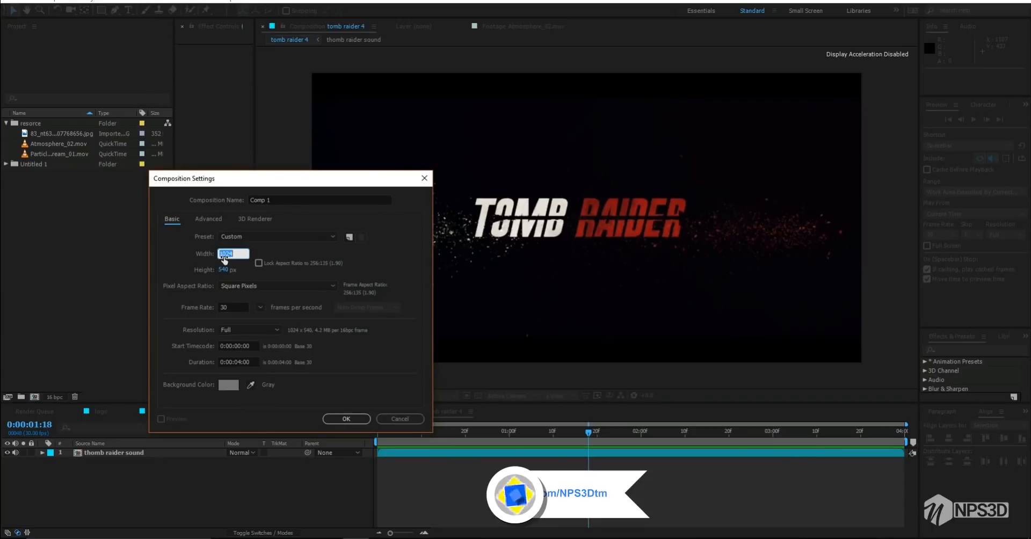
text(1920)
key(Tab)
text(1080)
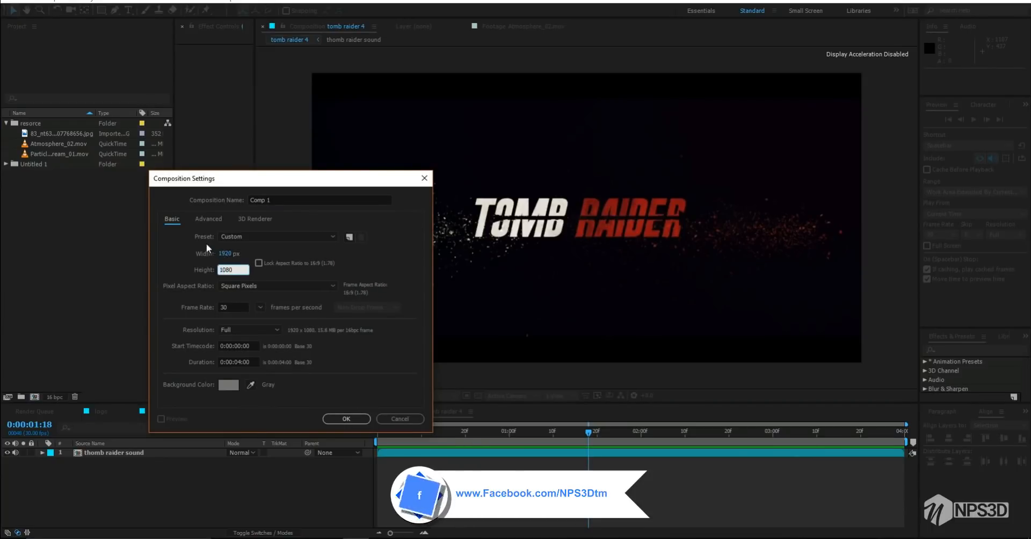
click(222, 253)
key(BackSpace)
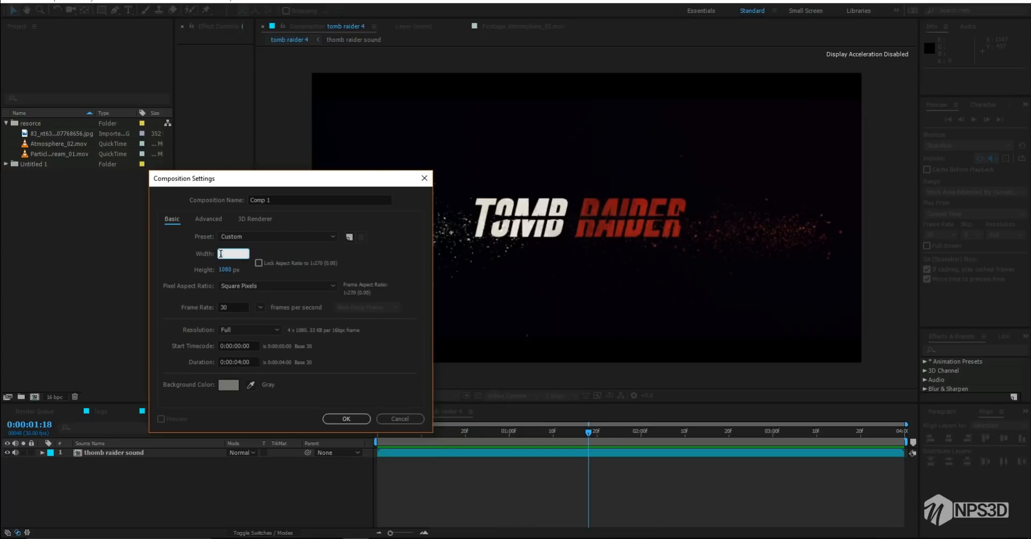
text(2048)
click(260, 308)
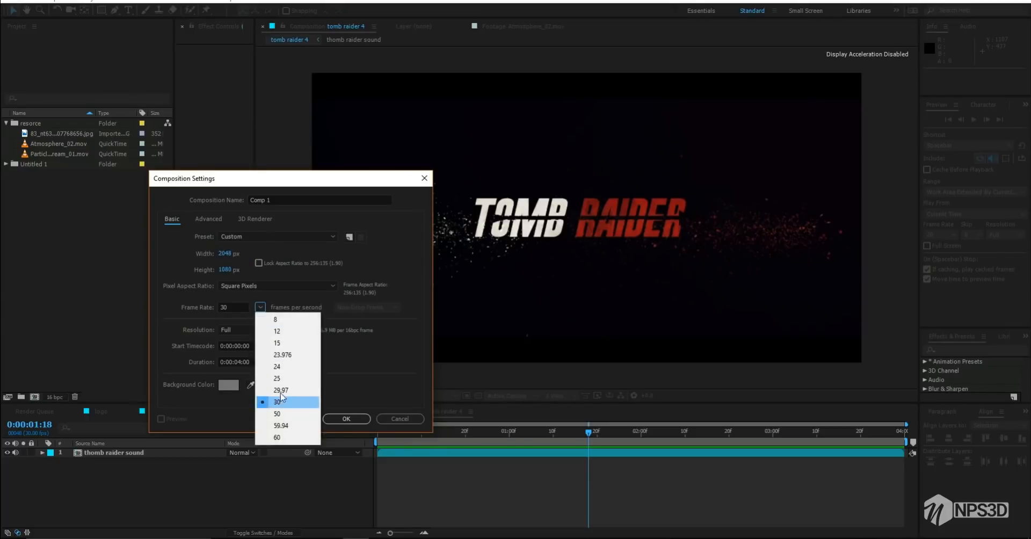
click(279, 437)
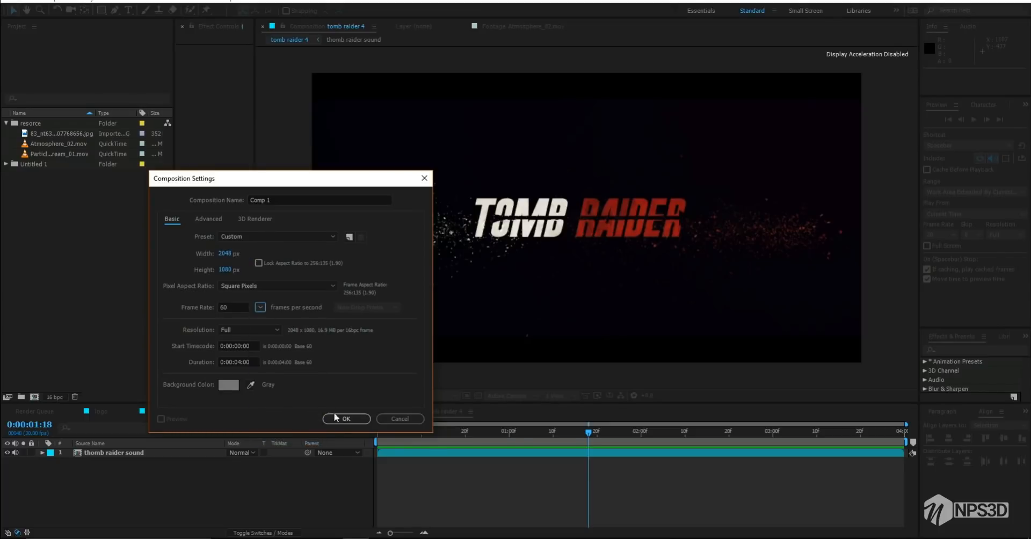
click(345, 420)
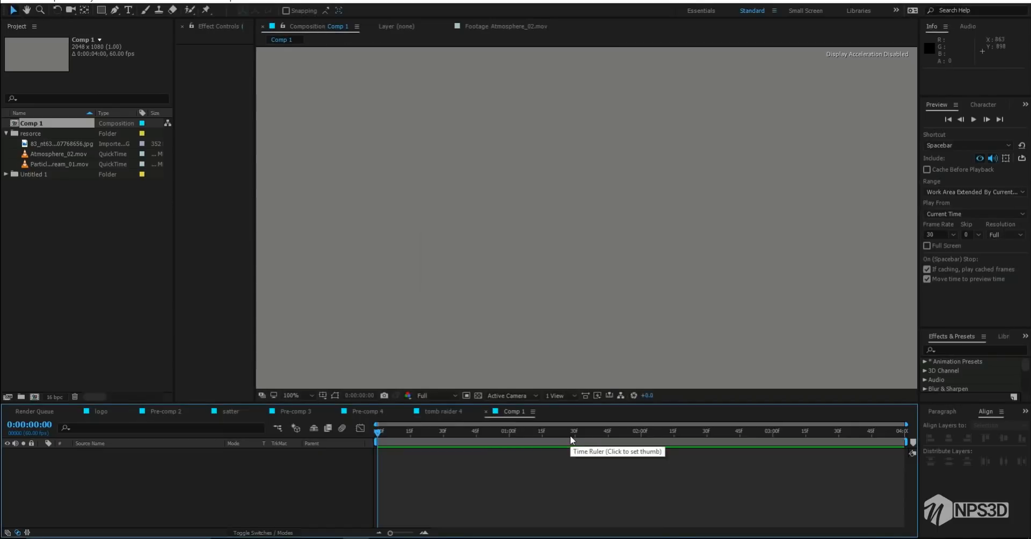
Move the new composition's playhead to 0:00:01:50 and save the project
drag(569, 433, 619, 435)
click(303, 395)
click(322, 210)
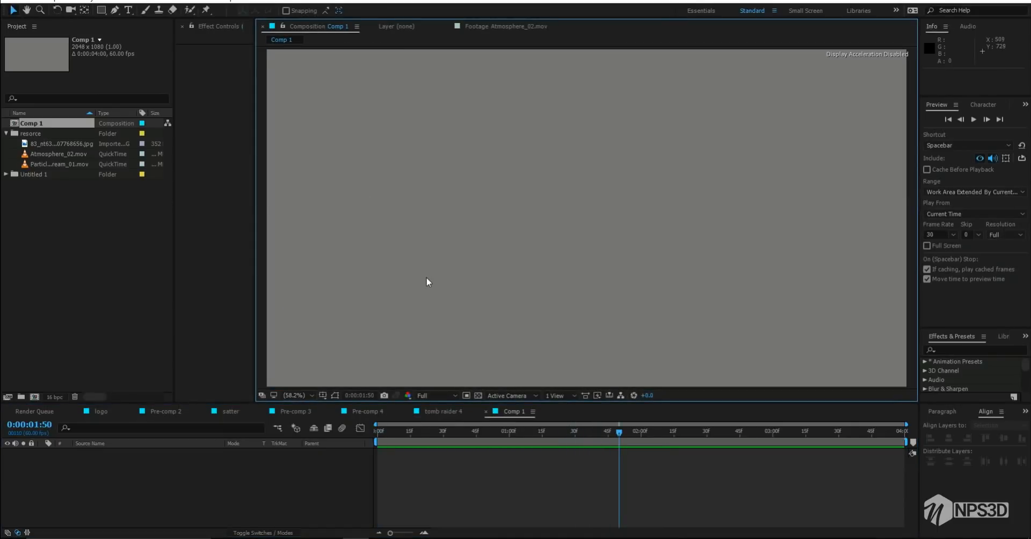
key(ctrl+s)
click(123, 498)
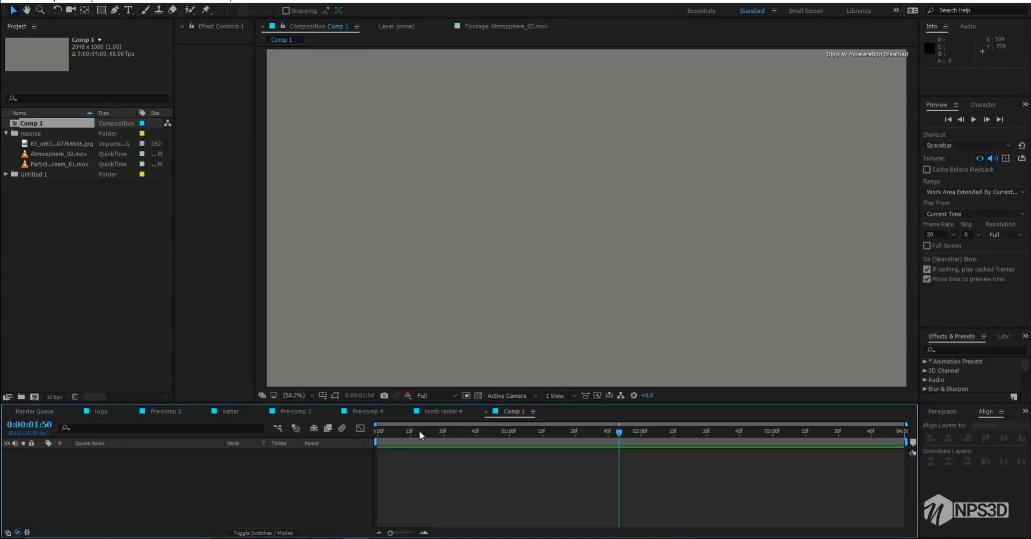
Rename the Comp 1 composition in the project to "title"
click(76, 127)
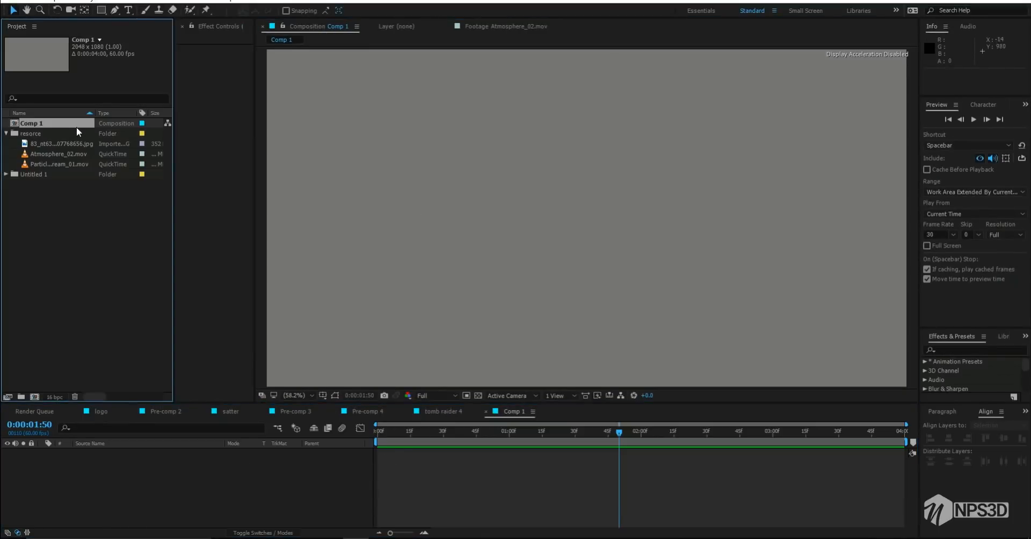
key(Return)
text(main)
key(BackSpace)
key(BackSpace)
key(BackSpace)
key(BackSpace)
text(title)
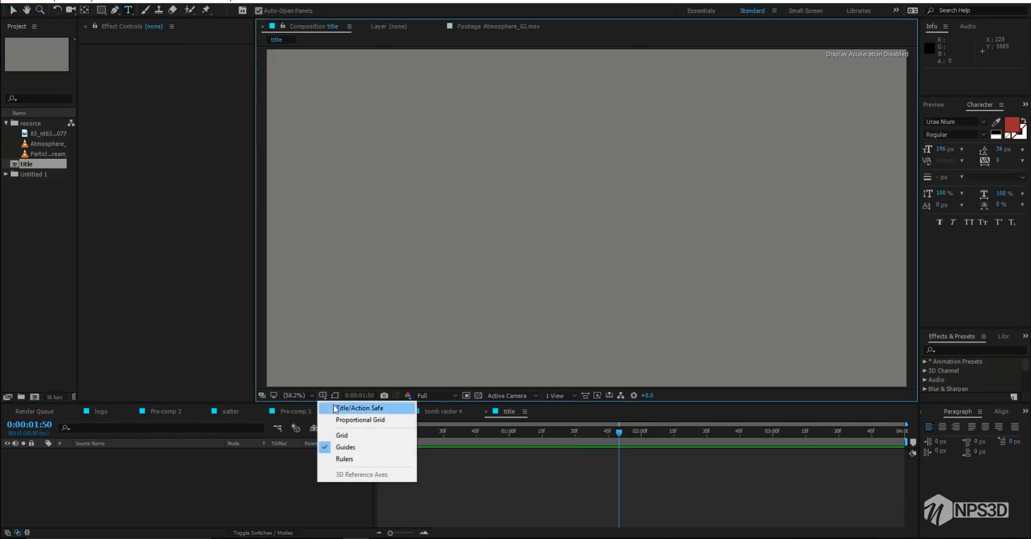
Show the Title/Action Safe overlay and add a text layer reading "tomb Raider"
click(333, 409)
click(569, 232)
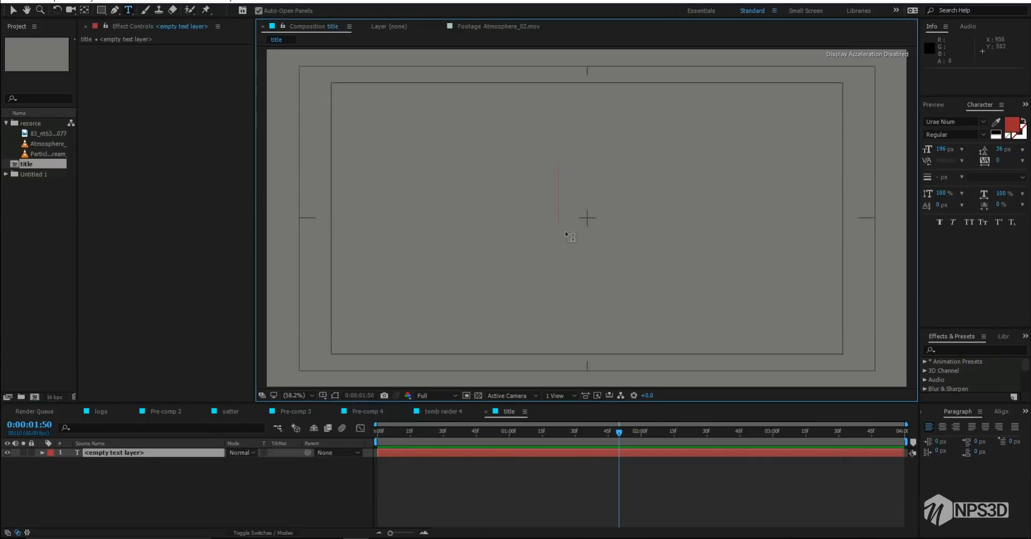
text(tomb)
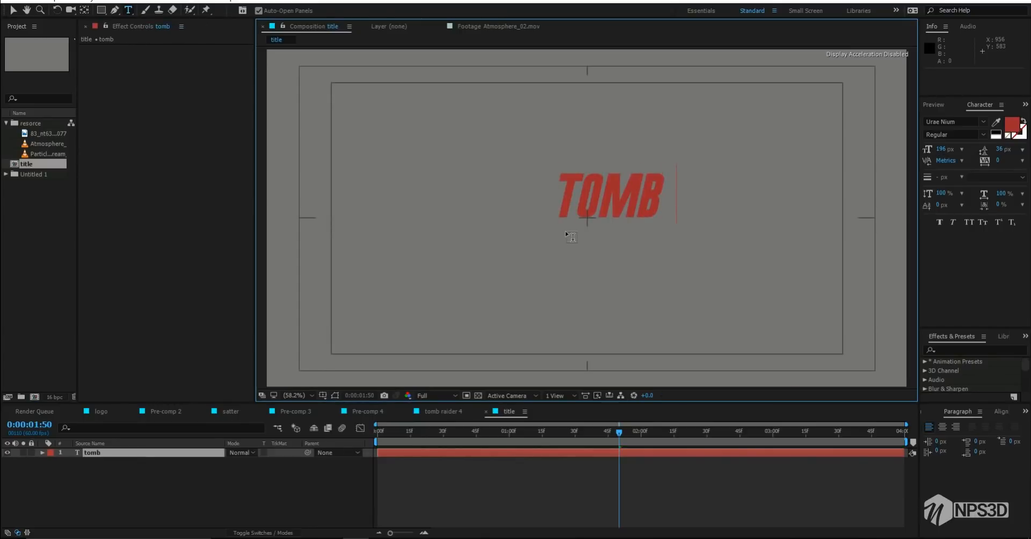
text( Raide)
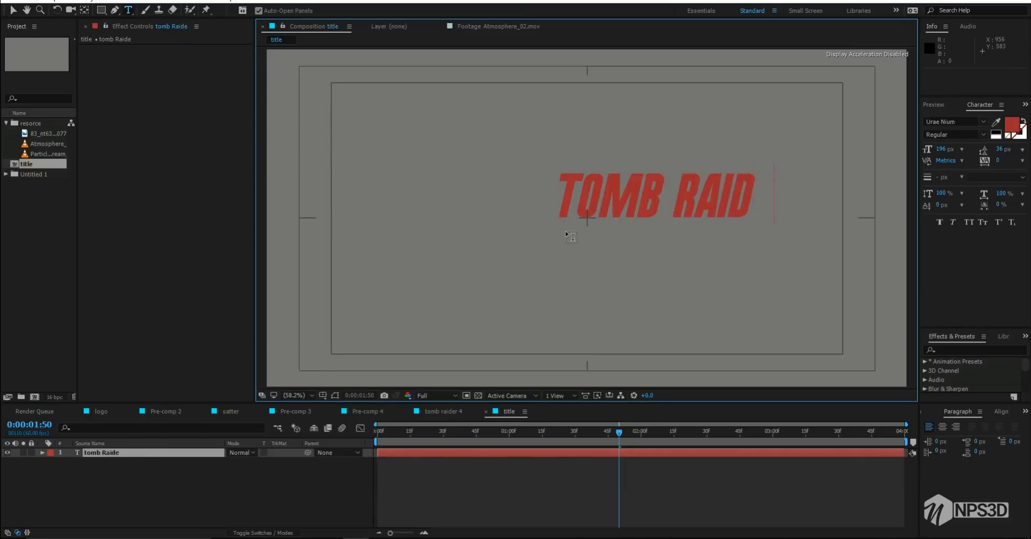
text(r)
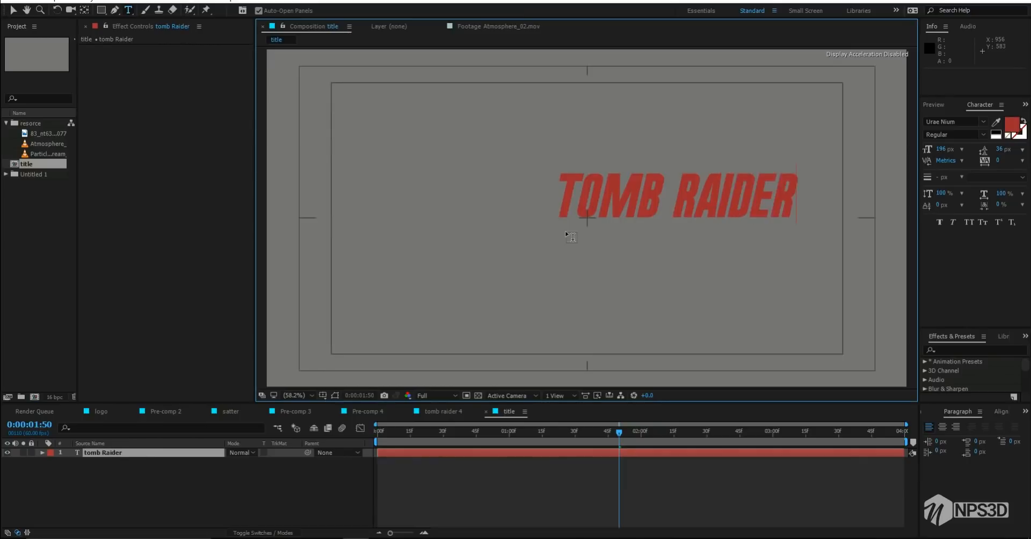
Centre the title text horizontally and vertically in the composition
click(1002, 412)
click(948, 438)
click(1003, 438)
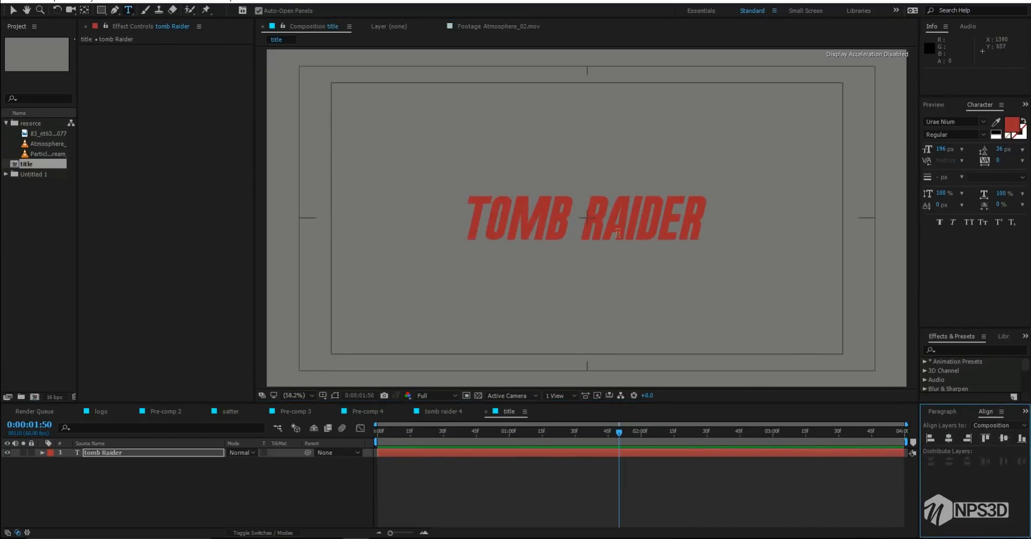
Change the fill colour of the word RAIDER to white, FFFFFF, and save the project
drag(596, 232, 806, 227)
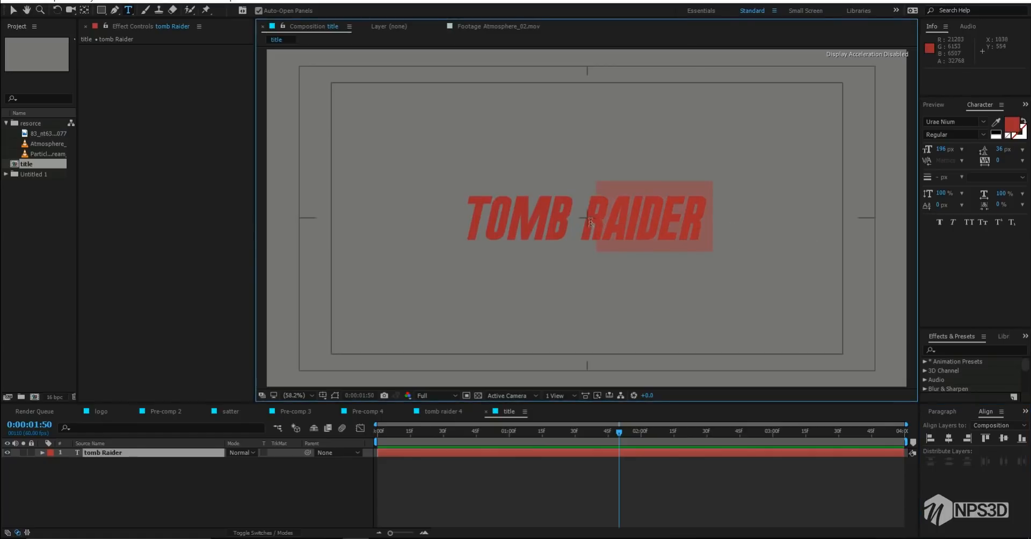
drag(583, 222, 793, 222)
click(1014, 126)
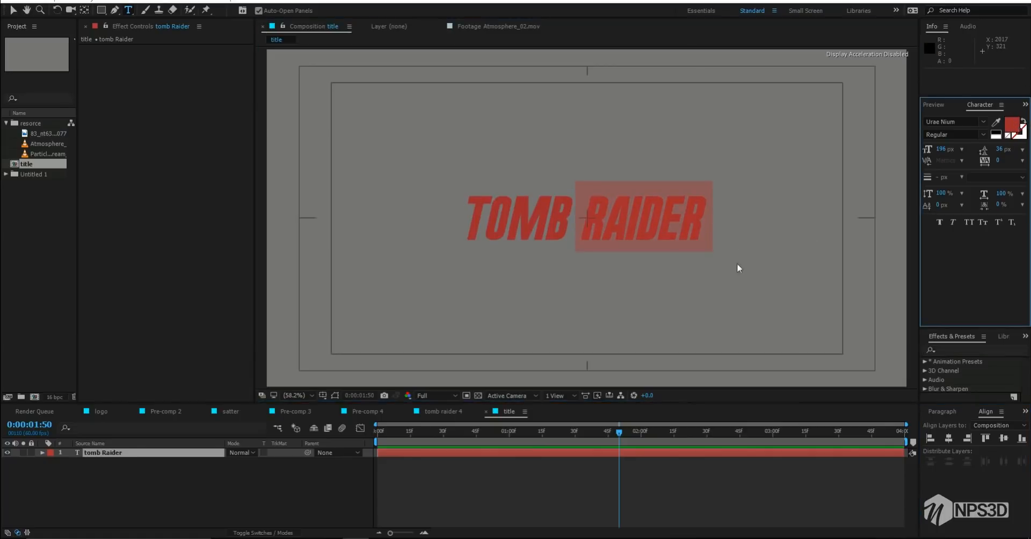
click(518, 385)
click(749, 386)
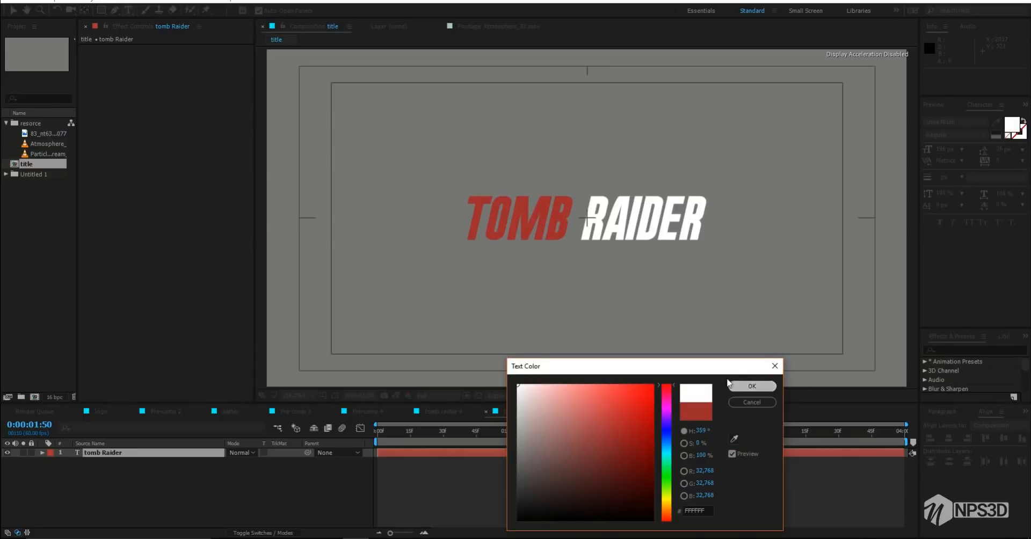
click(331, 482)
key(ctrl+s)
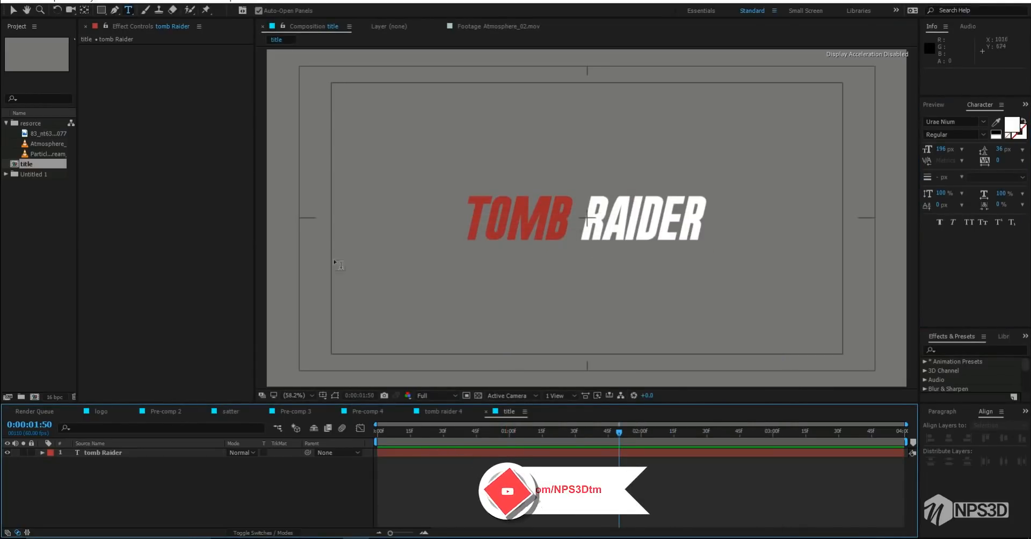
Place the concrete texture JPG above the text layer and rename its layer "textur e"
drag(39, 134, 134, 491)
click(7, 462)
click(8, 462)
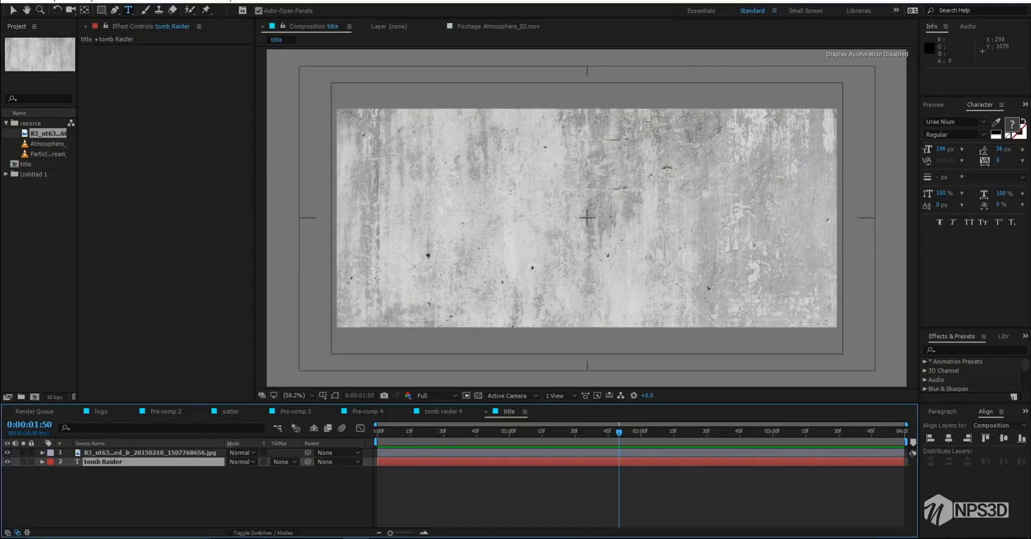
click(172, 451)
key(Return)
text(textur e)
key(Return)
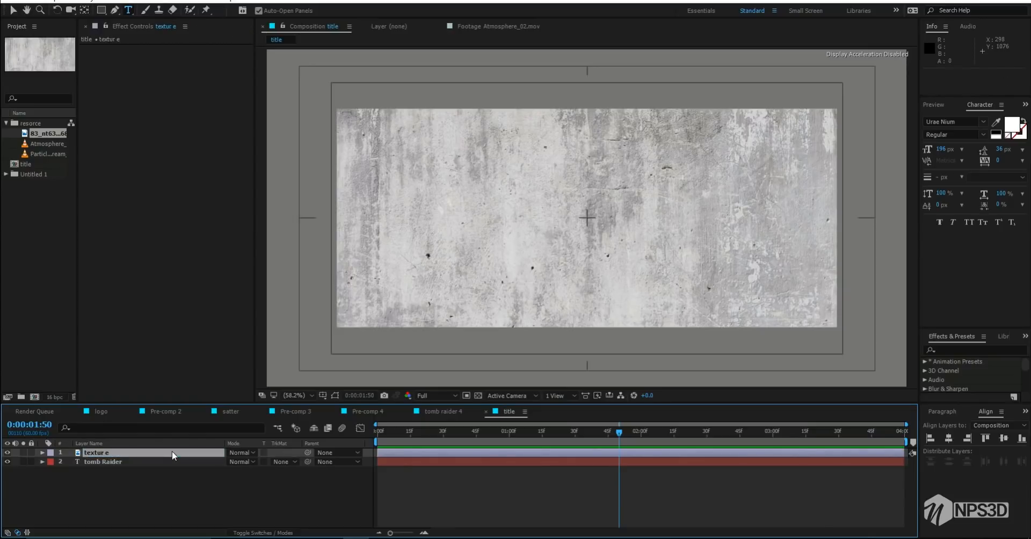
Set the tomb Raider text layer's track matte to Luma Matte "textur e"
click(281, 462)
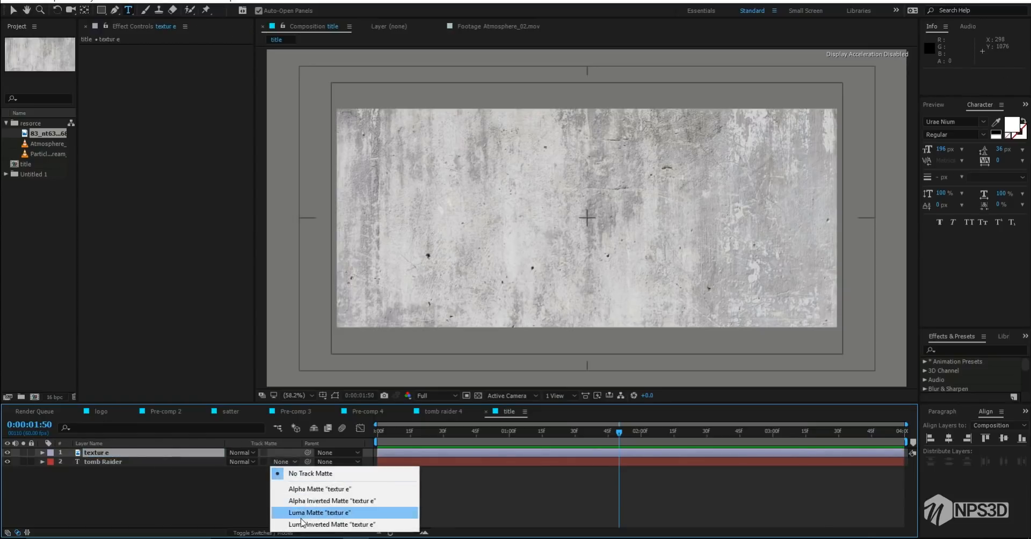
click(302, 517)
scroll(616, 207, up, 4)
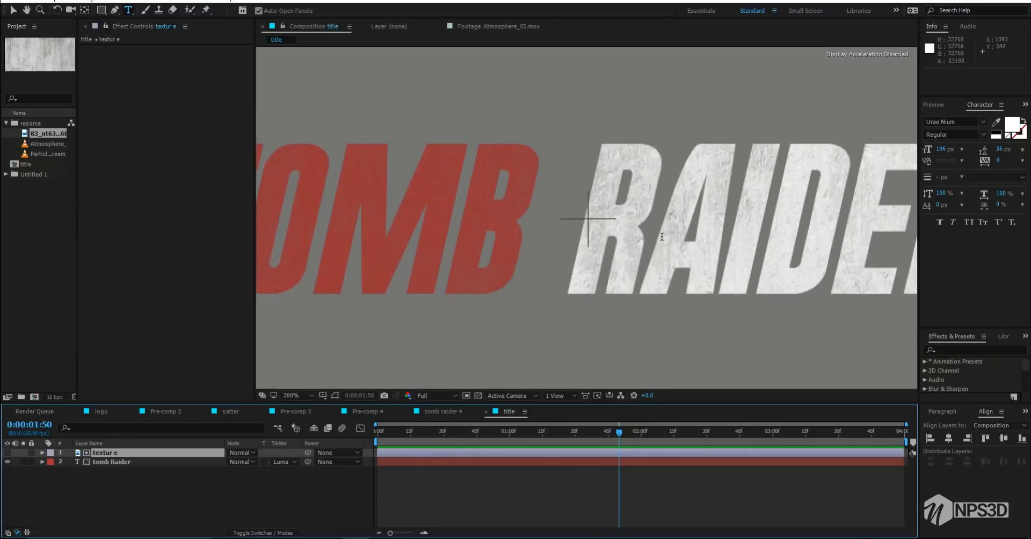
scroll(662, 237, down, 1)
Apply the Curves effect to the texture layer
click(162, 345)
click(128, 462)
click(143, 353)
click(114, 454)
key(ctrl+space)
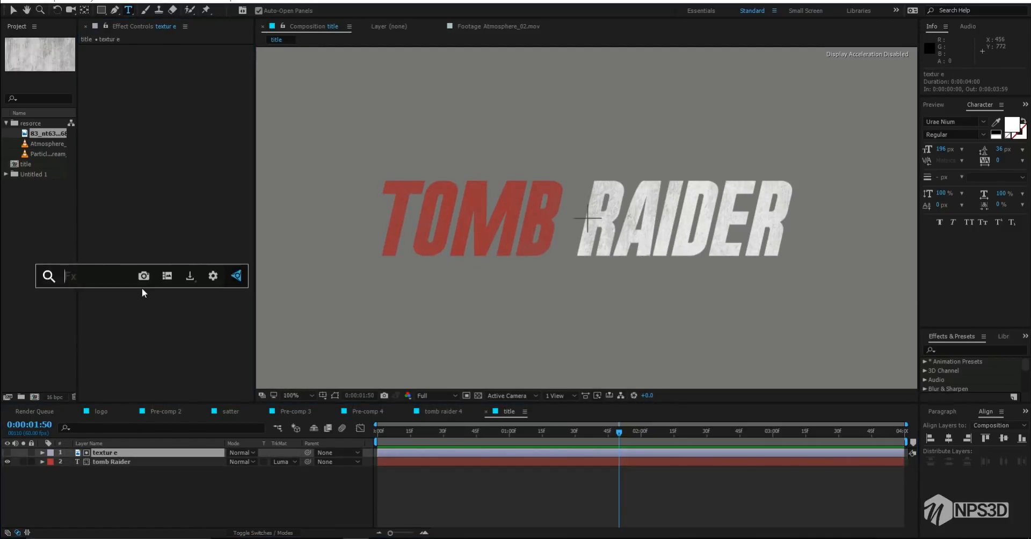
text(cu)
click(120, 308)
Bend the texture's RGB curve slightly below the diagonal to darken it, and check the lettering
mouse_move(176, 150)
mouse_down()
mouse_move(176, 173)
mouse_move(184, 149)
mouse_up()
scroll(382, 207, up, 1)
scroll(382, 207, down, 1)
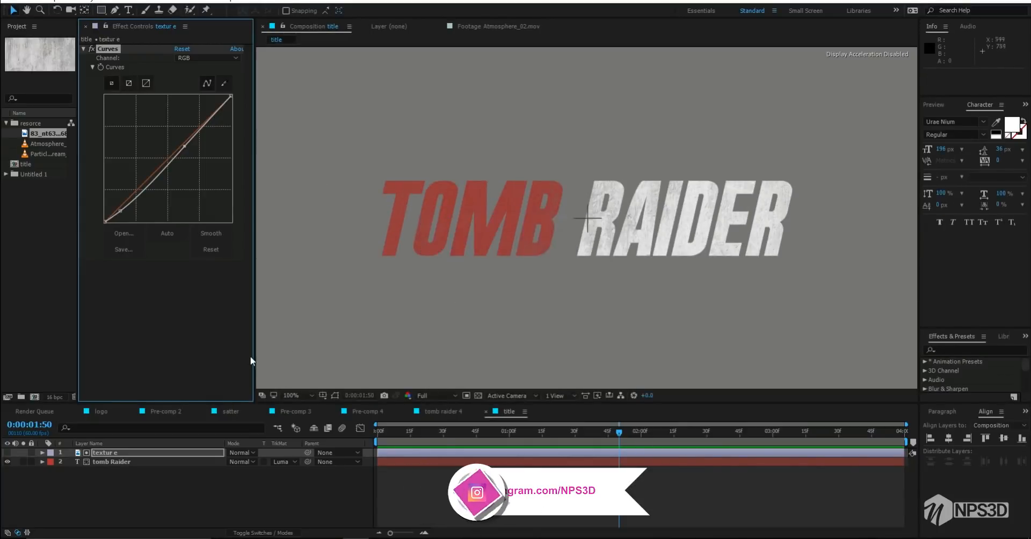
scroll(467, 314, down, 2)
scroll(473, 307, up, 2)
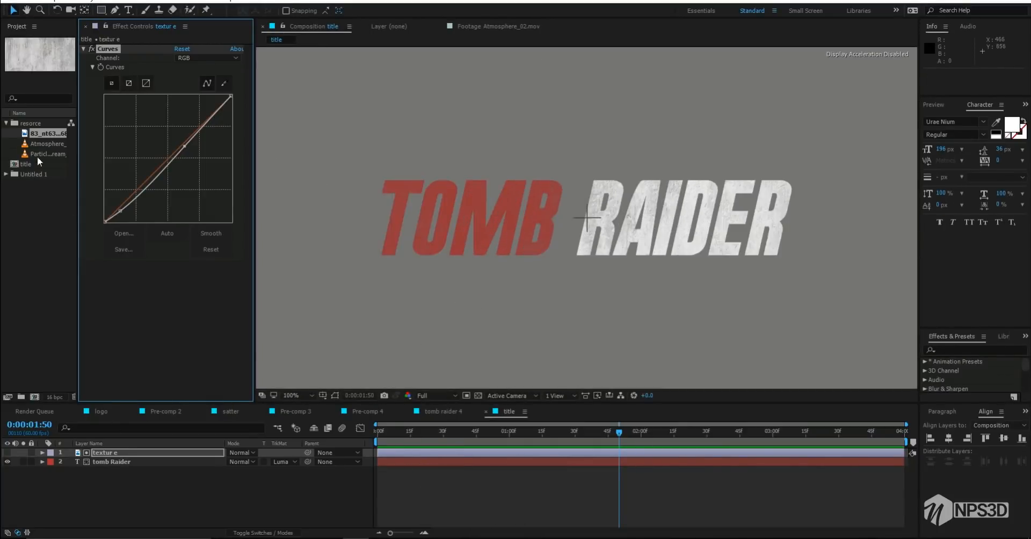
Create a new composition named "arrow" at 2048 × 1080 px, 60 fps and 4 seconds long
drag(78, 172, 149, 173)
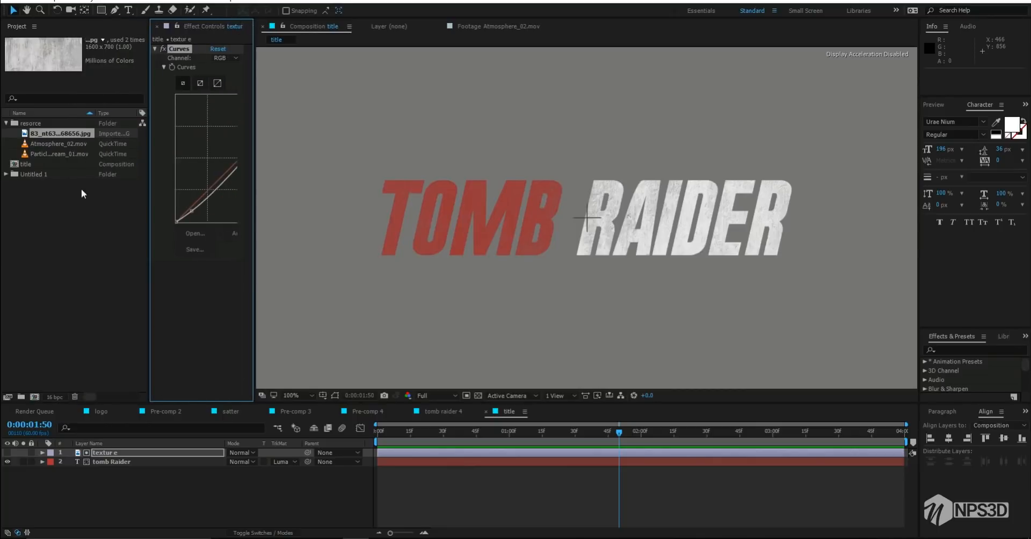
click(30, 163)
click(71, 278)
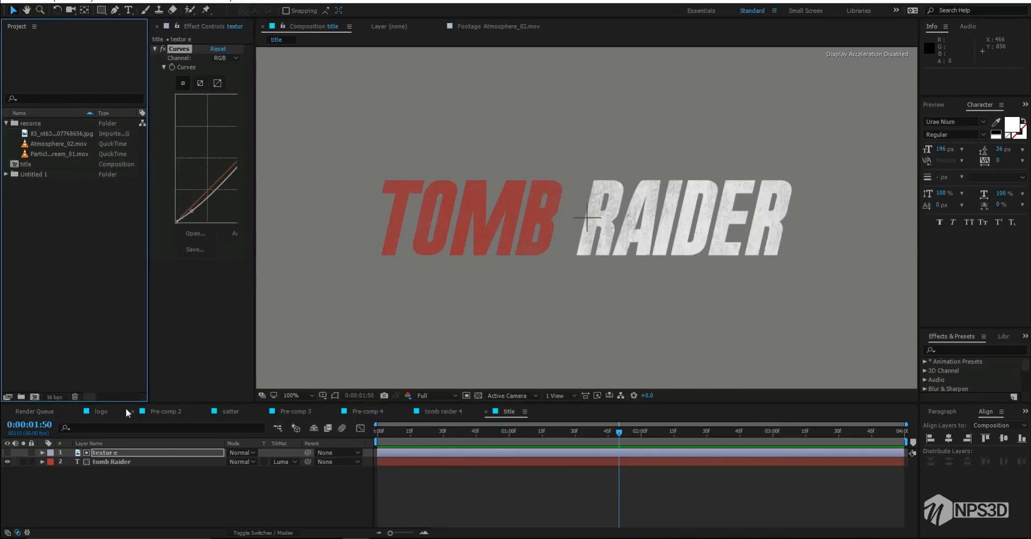
click(34, 396)
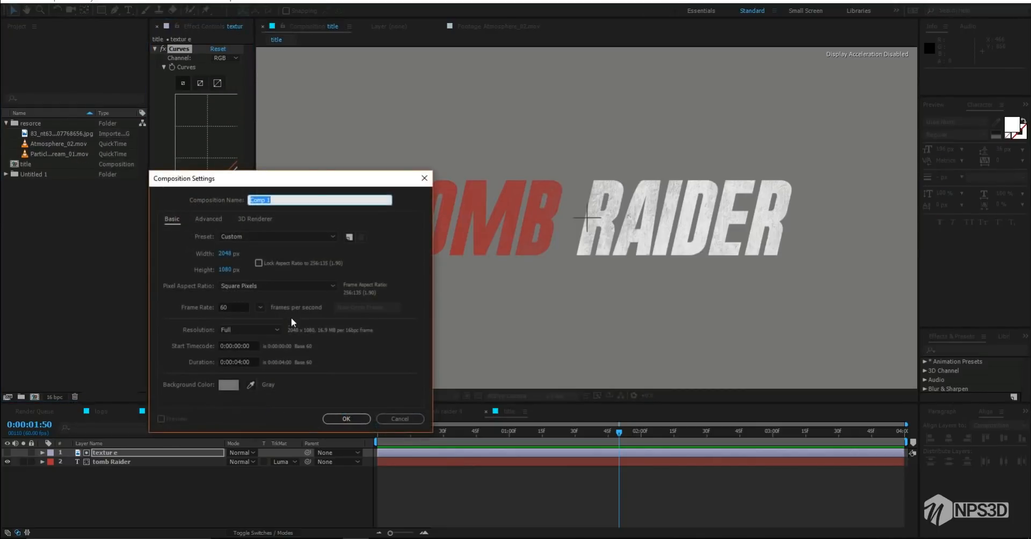
drag(295, 183, 361, 186)
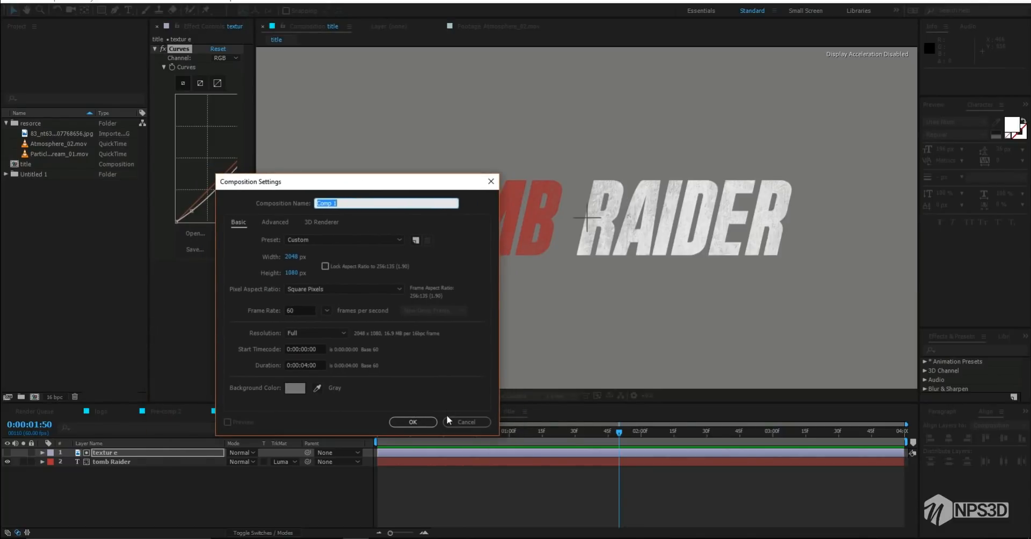
text(arrow)
key(Return)
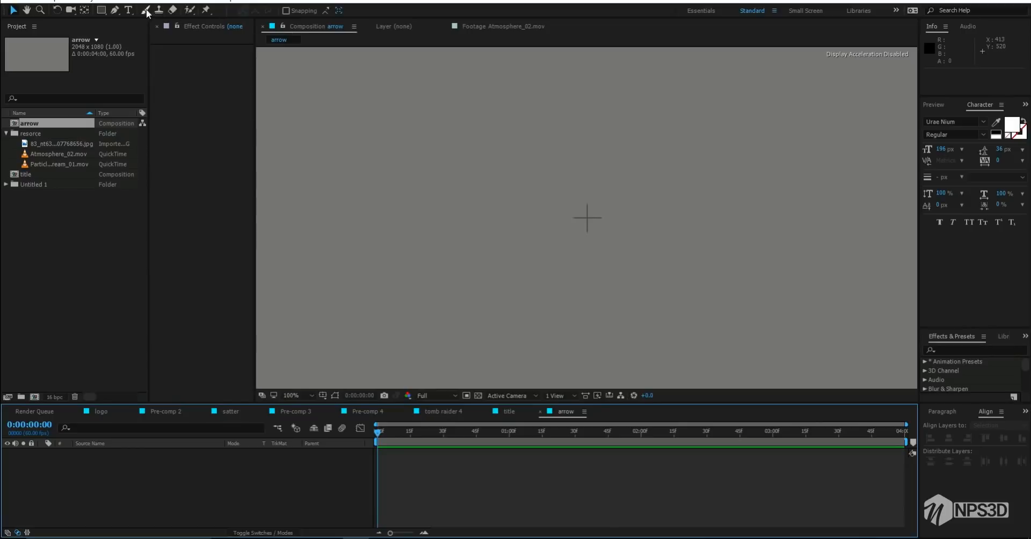
Draw a very thin horizontal white rectangle about 660 px long near the composition's centre as the arrow's shaft, with a 9 px stroke
click(101, 10)
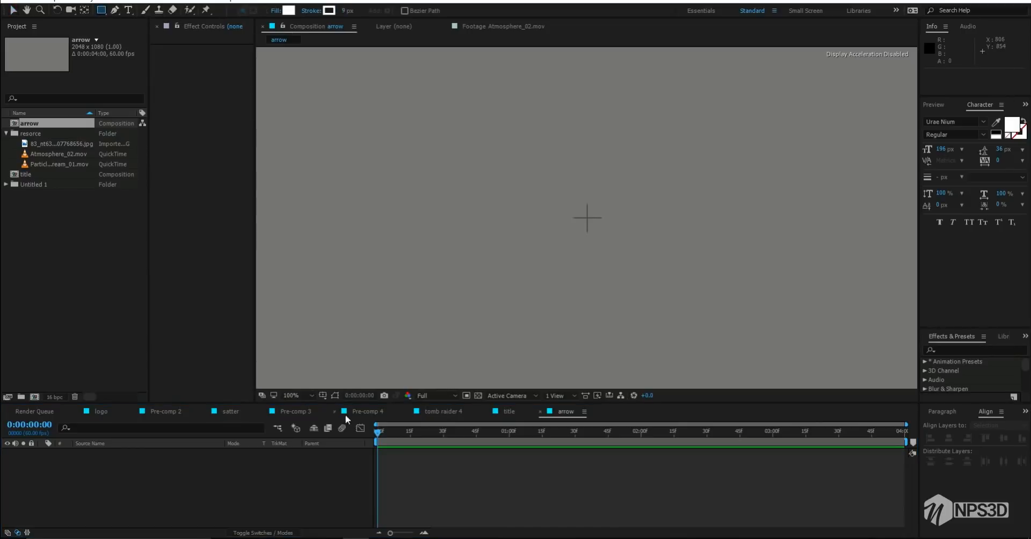
click(322, 396)
click(361, 403)
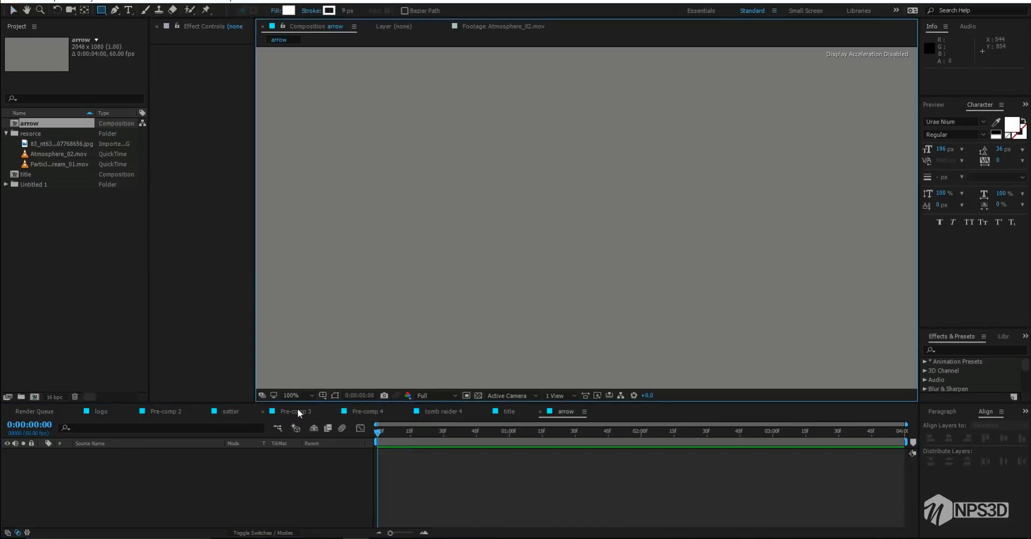
mouse_move(479, 200)
mouse_down()
mouse_move(670, 224)
mouse_move(833, 202)
mouse_up()
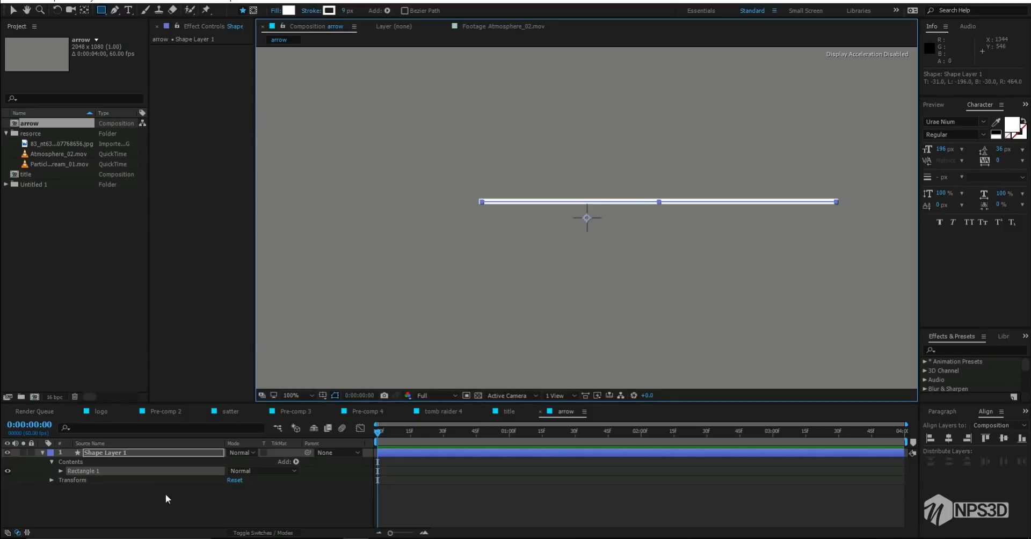
click(168, 500)
drag(555, 255, 531, 258)
Centre the shaft's shape layer horizontally and vertically in the composition
click(107, 455)
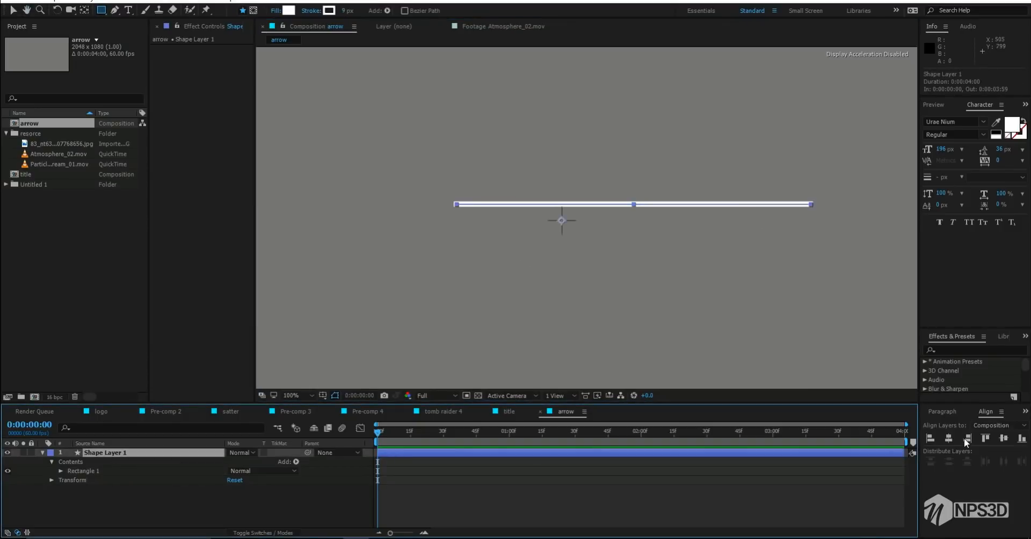
click(948, 438)
click(1004, 439)
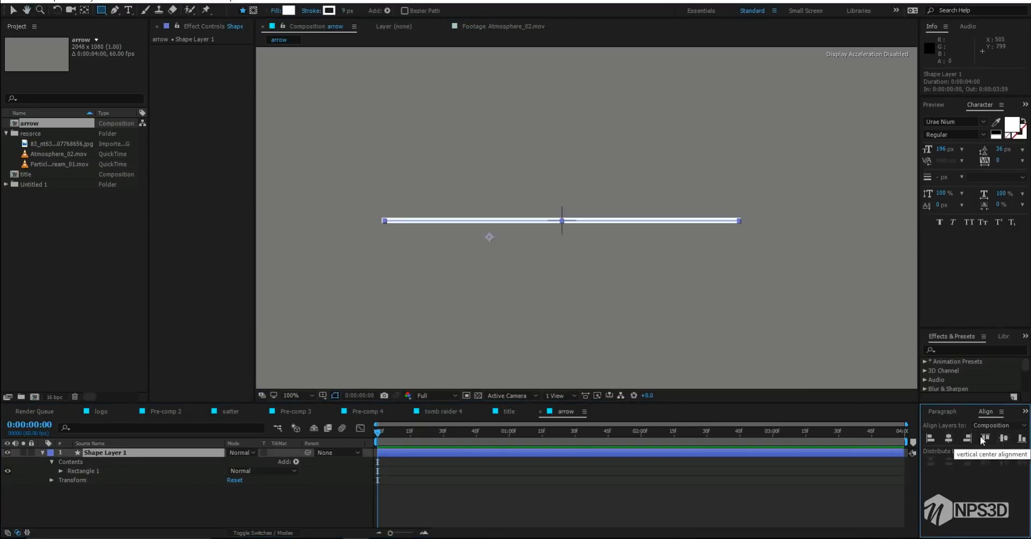
click(43, 452)
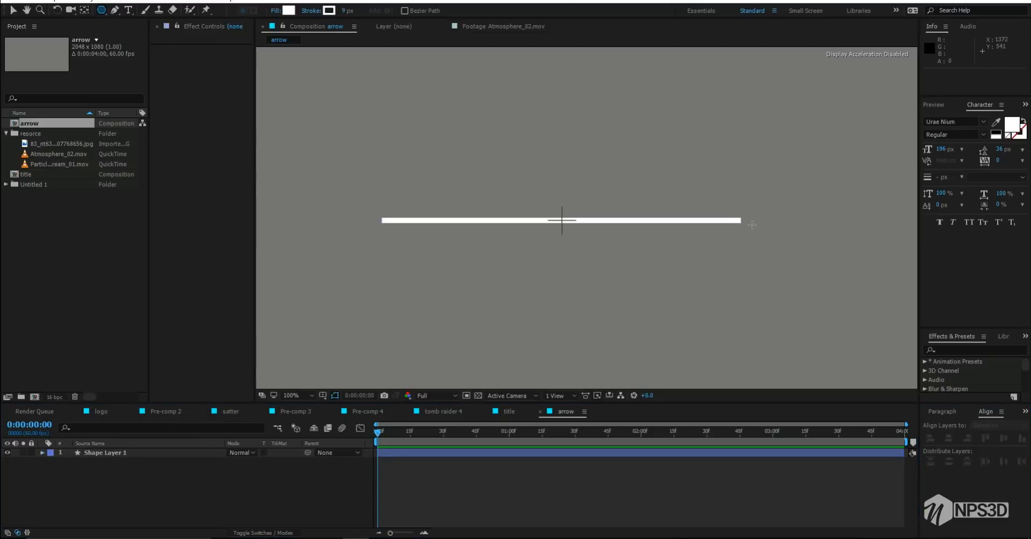
Draw a small white triangle with the Polygon tool at the shaft's right end as the arrowhead
mouse_move(748, 221)
mouse_down()
mouse_move(768, 238)
mouse_move(758, 226)
mouse_up()
key(Up)
key(Down)
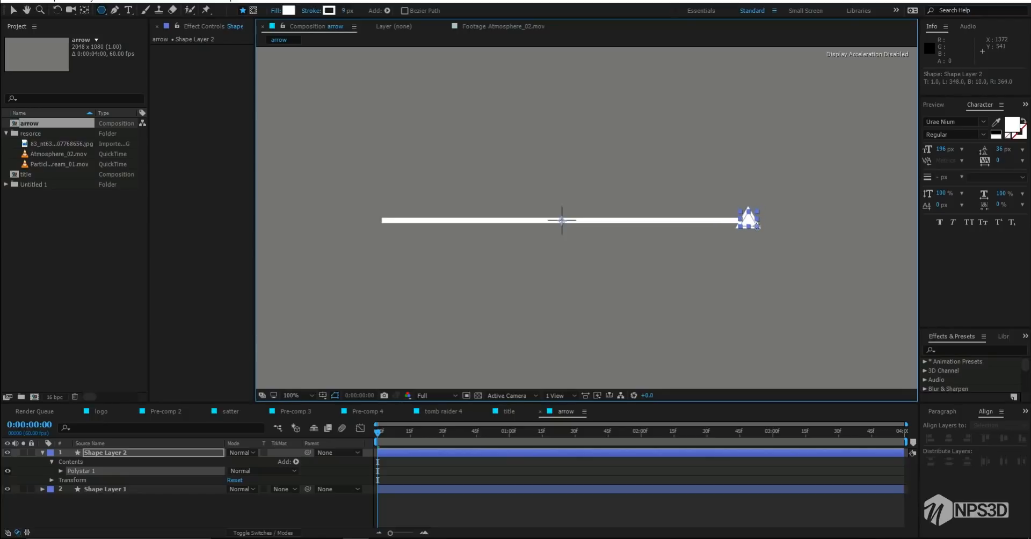
drag(756, 225, 754, 224)
Move the arrowhead layer's anchor point to the centre of the triangle
click(132, 454)
scroll(664, 213, up, 1)
key(y)
drag(459, 229, 819, 232)
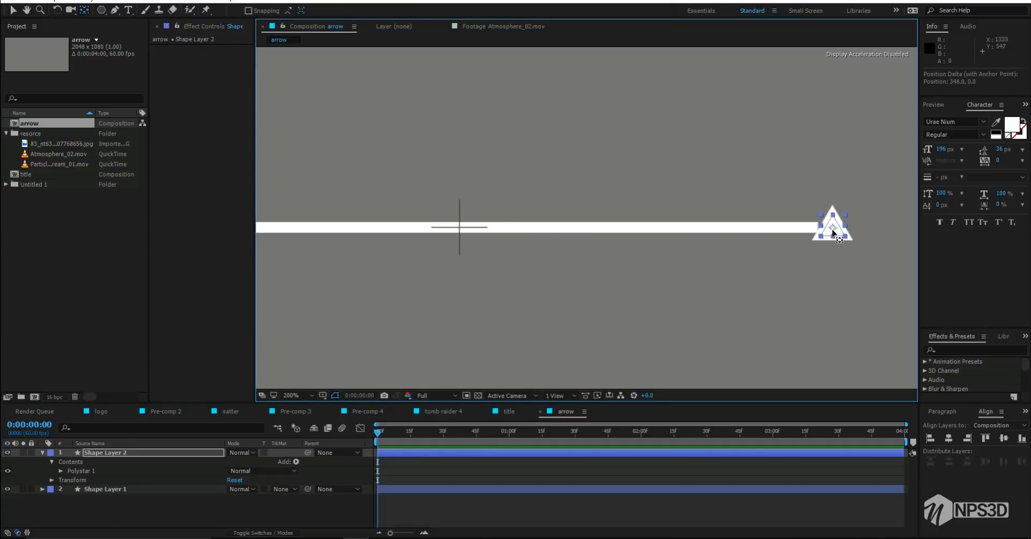
Rotate the triangle layer by 90° and nudge it against the shaft's right end
click(108, 444)
click(108, 453)
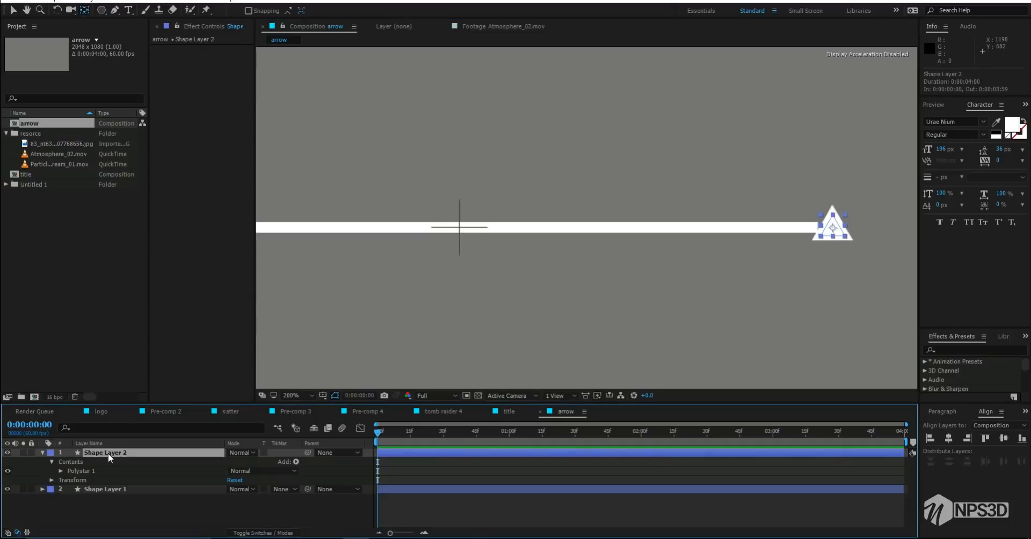
key(r)
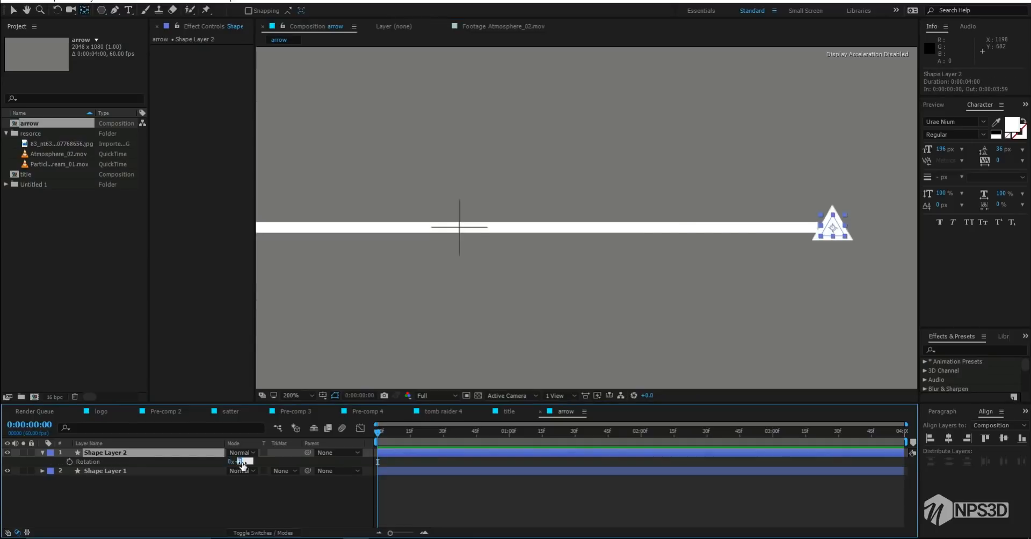
click(260, 491)
click(140, 456)
key(v)
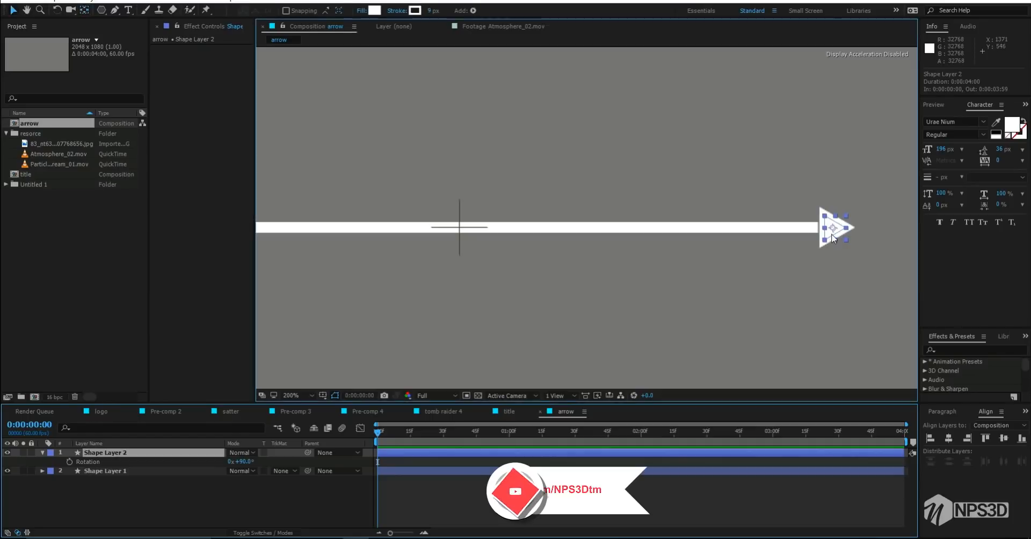
drag(830, 238, 827, 240)
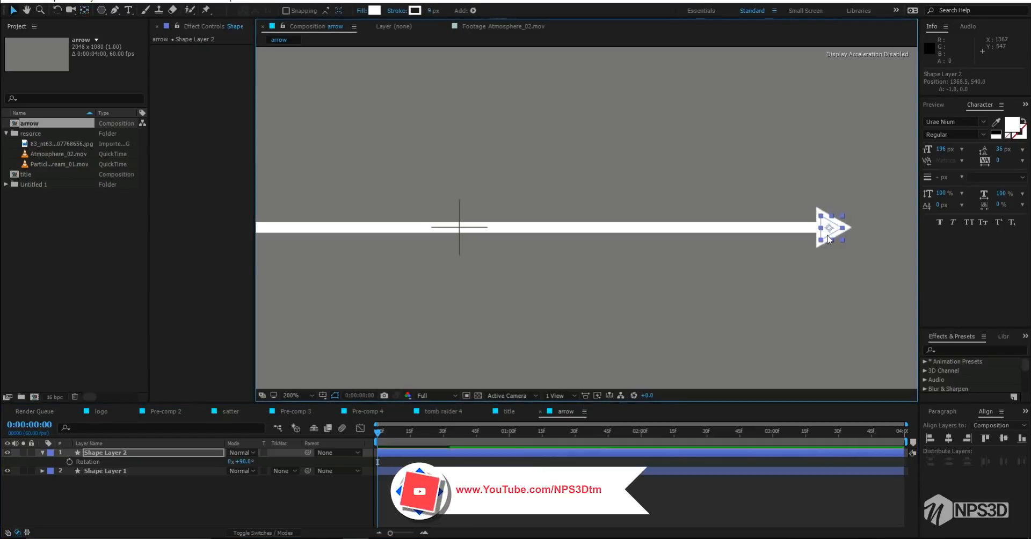
click(333, 494)
Show the grid over the composition and collapse the arrowhead layer's properties
scroll(695, 250, down, 2)
mouse_move(644, 251)
mouse_down()
mouse_move(701, 252)
mouse_move(653, 248)
mouse_up()
scroll(693, 251, up, 1)
click(323, 396)
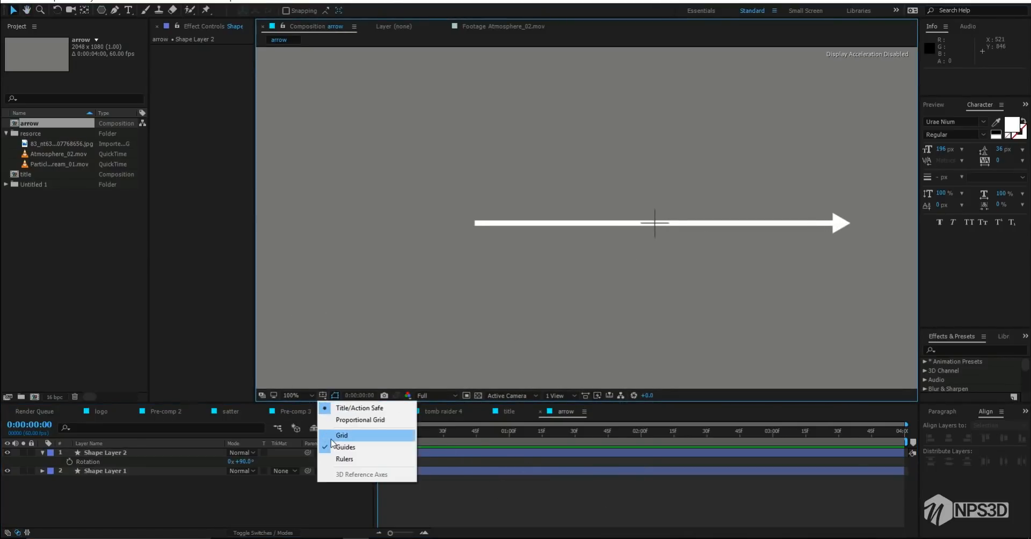
click(337, 435)
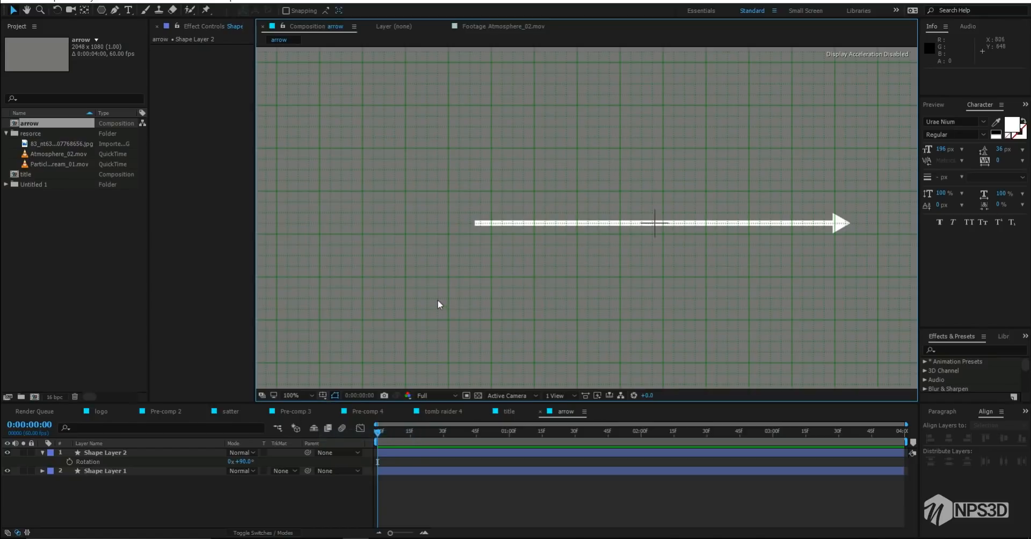
drag(458, 298, 478, 302)
scroll(488, 255, up, 1)
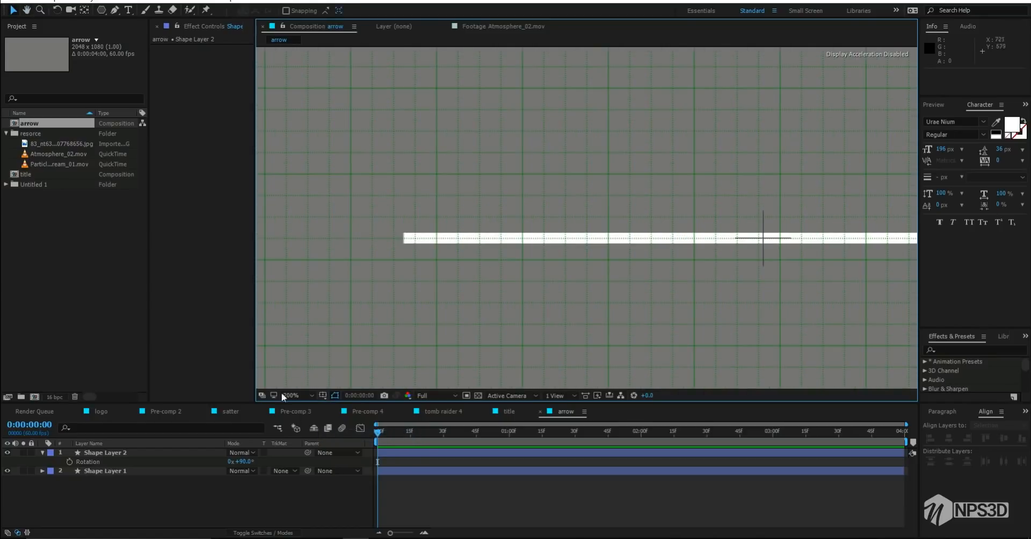
key(comma)
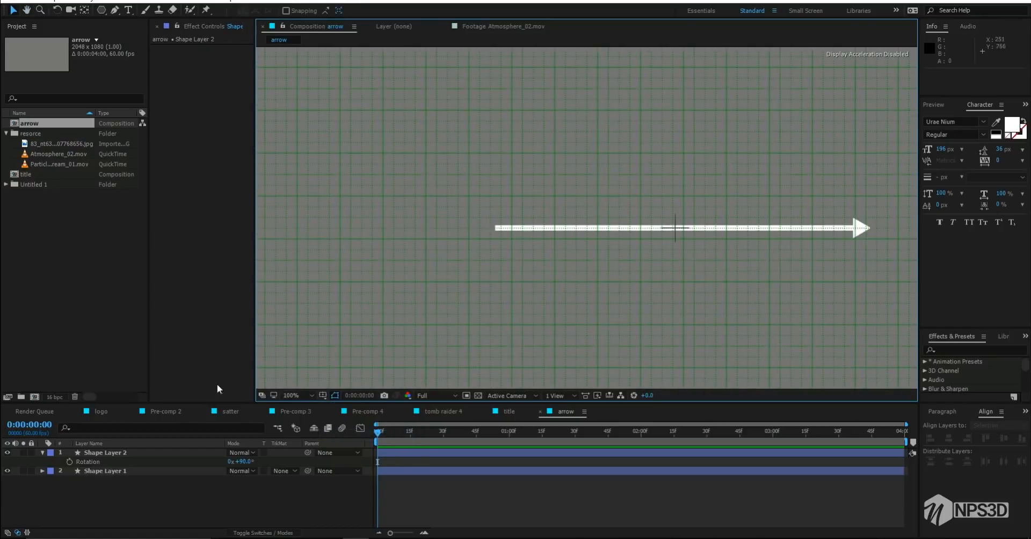
click(41, 454)
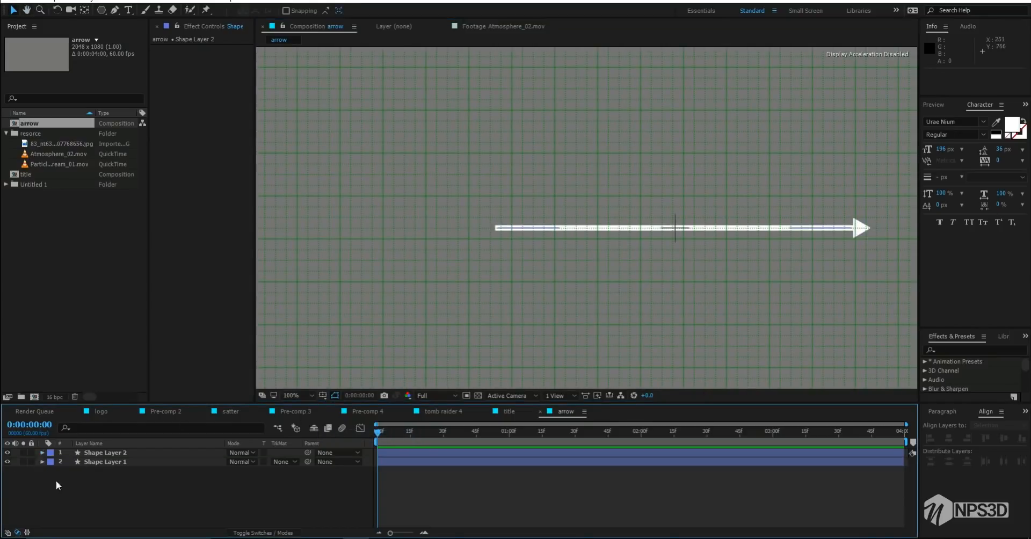
Draw a closed, notched five-point tail shape with the Pen tool at the shaft's left end on a new shape layer
click(114, 10)
scroll(487, 226, up, 2)
click(519, 230)
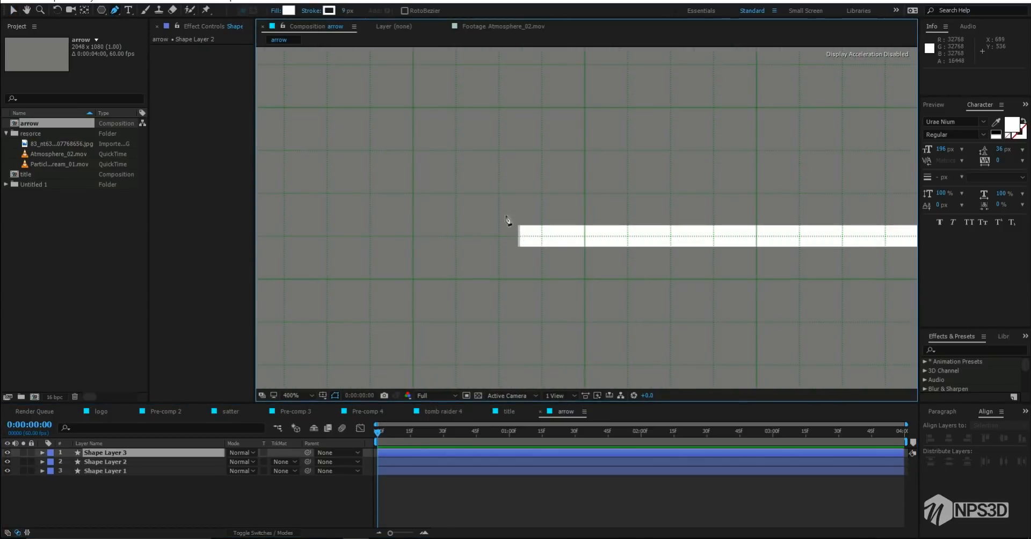
mouse_move(450, 206)
mouse_down()
mouse_move(456, 230)
mouse_move(477, 235)
mouse_up()
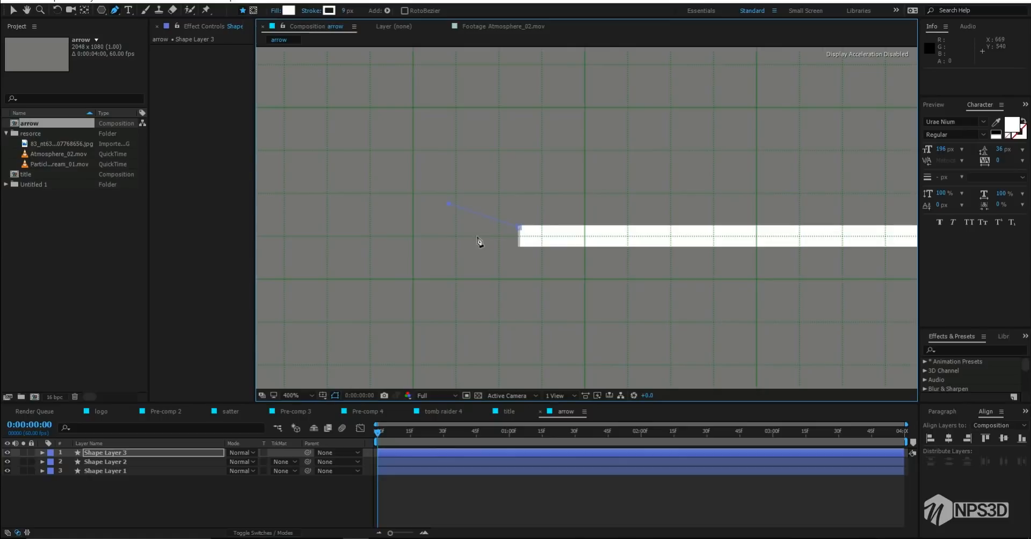
click(442, 267)
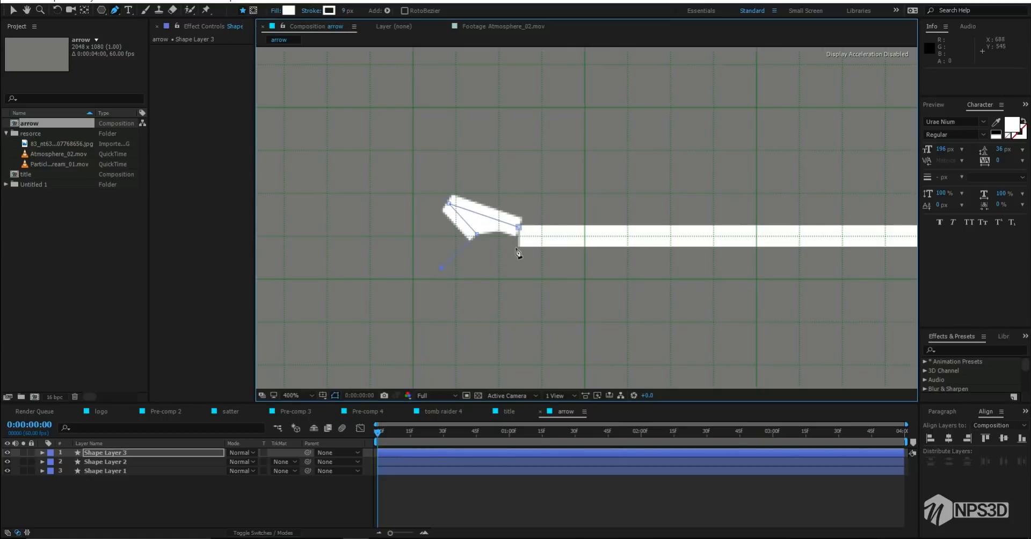
click(516, 249)
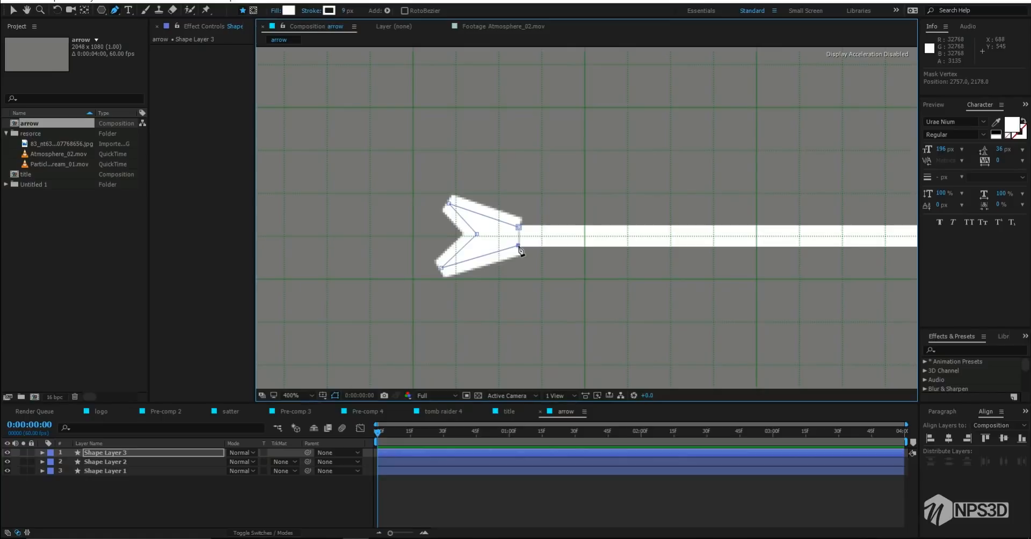
click(518, 227)
click(224, 507)
key(slash)
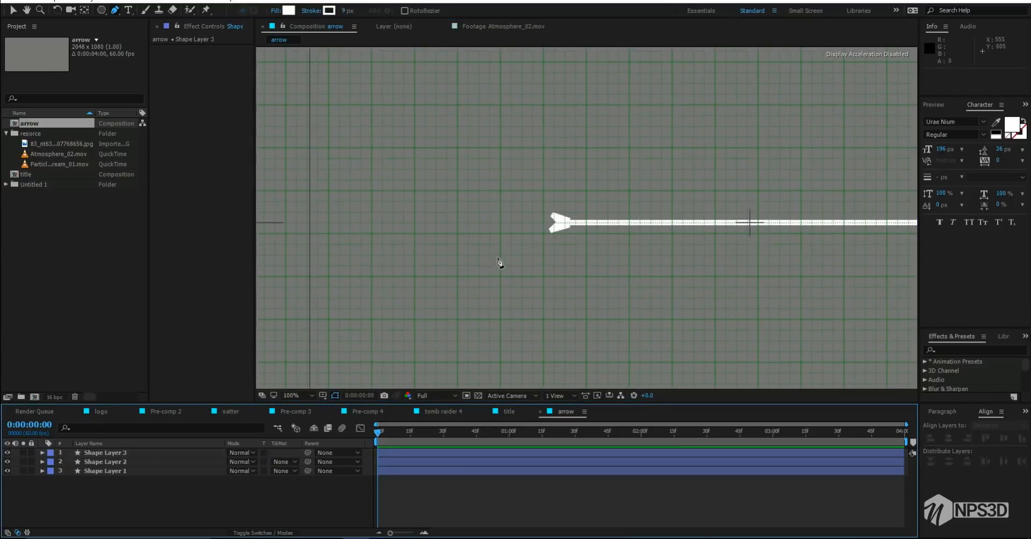
Adjust the tail shape's points so its two prongs flare out evenly around the shaft
scroll(500, 263, down, 1)
drag(557, 234, 524, 236)
scroll(550, 236, up, 1)
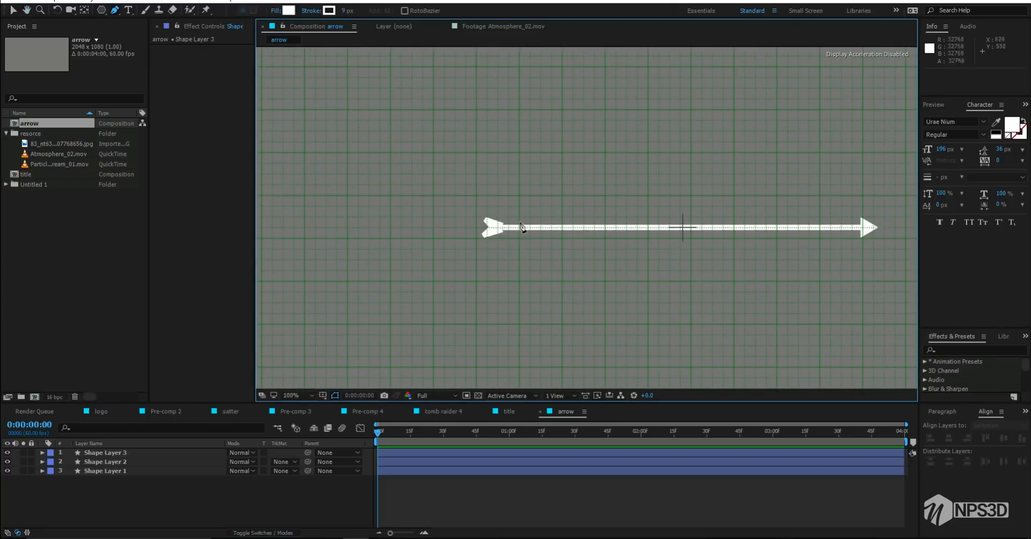
scroll(516, 228, up, 2)
scroll(531, 230, down, 2)
drag(496, 226, 523, 226)
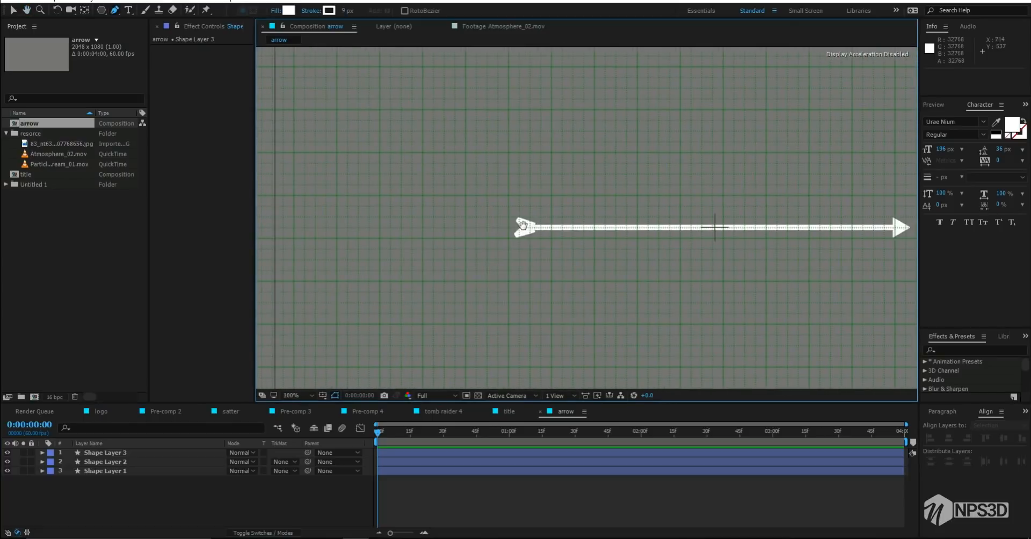
click(520, 227)
scroll(537, 225, up, 1)
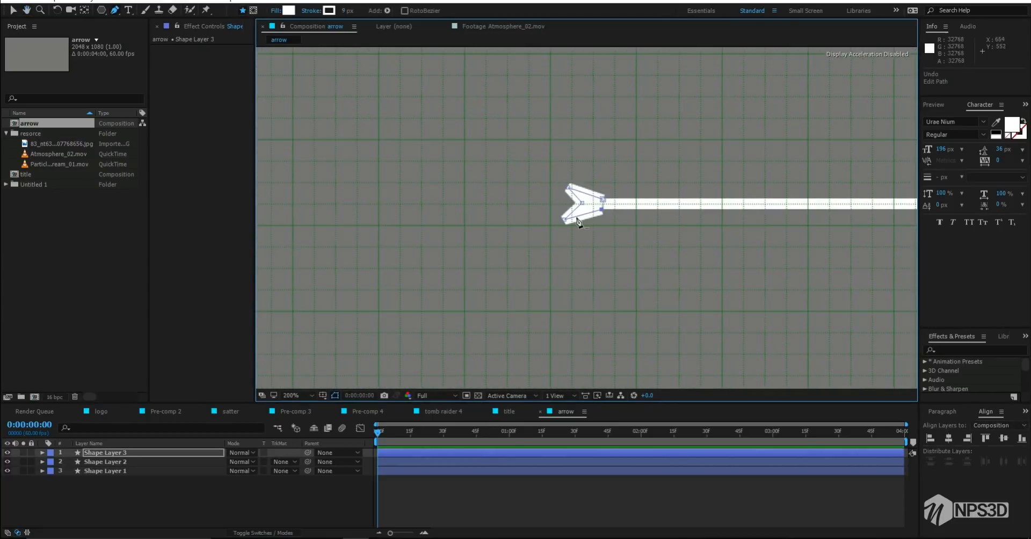
scroll(578, 221, up, 1)
key(v)
mouse_move(564, 223)
mouse_down()
mouse_move(538, 233)
mouse_move(555, 215)
mouse_up()
drag(639, 205, 637, 191)
drag(556, 216, 558, 224)
mouse_move(567, 162)
mouse_down()
mouse_move(555, 159)
mouse_move(562, 145)
mouse_up()
click(250, 473)
click(284, 521)
Hide the grid and check the arrow's overall shape in the composition
scroll(649, 217, down, 1)
drag(650, 216, 537, 232)
scroll(612, 235, down, 1)
drag(612, 233, 562, 237)
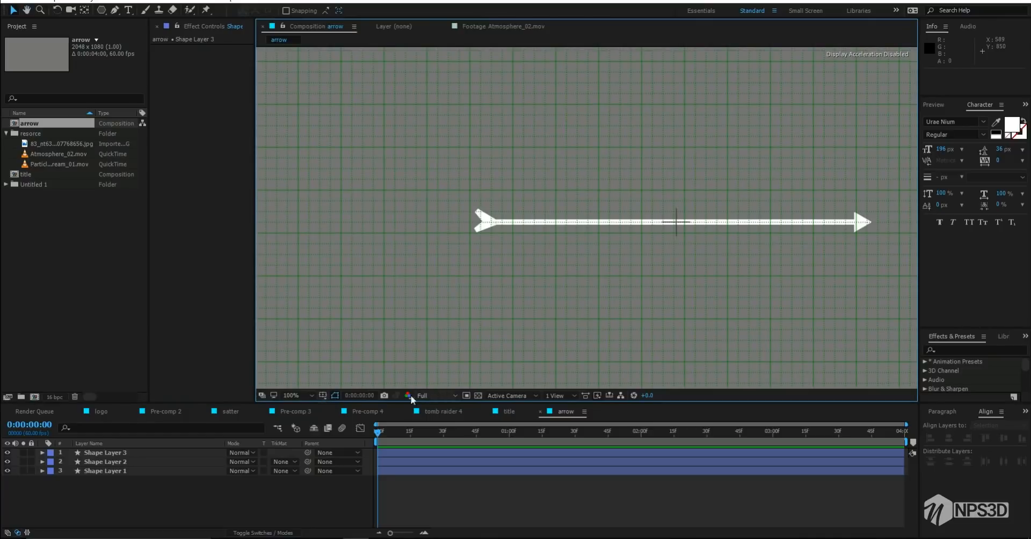
click(326, 396)
click(343, 436)
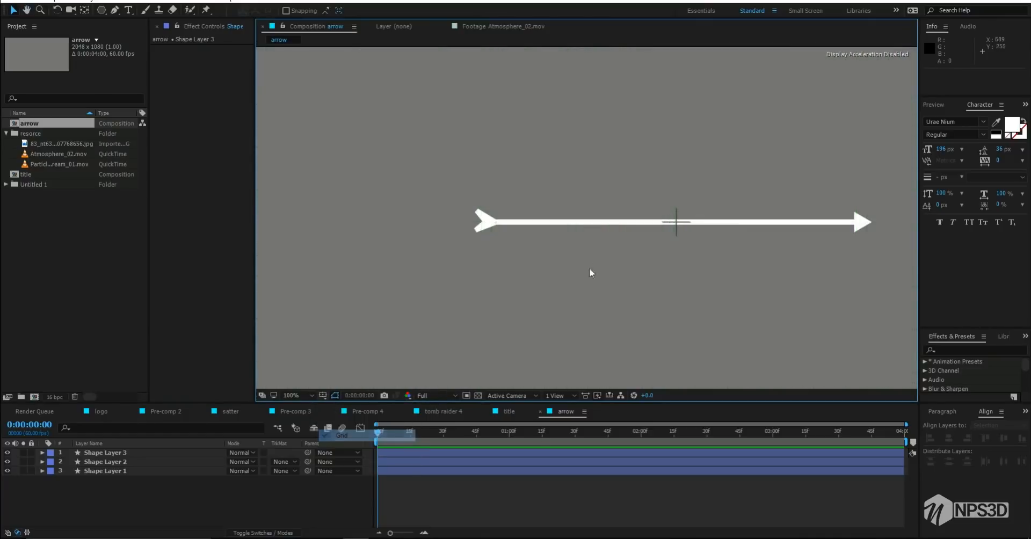
scroll(592, 264, down, 2)
scroll(593, 260, up, 1)
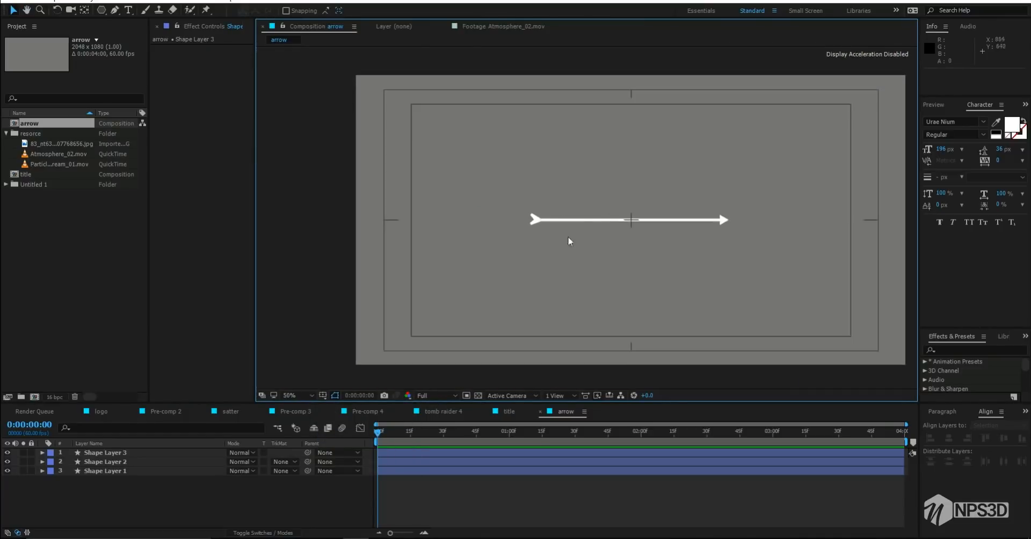
scroll(580, 243, up, 1)
click(135, 455)
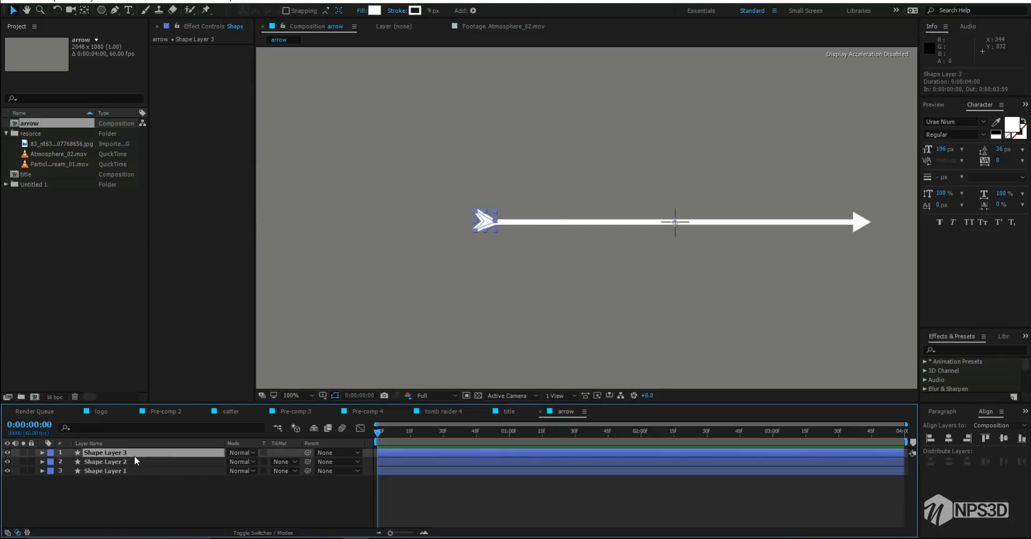
click(149, 486)
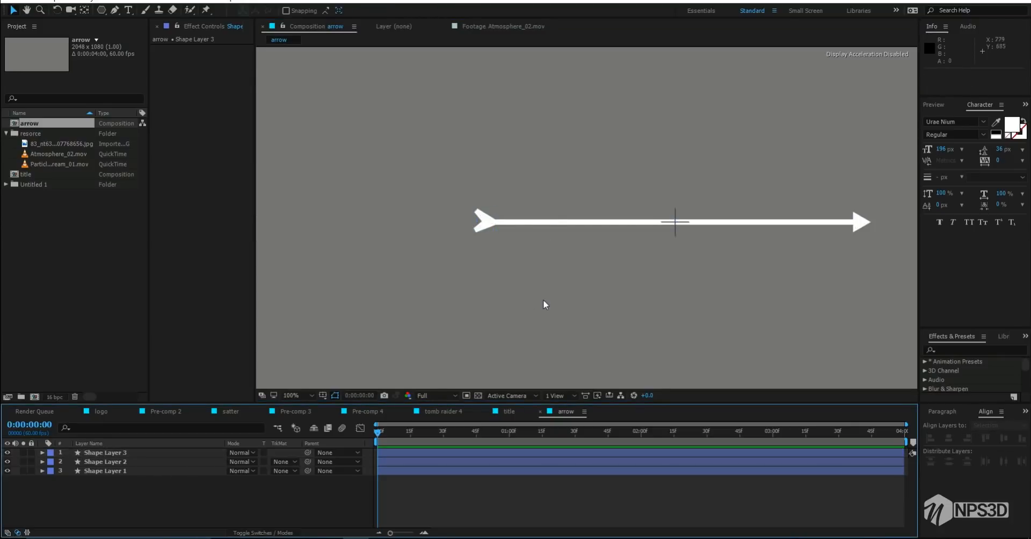
drag(569, 259, 555, 252)
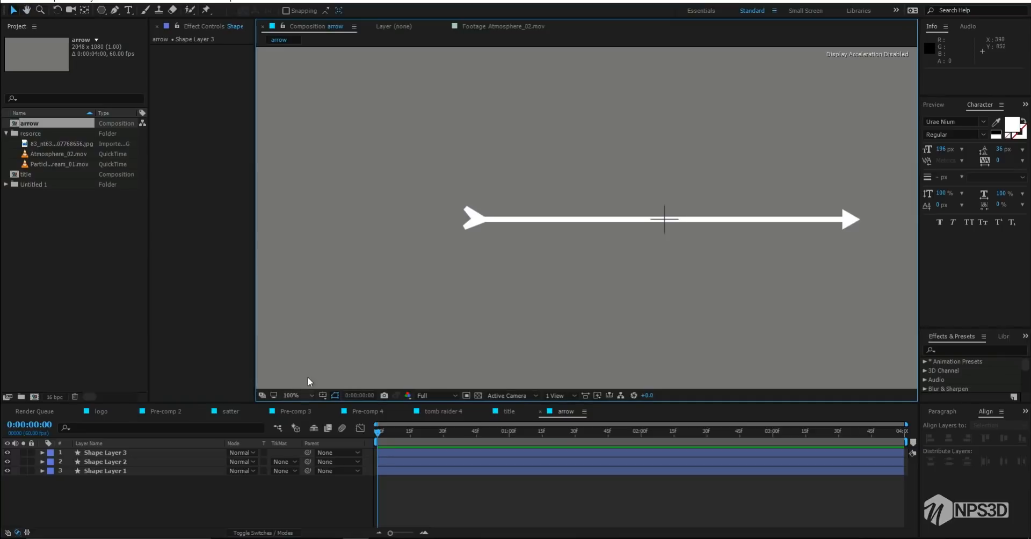
drag(101, 516, 114, 463)
right_click(114, 464)
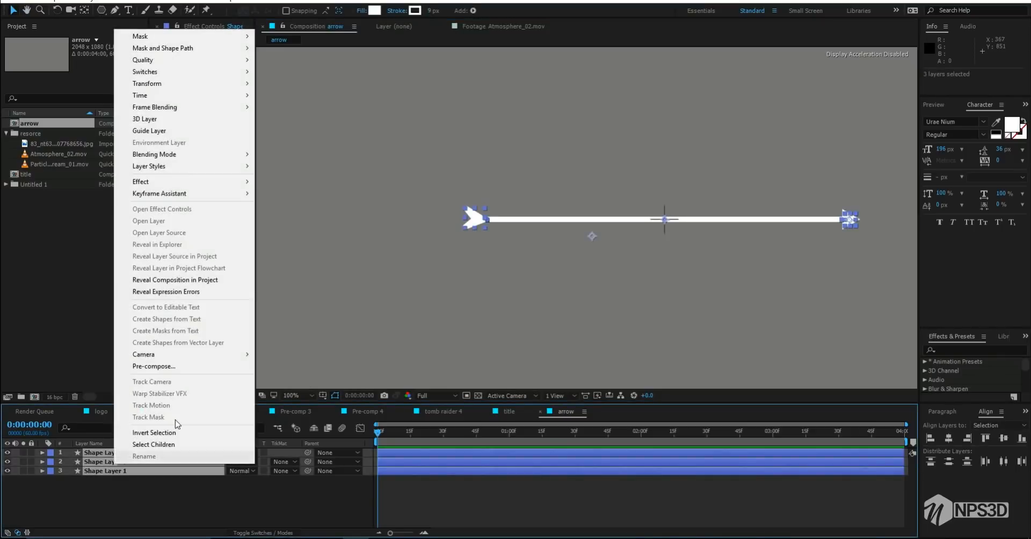
click(164, 369)
click(187, 130)
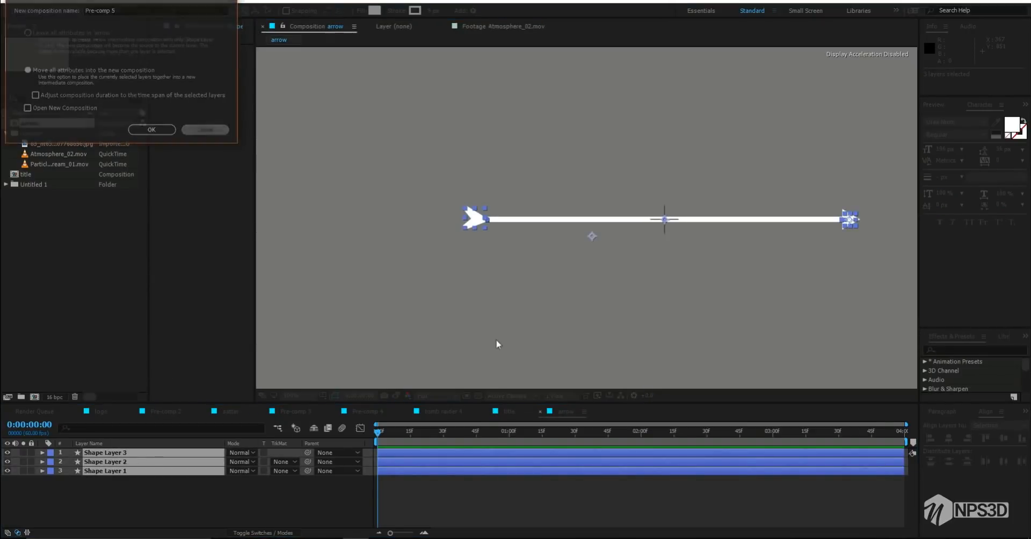
Create a new composition named main and add the title and arrow compositions to it as layers
click(511, 412)
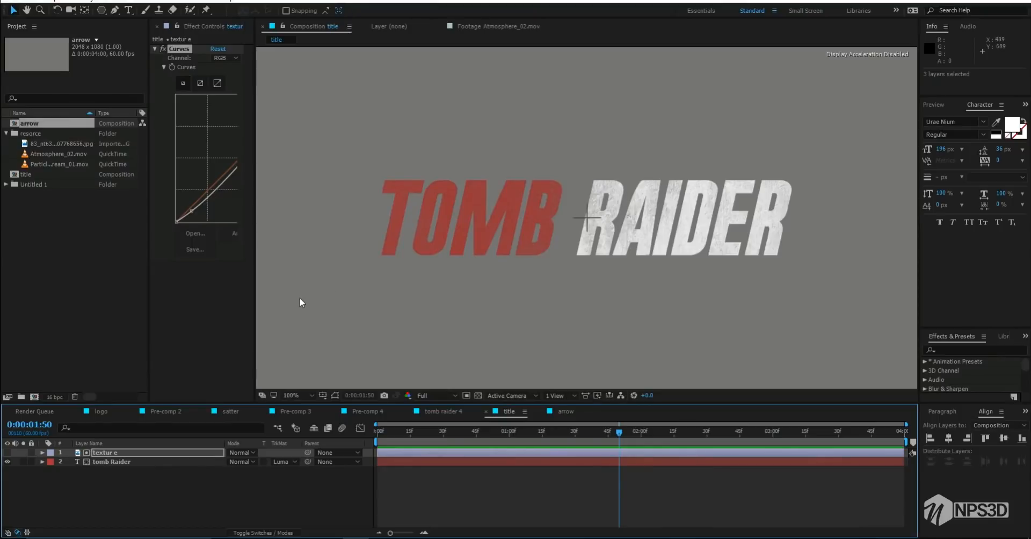
drag(40, 121, 35, 398)
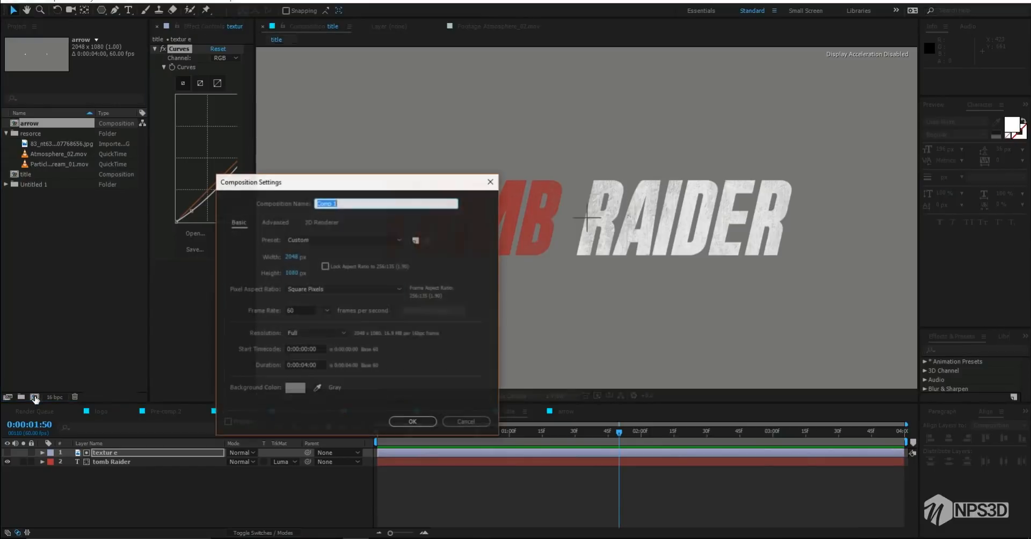
text(main)
key(Return)
drag(26, 184, 172, 486)
drag(24, 123, 160, 478)
Close the unneeded composition timelines, keeping only arrow and main open, and return to the main composition
click(78, 412)
click(78, 412)
click(78, 412)
click(78, 412)
click(78, 411)
click(77, 412)
click(77, 412)
click(132, 411)
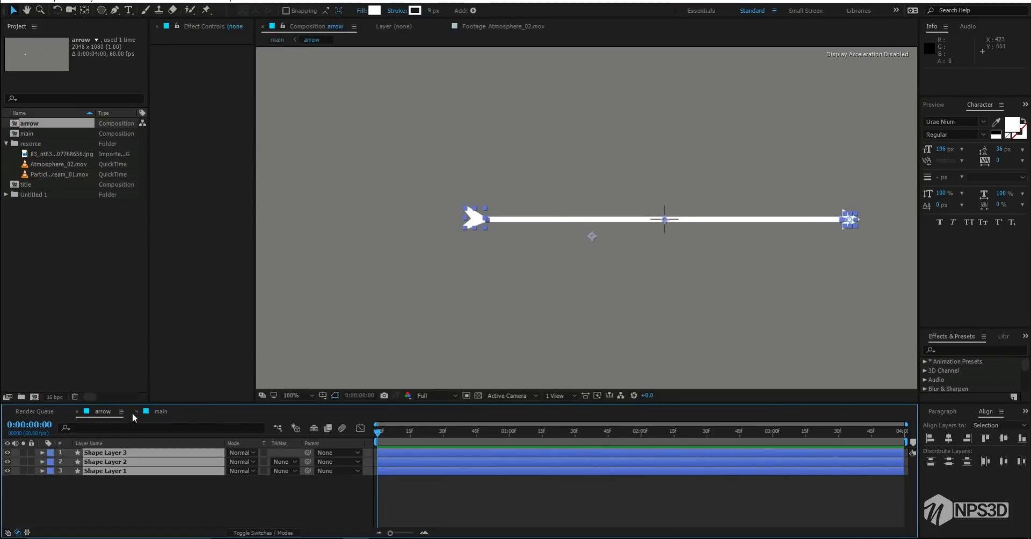
click(149, 409)
click(101, 469)
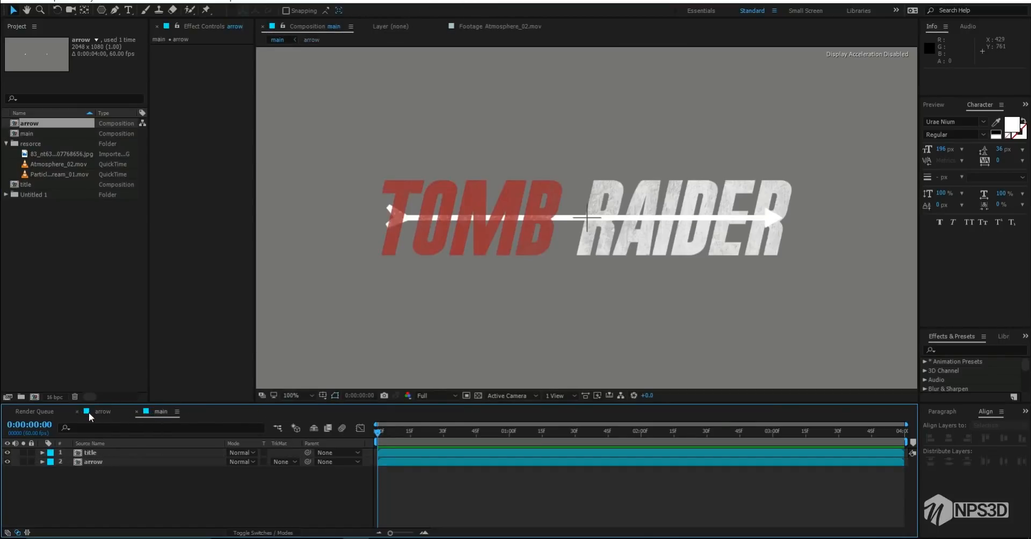
Move the arrow layer right to about 1092, 537 and place the title layer beneath it in the layer order
click(86, 453)
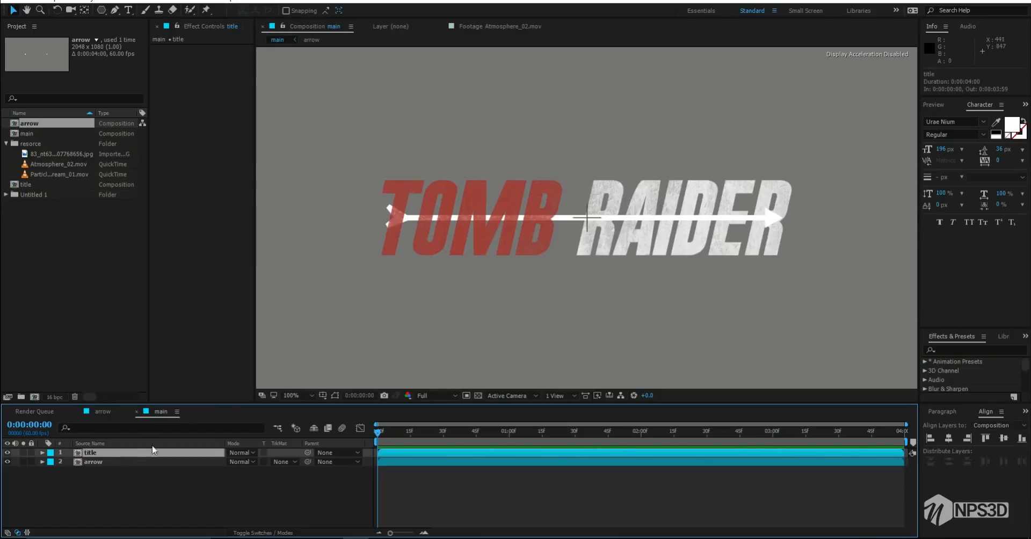
click(107, 461)
key(Right)
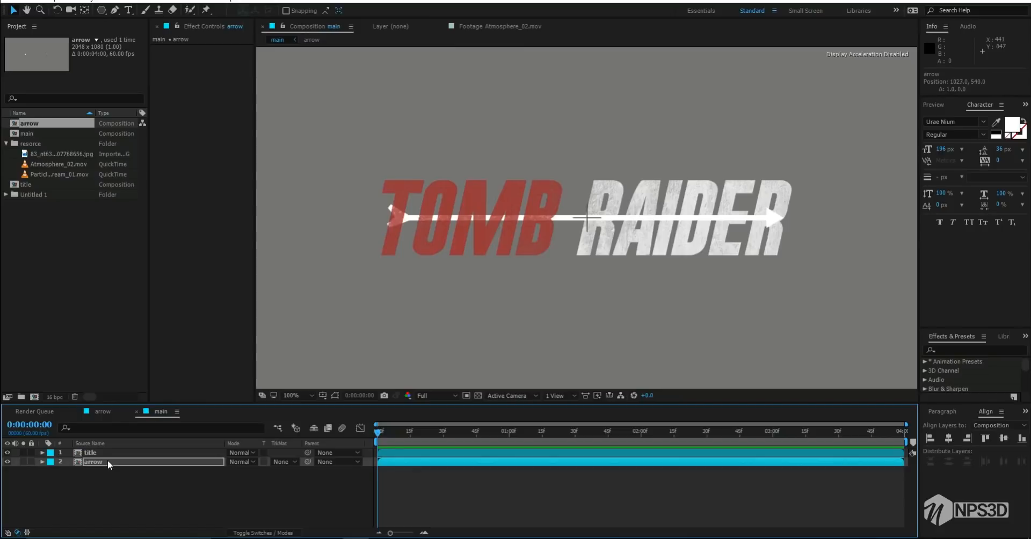
drag(501, 225, 526, 218)
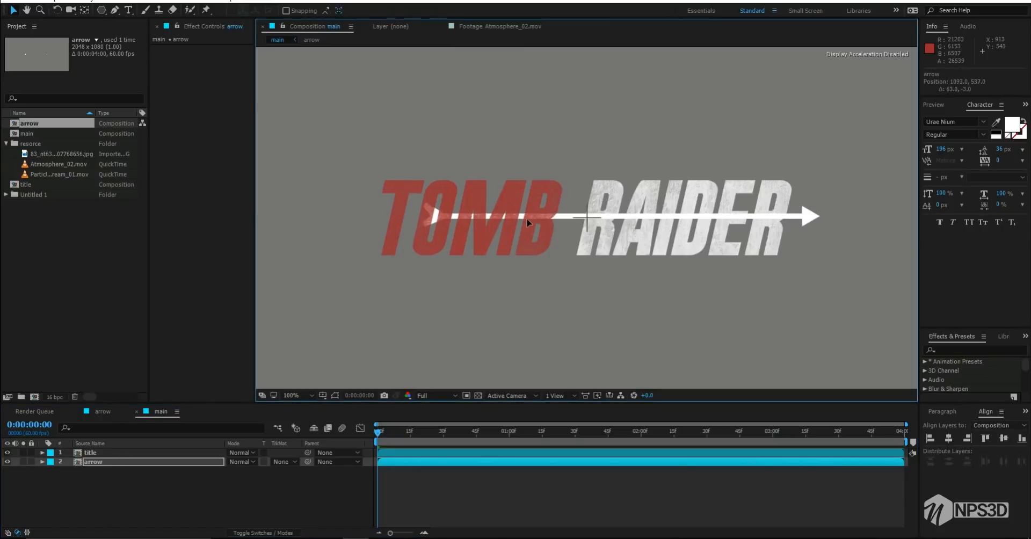
mouse_move(99, 452)
mouse_down()
mouse_move(99, 488)
mouse_move(99, 470)
mouse_up()
Try to scale the title layer down to 86%
key(s)
drag(240, 473, 228, 472)
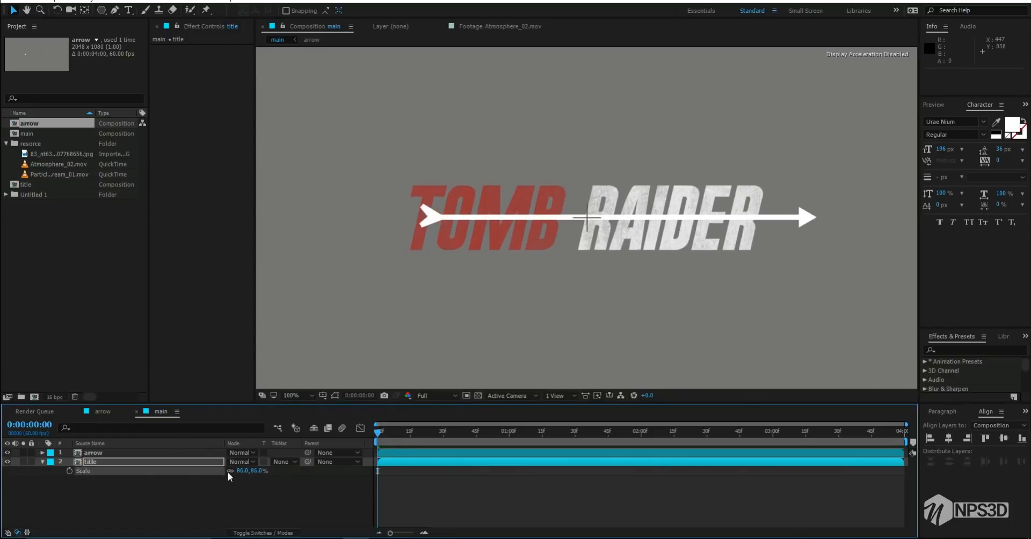
key(ctrl+z)
Scale the arrow layer to 90% and position it across the title at about 1054, 541
click(122, 453)
key(s)
drag(242, 462, 240, 465)
drag(462, 220, 426, 222)
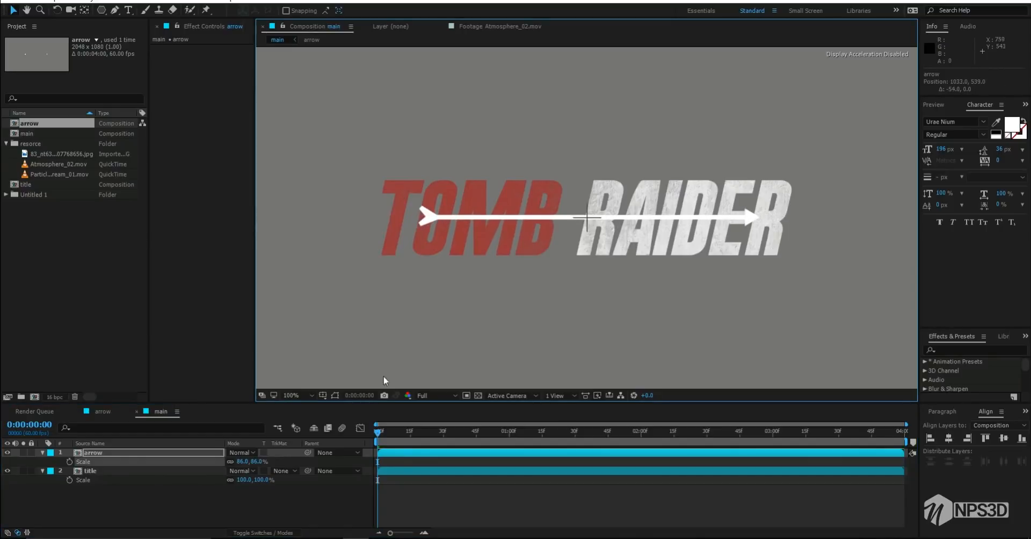
click(245, 461)
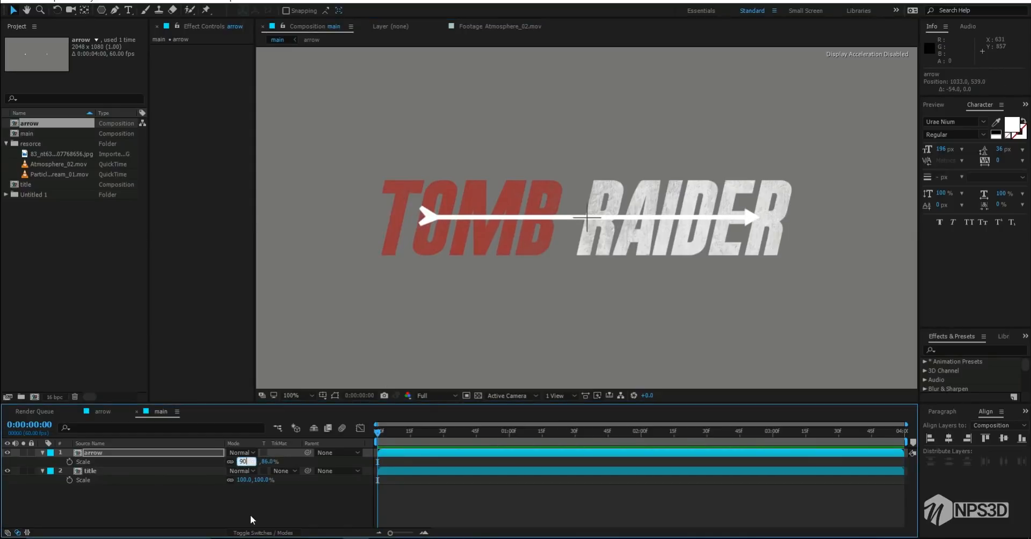
text(90)
key(Return)
drag(448, 218, 459, 219)
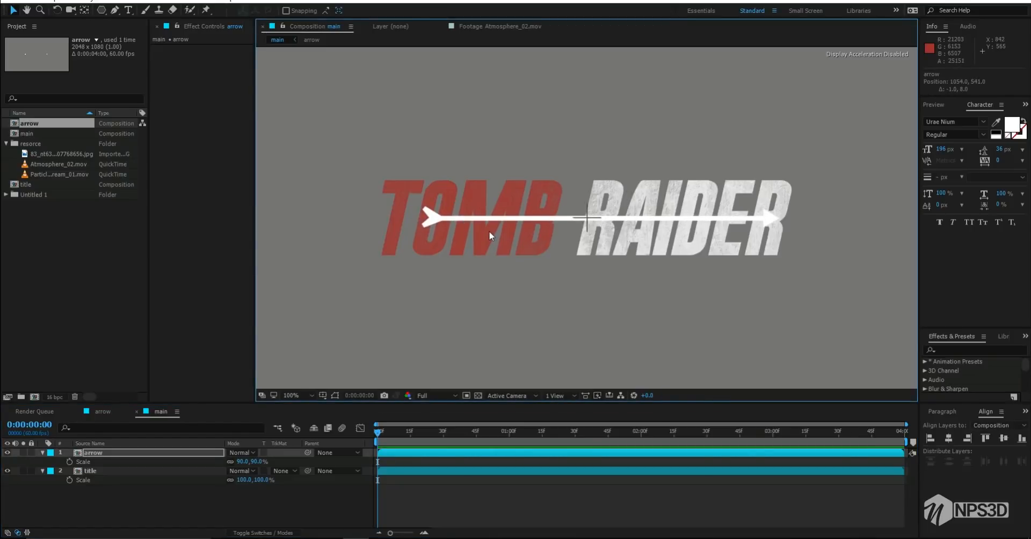
Save the project and collapse the Scale properties of the arrow and title layers
key(ctrl+s)
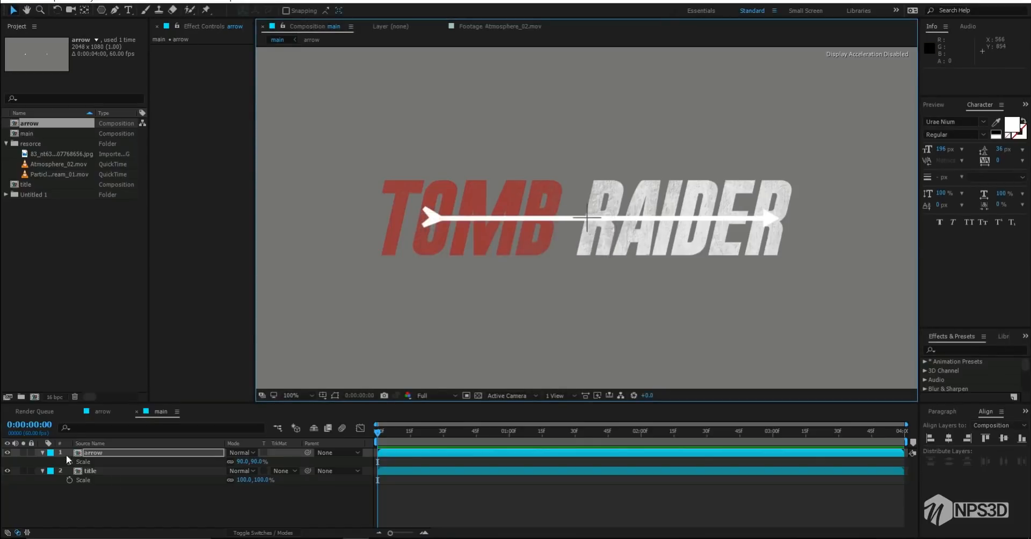
click(70, 502)
key(s)
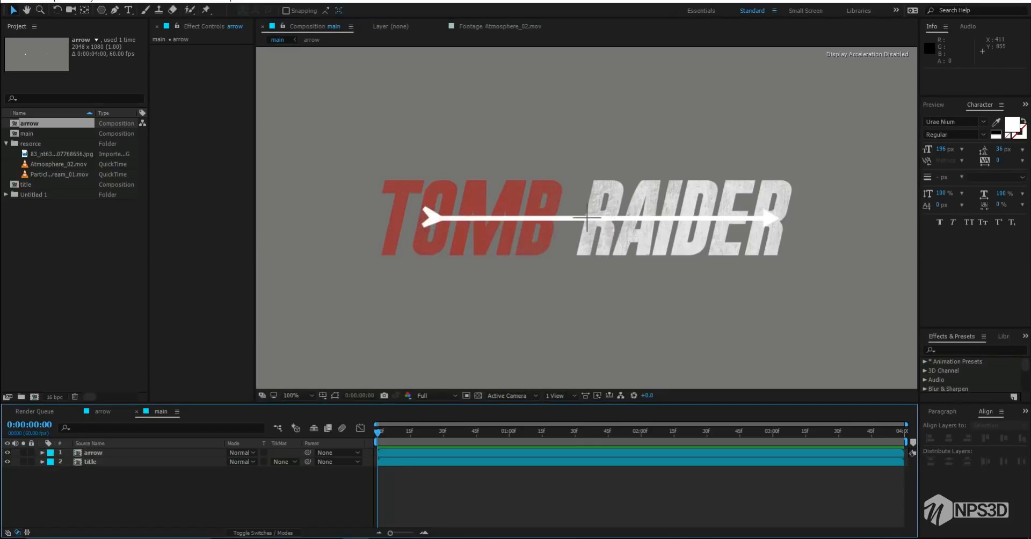
Check the arrow layer's Position property, move the current time to 0:00:00:15 and collapse the layer
click(162, 454)
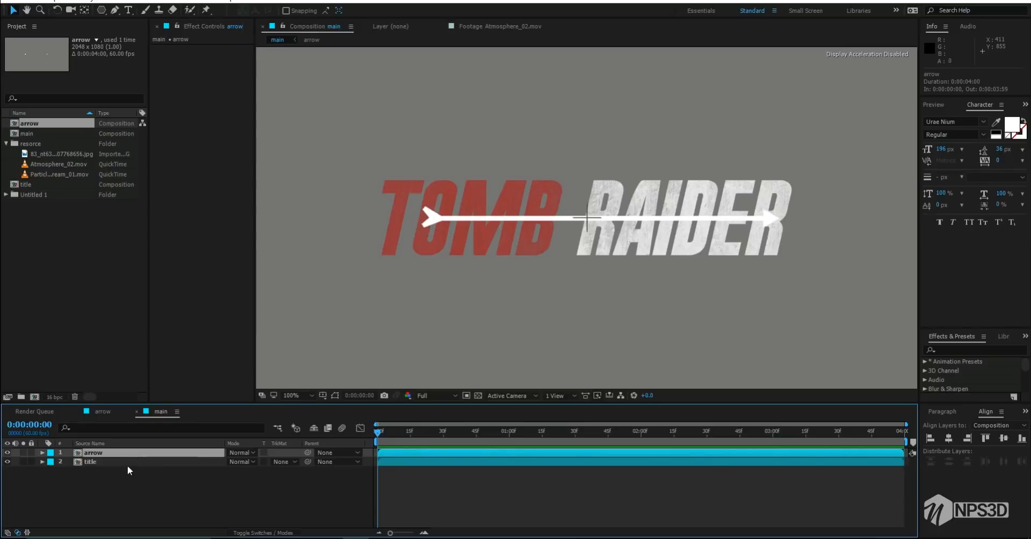
click(127, 489)
click(107, 452)
key(p)
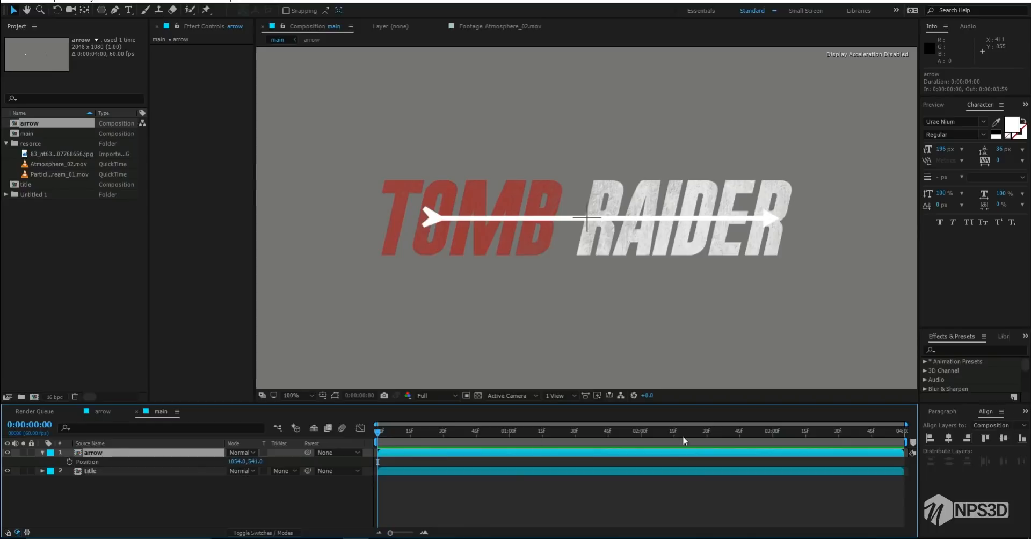
click(68, 2)
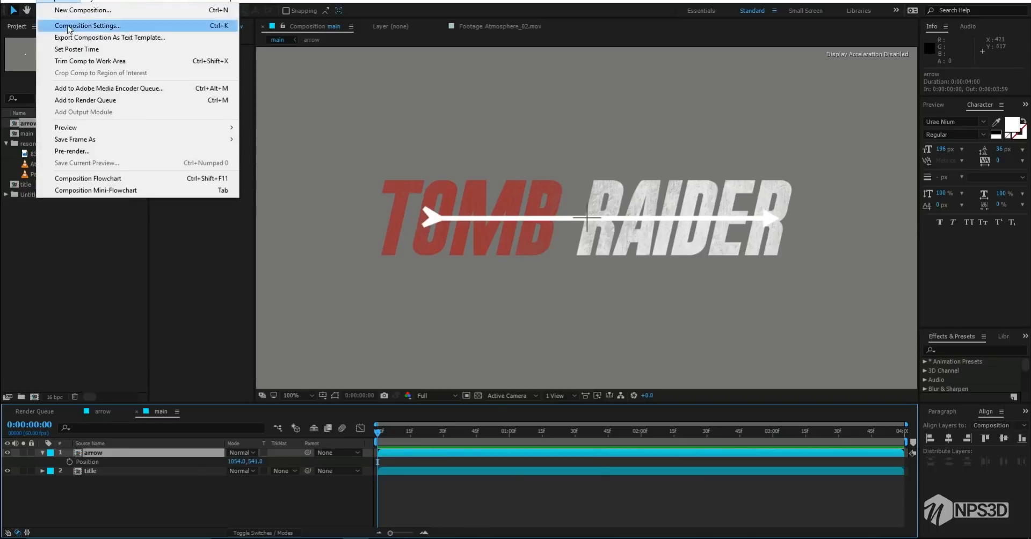
click(732, 505)
drag(529, 432, 410, 458)
click(42, 453)
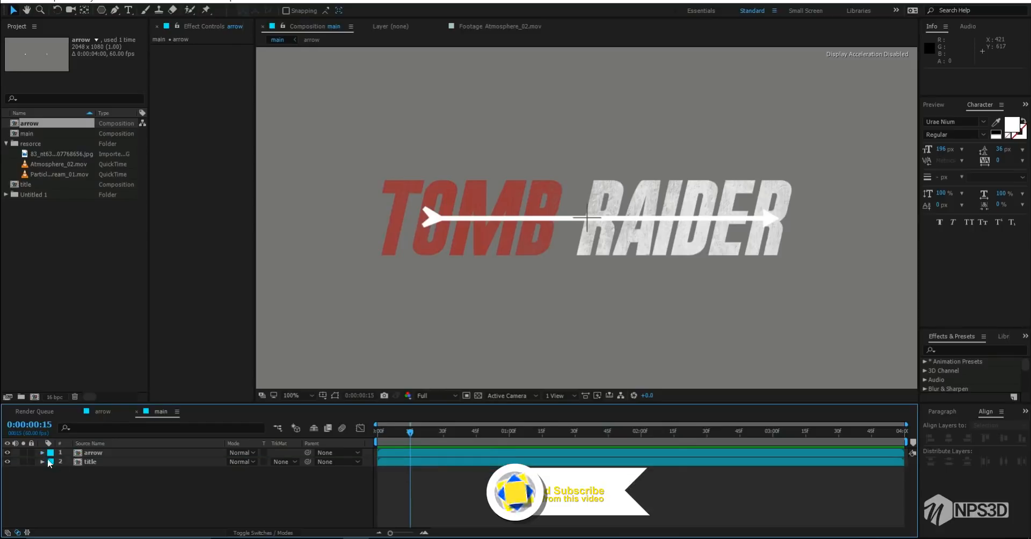
Set the main composition's duration to 0:00:08:00 and try to extend the arrow and title layers to match
click(72, 3)
click(107, 25)
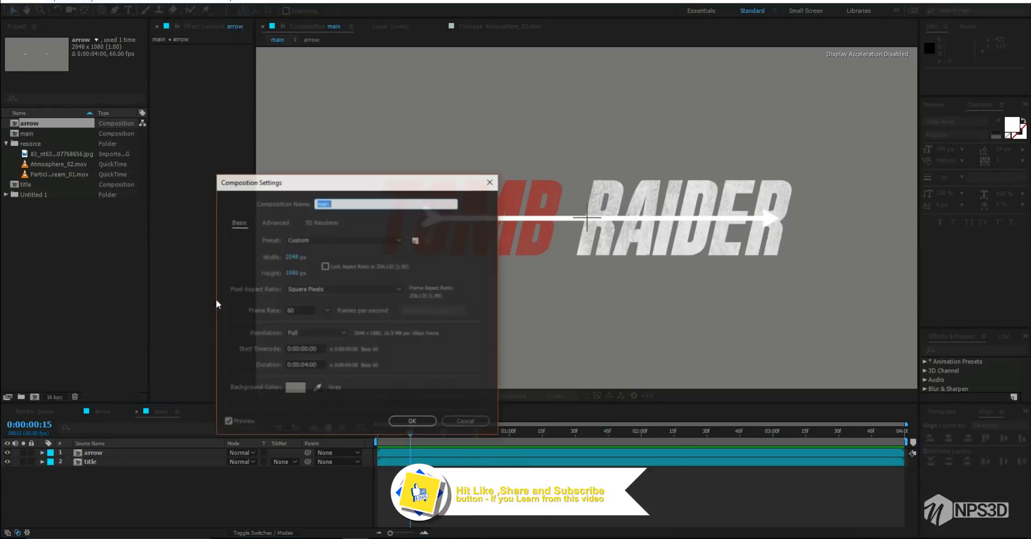
drag(309, 366, 304, 365)
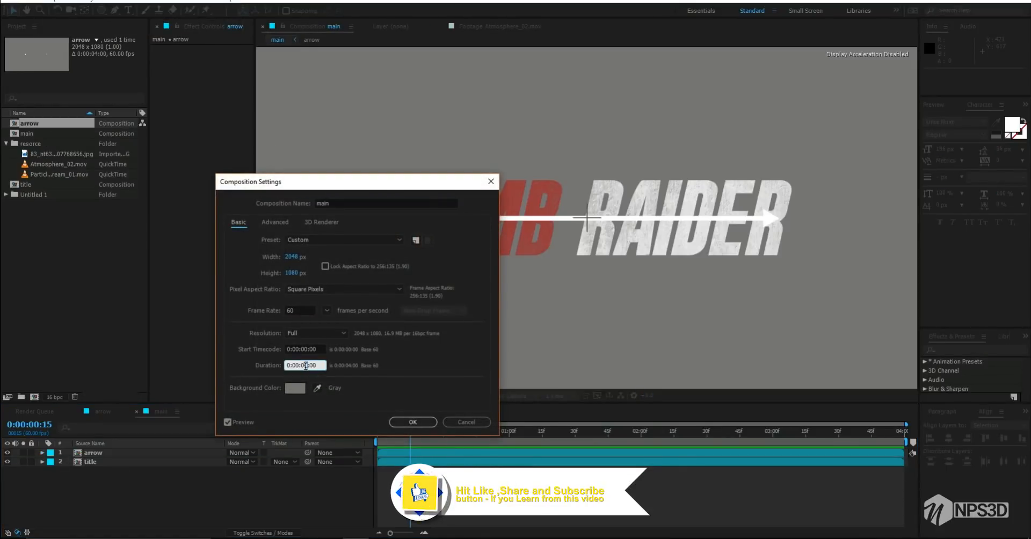
text(8)
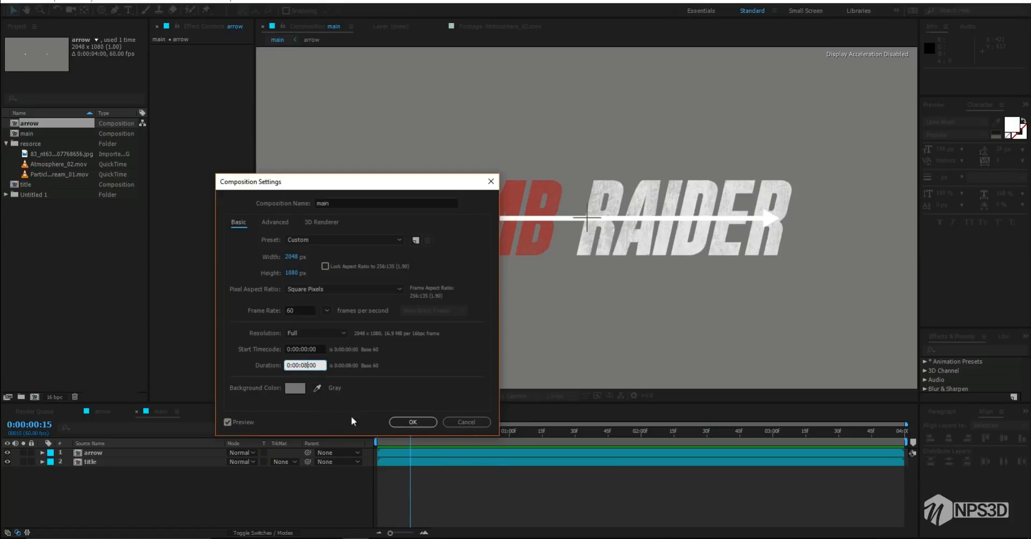
click(398, 425)
drag(399, 533, 250, 531)
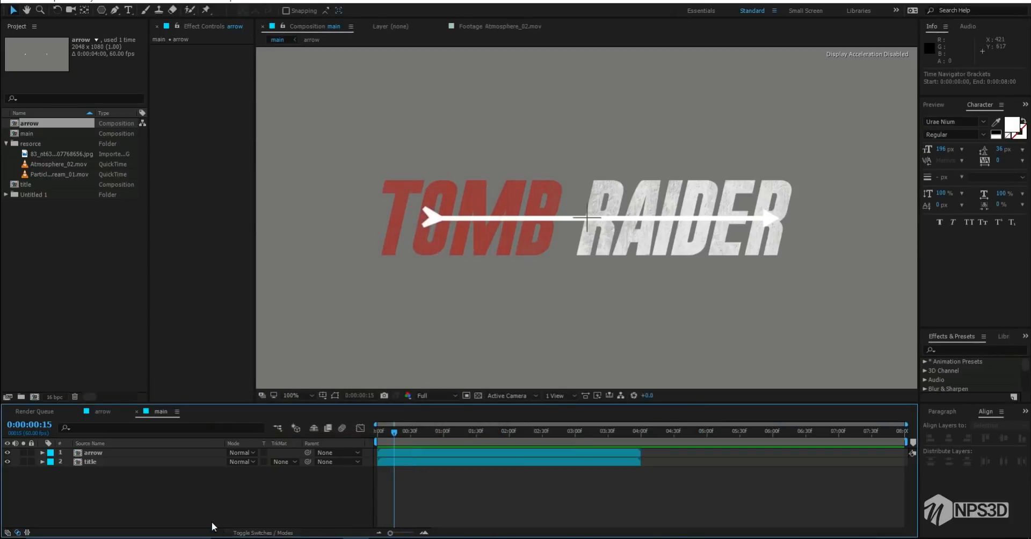
drag(197, 507, 218, 450)
drag(640, 462, 703, 457)
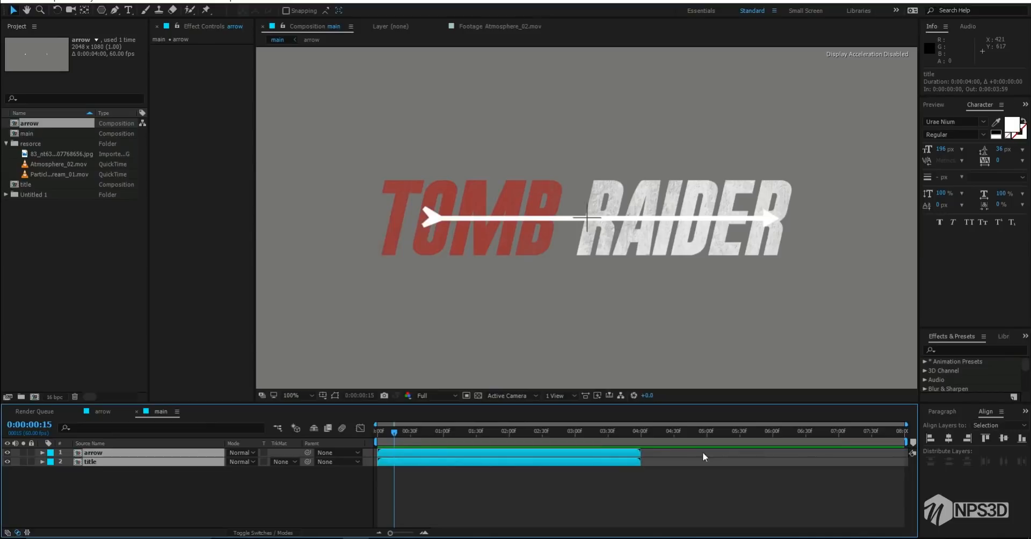
Set the arrow composition's duration to 0:00:08:00 and extend its three shape layers to the end
click(100, 408)
click(59, 2)
click(80, 25)
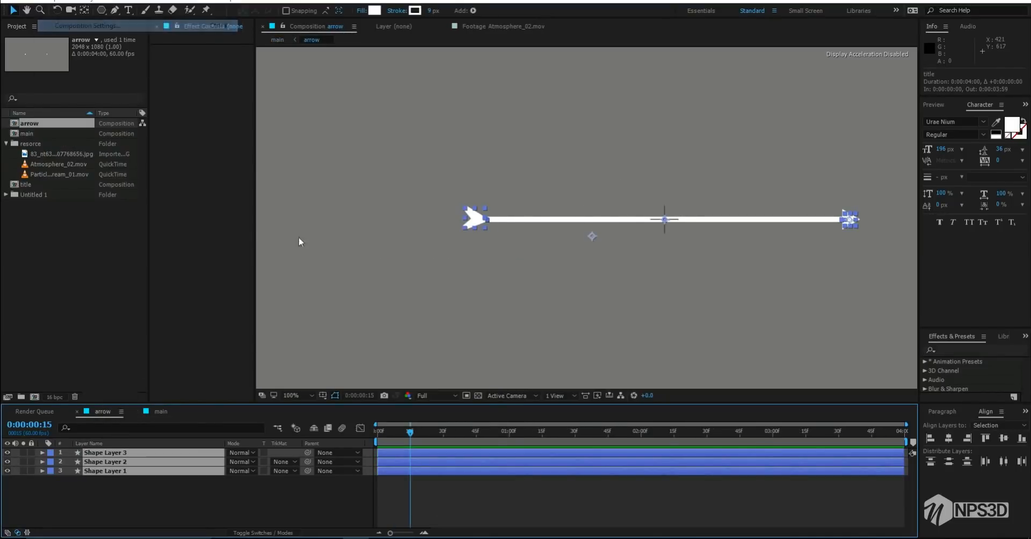
click(306, 365)
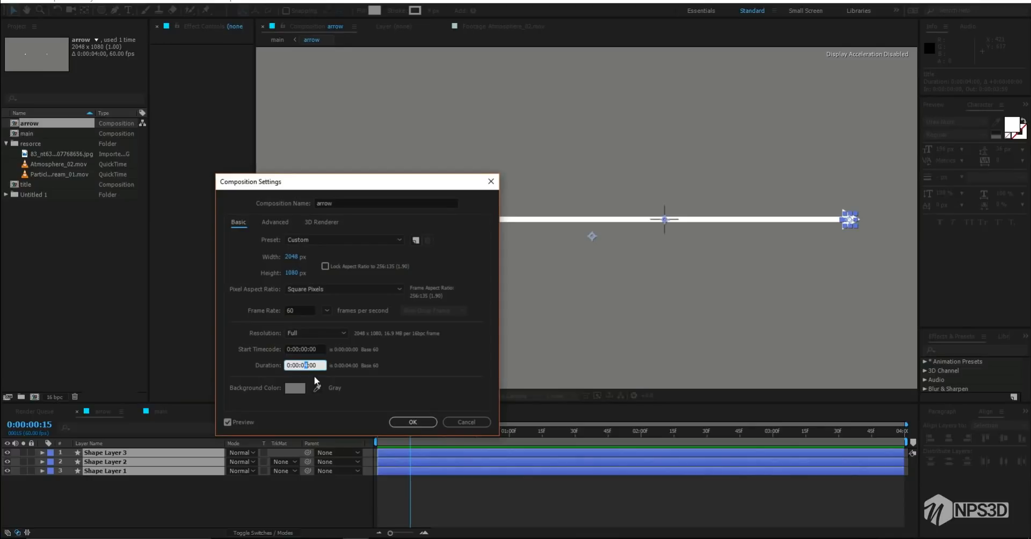
click(397, 420)
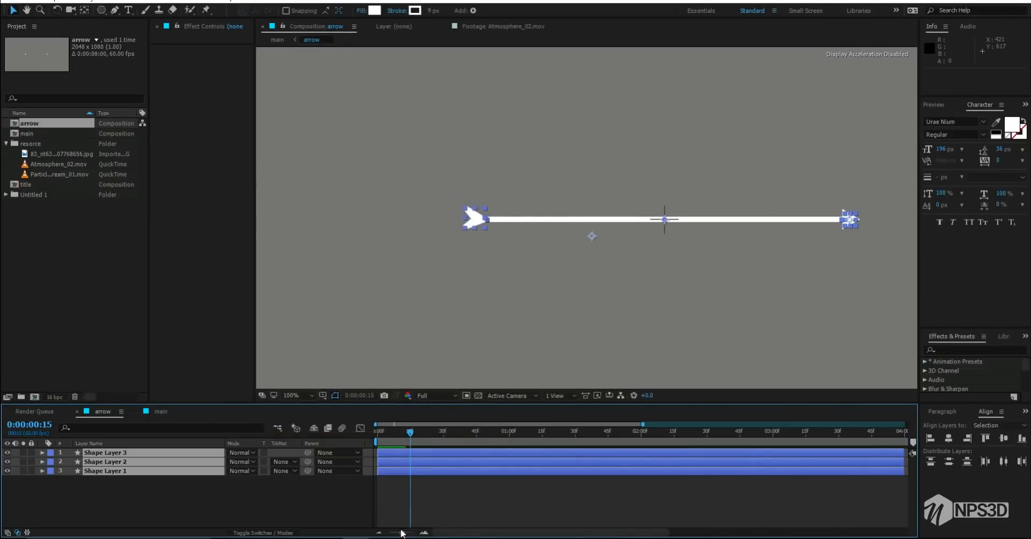
drag(188, 509, 184, 449)
drag(641, 466, 896, 466)
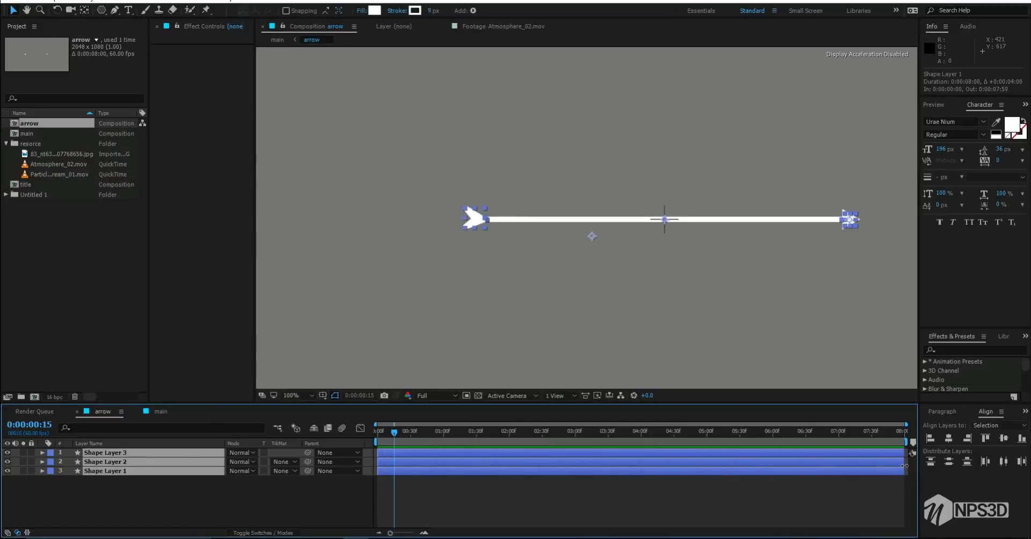
Set the title composition's duration to 0:00:08:00, extend its texture and text layers to the end, and return to the main composition
click(160, 411)
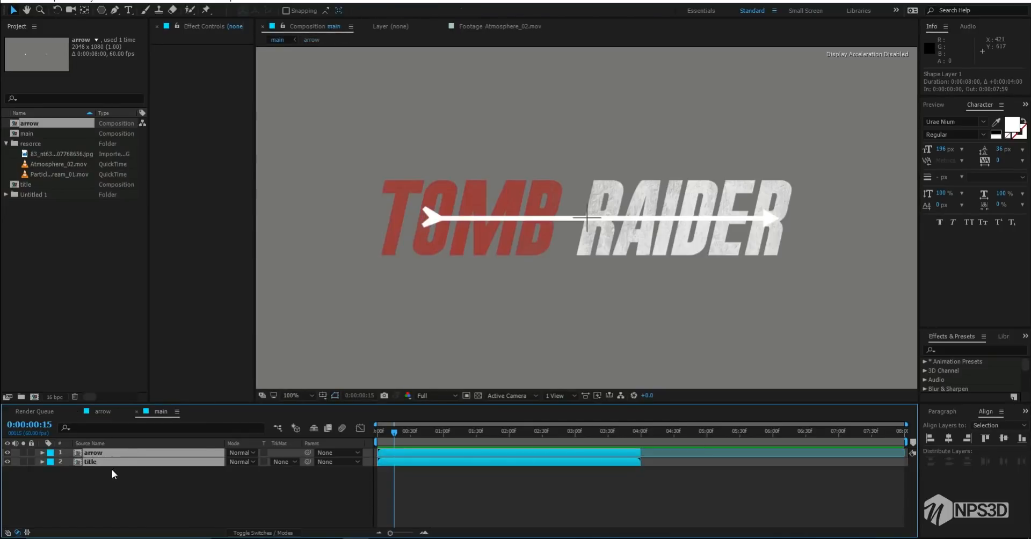
click(99, 460)
double_click(98, 460)
click(54, 1)
click(81, 25)
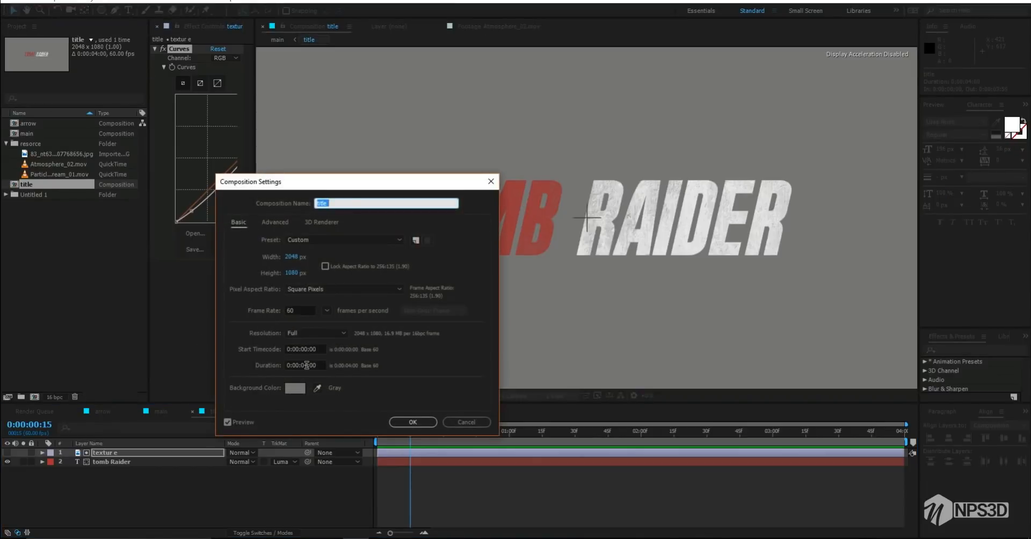
click(307, 365)
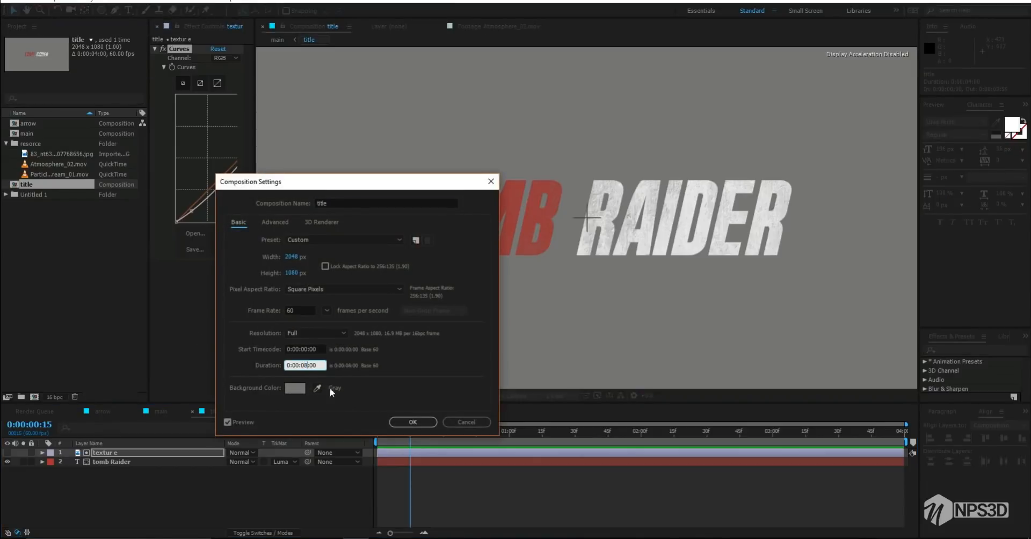
click(393, 423)
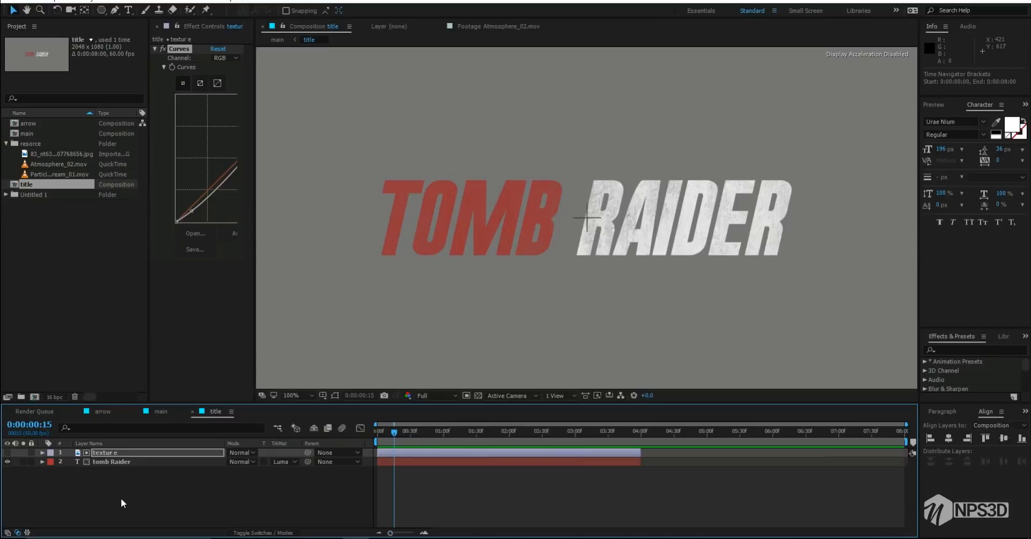
key(ctrl+a)
drag(640, 457, 912, 457)
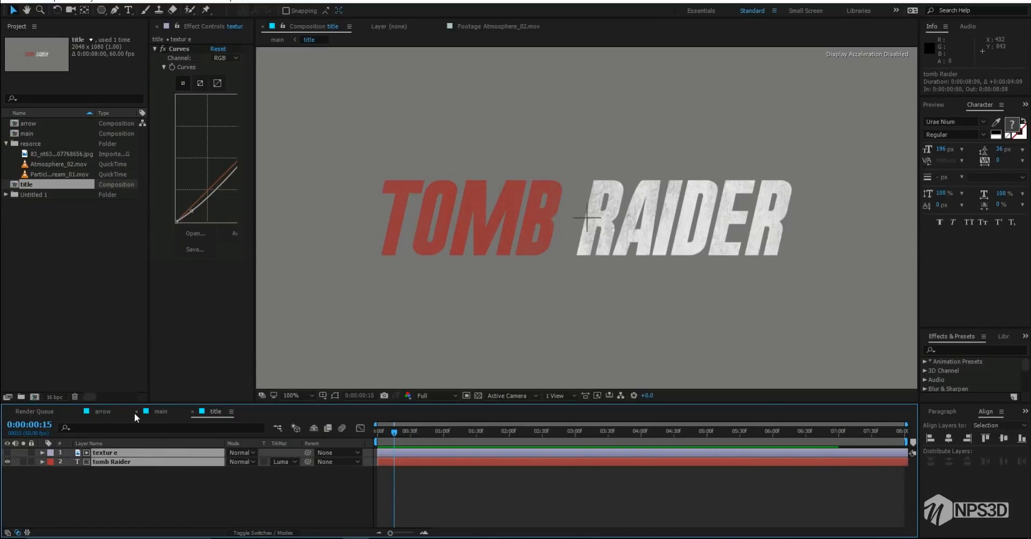
click(154, 411)
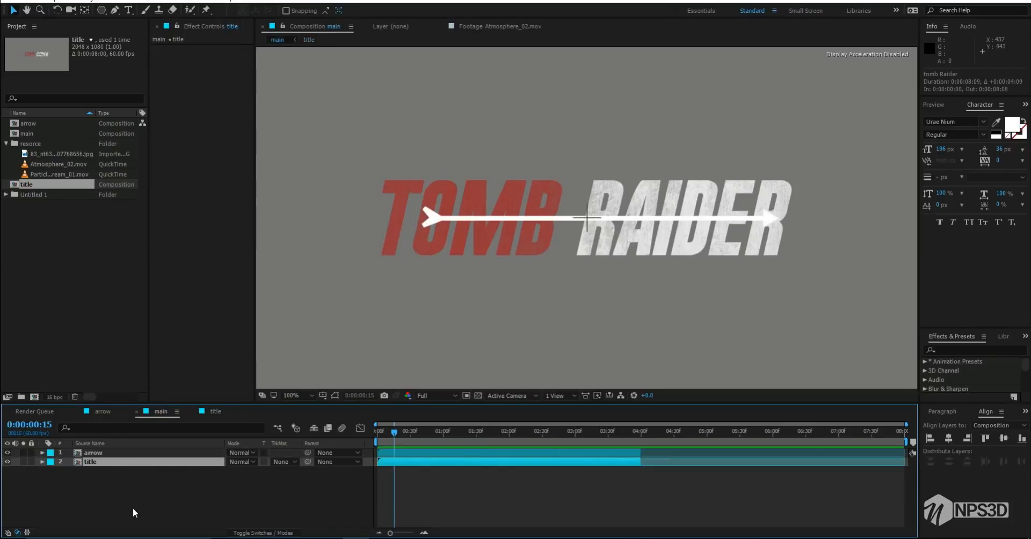
Extend both the arrow and title layers to the end of the 8-second main composition and deselect them
key(ctrl+a)
drag(702, 463, 913, 461)
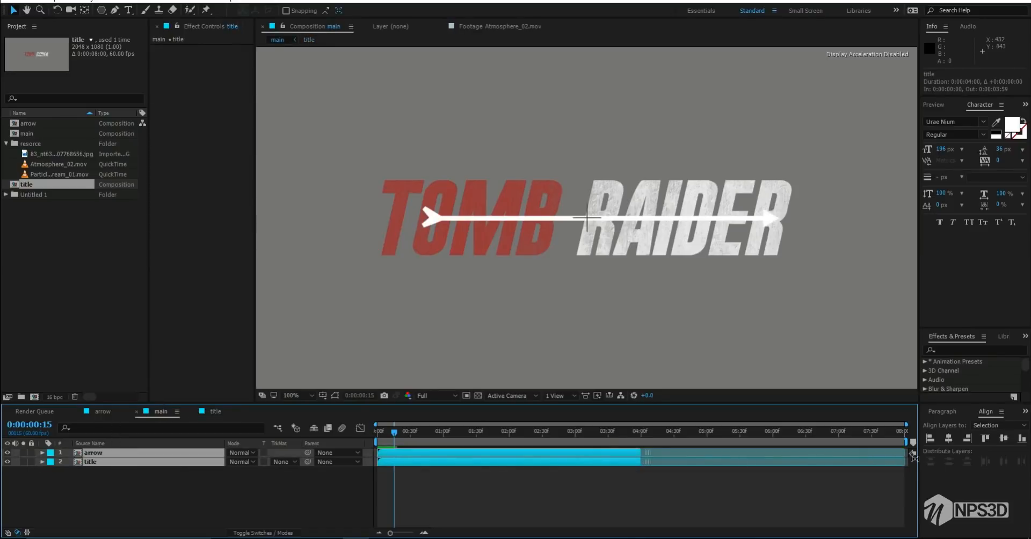
drag(640, 461, 902, 457)
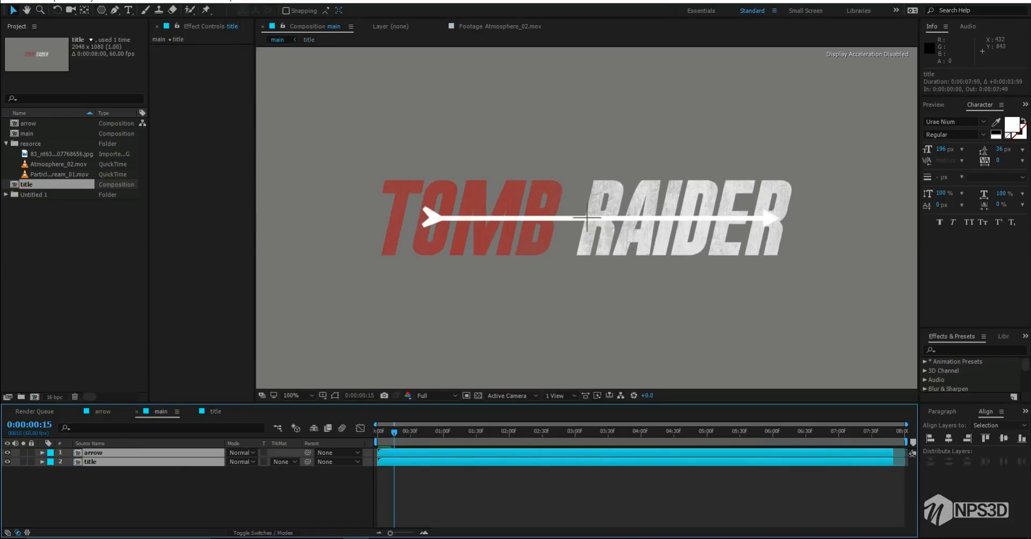
click(659, 430)
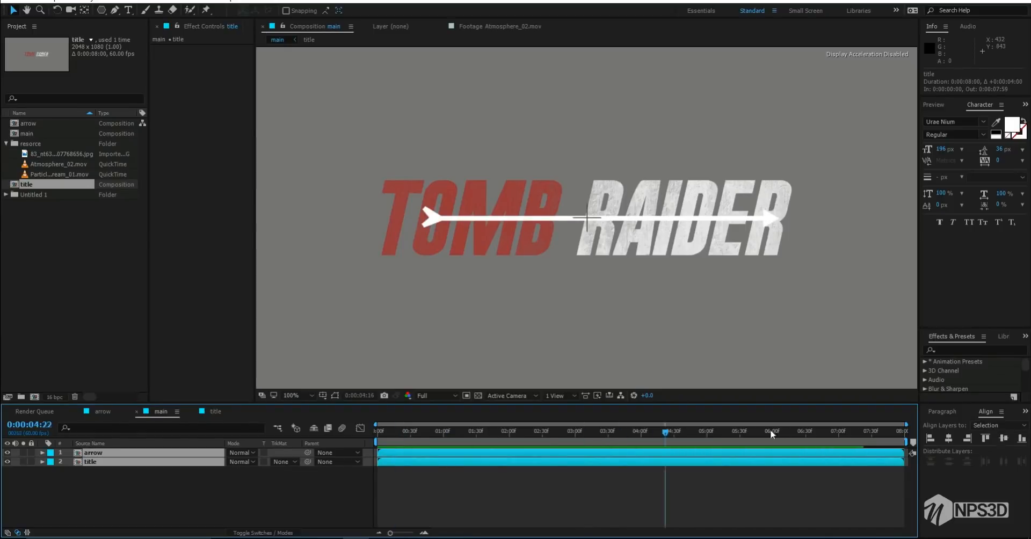
drag(445, 452, 470, 465)
click(161, 490)
Reveal the arrow layer's Position property and set a keyframe for its current position at 0:00:01:30
click(93, 452)
key(p)
click(460, 431)
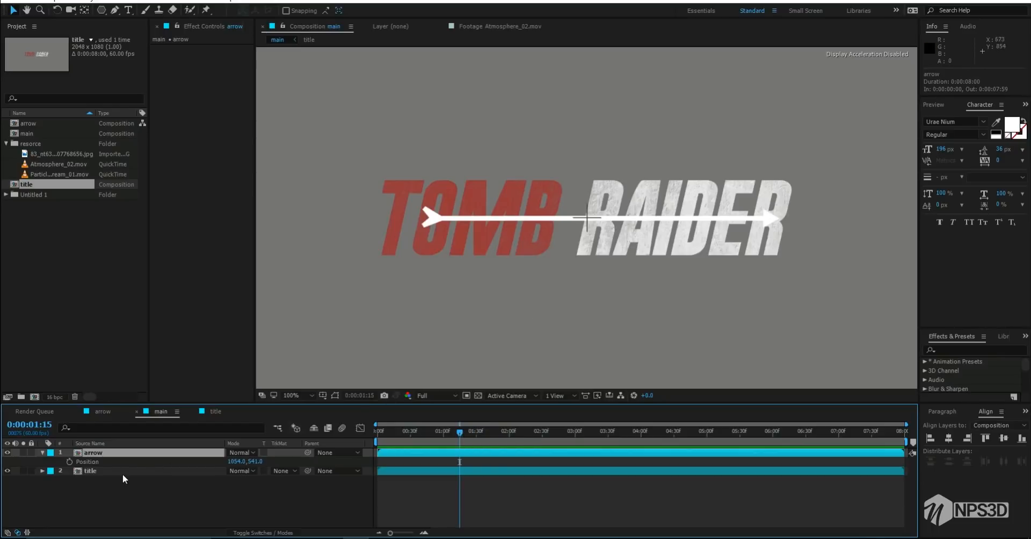
mouse_move(476, 434)
mouse_down()
mouse_move(448, 431)
mouse_move(478, 435)
mouse_up()
key(p)
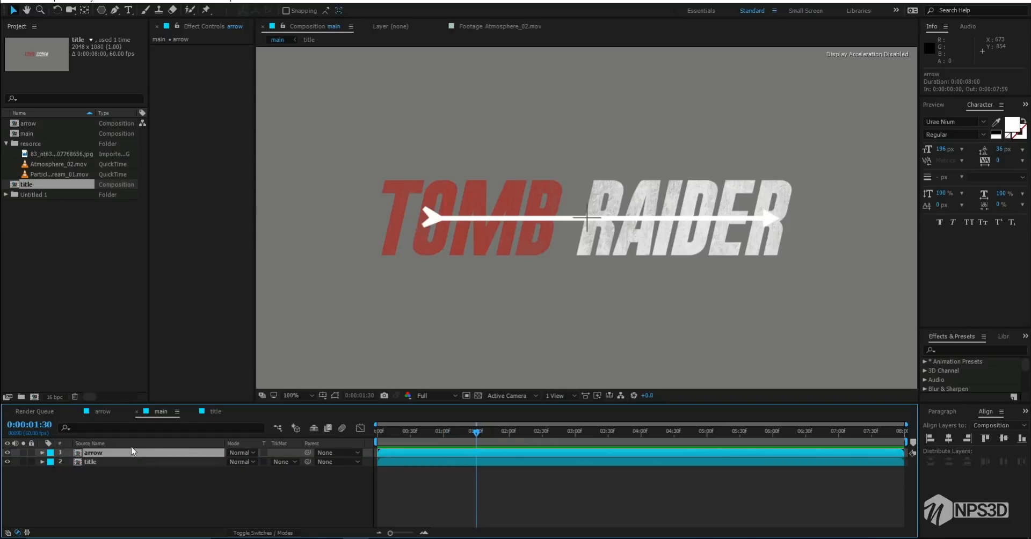
key(p)
click(70, 462)
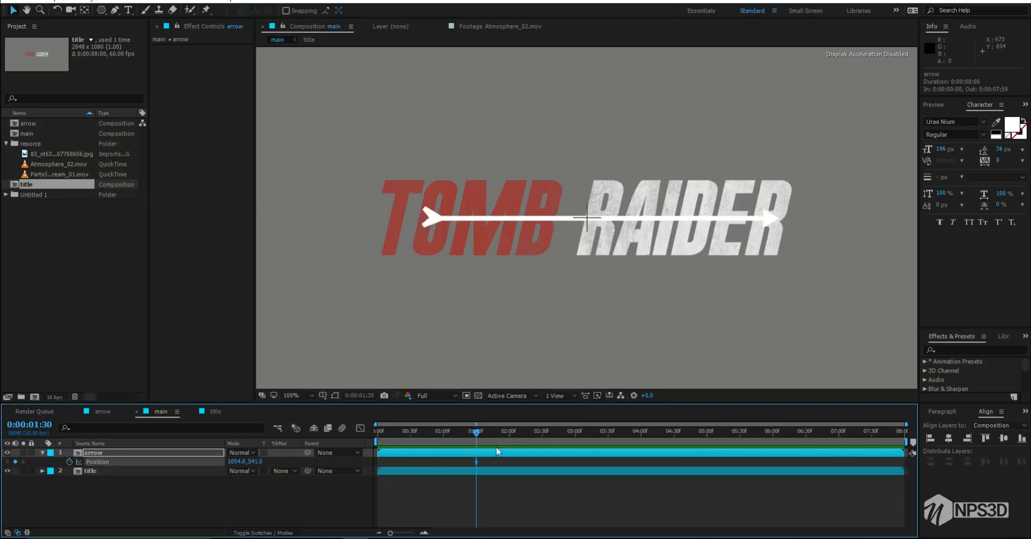
Keyframe the arrow's X position at -371 at 0:00:00:31, apply Easy Ease In to both Position keyframes and preview
drag(477, 441, 412, 443)
drag(242, 468, 172, 462)
drag(501, 490, 401, 462)
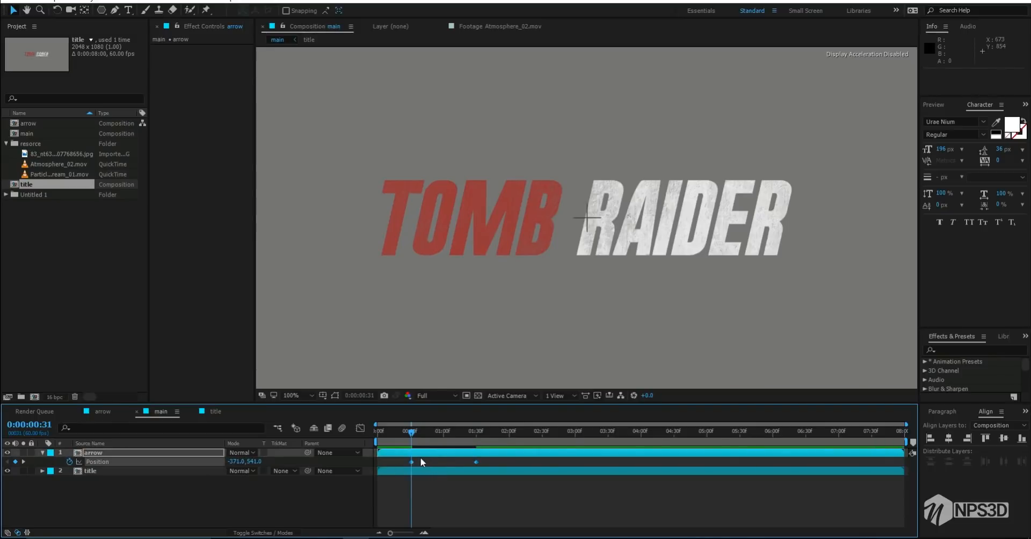
right_click(413, 461)
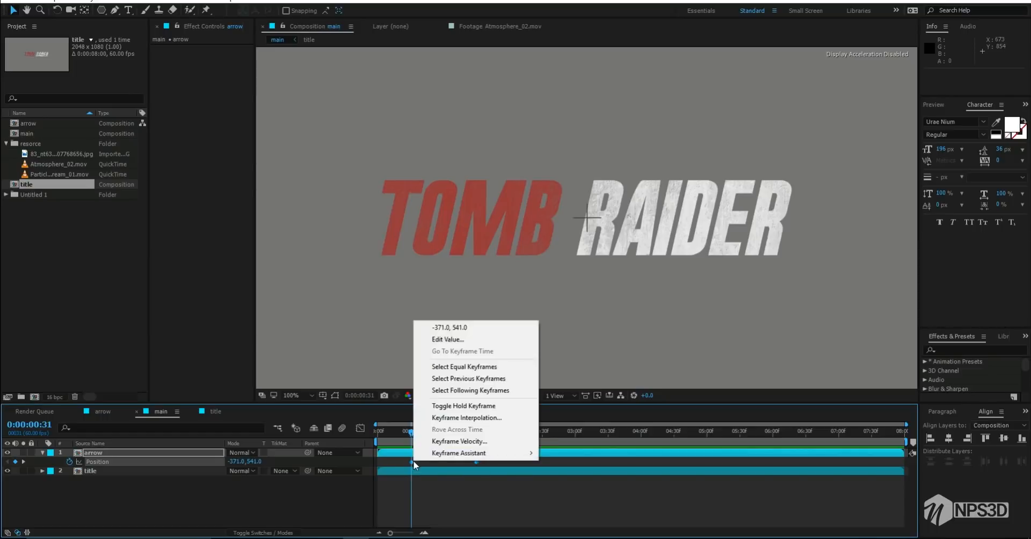
mouse_move(510, 453)
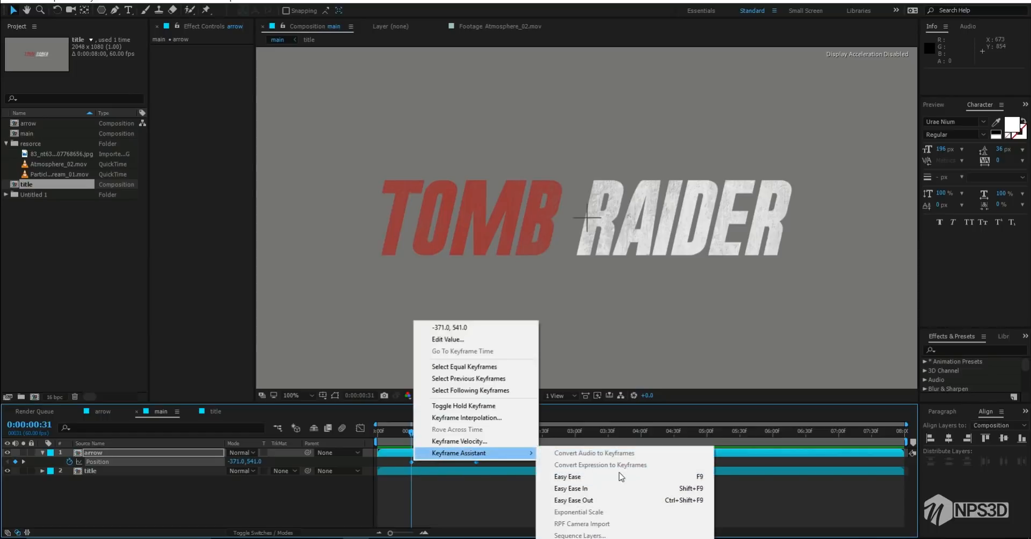
click(594, 489)
key(space)
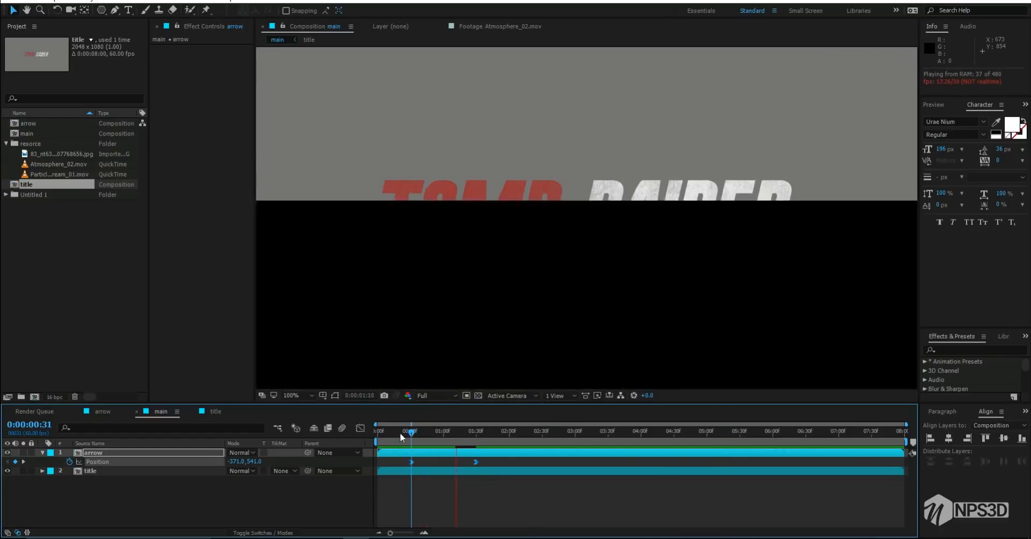
In the speed graph, raise the ending Position keyframe's influence to 100%, shorten the starting keyframe's handle and preview
click(361, 429)
click(361, 429)
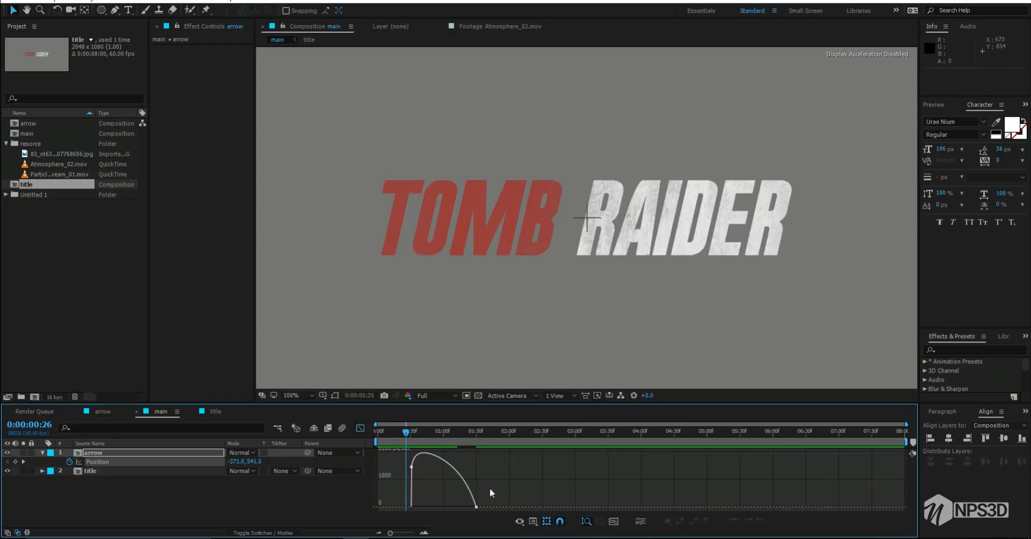
drag(465, 507, 413, 509)
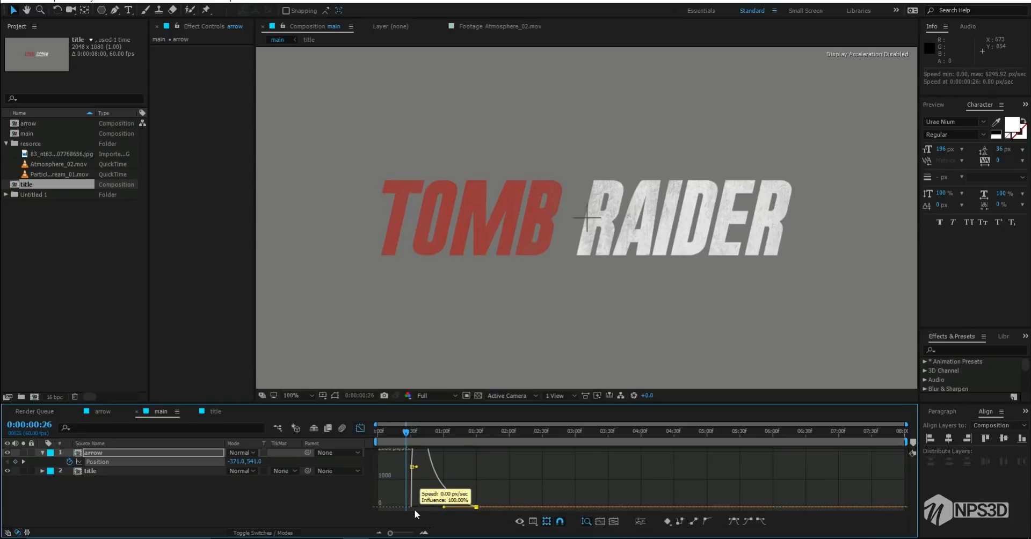
click(416, 492)
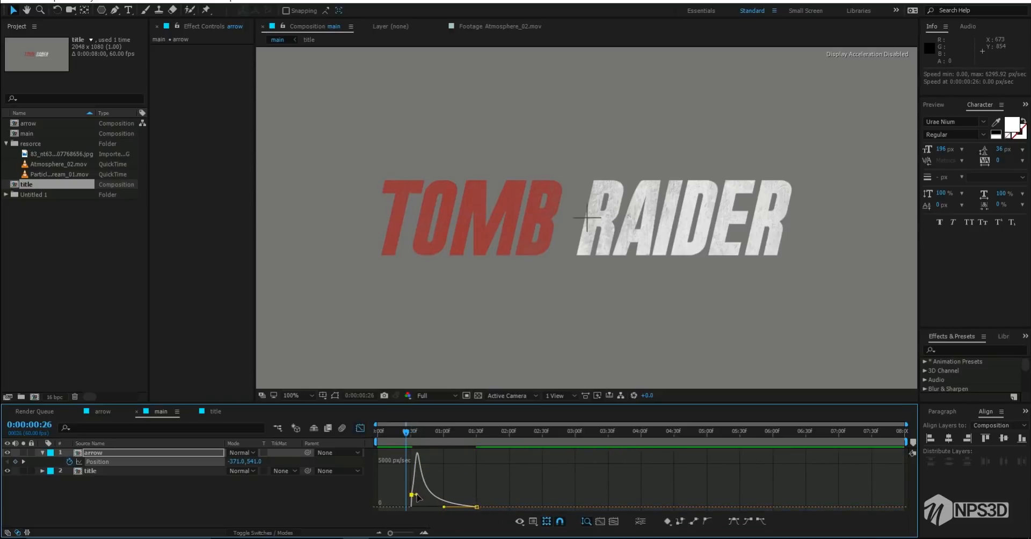
drag(416, 494, 413, 494)
key(space)
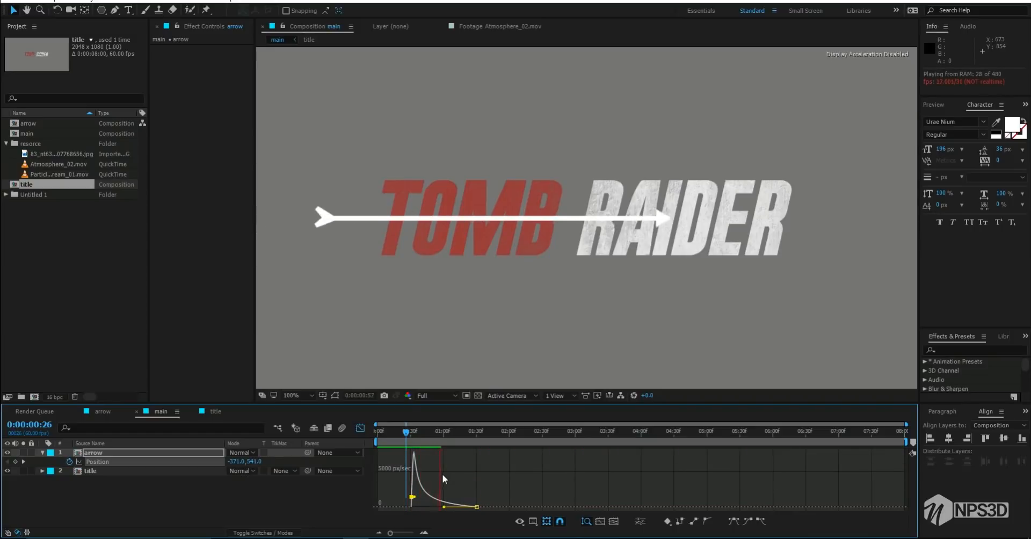
key(space)
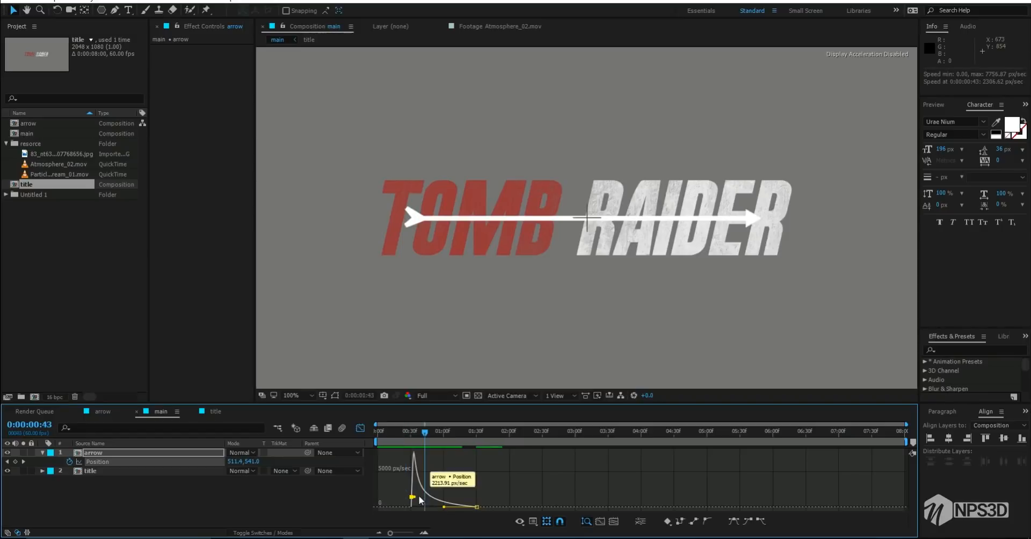
Lower the starting Position keyframe's speed to 0, extend its handle to the middle of the move and preview
drag(413, 498, 446, 508)
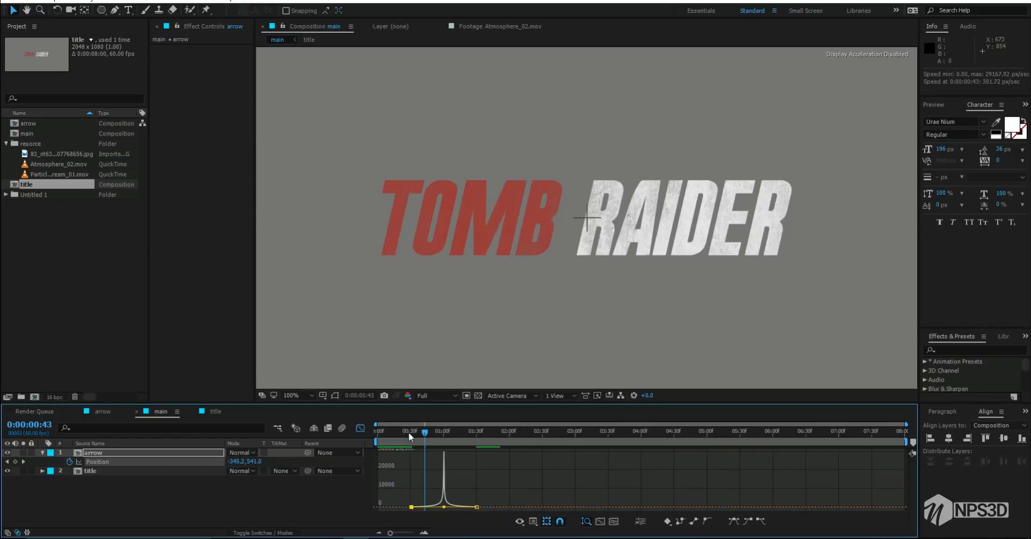
key(space)
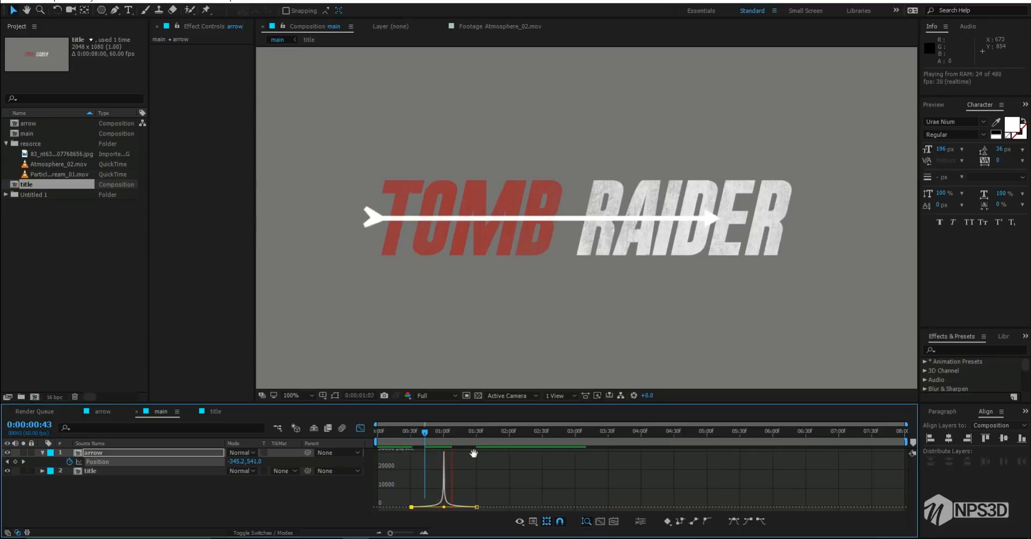
click(388, 439)
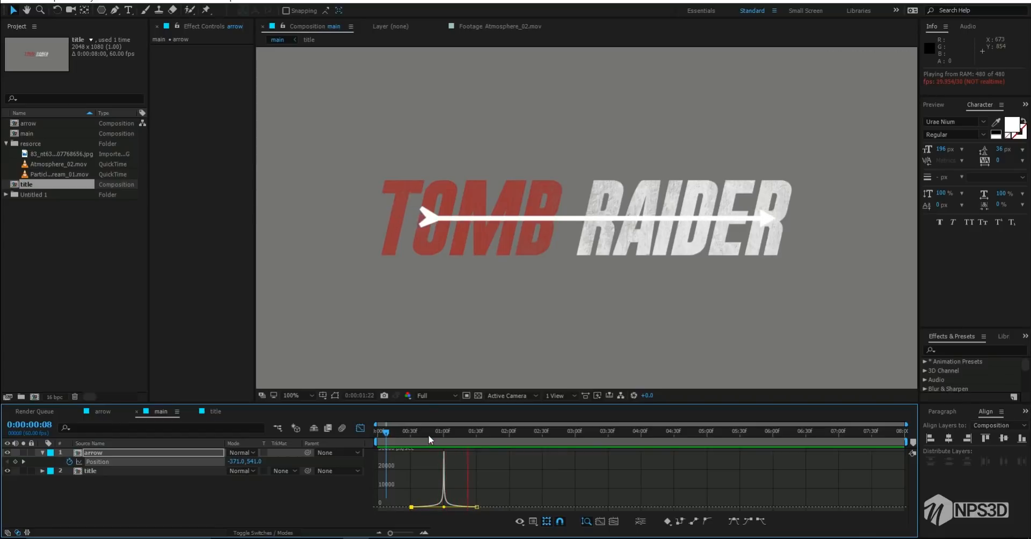
Shorten the ending Position keyframe's influence handle in two small adjustments so the speed peak shifts later, previewing each change
click(427, 434)
drag(444, 507, 449, 507)
key(space)
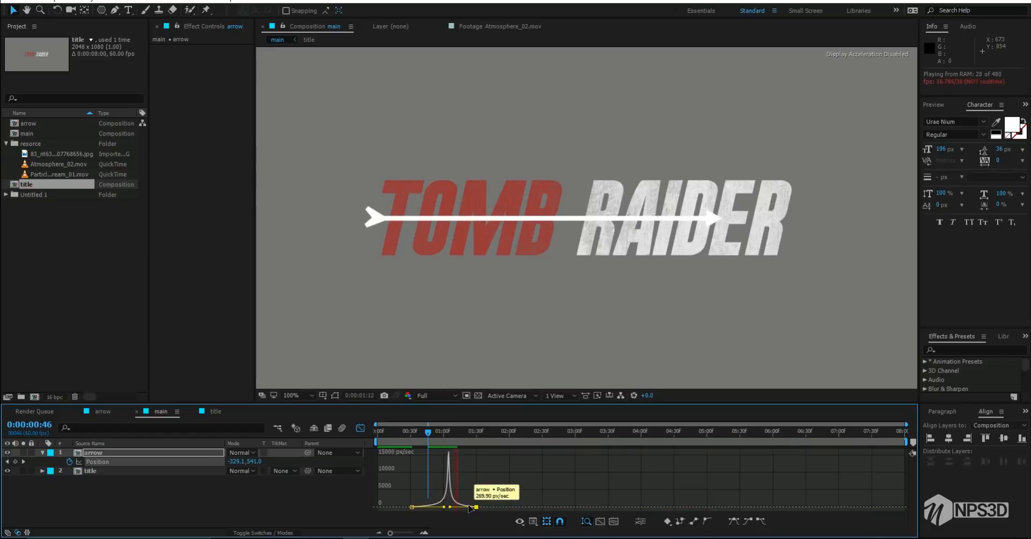
click(454, 434)
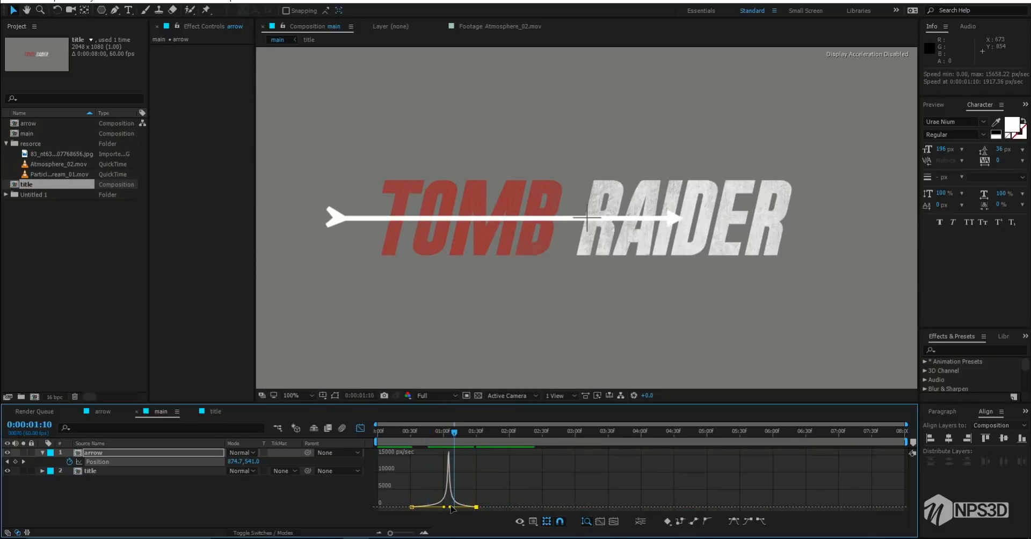
drag(450, 507, 456, 507)
drag(455, 434, 422, 440)
key(space)
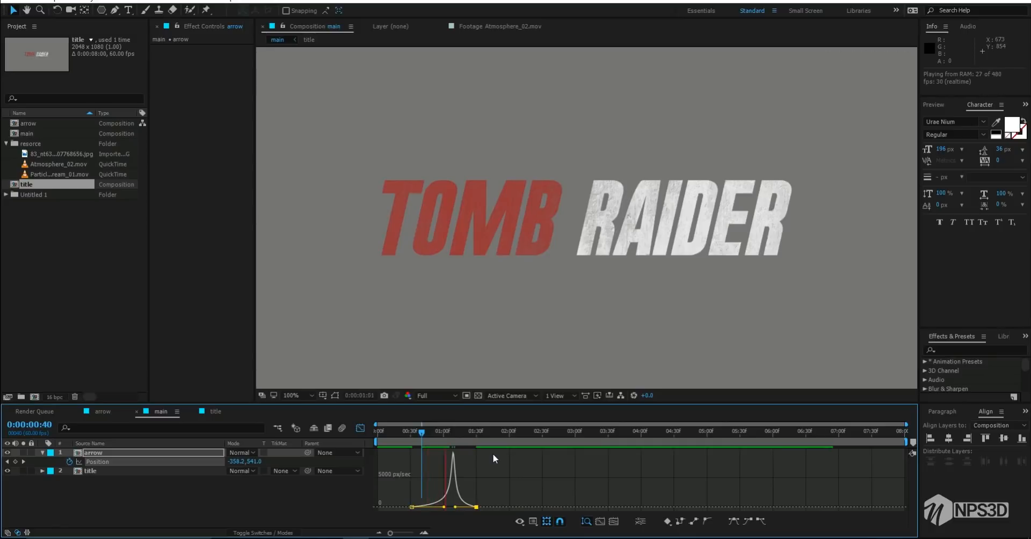
key(space)
Reduce the composition preview resolution to Half and save the project
click(430, 396)
click(433, 434)
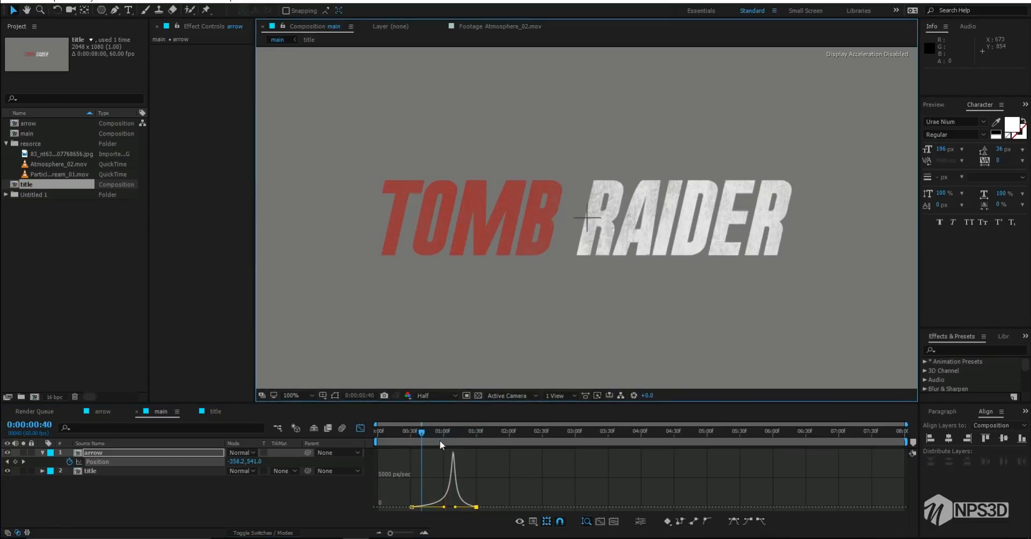
key(ctrl+s)
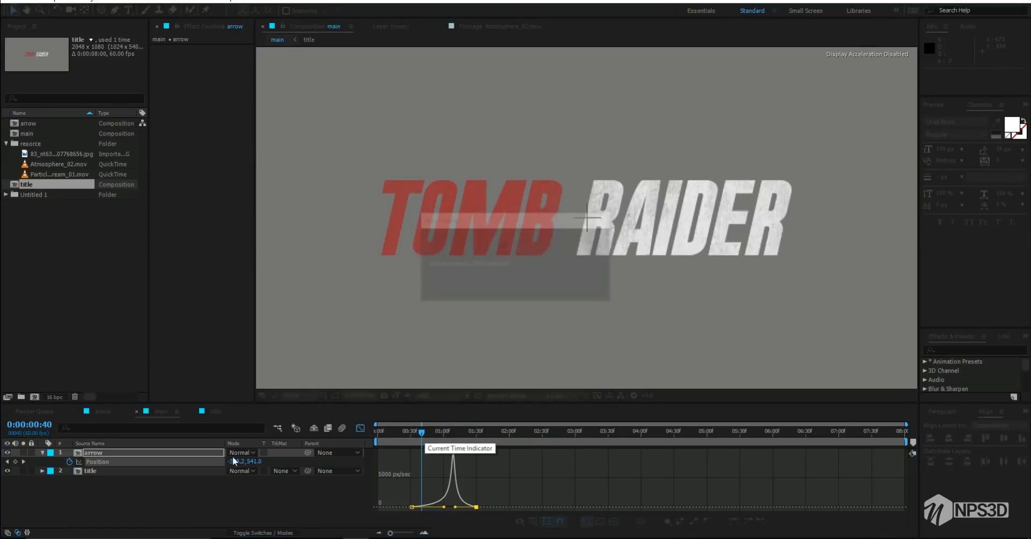
Deselect the arrow layer, hide the speed graph and preview the arrow's flight with the current time at 0:00:00:25
click(184, 492)
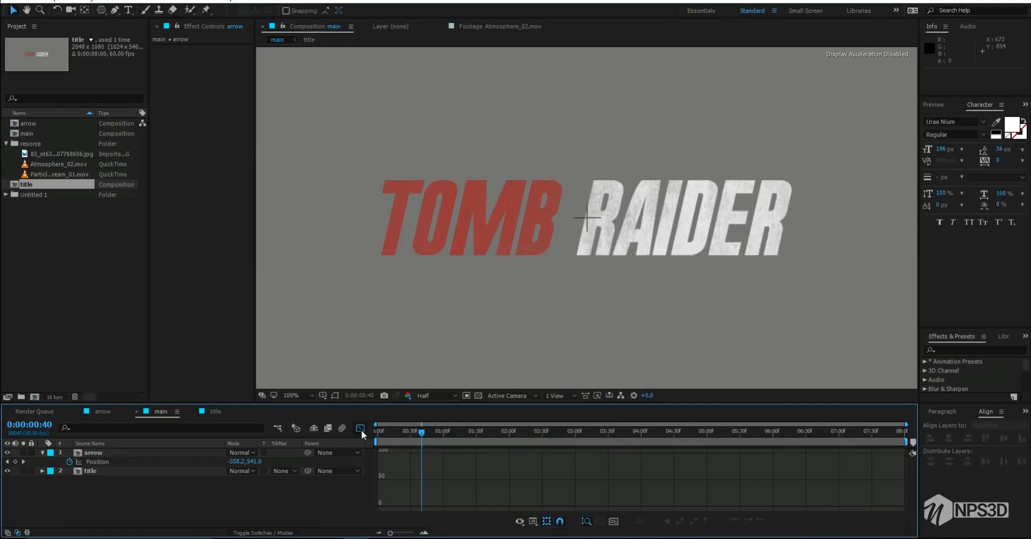
click(361, 429)
click(404, 436)
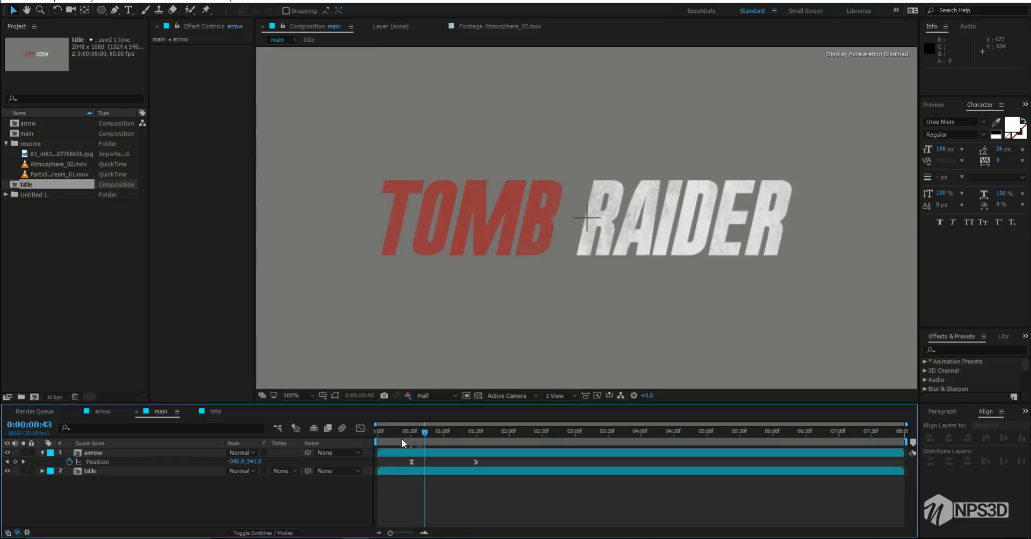
drag(395, 433, 412, 433)
click(405, 434)
key(space)
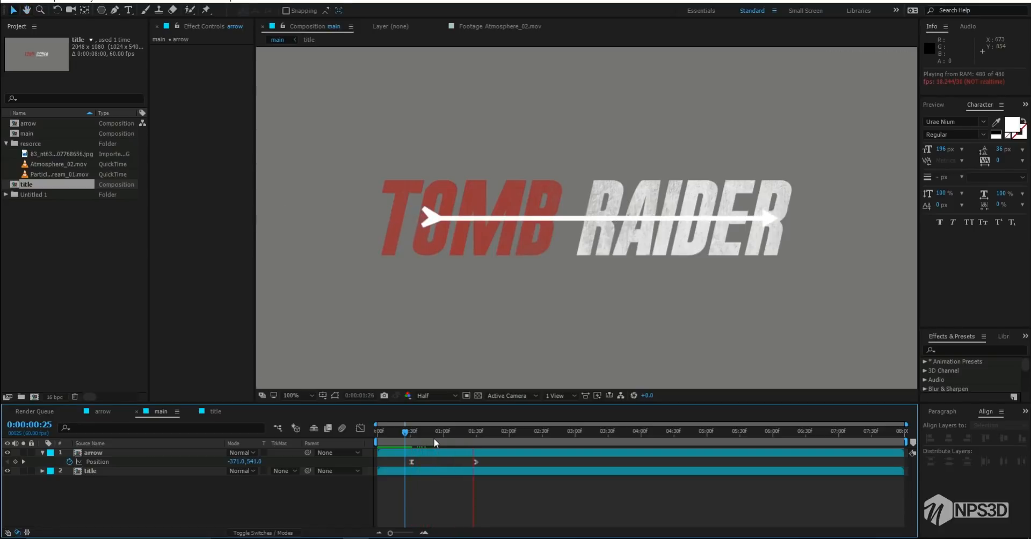
Examine the arrow's motion across the title, stop at 0:00:01:13 and fit the composition view up to 100%
click(460, 433)
mouse_move(463, 435)
mouse_down()
mouse_move(474, 434)
mouse_move(436, 436)
mouse_move(467, 434)
mouse_move(454, 436)
mouse_up()
drag(422, 352, 596, 347)
scroll(492, 312, down, 1)
drag(488, 305, 476, 318)
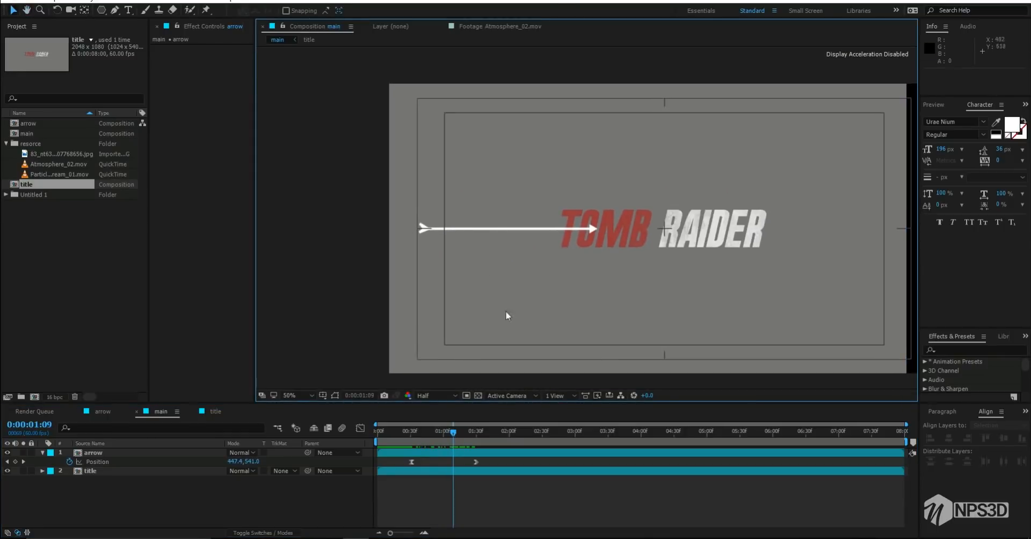
drag(430, 440, 457, 435)
click(312, 396)
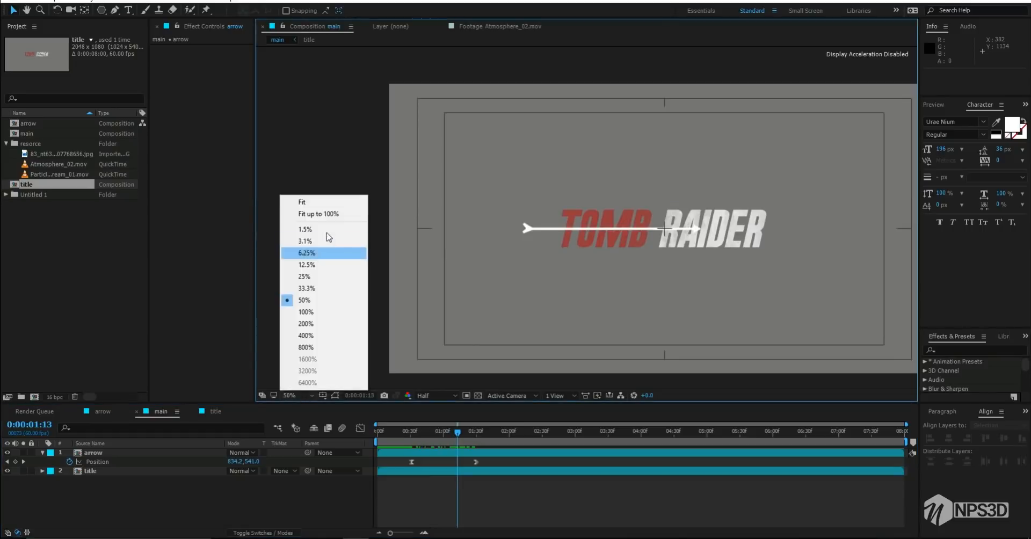
click(317, 213)
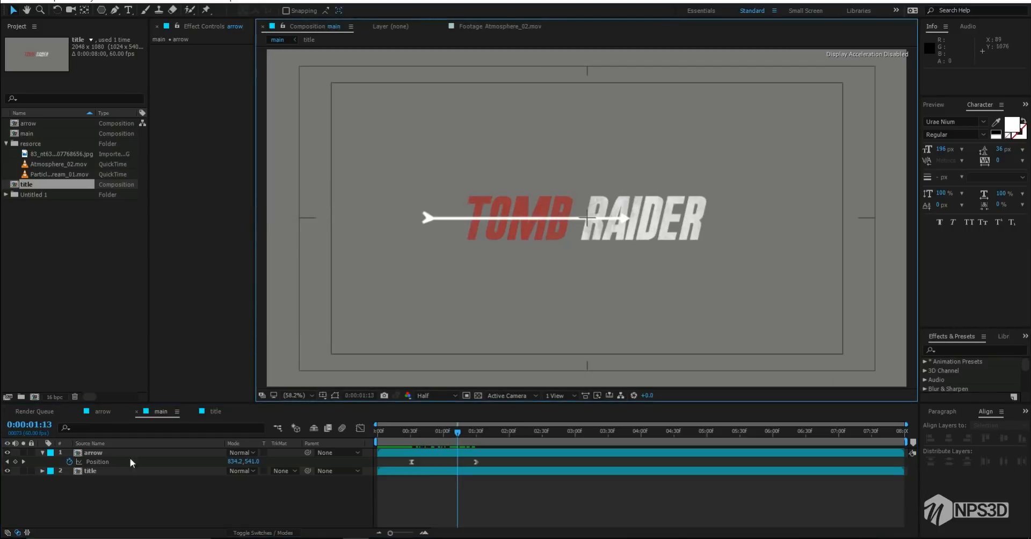
Add a new black solid to the main composition and resize it to the composition size
right_click(106, 527)
mouse_move(125, 419)
click(264, 436)
click(160, 198)
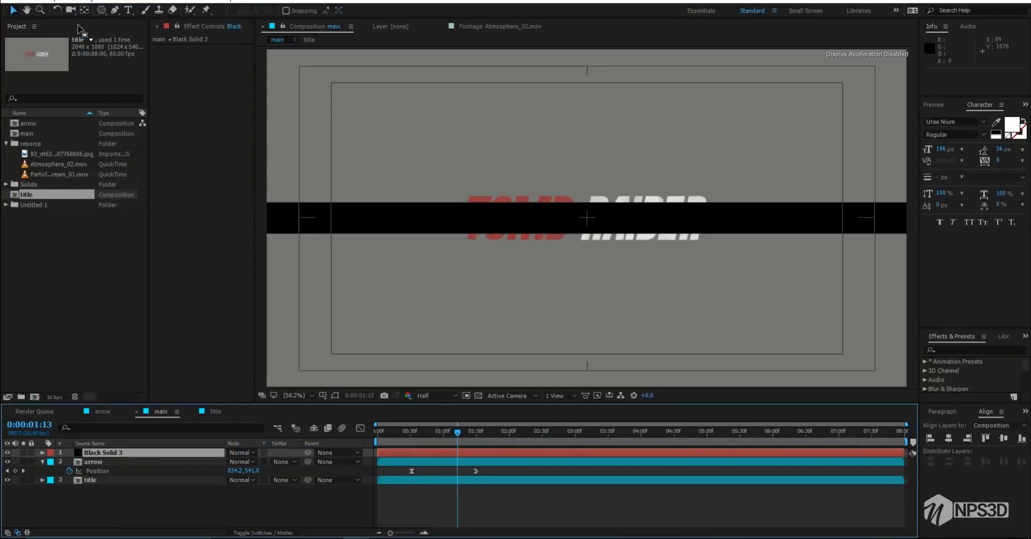
click(85, 4)
click(107, 19)
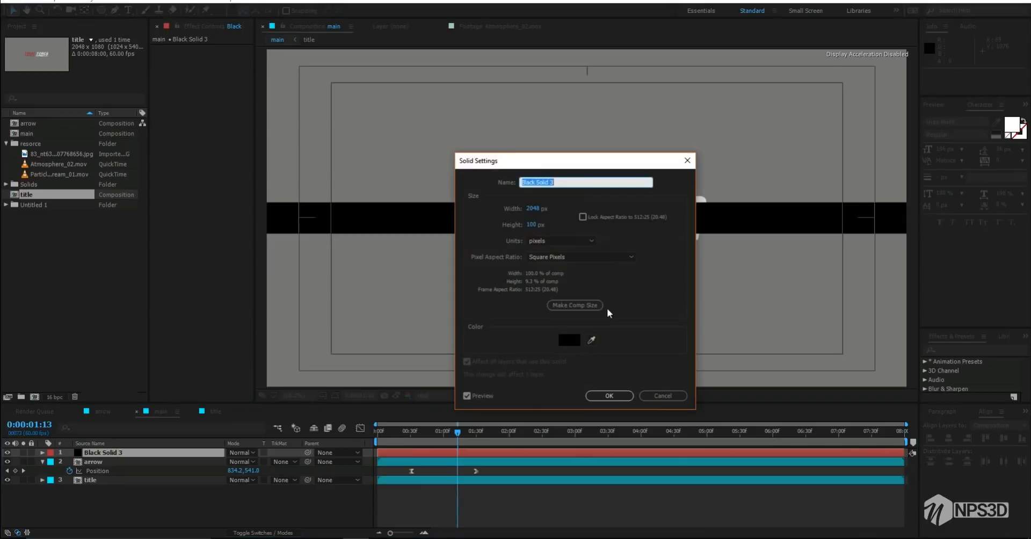
click(608, 396)
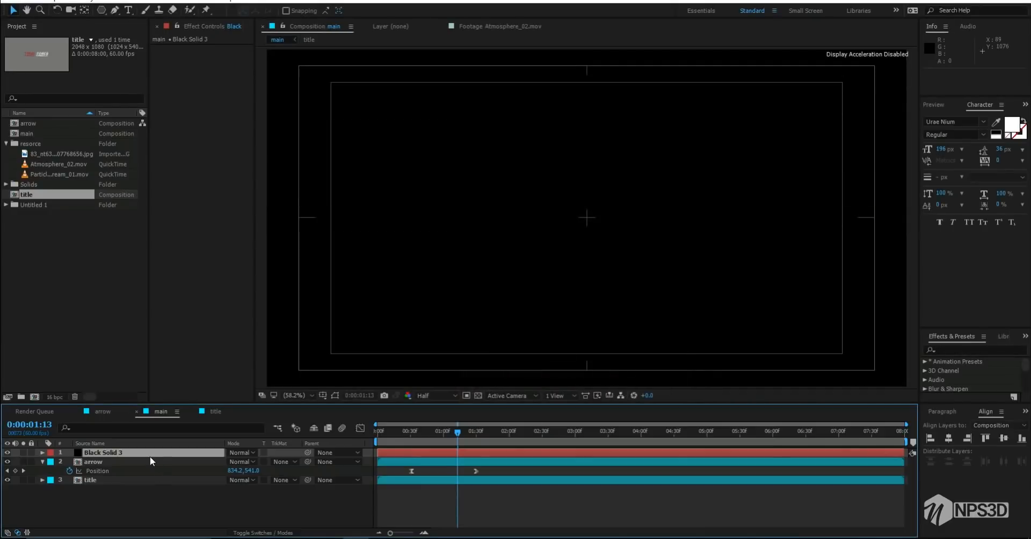
Rename the black solid layer to "arrow mask" and hide it so the arrow and title can be seen
key(Return)
text(a)
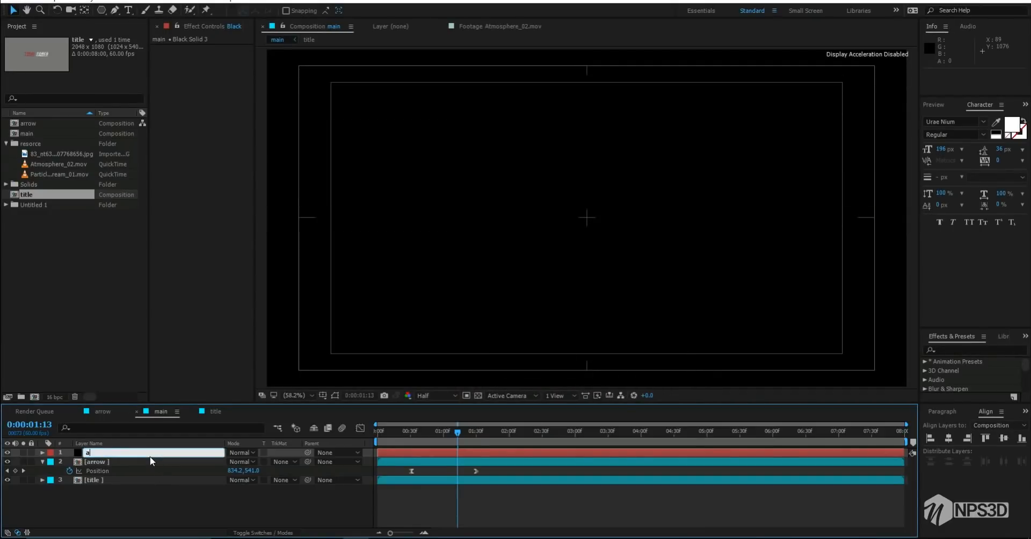
text(rrow mask)
key(Return)
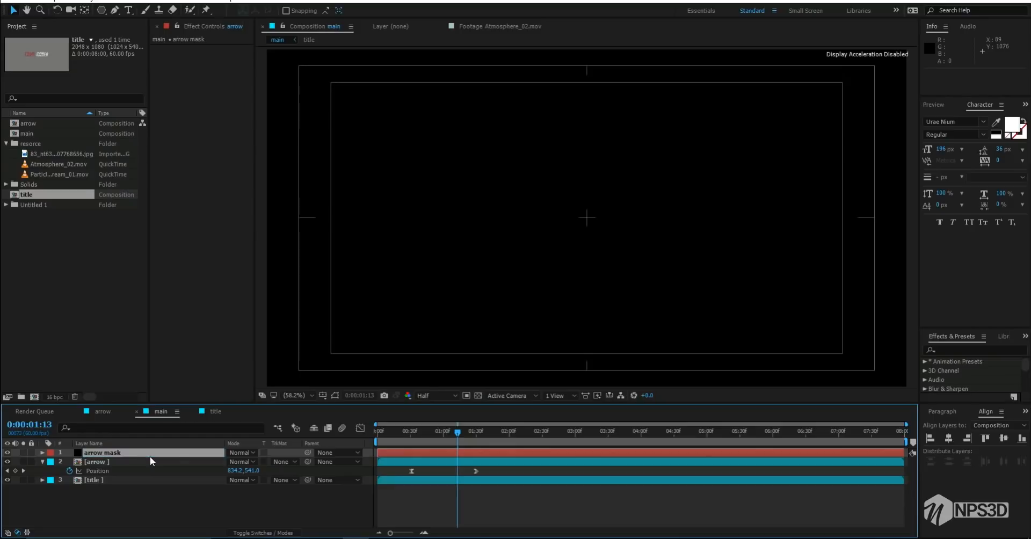
click(7, 453)
scroll(419, 226, up, 4)
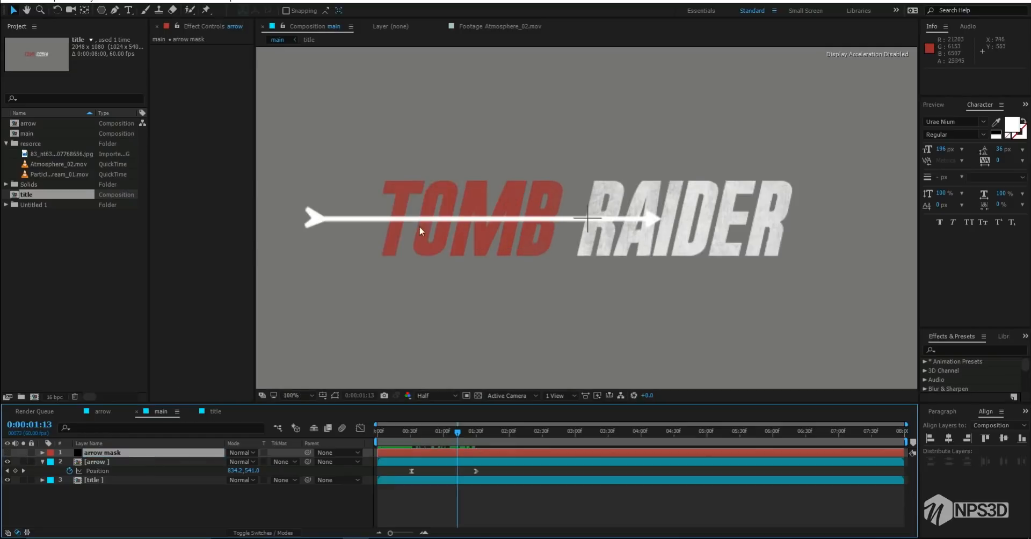
Draw a closed Pen mask on the arrow mask layer, running between the T and O of TOMB and enclosing the area beyond the canvas's left edge
scroll(474, 251, down, 2)
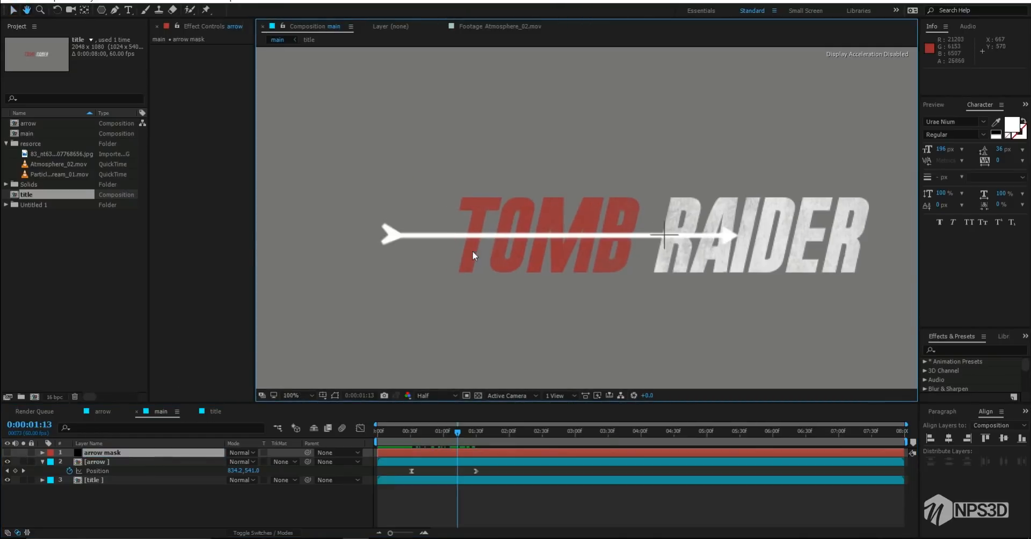
scroll(472, 250, up, 2)
click(117, 10)
click(277, 113)
drag(354, 119, 395, 144)
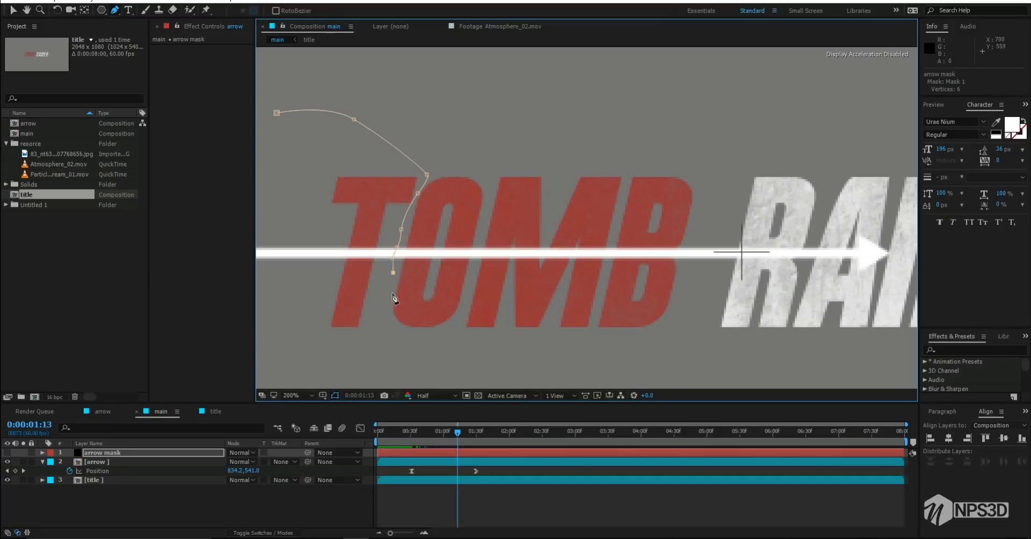
drag(387, 333, 382, 347)
drag(369, 333, 590, 247)
scroll(549, 274, down, 4)
click(469, 283)
click(383, 265)
click(328, 217)
drag(339, 160, 349, 147)
drag(440, 145, 454, 146)
click(599, 182)
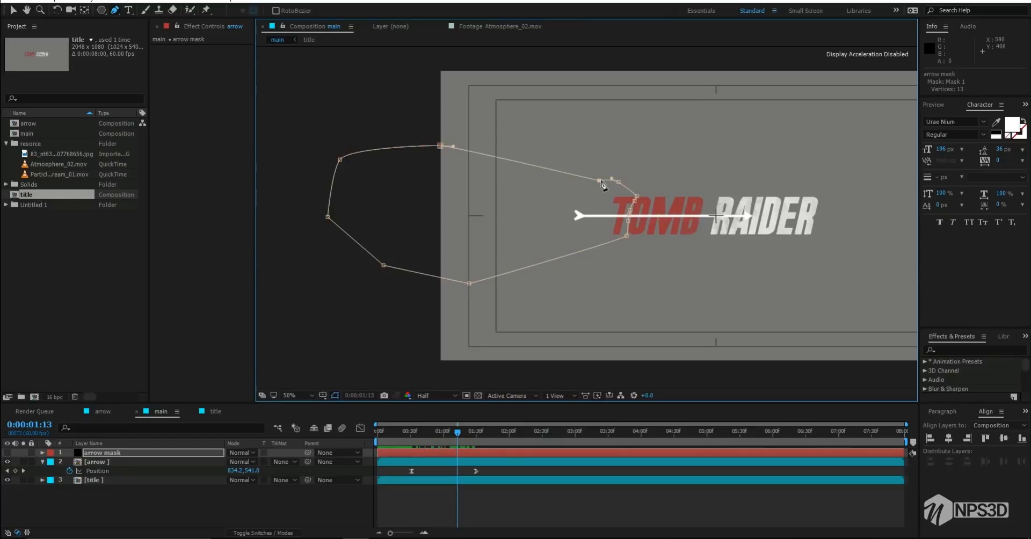
Set the arrow layer's track matte to Alpha Inverted Matte "arrow mask"
click(282, 465)
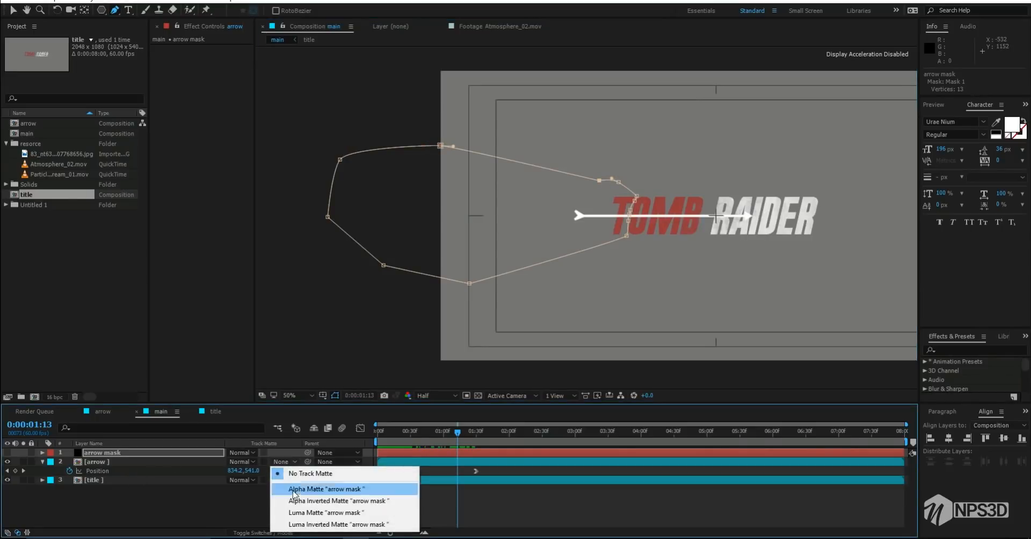
click(297, 511)
click(292, 465)
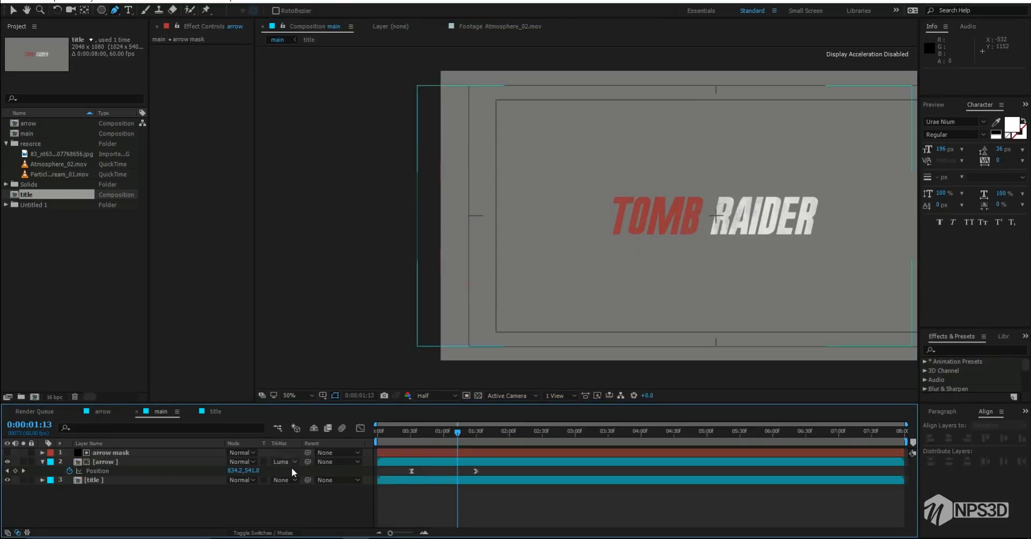
click(296, 501)
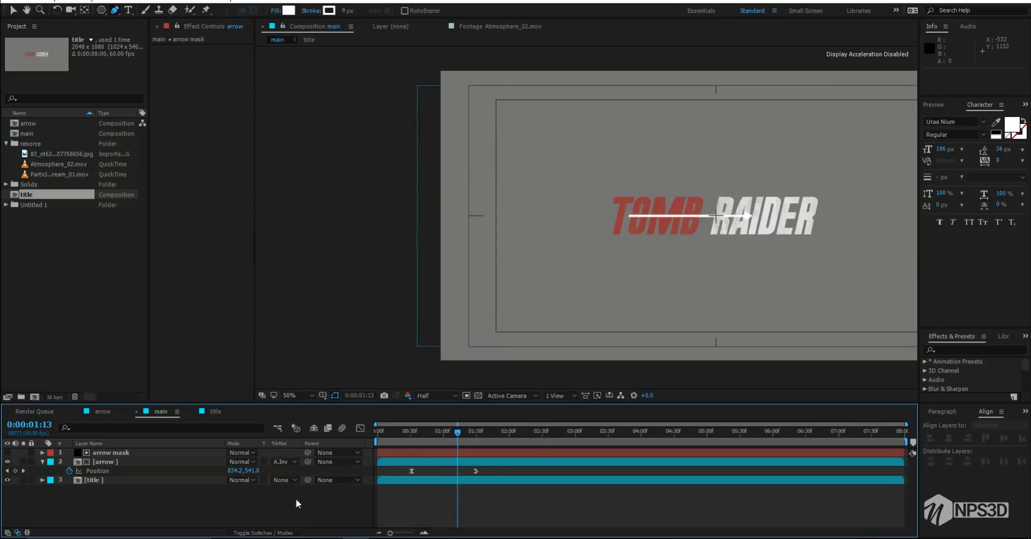
Move the current time to 0:00:00:30 and set the arrow mask layer's Mask Feather to 28 pixels
drag(457, 432, 410, 433)
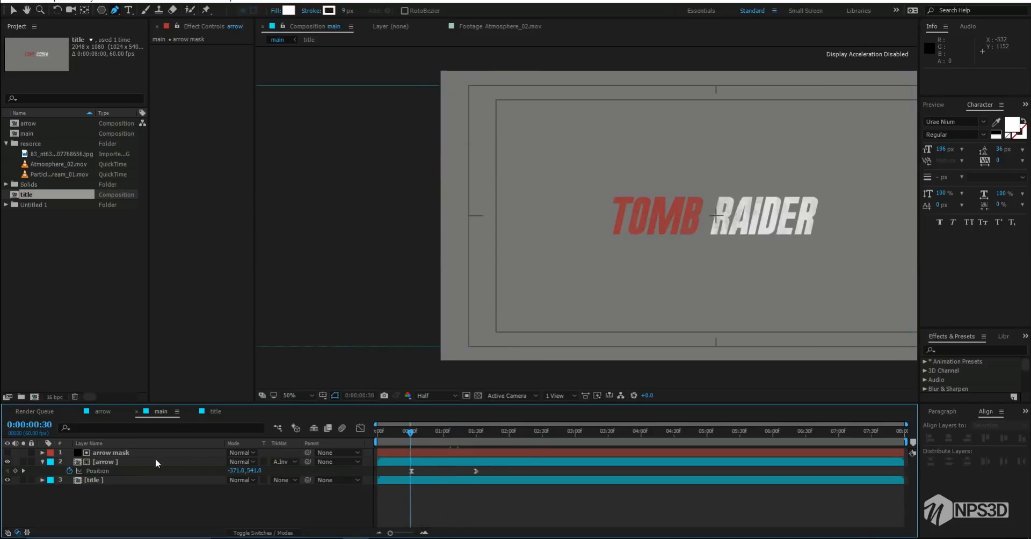
click(125, 453)
key(f)
drag(242, 470, 263, 471)
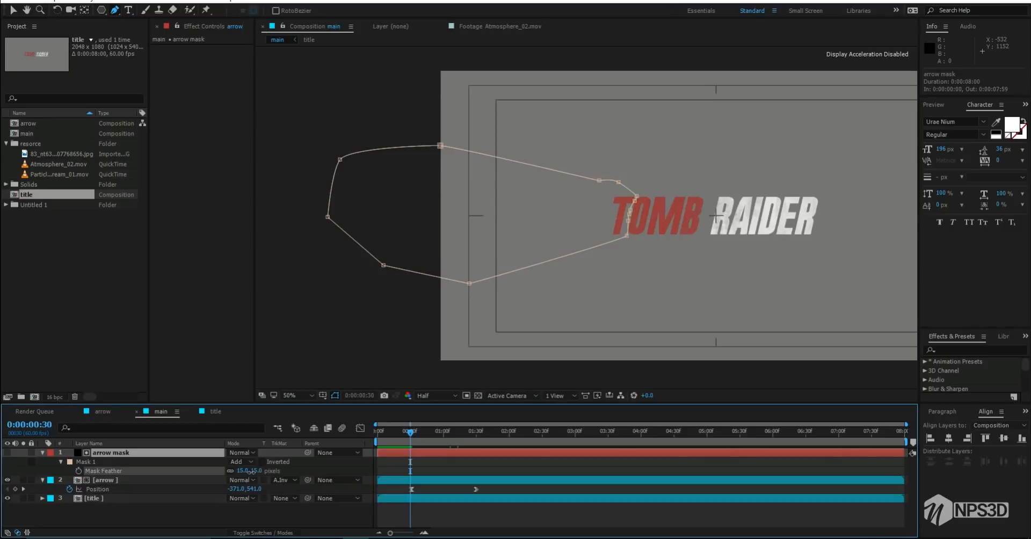
click(295, 513)
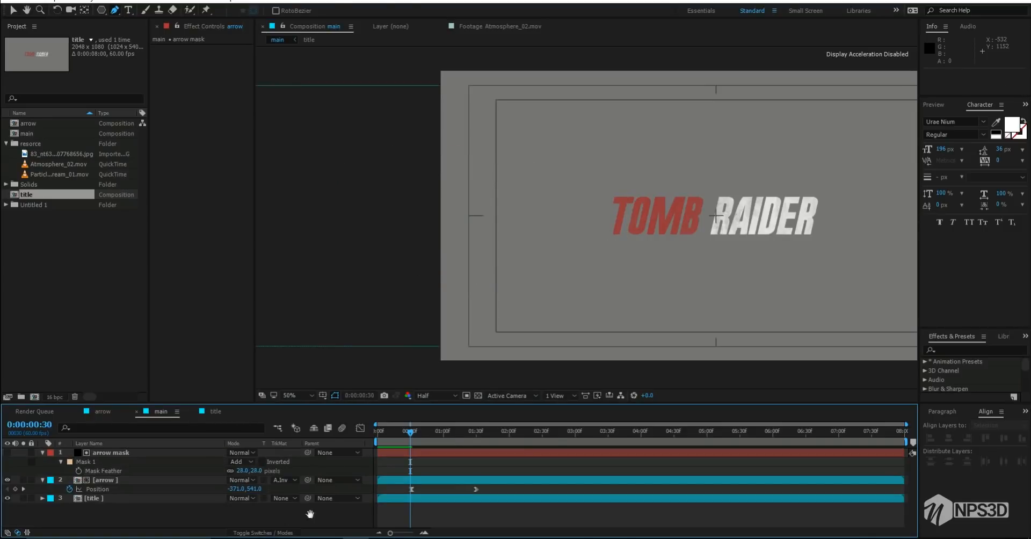
Preview the masked arrow's flight, fit the composition view and set the preview resolution to Third
key(space)
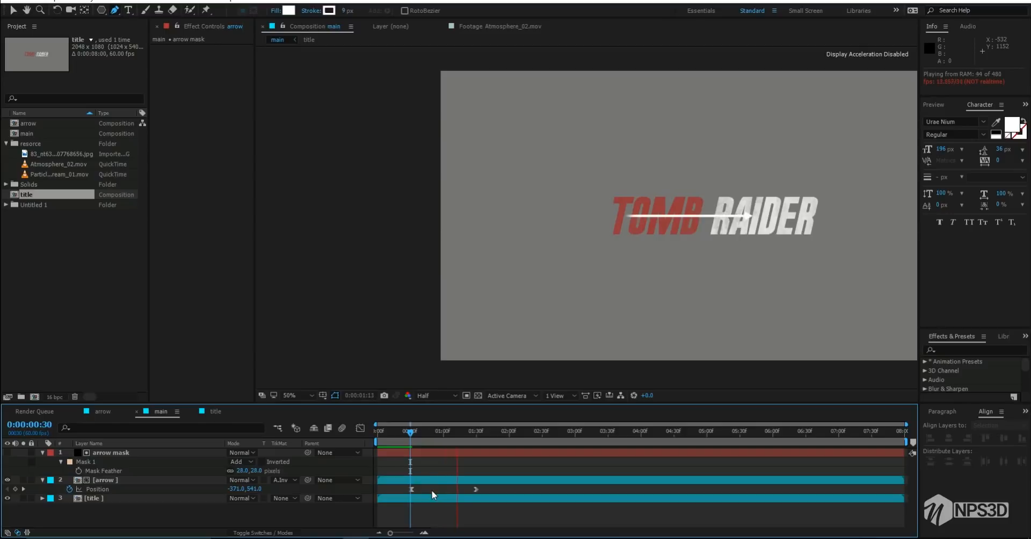
click(420, 431)
click(413, 438)
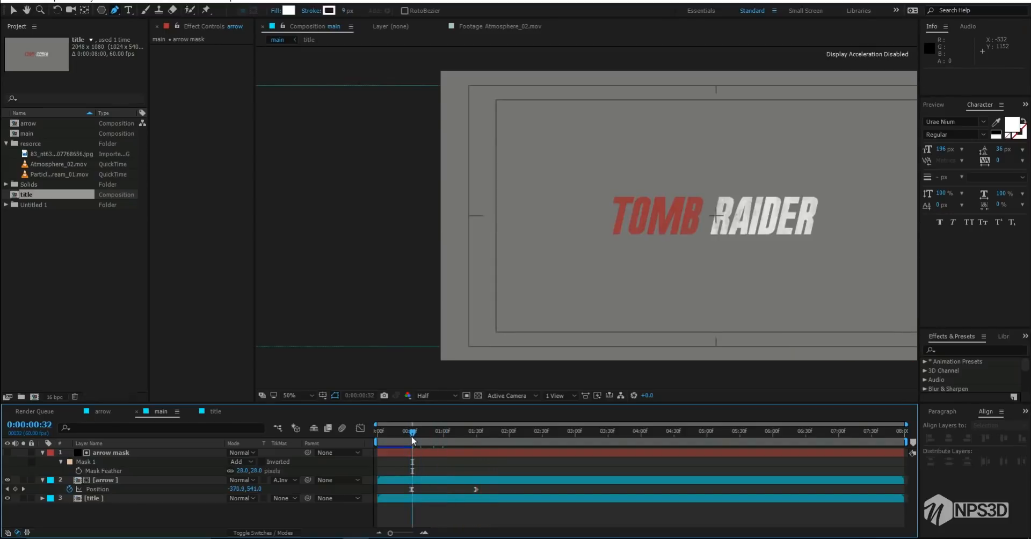
click(298, 398)
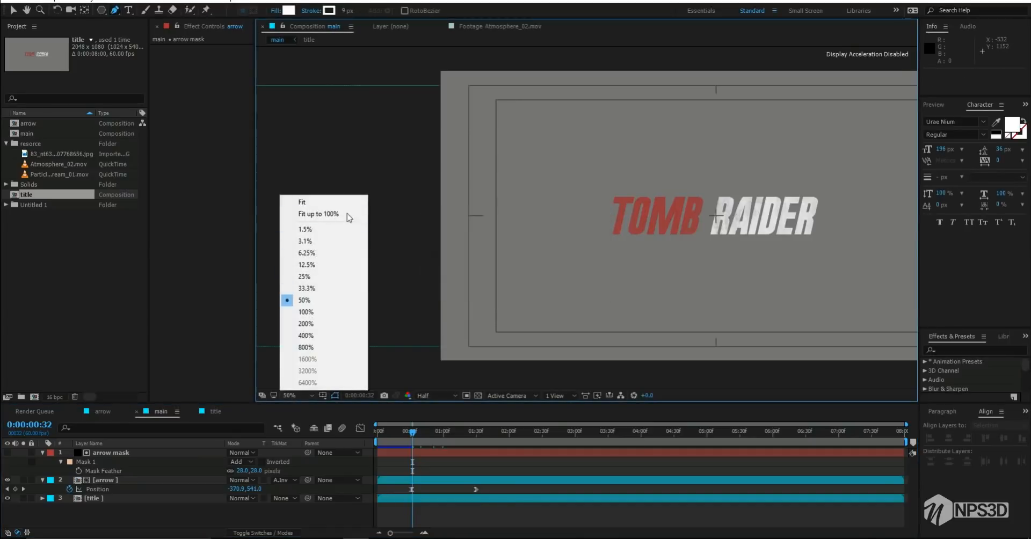
click(321, 202)
click(441, 395)
click(447, 448)
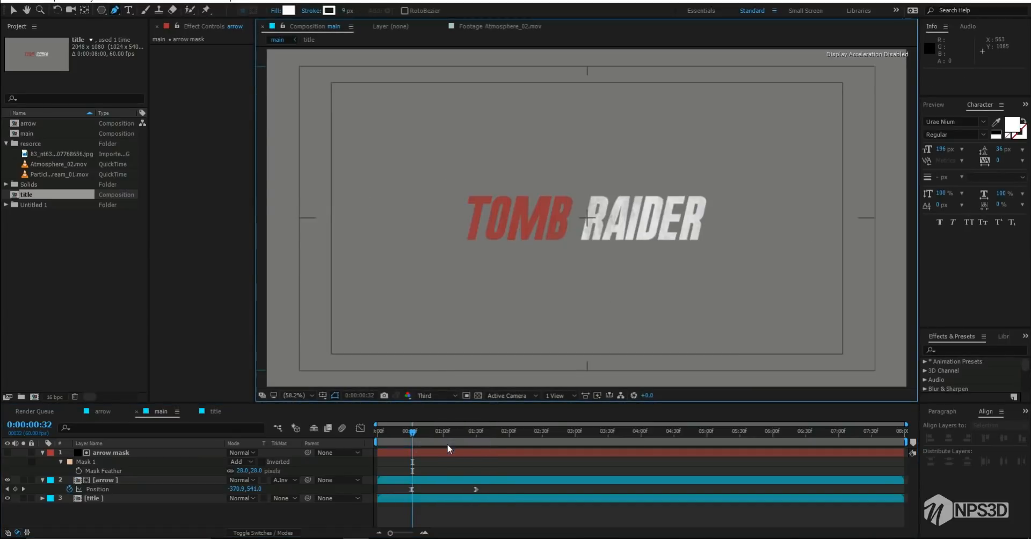
Pre-compose the arrow and arrow mask layers into a composition named "arrow main"
click(43, 453)
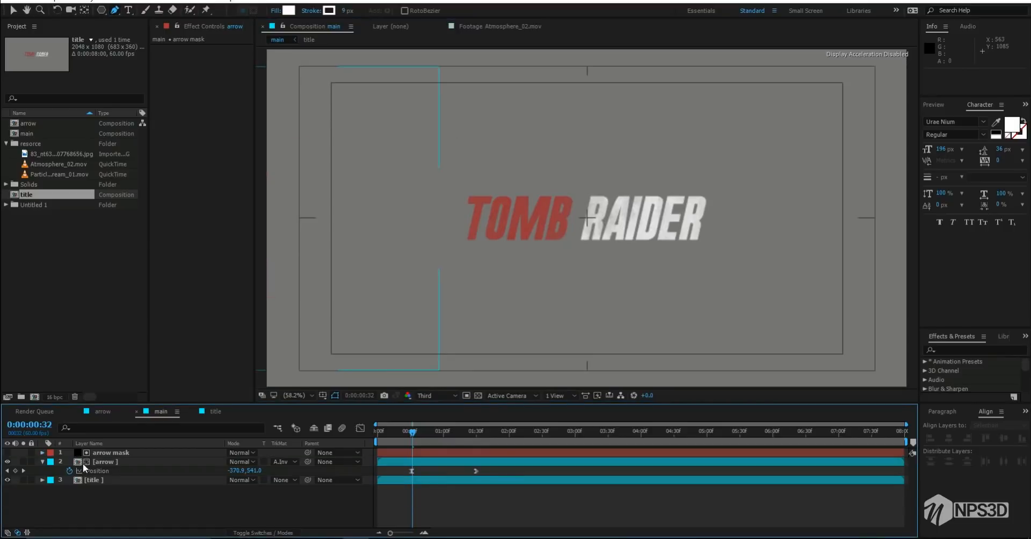
click(95, 461)
shift+click(111, 453)
right_click(110, 452)
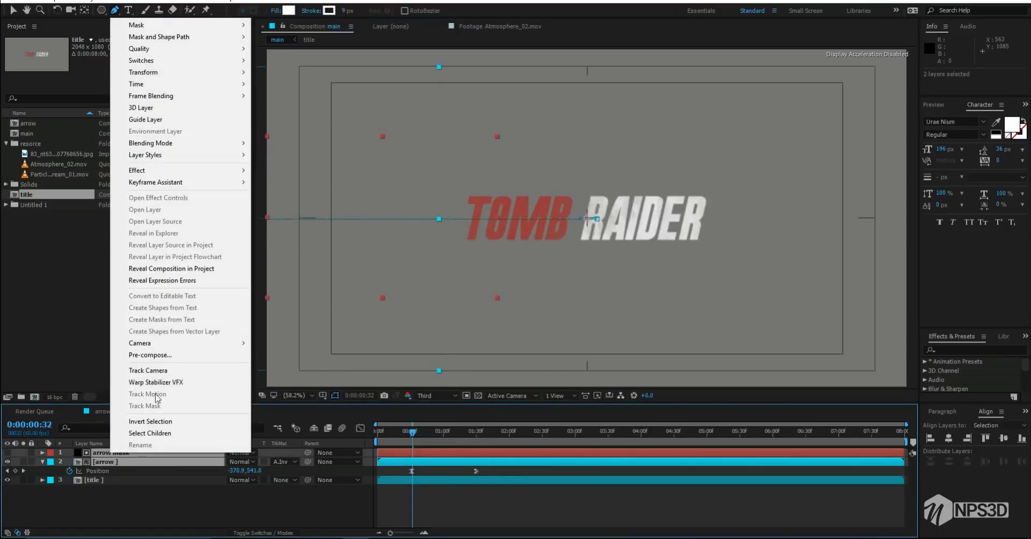
click(161, 355)
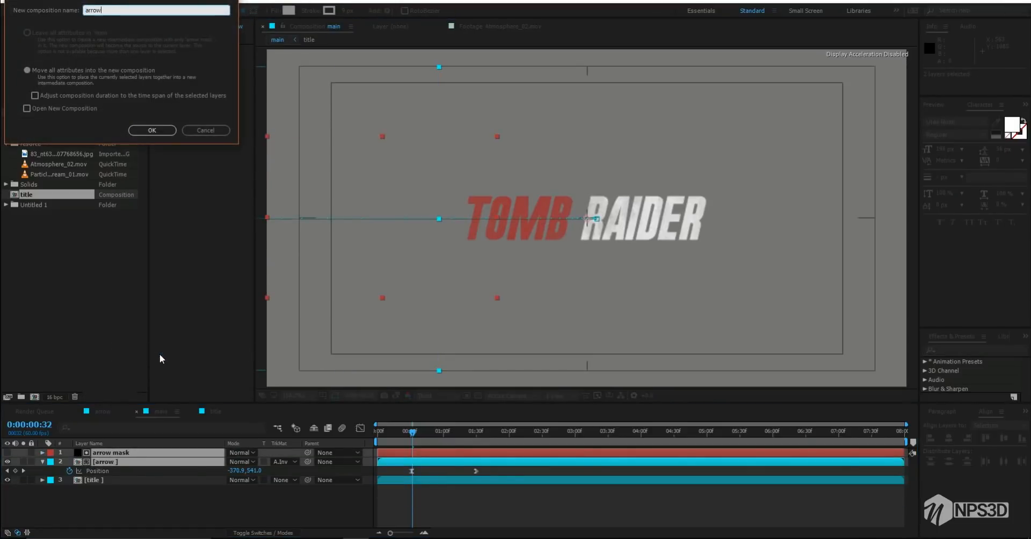
text(arrow main)
key(Return)
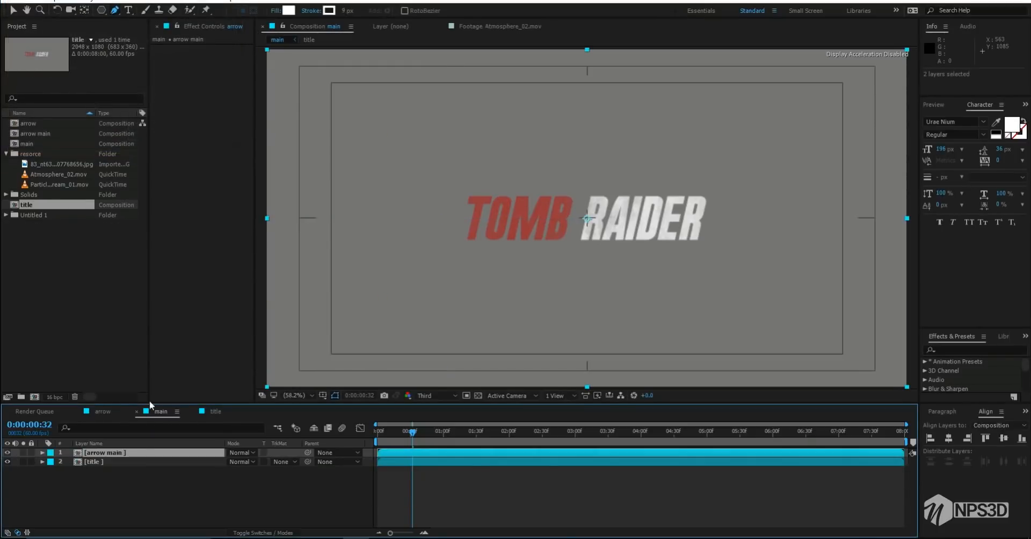
click(109, 462)
click(280, 459)
click(294, 512)
key(ctrl+z)
Move the current time to 0:00:01:29 and set the title layer's track matte to Luma Matte "arrow main"
drag(460, 432, 475, 432)
click(286, 459)
click(297, 508)
Duplicate the arrow main and title layers together and pre-compose the duplicates as "satter"
mouse_move(156, 491)
mouse_down()
mouse_move(134, 458)
mouse_move(142, 478)
mouse_up()
drag(141, 492, 115, 451)
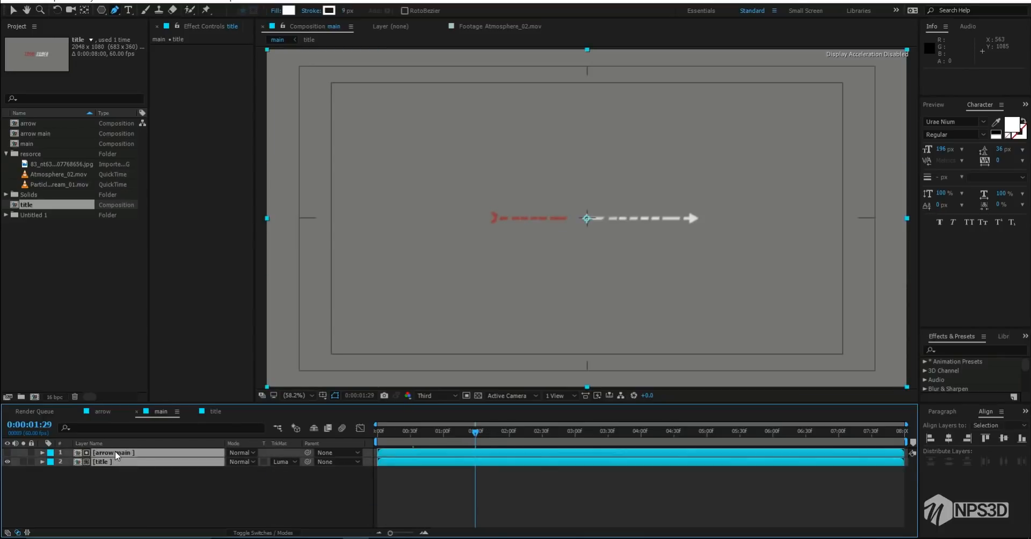
key(ctrl+d)
right_click(118, 463)
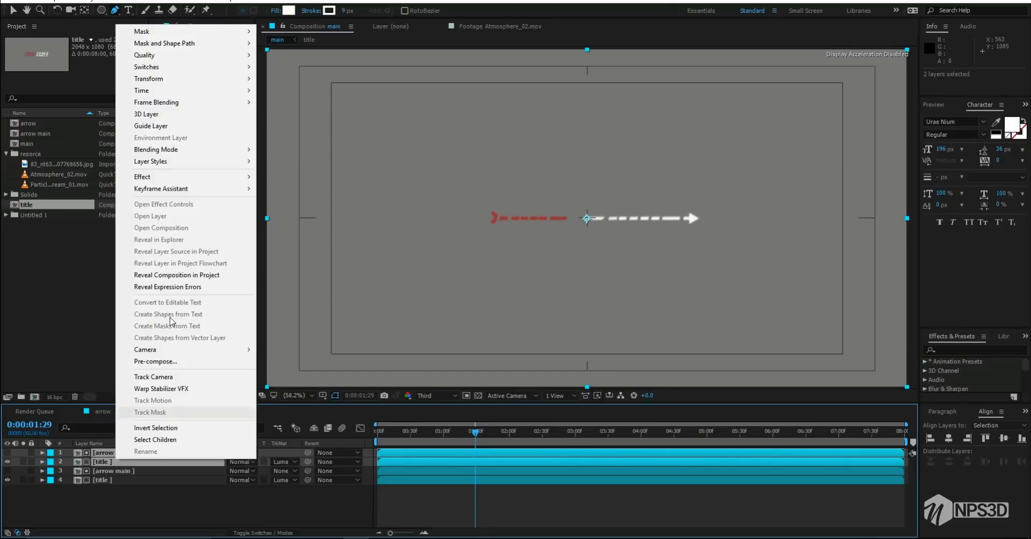
click(161, 361)
text(satter)
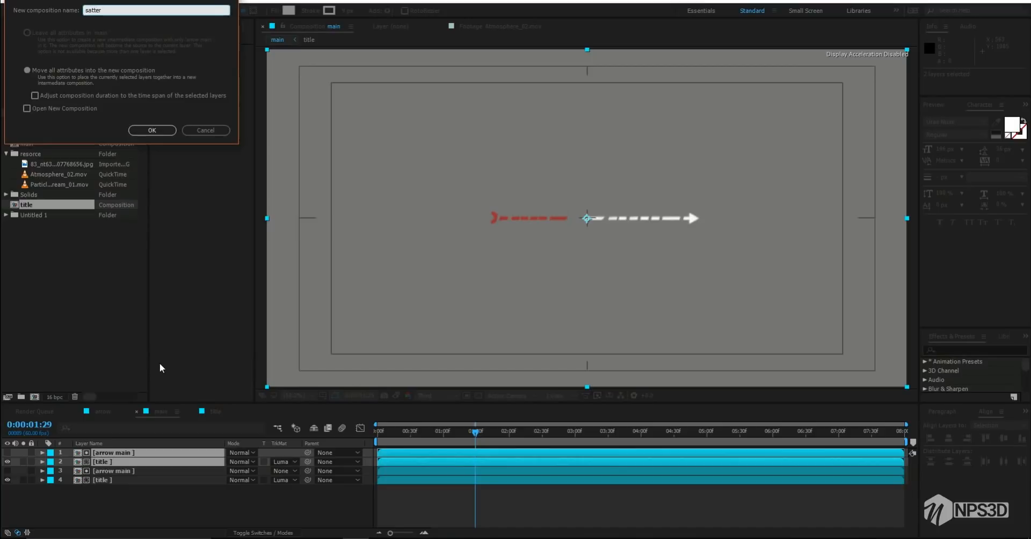
key(Return)
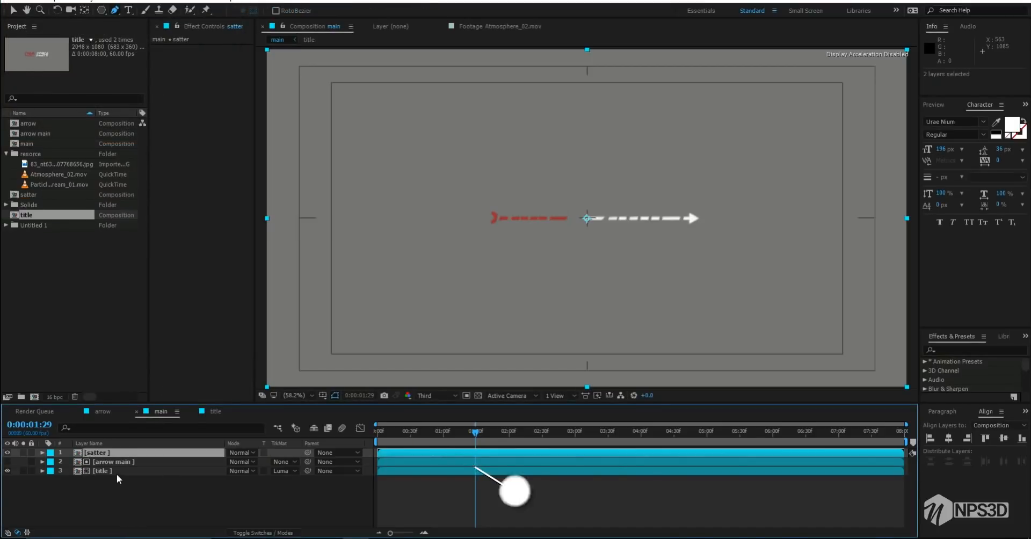
Change the remaining title layer's track matte to Luma Inverted Matte "arrow main"
drag(118, 484, 117, 463)
click(117, 491)
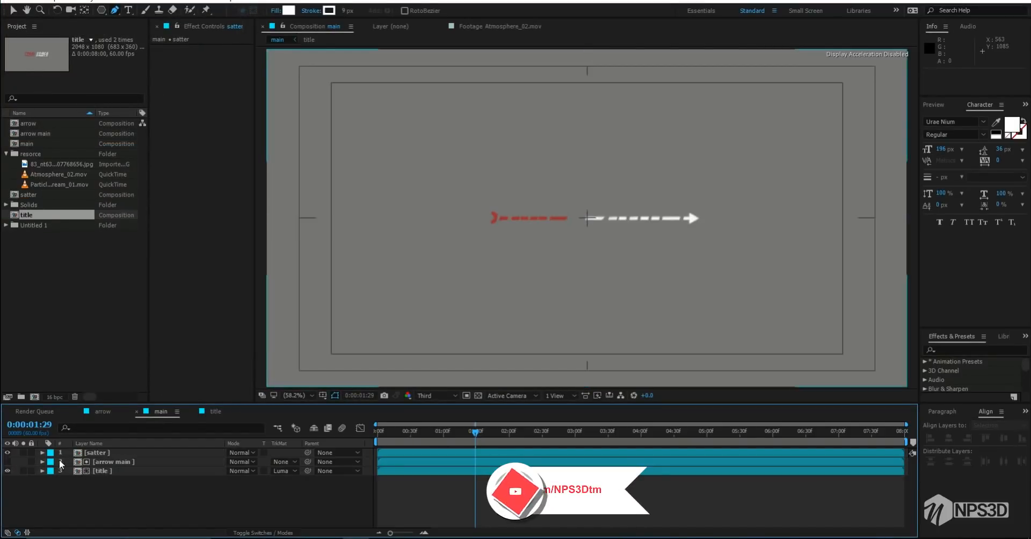
click(285, 471)
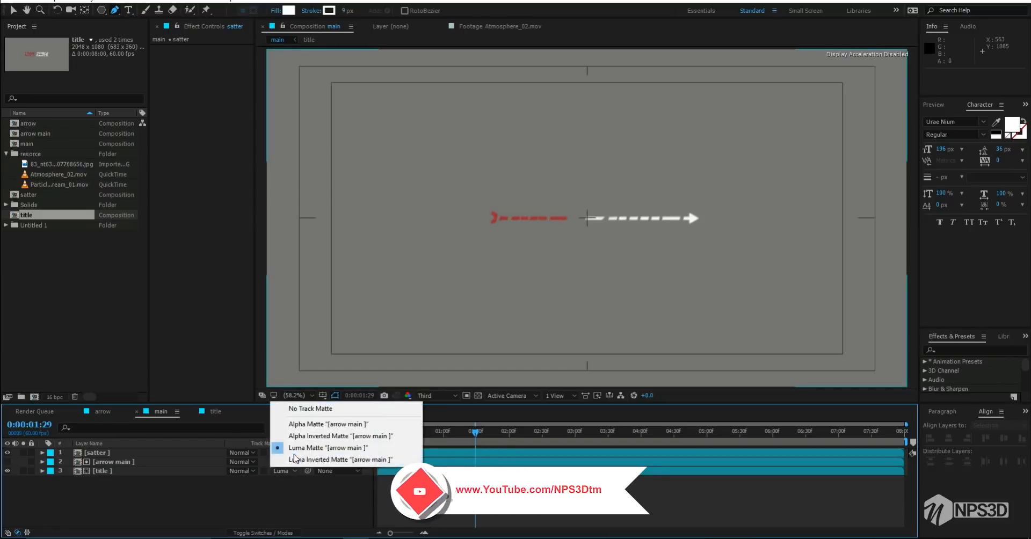
click(300, 459)
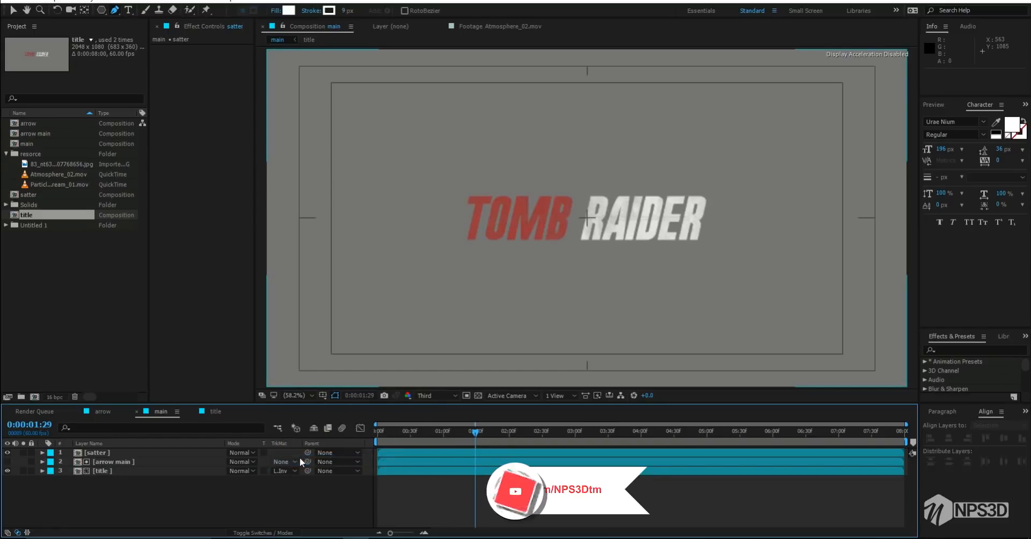
Solo the title layer and examine the arrow-shaped cutout in the lettering
drag(120, 481, 117, 462)
right_click(117, 462)
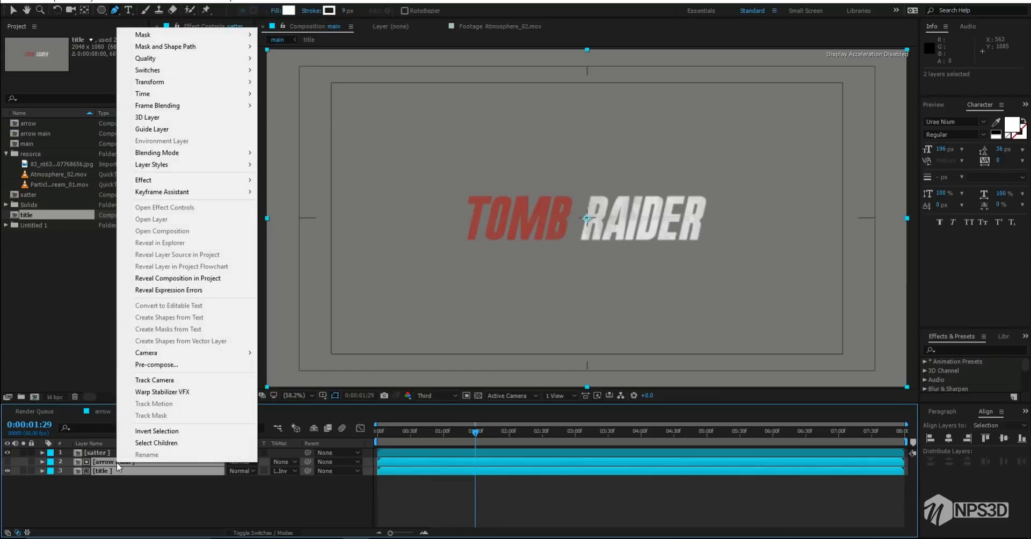
click(88, 487)
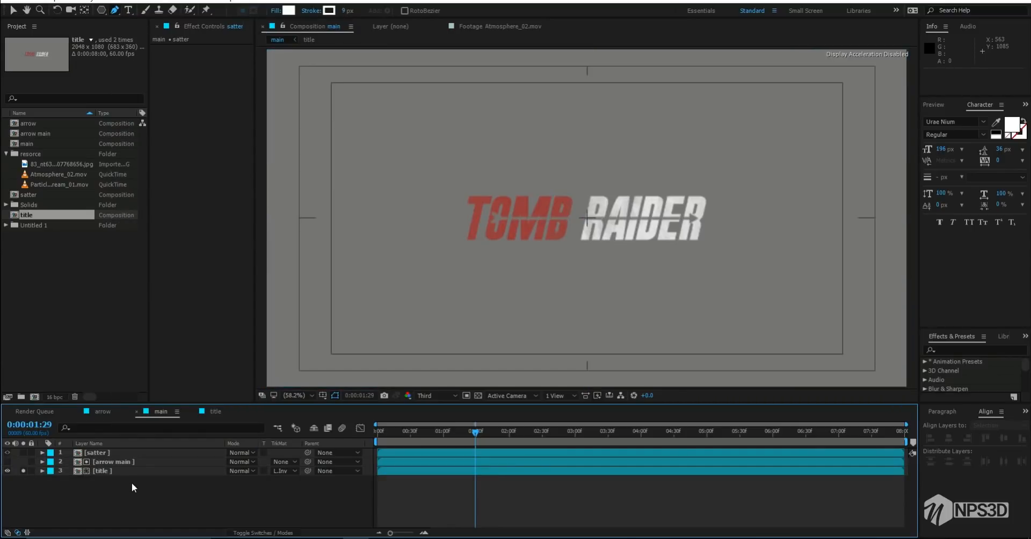
key(slash)
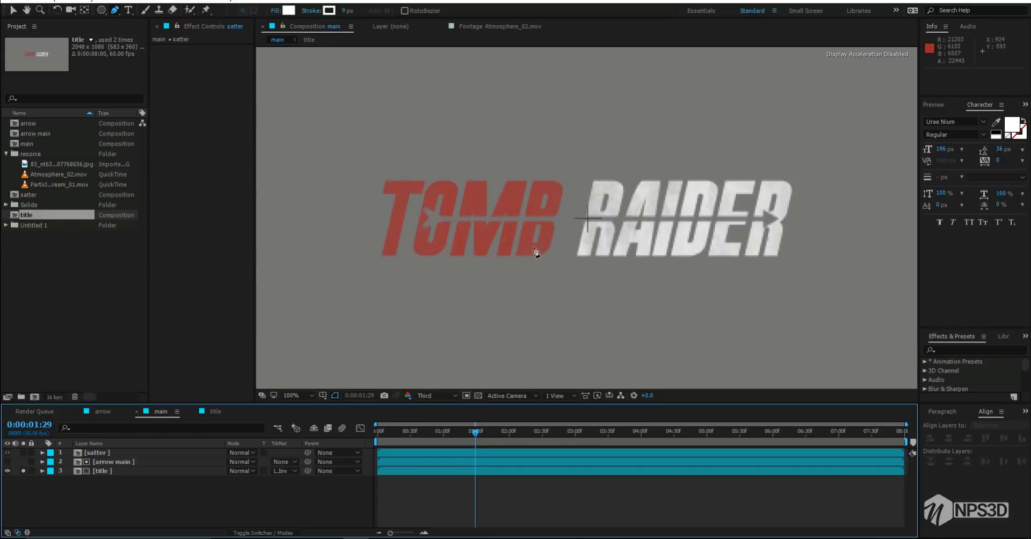
key(comma)
key(comma)
Pre-compose the arrow main and title layers into a composition named "full title"
click(107, 471)
shift+click(108, 462)
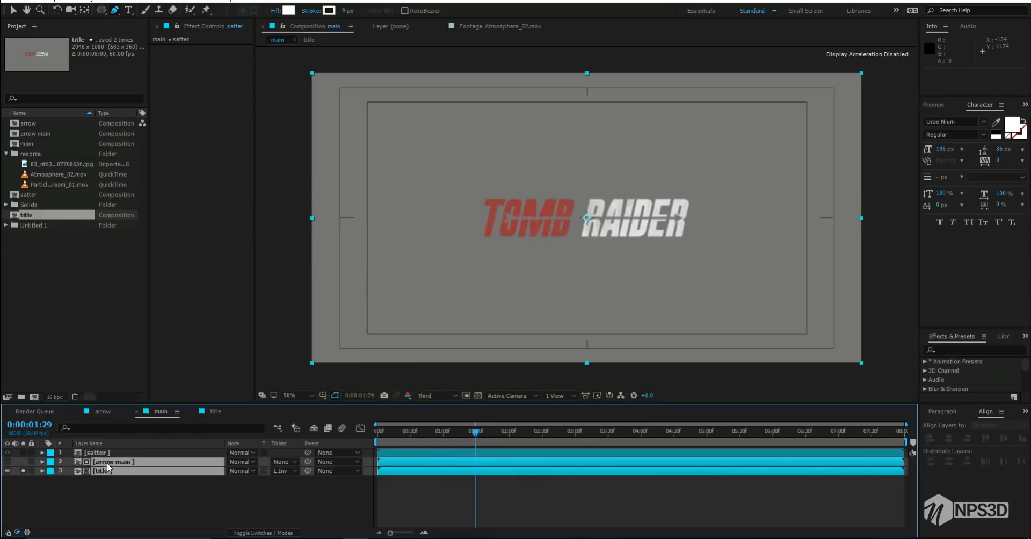
right_click(108, 463)
click(134, 365)
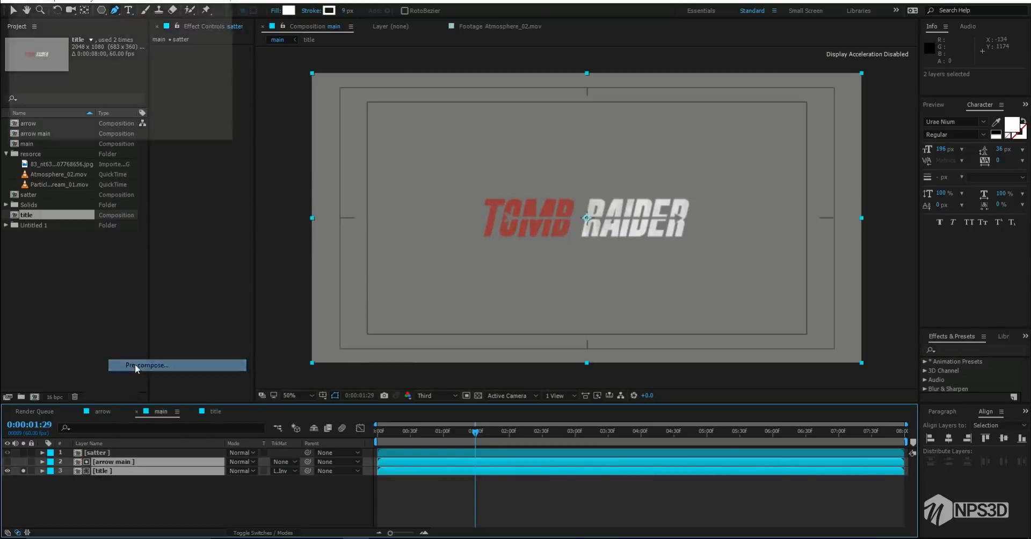
text(full t)
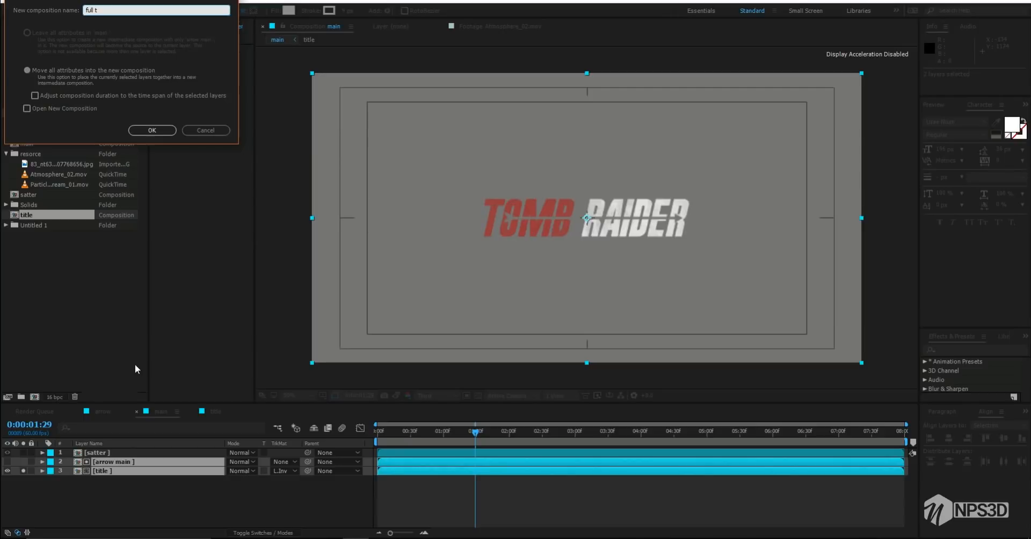
text(itle)
key(Return)
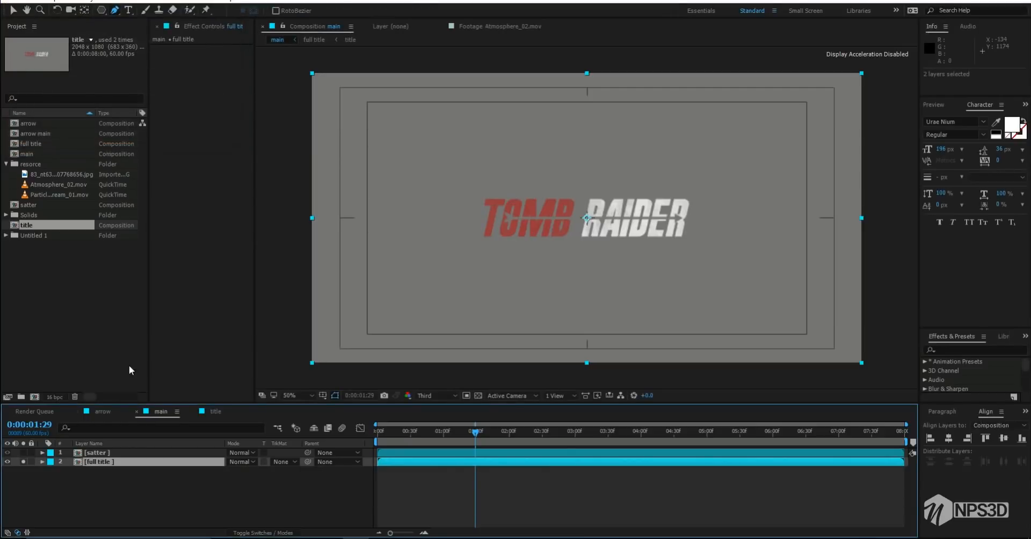
Turn off the full title layer's solo, check the satter layer alone and move satter below full title
click(38, 483)
click(23, 462)
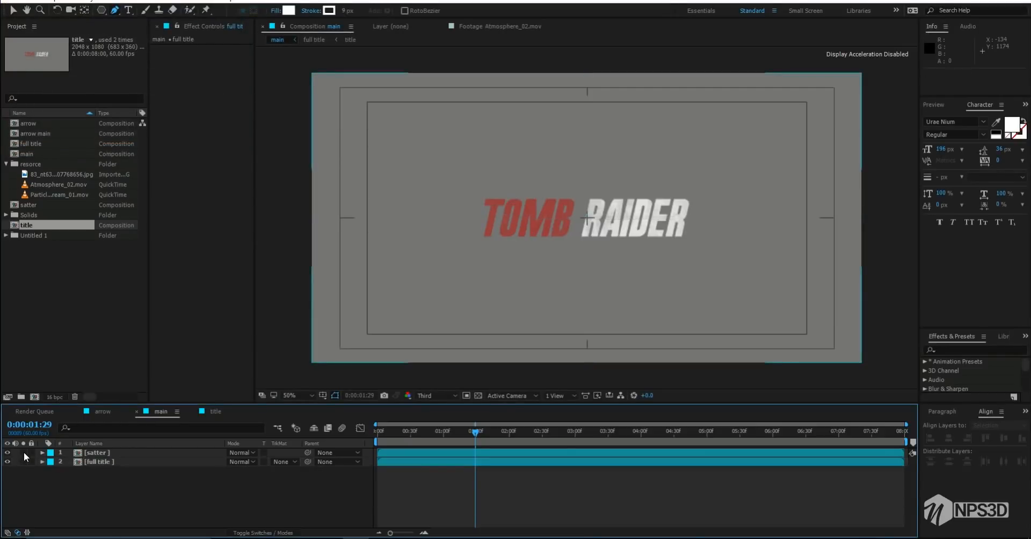
click(23, 453)
click(23, 453)
drag(100, 456, 99, 465)
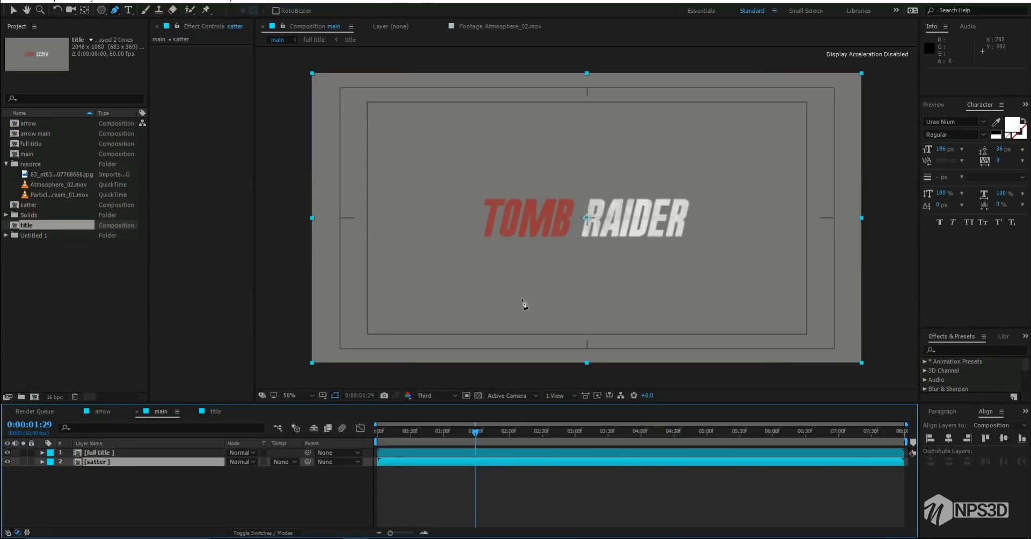
Preview the main composition from the start, stop at 0:00:00:40 and view the title at 100%
drag(472, 438, 369, 442)
key(space)
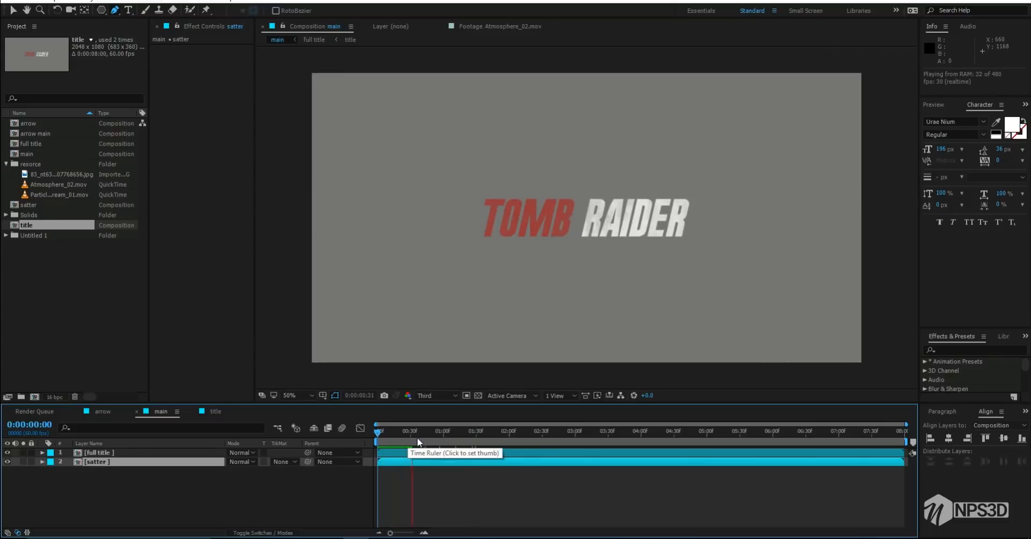
click(422, 442)
key(period)
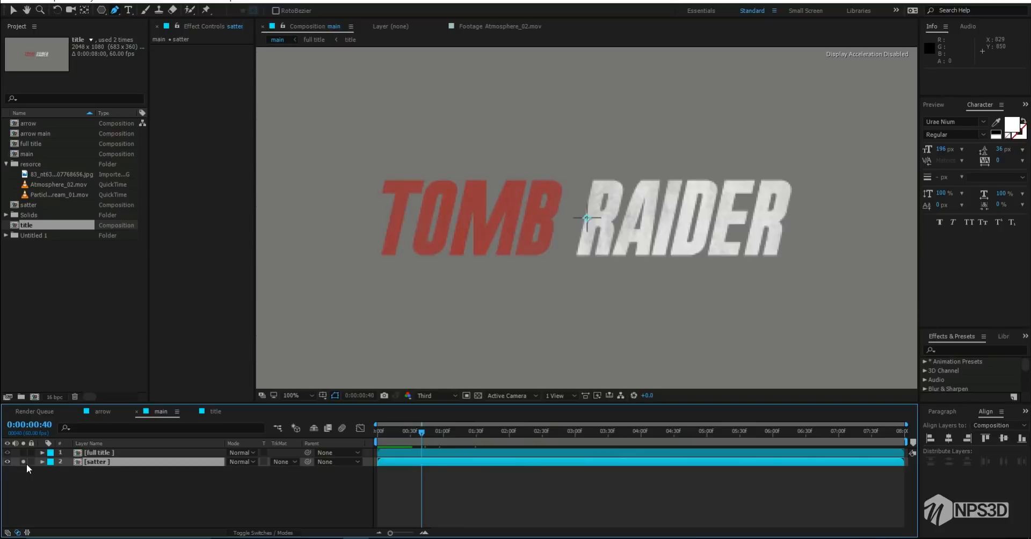
Move to 0:00:01:09, narrow the project area to widen the effect settings, and apply CC Pixel Polly to the satter layer
drag(422, 431, 457, 432)
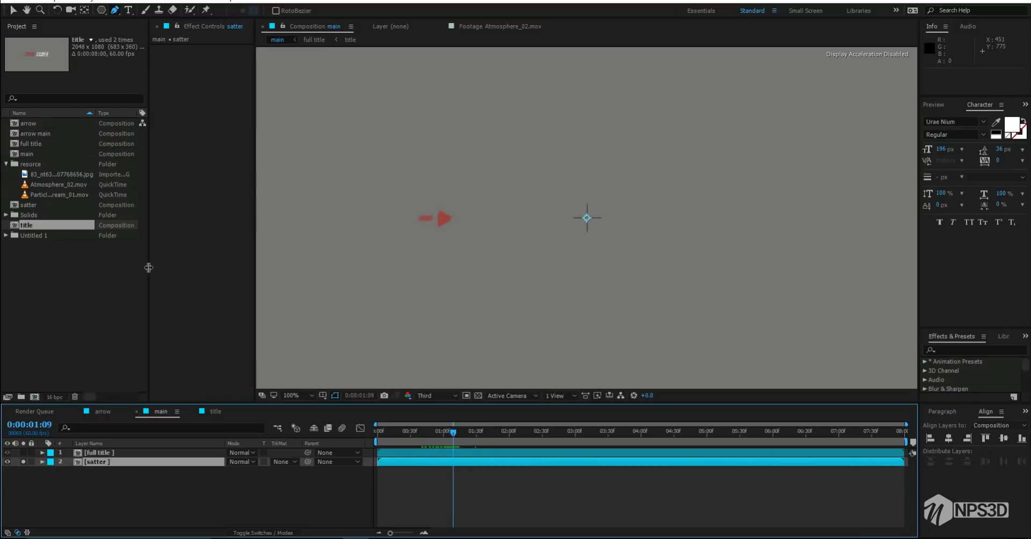
drag(149, 266, 50, 271)
click(169, 239)
key(ctrl+space)
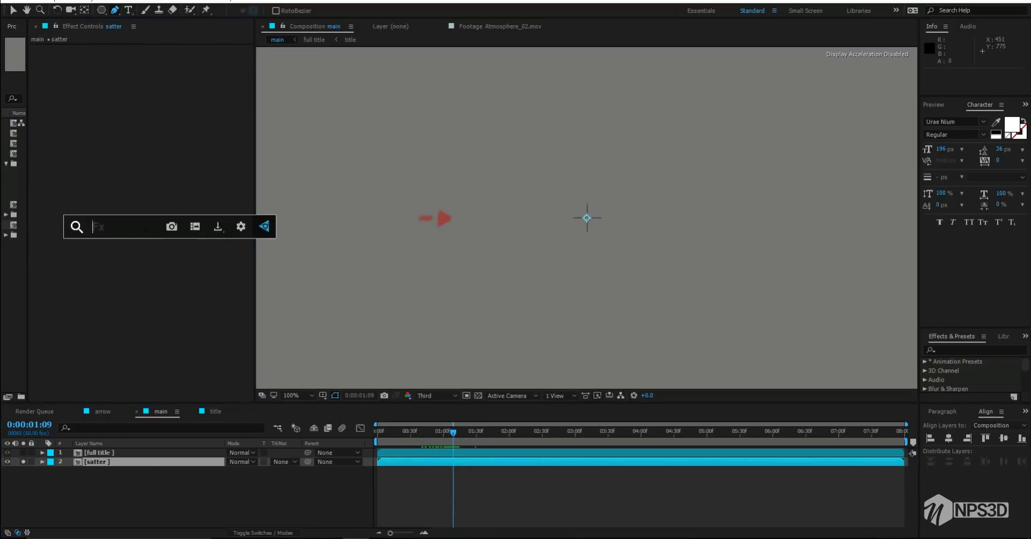
click(141, 481)
click(113, 463)
key(ctrl+space)
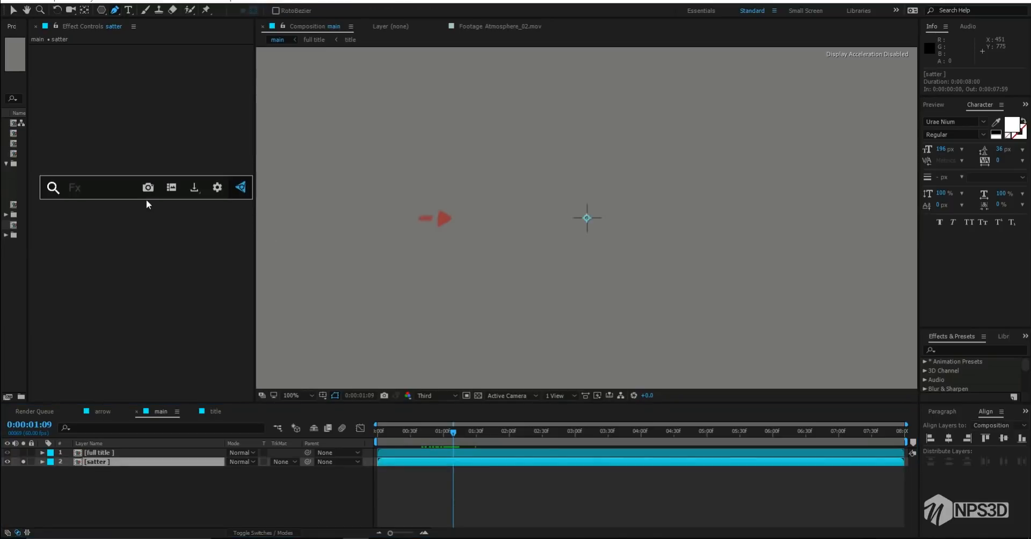
text(cc)
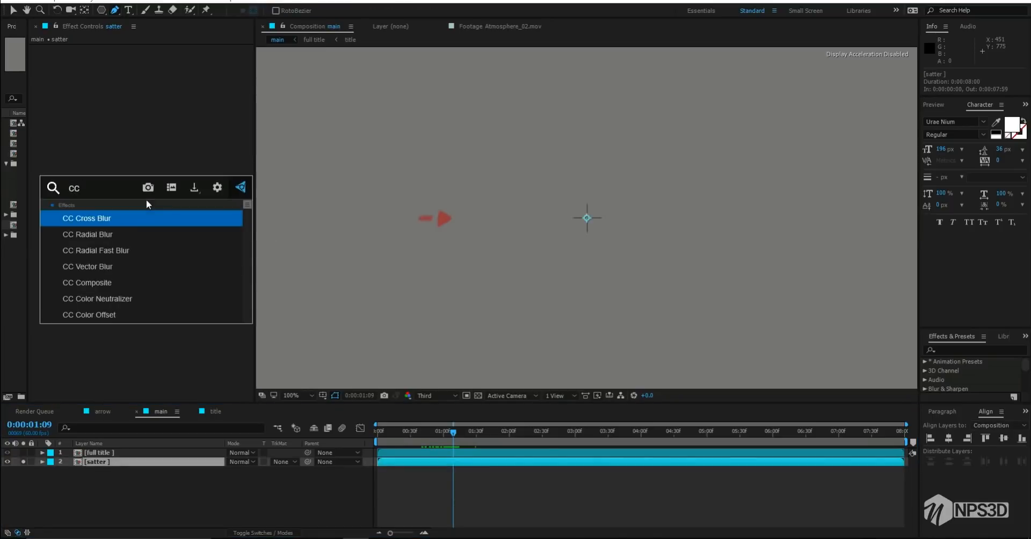
text( pi)
key(Return)
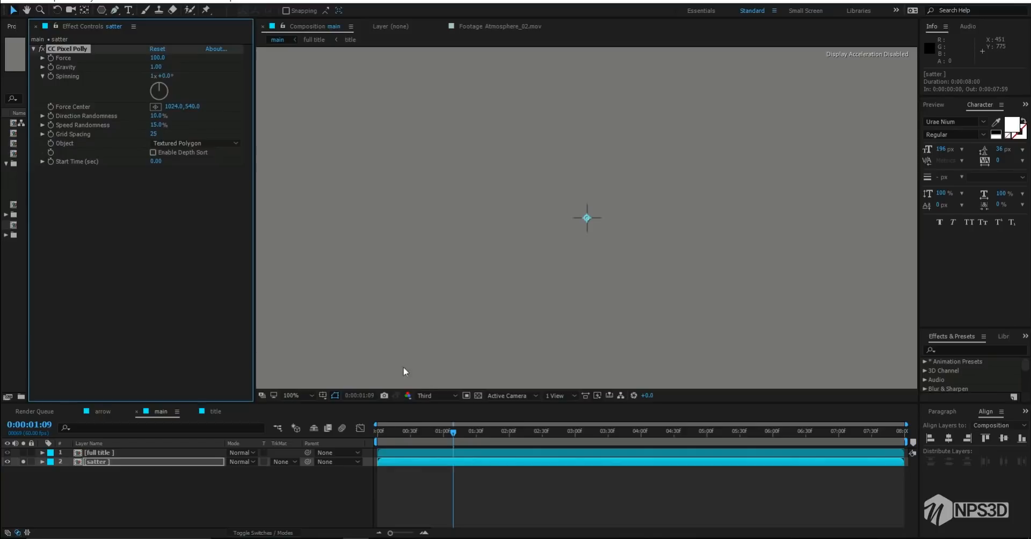
Set the preview resolution to Half and the satter layer's CC Pixel Polly Start Time to 1.09
click(425, 396)
click(439, 435)
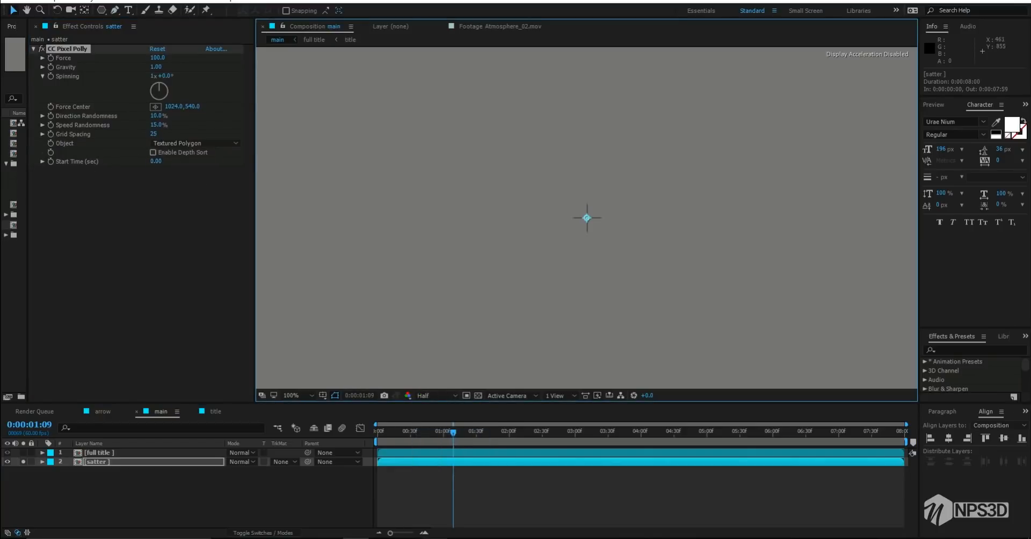
drag(390, 533, 406, 534)
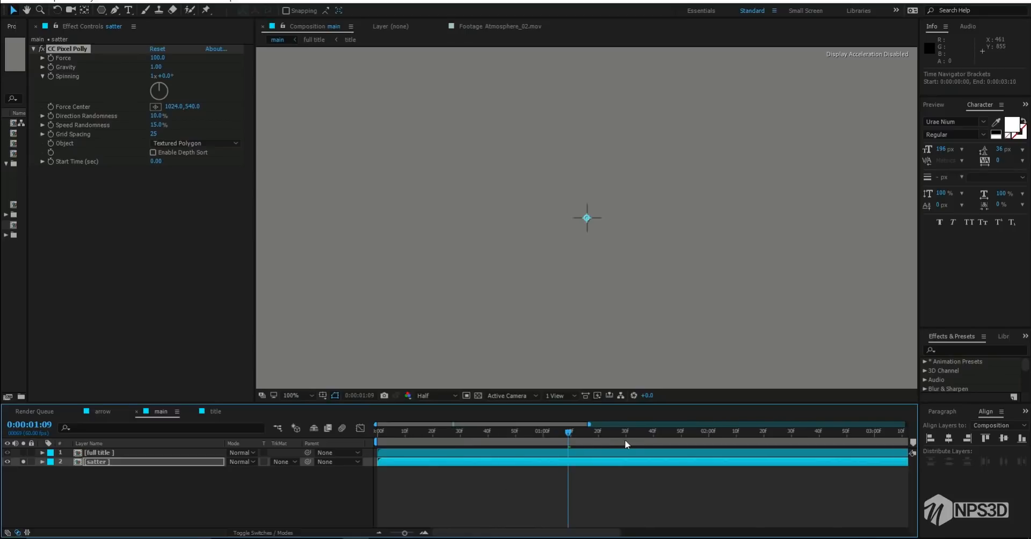
drag(558, 433, 565, 431)
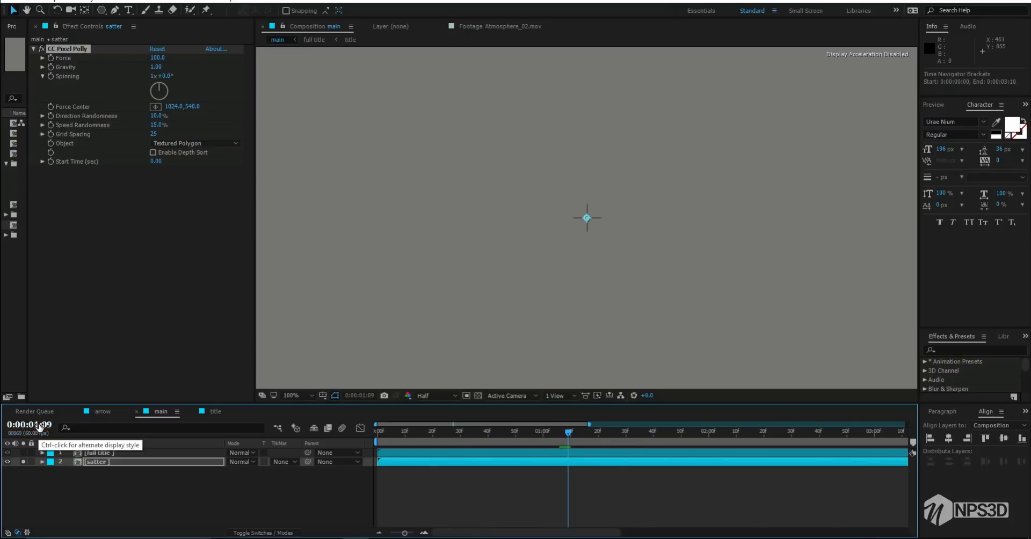
click(163, 160)
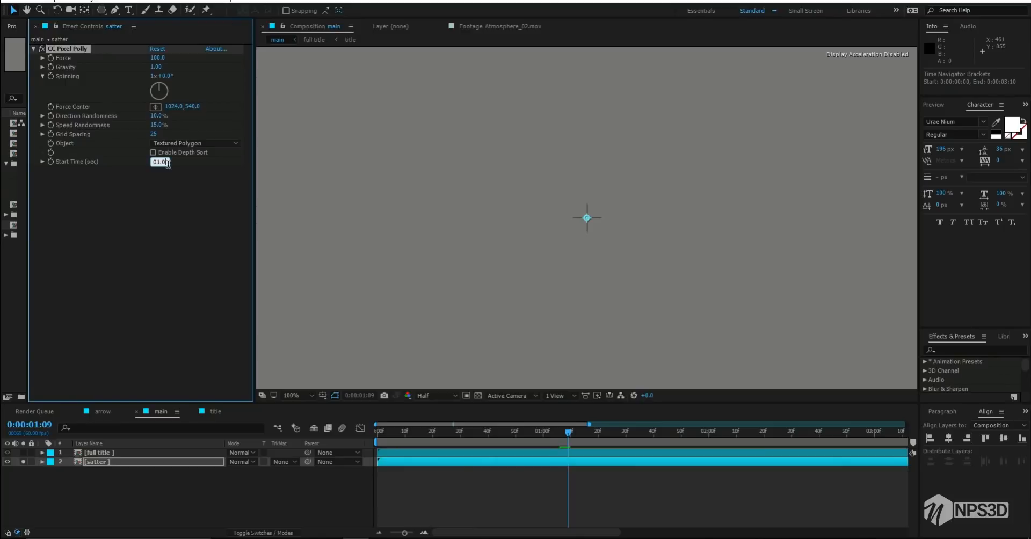
click(177, 217)
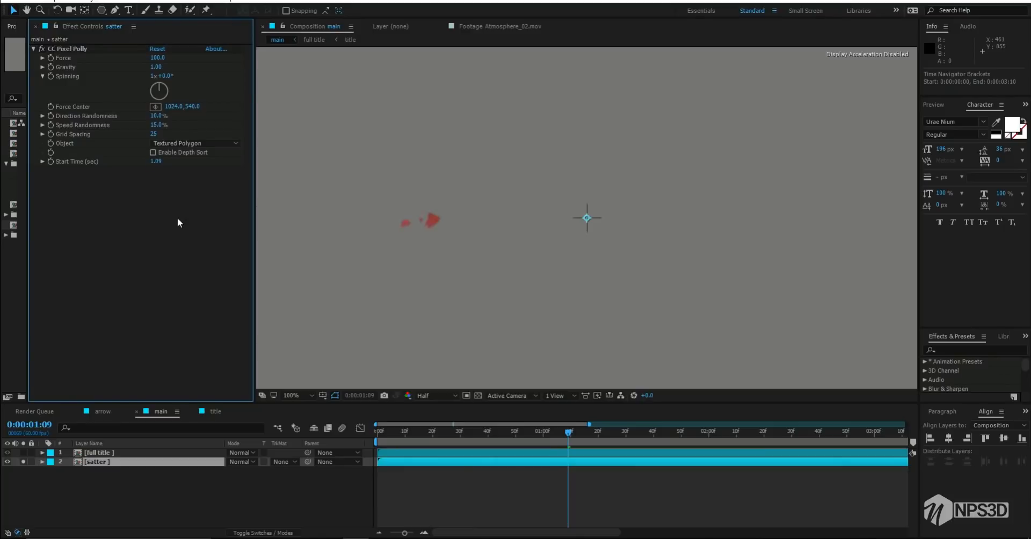
Preview the satter layer's shattering on its own from 0:00:01:09
scroll(570, 308, down, 1)
key(space)
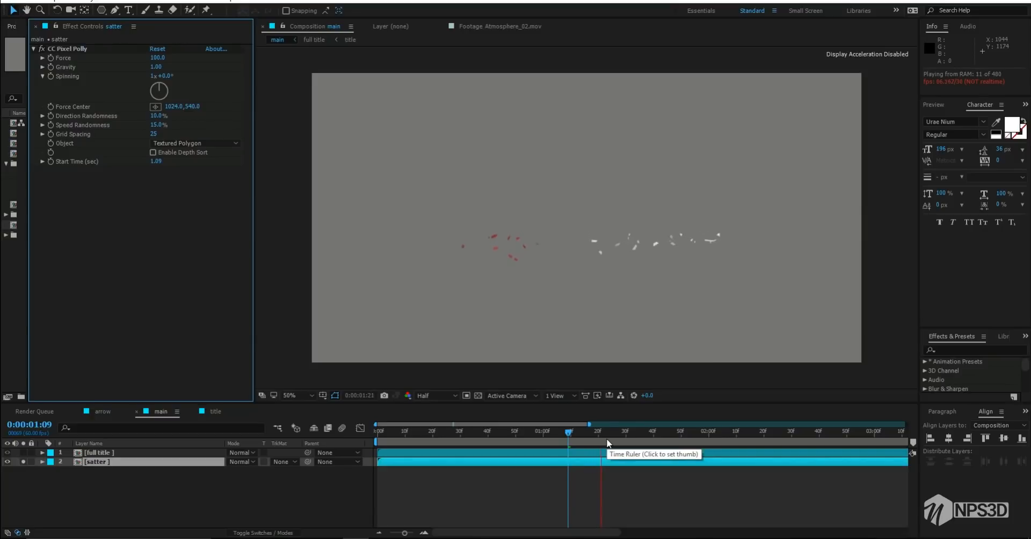
click(578, 432)
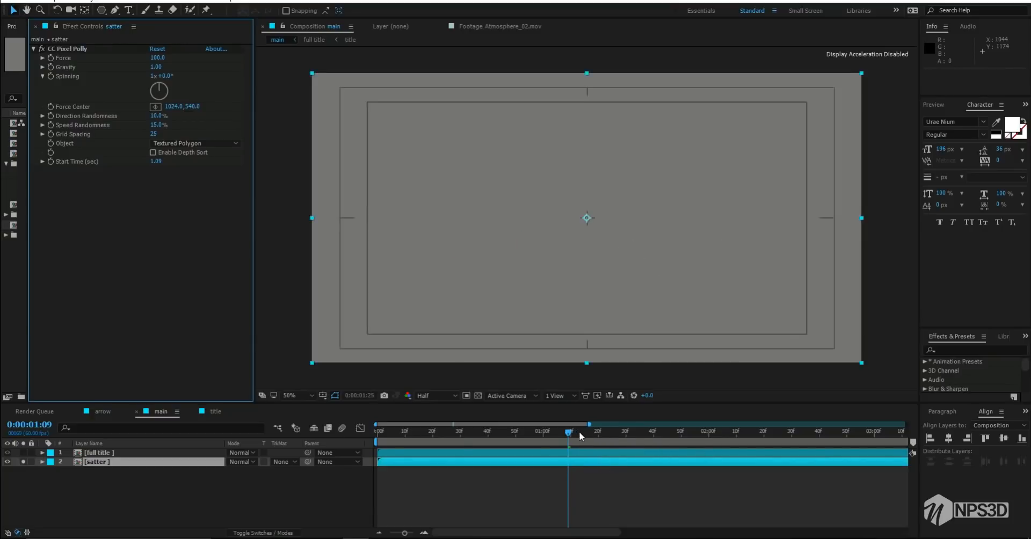
Solo the full title layer alongside satter and preview the main composition from the start
click(23, 452)
drag(575, 434, 358, 437)
key(space)
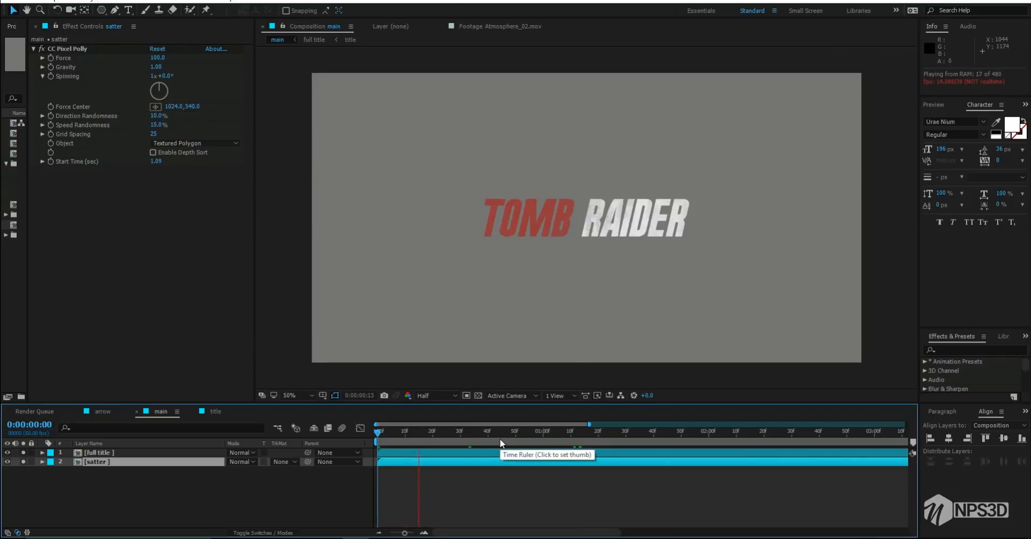
key(space)
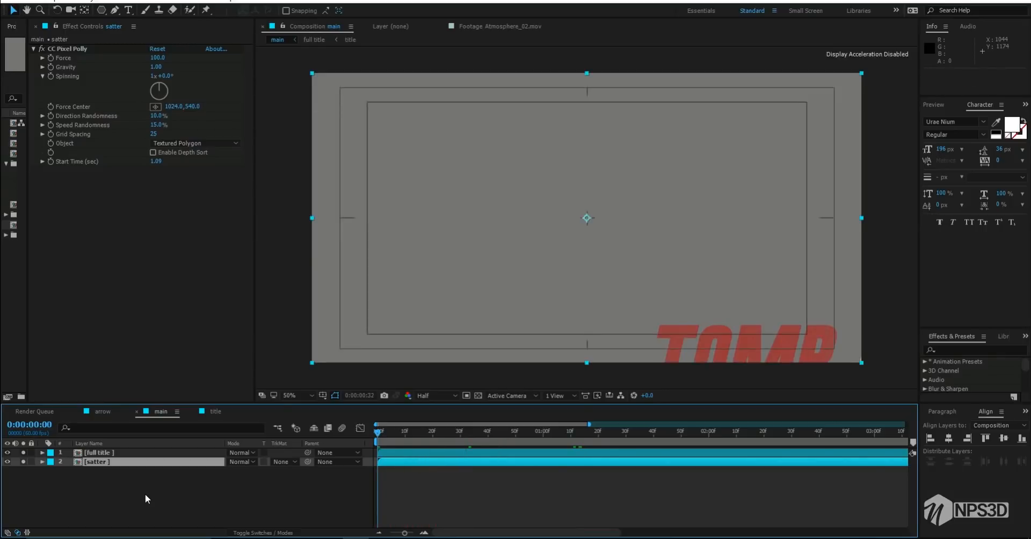
Create a black 2048 × 1080 px solid, place it beneath all other layers and rename it "bg"
right_click(145, 494)
right_click(92, 497)
mouse_move(215, 394)
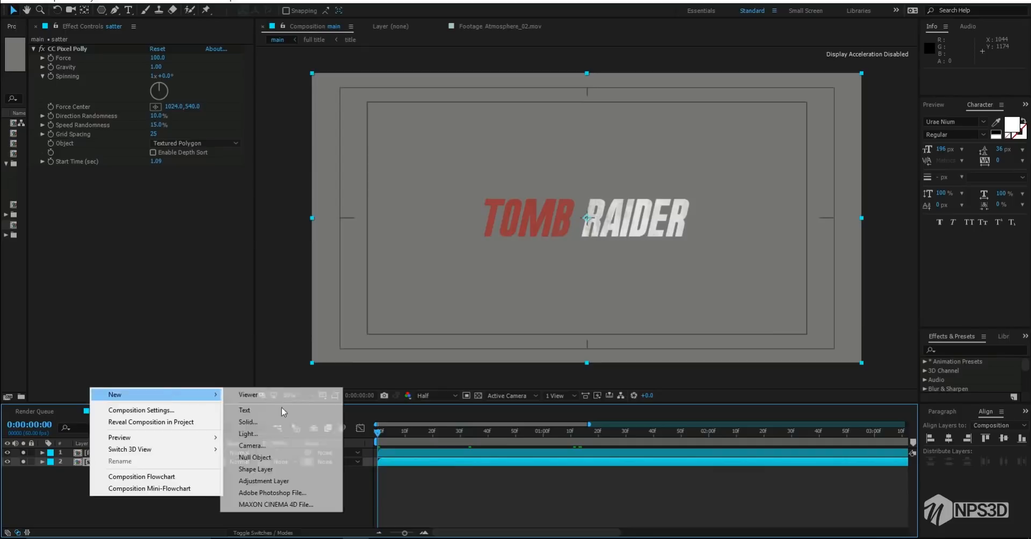
click(286, 422)
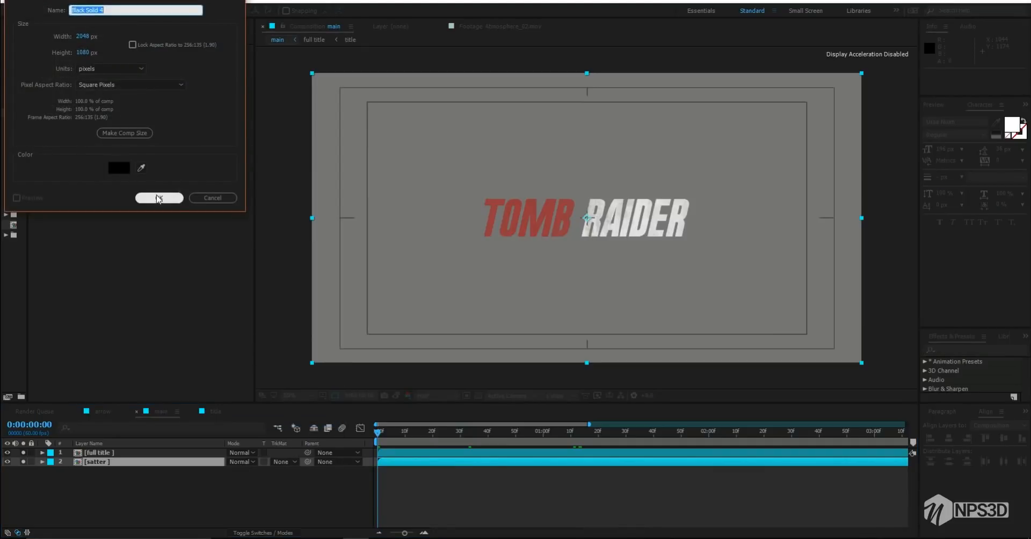
click(160, 198)
drag(114, 460, 112, 488)
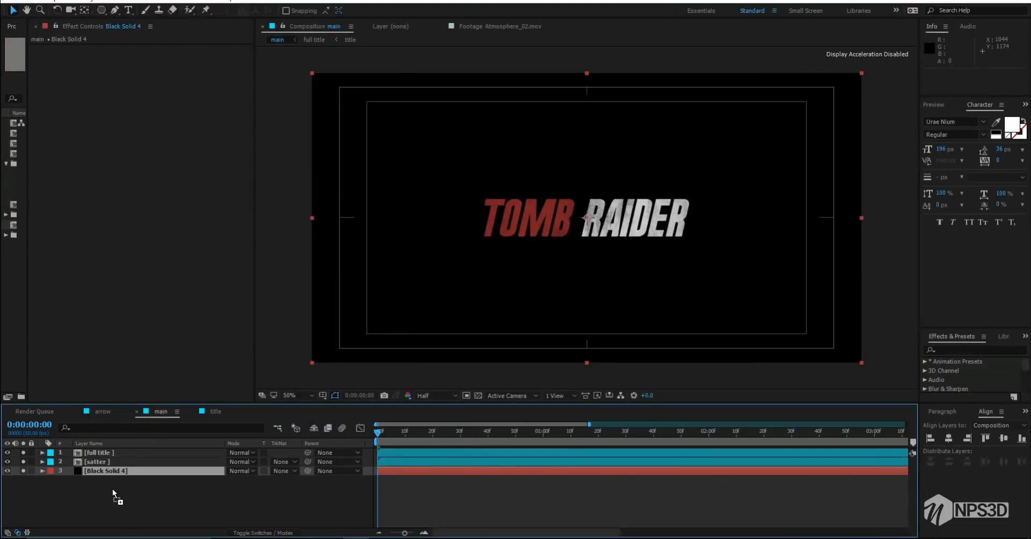
key(Return)
text(bg)
key(Return)
Set the work area from 0:00:00:37 to 0:00:02:08 and preview the title breaking over the black background
key(space)
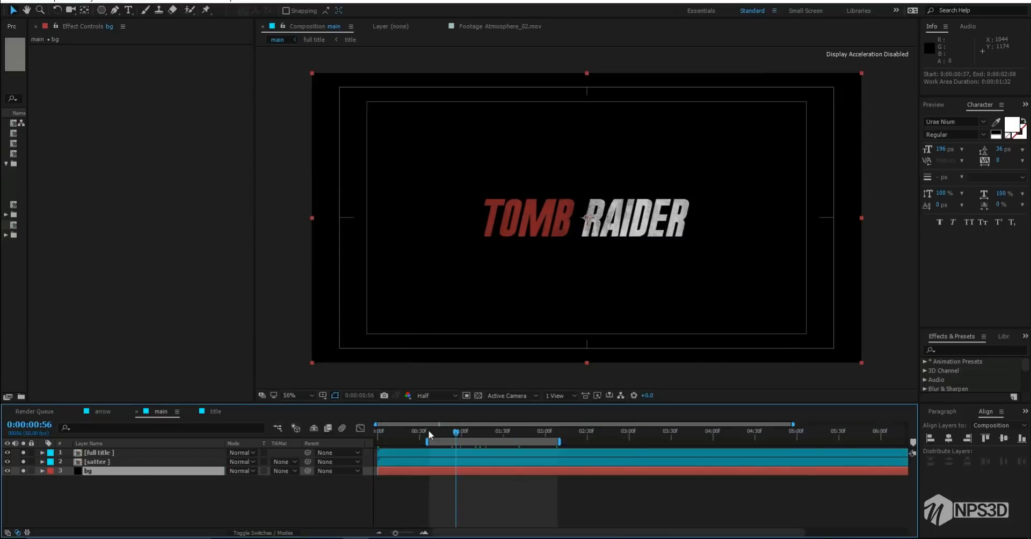
drag(431, 432, 428, 433)
key(space)
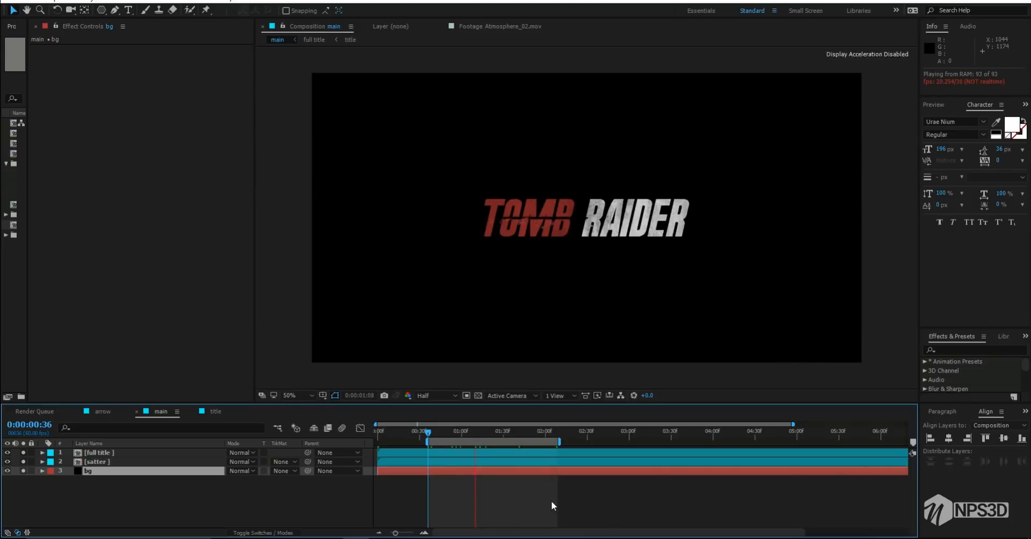
click(439, 431)
At 0:00:01:30, duplicate the satter layer and rename the lower copy "big satter part"
drag(446, 430, 503, 433)
key(ctrl+v)
key(Return)
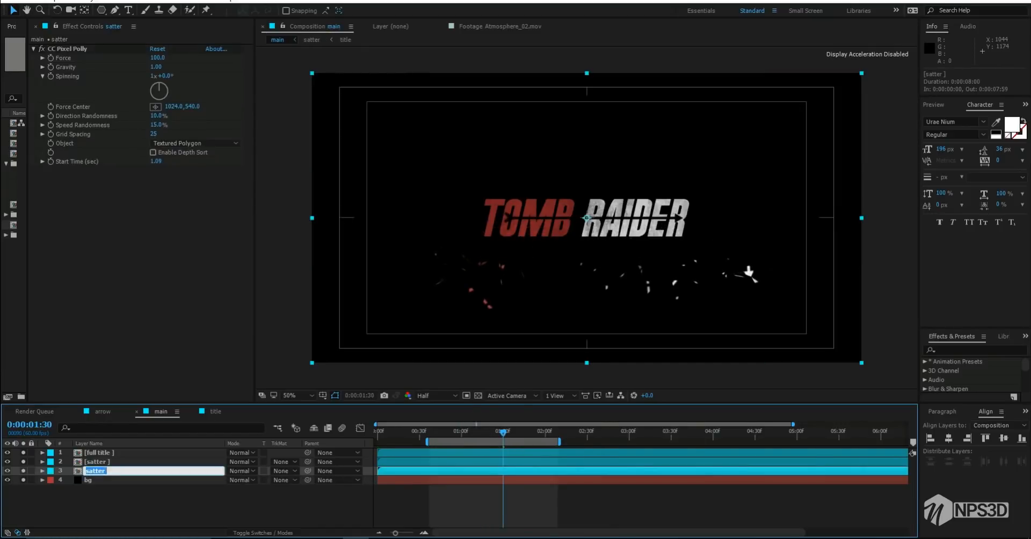
text(big satter)
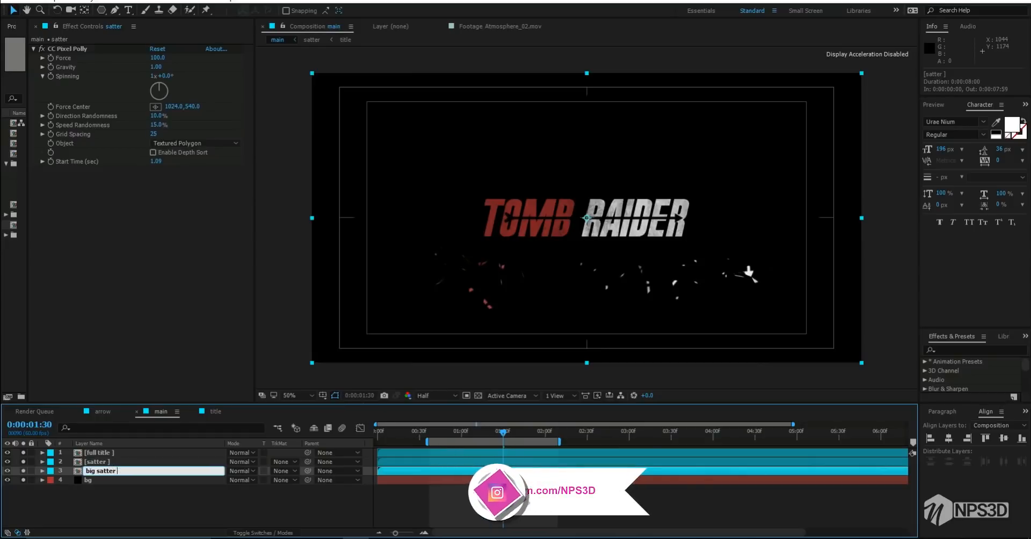
text( part)
key(Return)
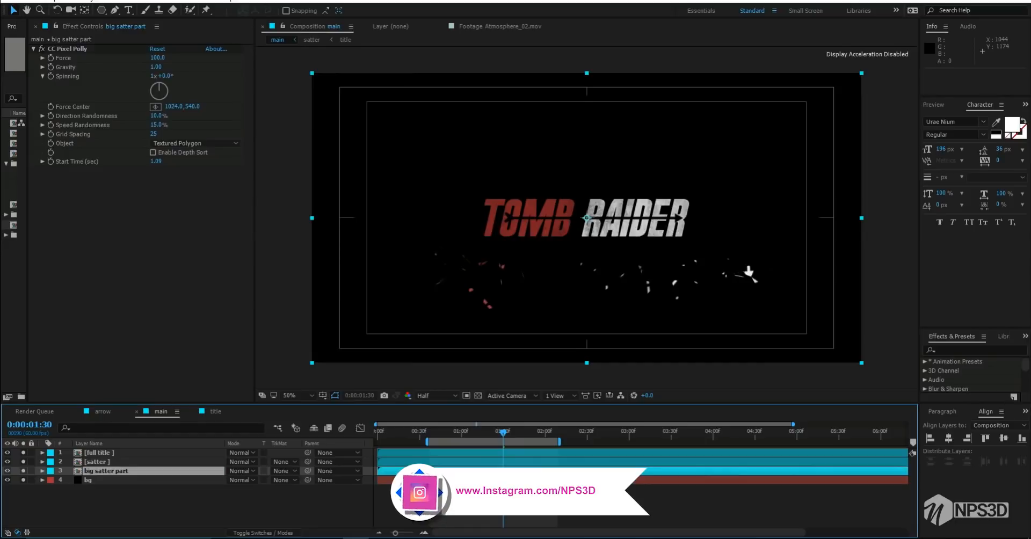
Rename the satter layer above big satter part as "smal satter part"
click(108, 463)
key(Return)
text(smal)
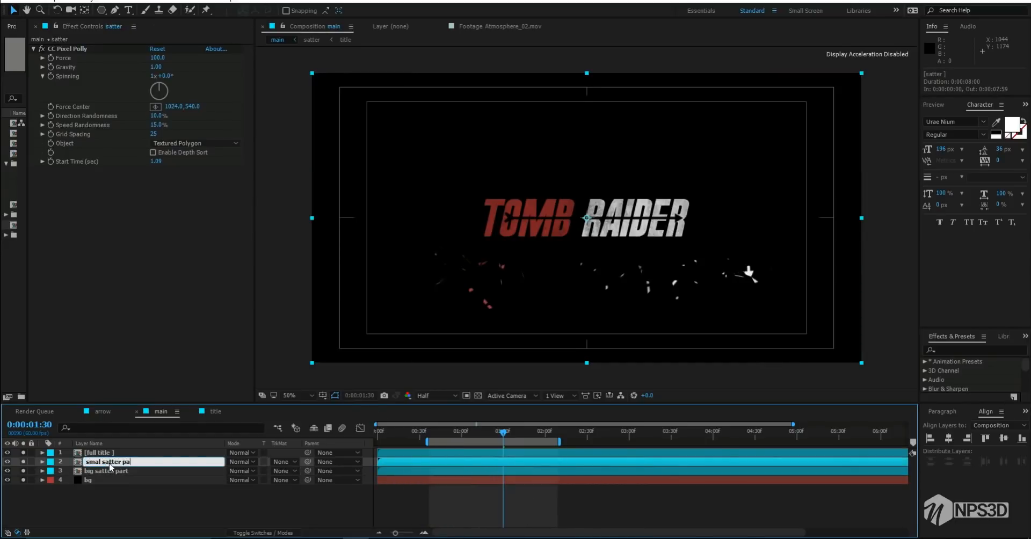
text( satter part)
key(Return)
key(alt+])
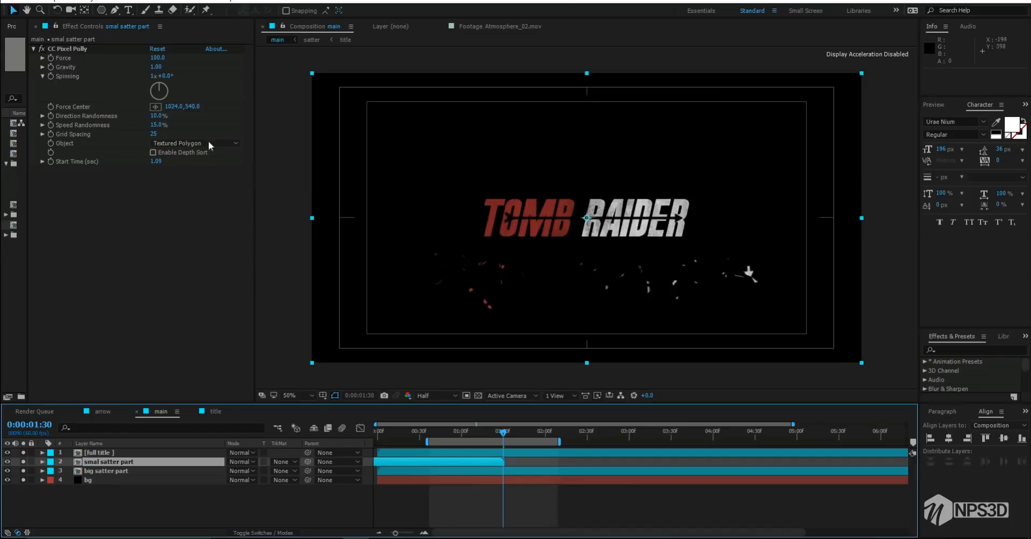
click(154, 134)
text(2)
key(Return)
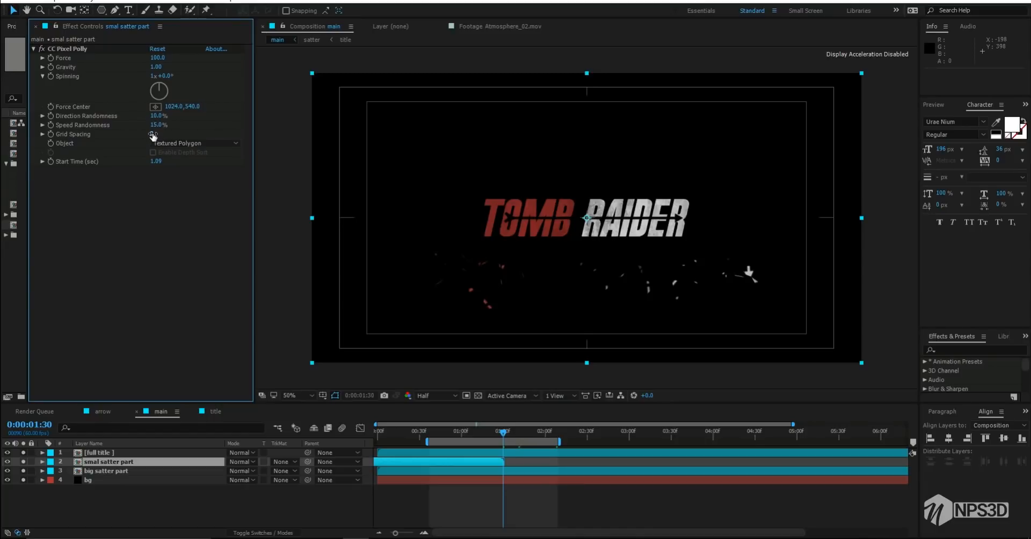
key(ctrl+z)
key(ctrl+z)
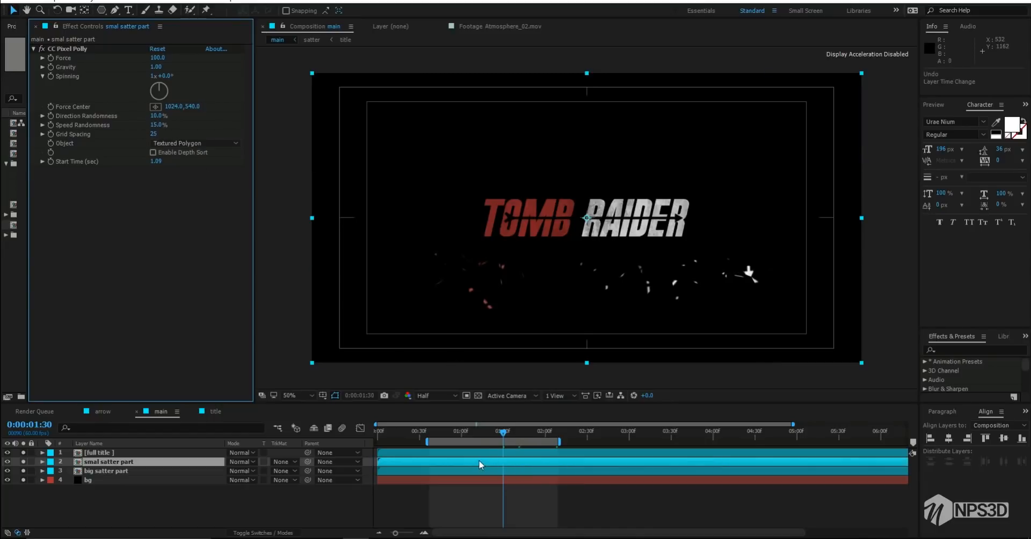
Set the smal satter part layer's Grid Spacing to 2, then refine it to 3
click(153, 134)
text(2)
key(Return)
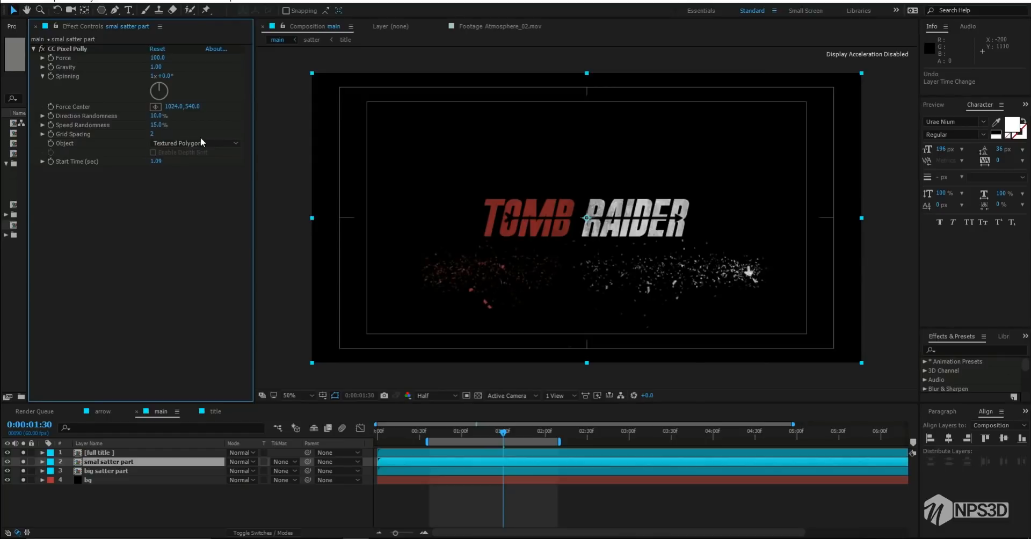
click(152, 134)
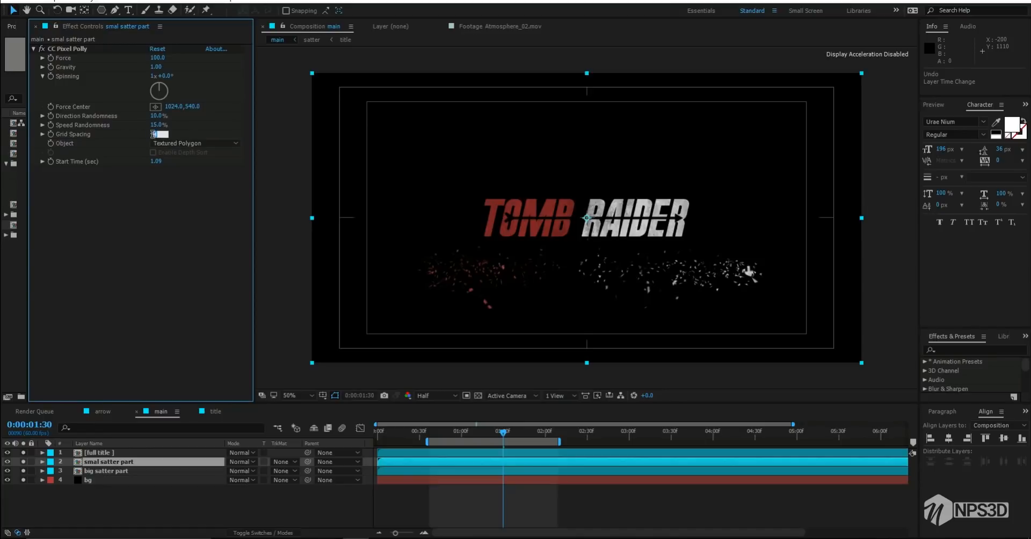
Preview the finer shatter from 0:00:00:36 and move to 0:00:01:21 to examine the fragments
click(467, 436)
drag(467, 437, 427, 434)
key(space)
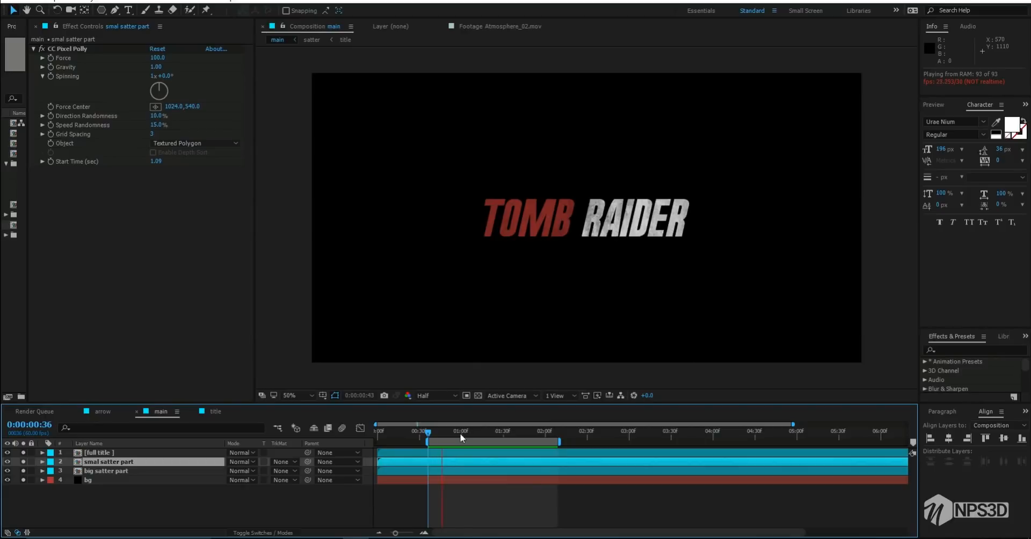
key(space)
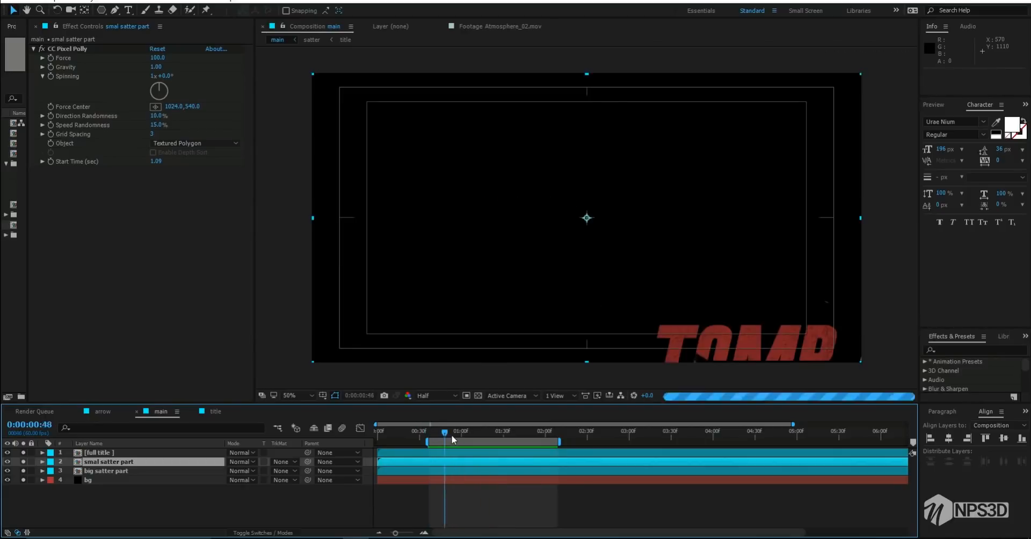
drag(473, 433, 490, 433)
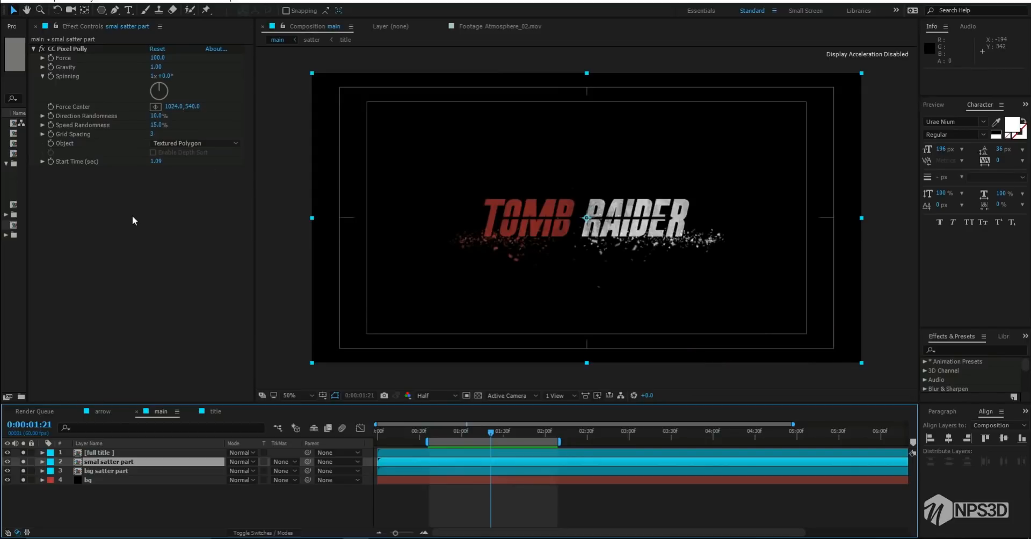
Set the smal satter part layer's CC Pixel Polly Force to 95 and Gravity to 0.70
click(120, 238)
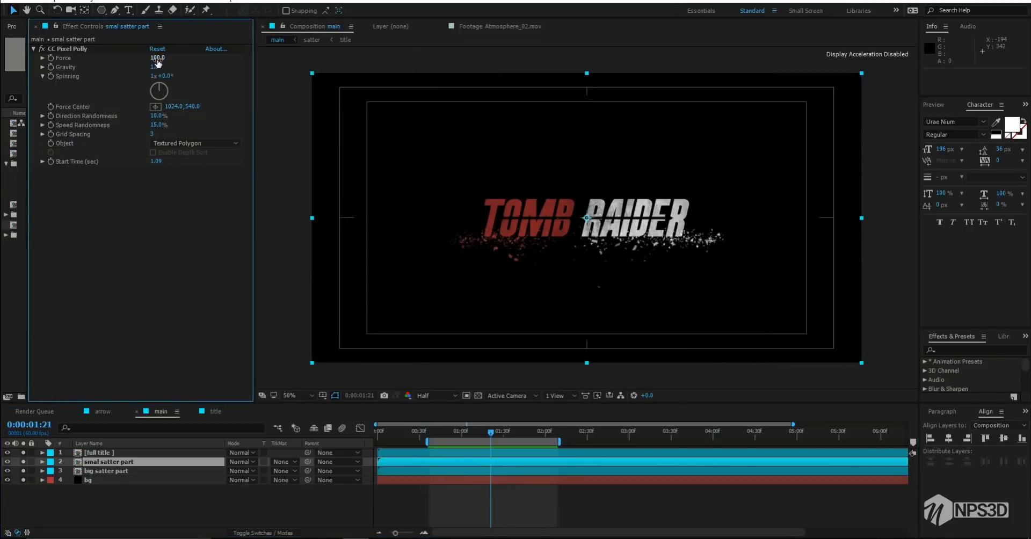
text(95)
key(Return)
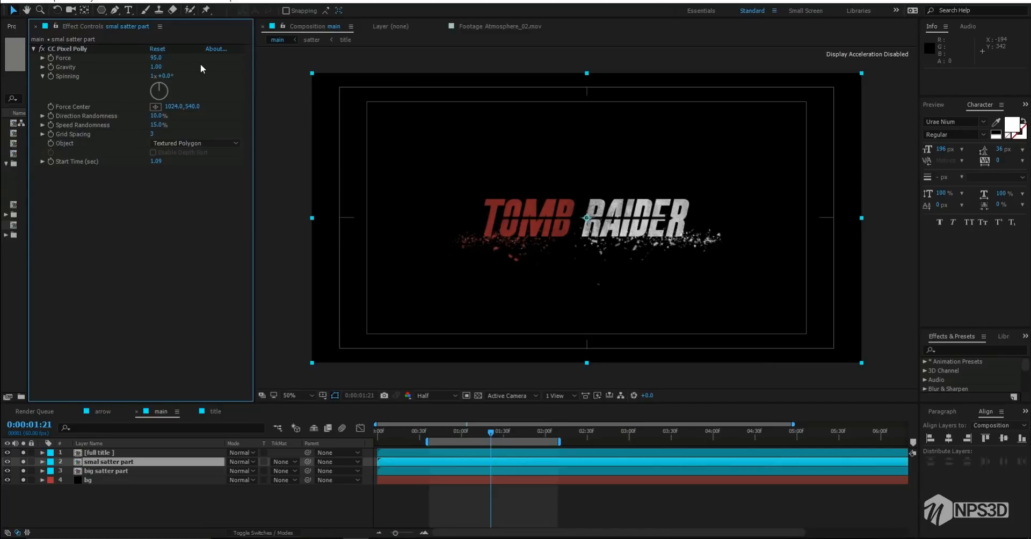
click(157, 67)
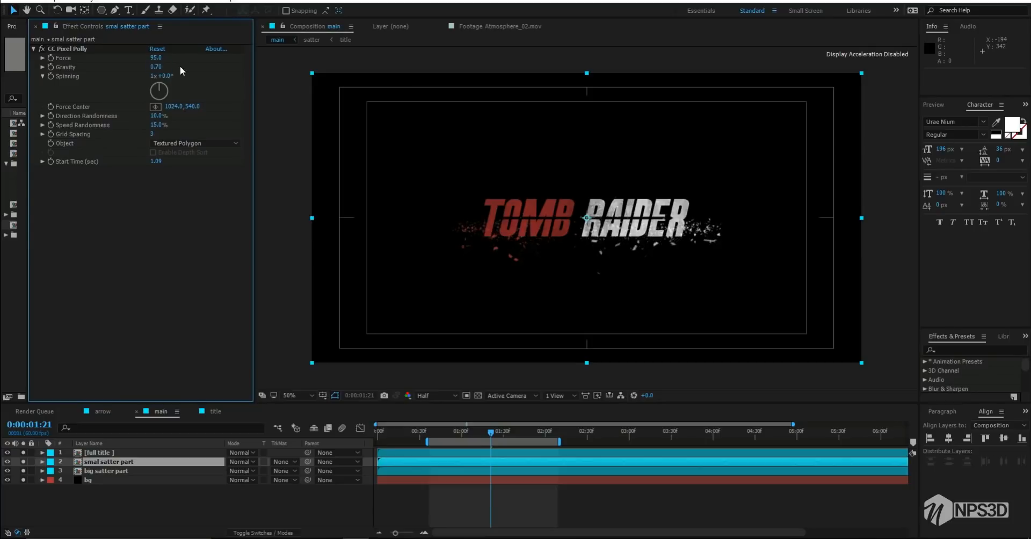
Set the big satter part layer's CC Pixel Polly Force to 90 and Gravity to 0.70
click(91, 470)
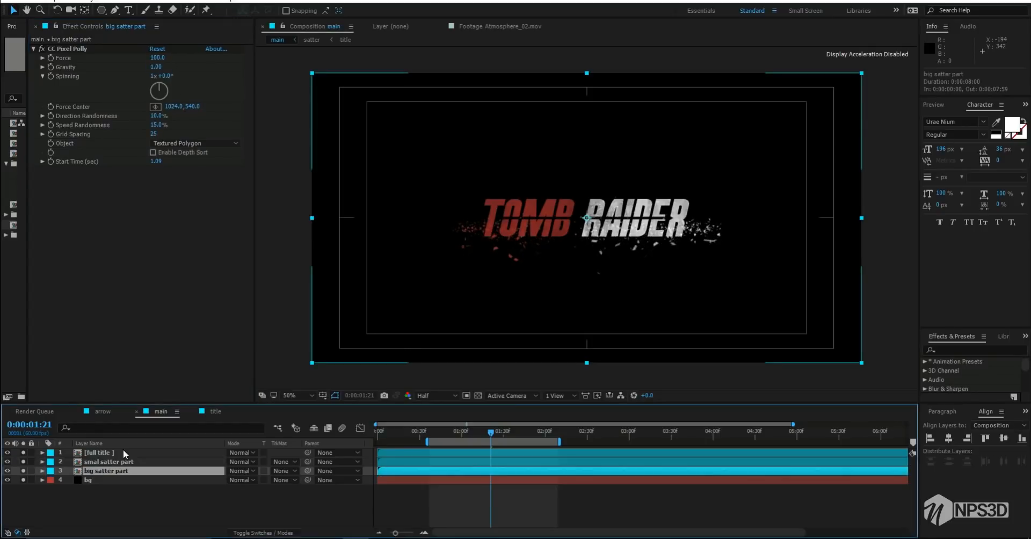
click(157, 59)
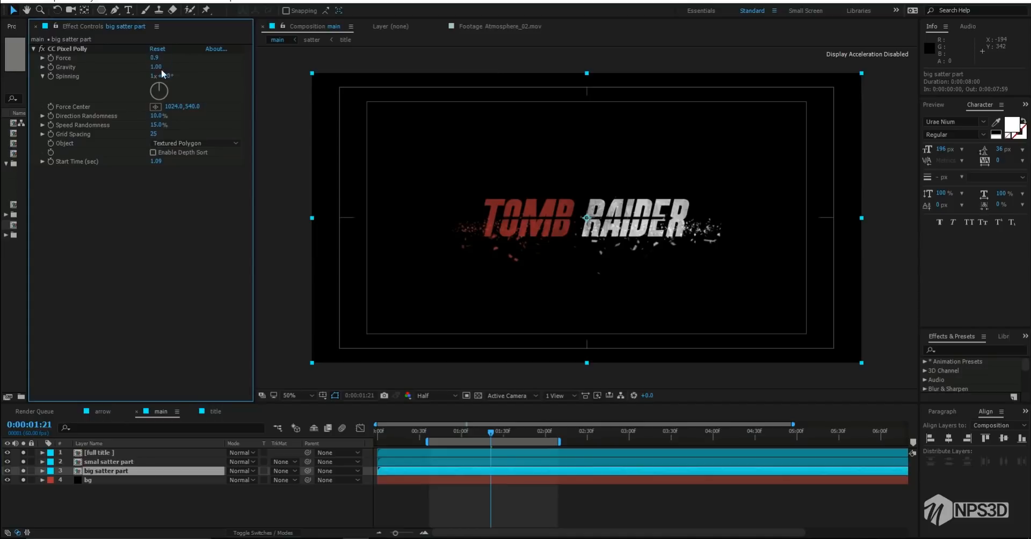
click(157, 58)
key(Return)
click(157, 67)
text(.)
Preview the combined shatter from 0:00:00:37 and move to 0:00:01:46 to examine how the big fragments fall
mouse_move(424, 436)
mouse_down()
mouse_move(443, 436)
mouse_move(428, 438)
mouse_up()
key(space)
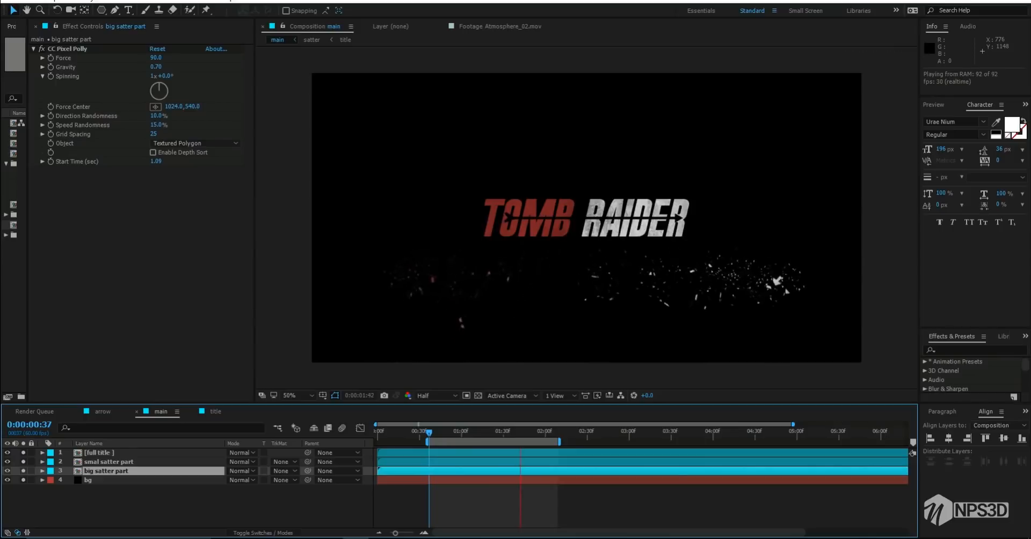
drag(431, 436, 525, 430)
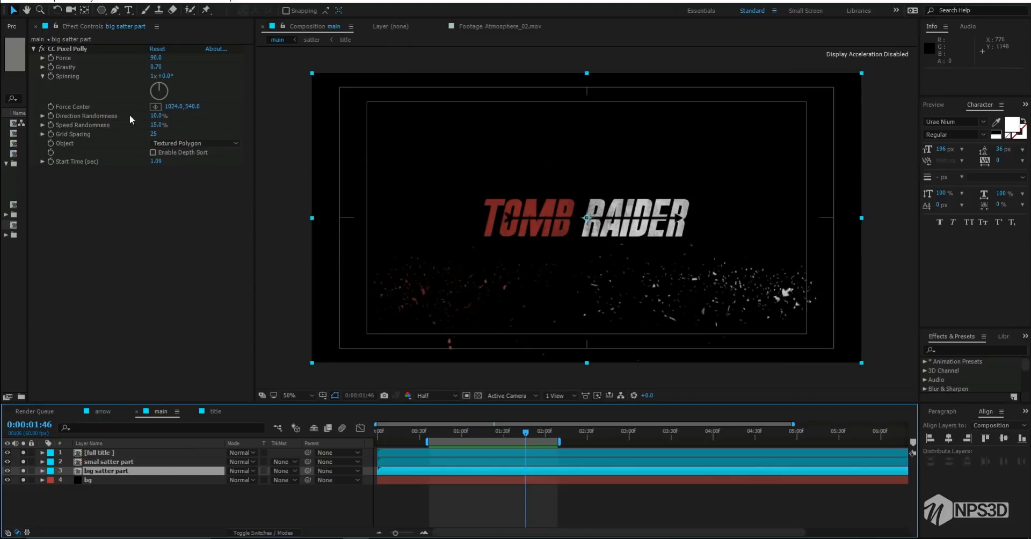
Try a Gravity of 0.20 on the big satter part layer's CC Pixel Polly, then settle on 0.40
click(156, 67)
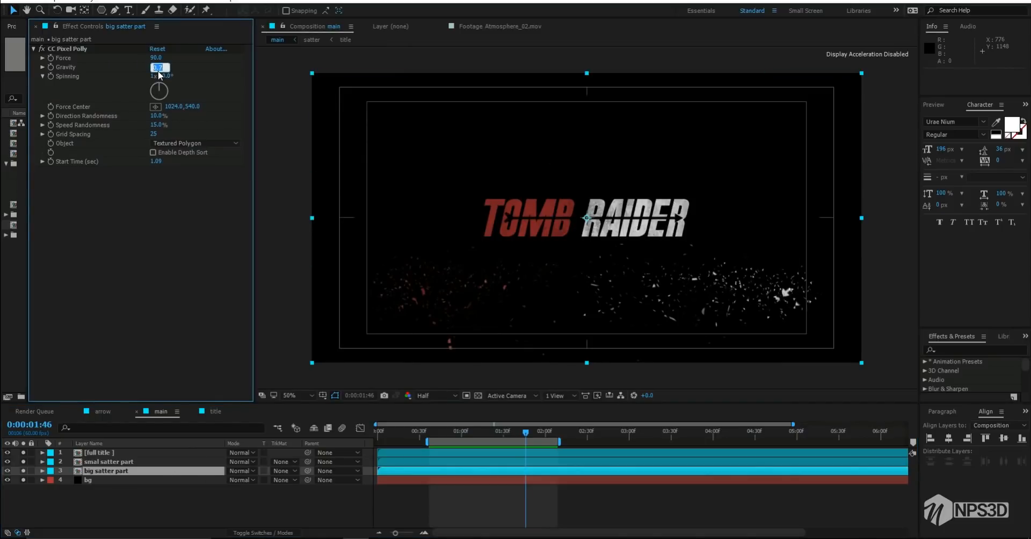
text(0.3)
key(Return)
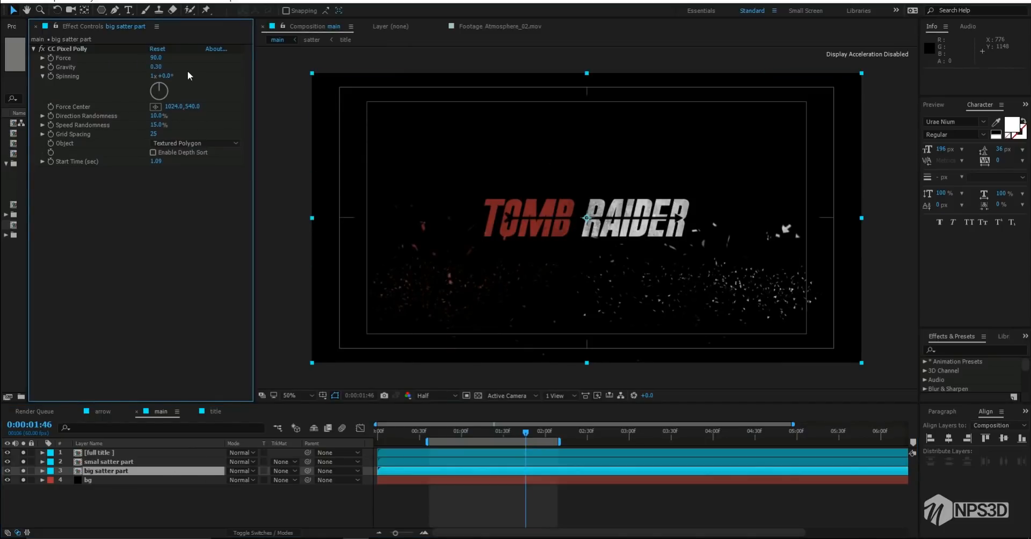
click(157, 66)
text(.4)
key(Return)
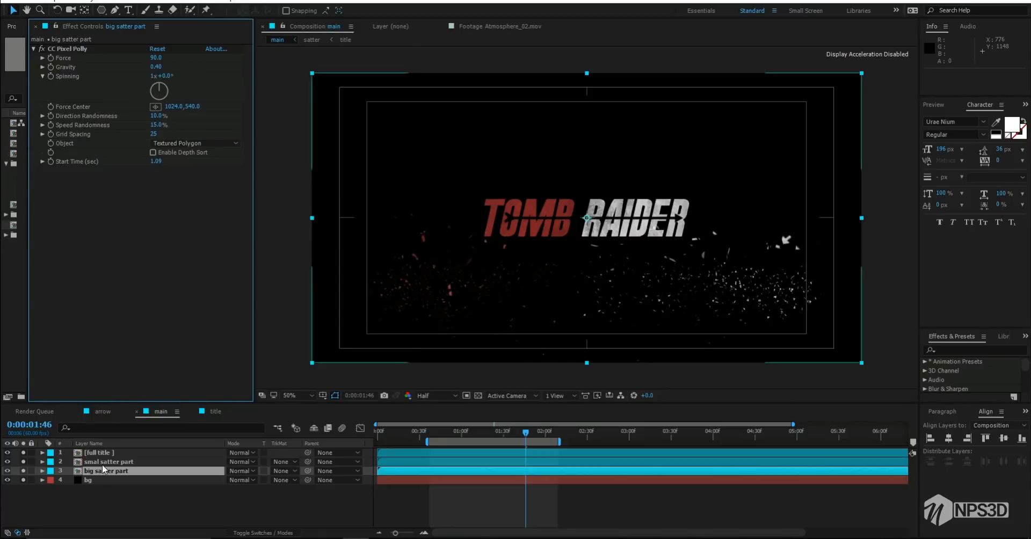
Set the CC Pixel Polly gravity of the smal satter part layer to 0.4
click(107, 462)
click(156, 67)
text(.)
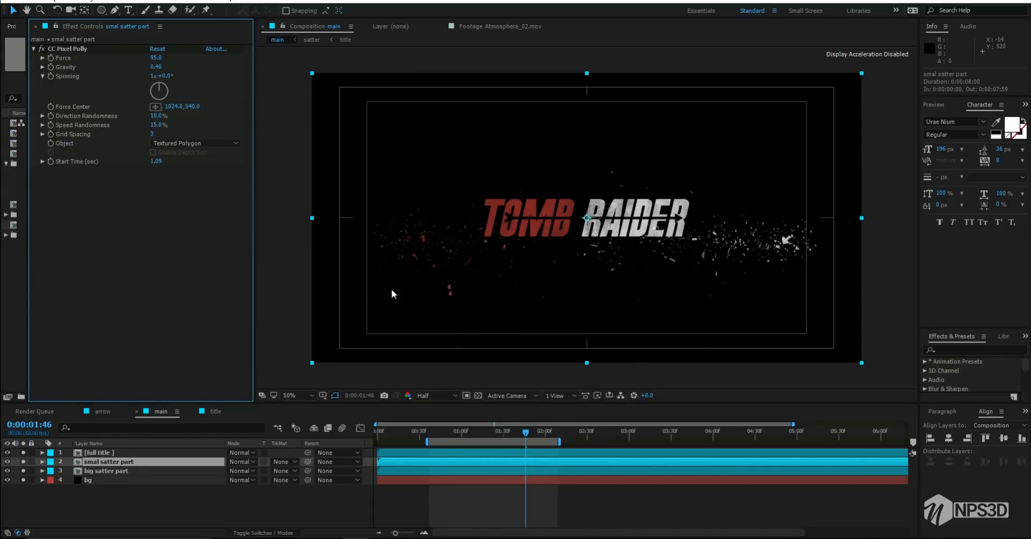
Preview the shatter animation from about 0:00:00:36, and scrub to 0:00:01:45 to inspect the particles
drag(439, 432, 429, 436)
key(space)
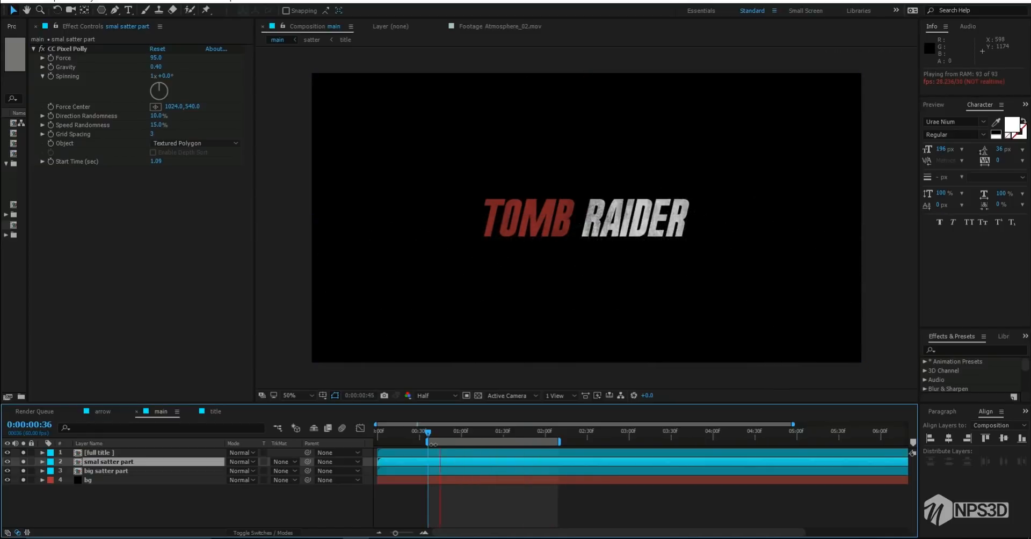
key(space)
drag(461, 431, 526, 430)
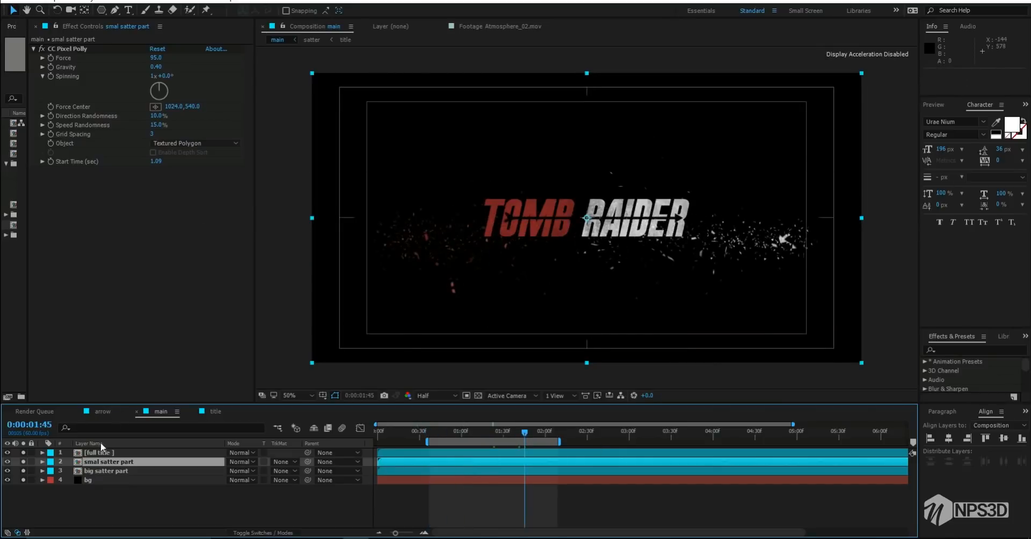
Duplicate the smal satter part layer and set the copy's CC Pixel Polly Grid Spacing to 1
click(105, 465)
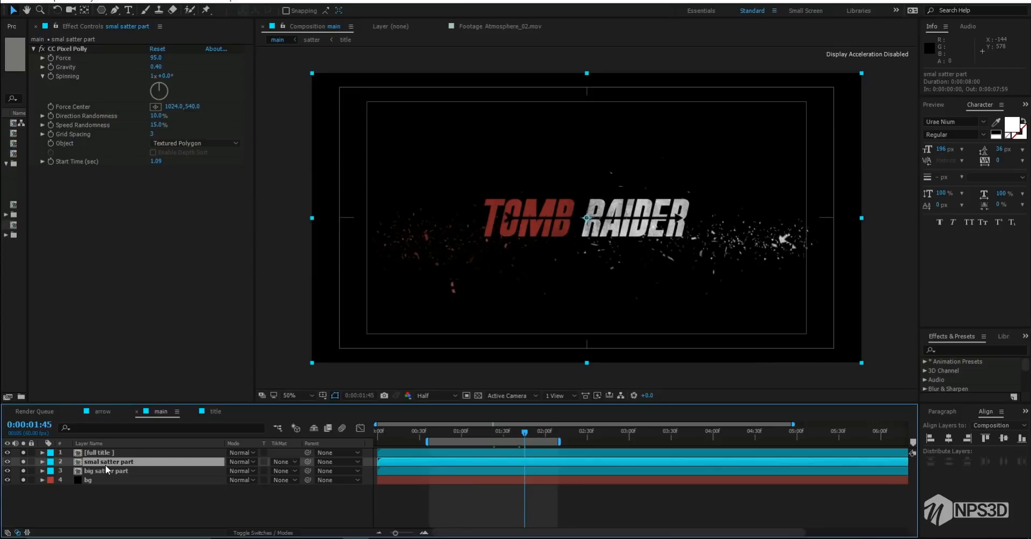
key(ctrl+d)
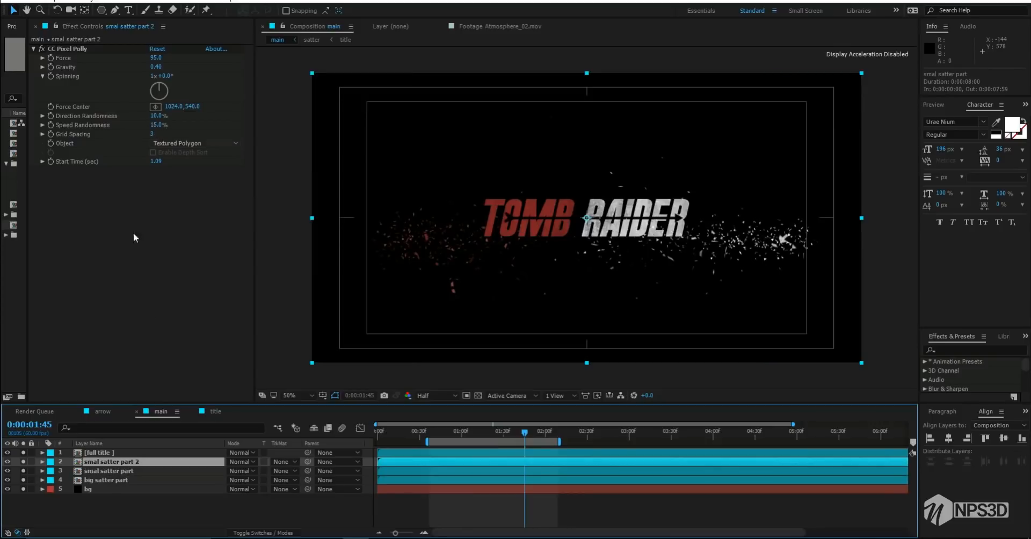
click(152, 134)
text(1)
key(Return)
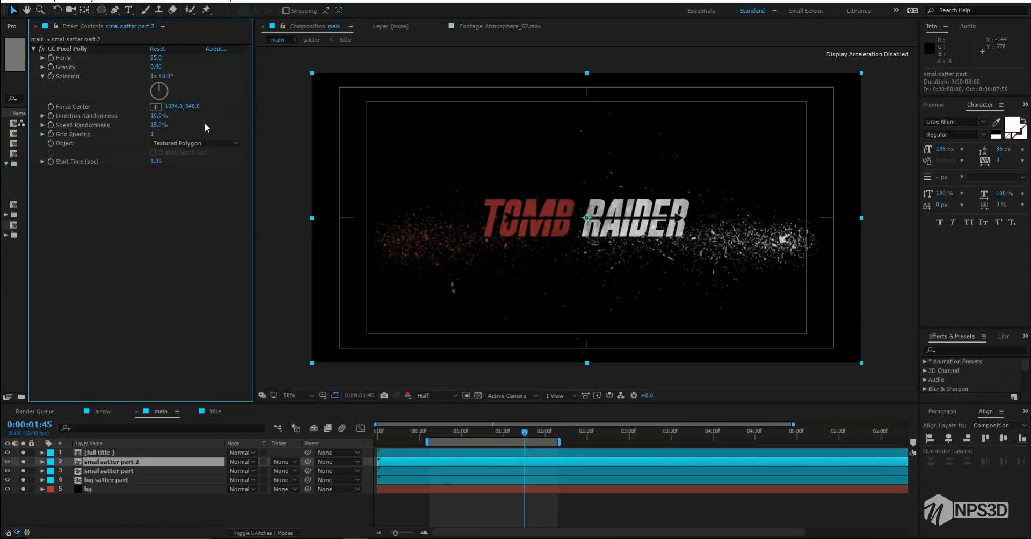
Try a CC Pixel Polly Grid Spacing of 5 on the original smal satter part layer
click(131, 470)
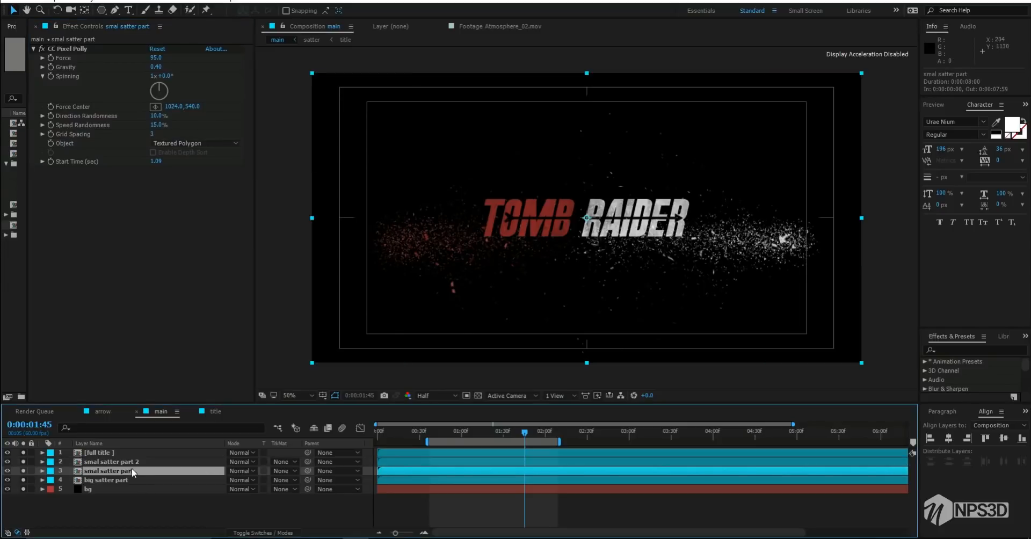
click(153, 133)
text(5)
key(Return)
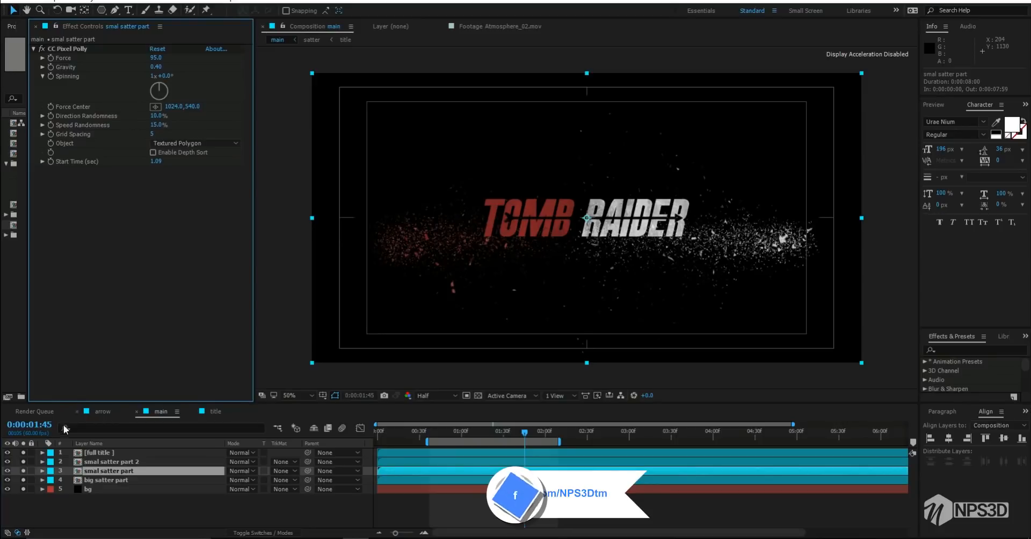
Check the big satter part layer's settings and set the smal satter part layer's Grid Spacing to 8
click(95, 479)
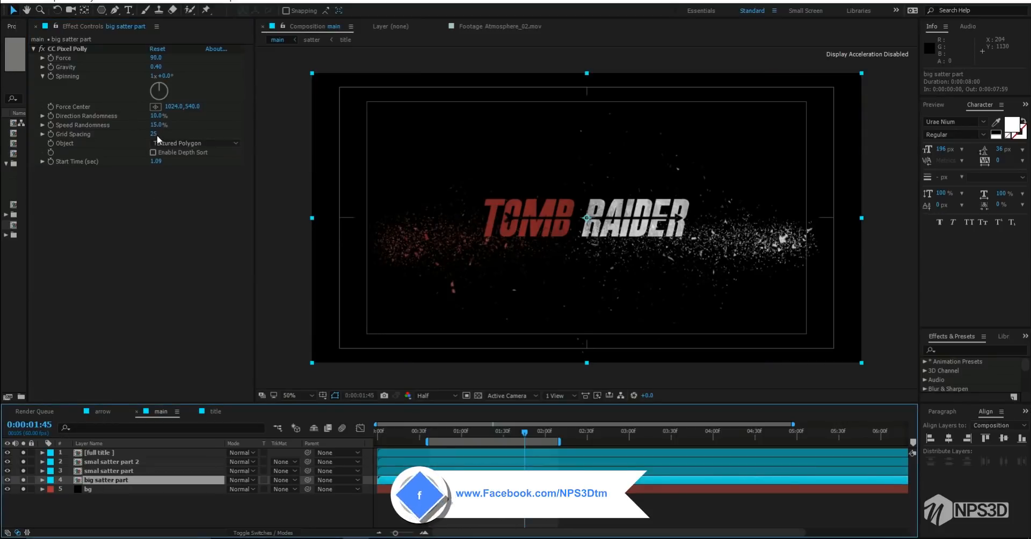
click(114, 469)
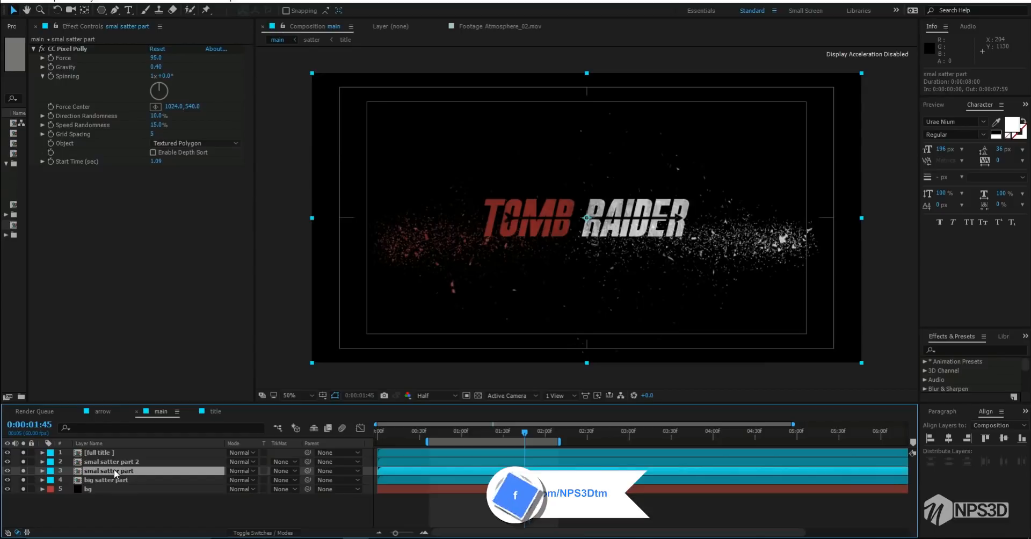
click(153, 134)
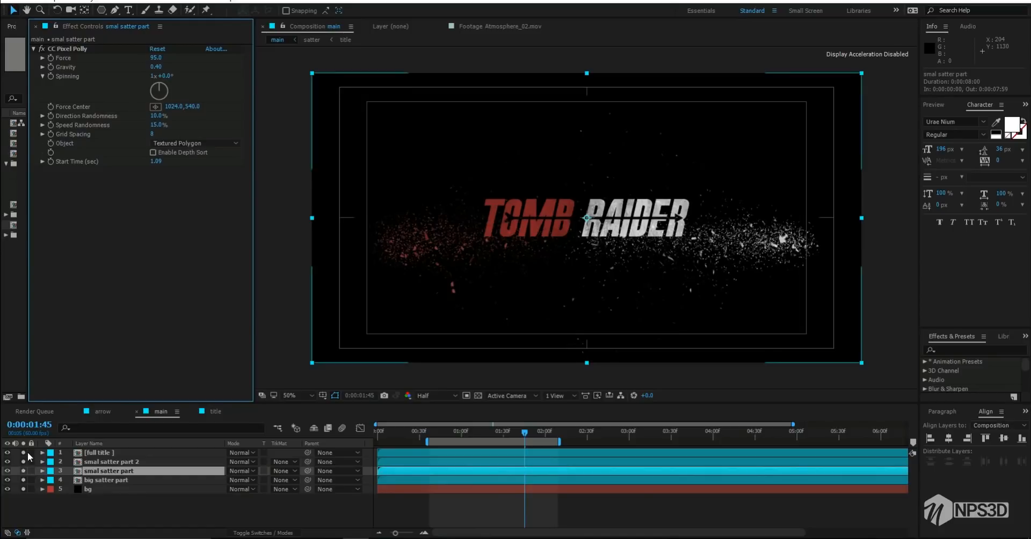
Solo the smal satter part layer over bg, and toggle the big satter part layer's solo to compare their particles
mouse_move(23, 489)
mouse_down()
mouse_move(21, 460)
mouse_move(24, 495)
mouse_move(25, 472)
mouse_up()
click(24, 471)
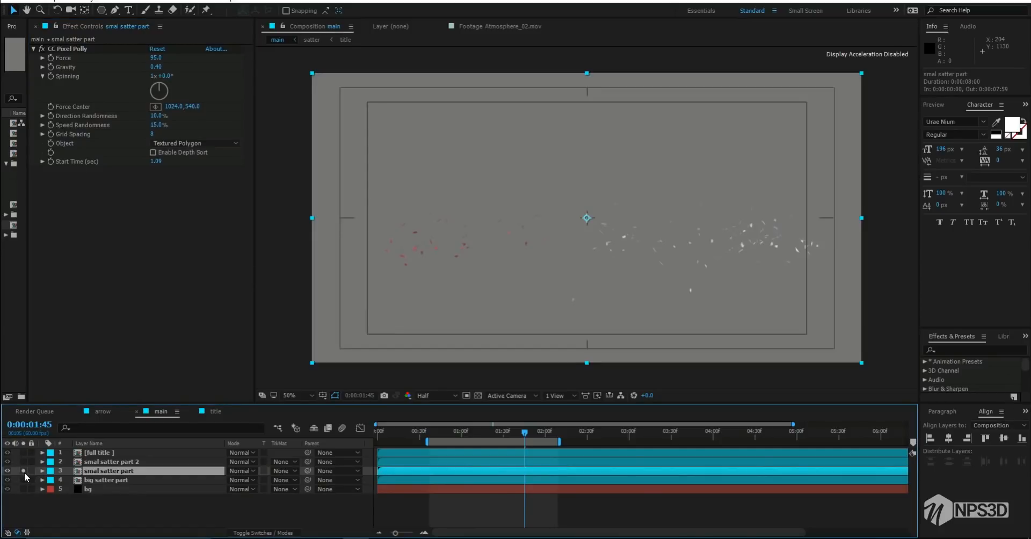
click(24, 489)
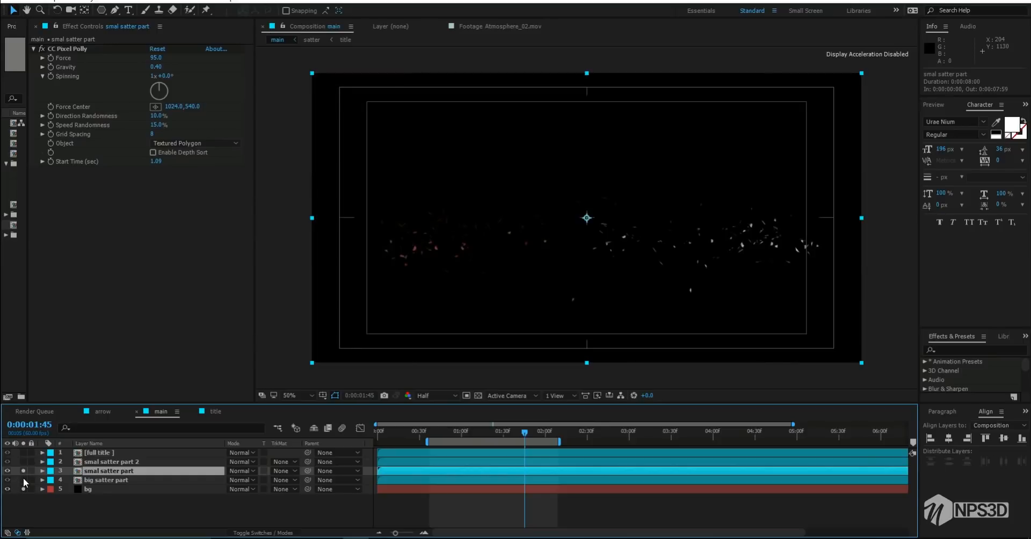
click(24, 471)
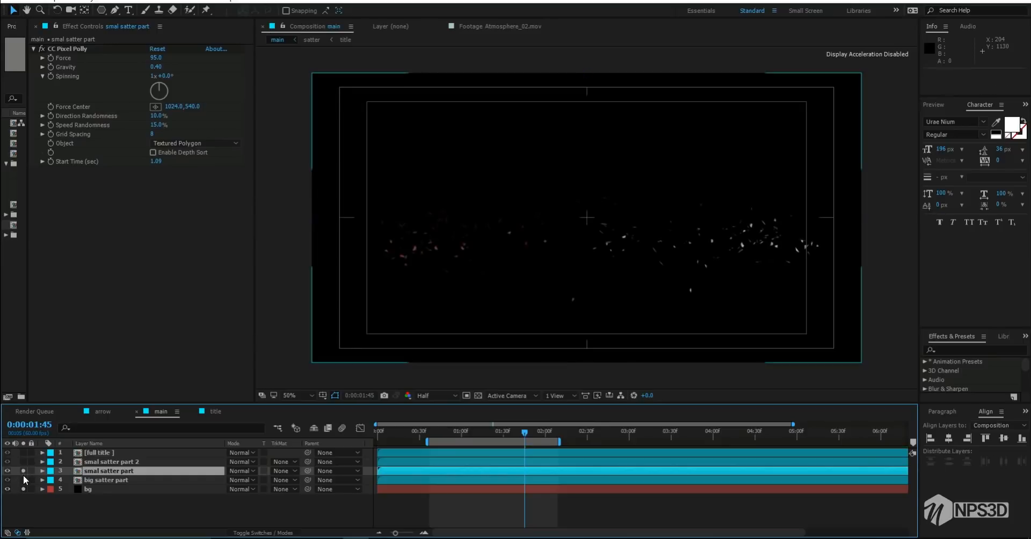
click(23, 476)
click(24, 480)
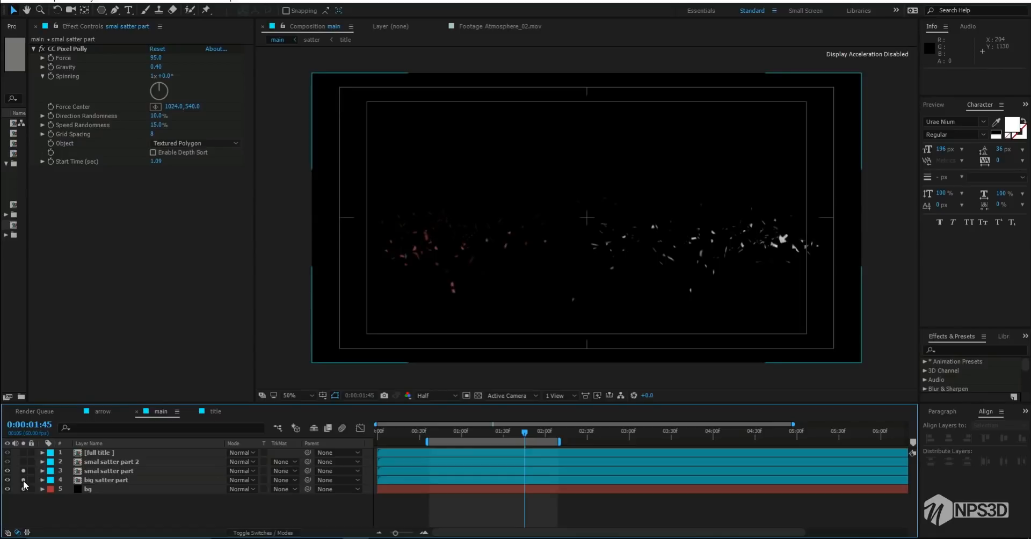
click(24, 481)
click(24, 481)
Solo the smal satter part 2 and full title layers again and scrub through the shatter to 0:00:01:43
click(21, 462)
drag(432, 432, 445, 433)
key(Home)
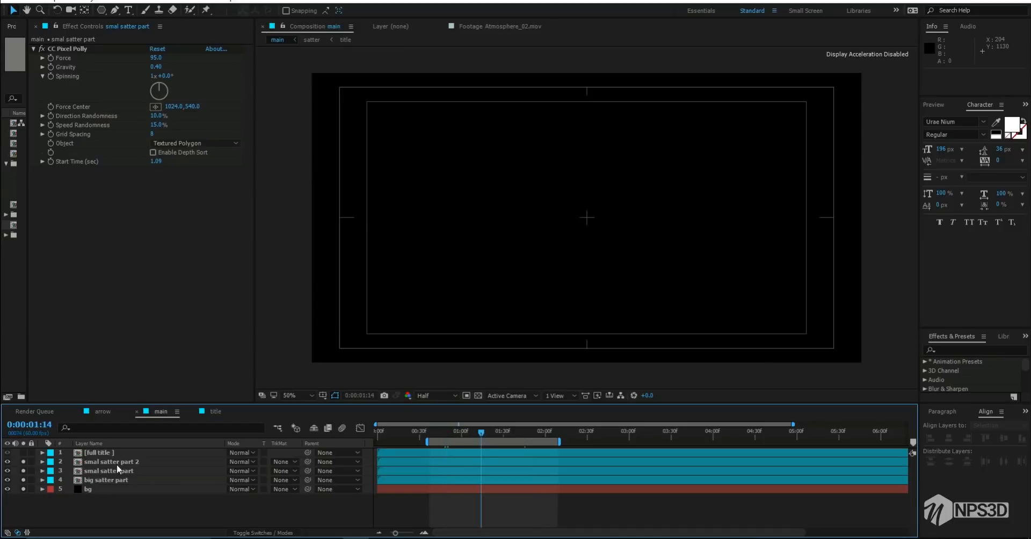
click(23, 452)
drag(440, 433, 522, 433)
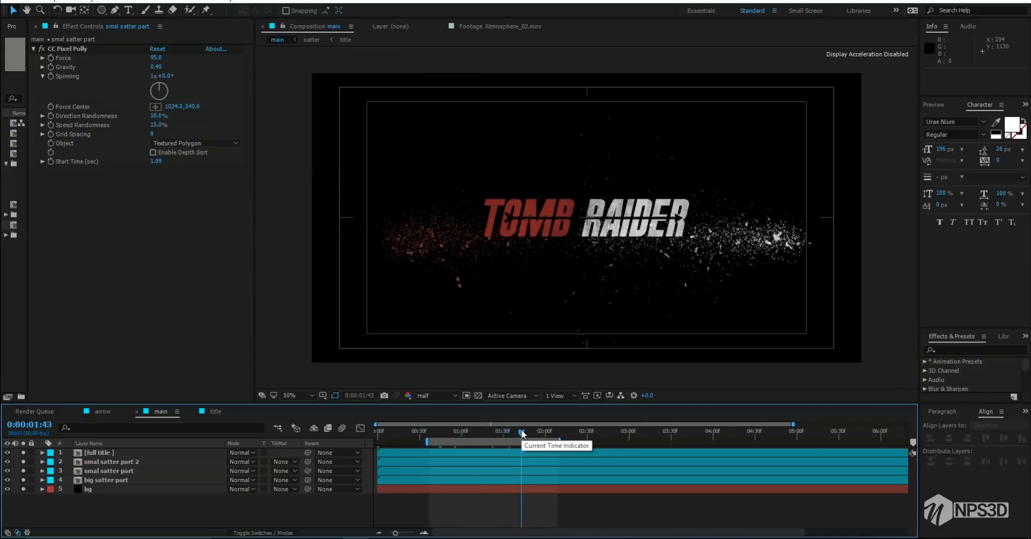
Set the CC Pixel Polly Force to 80 on smal satter part, smal satter part 2 and big satter part
click(161, 61)
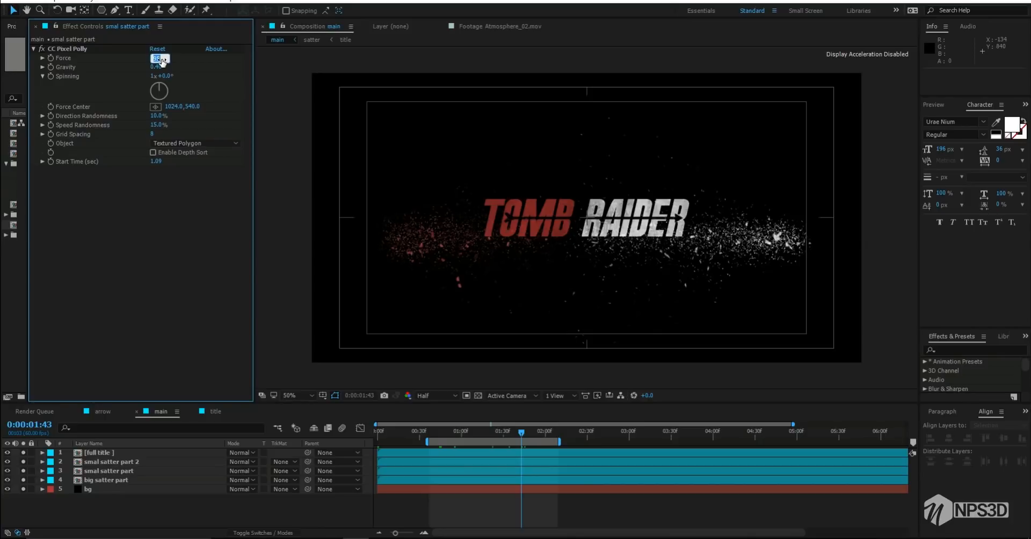
key(Return)
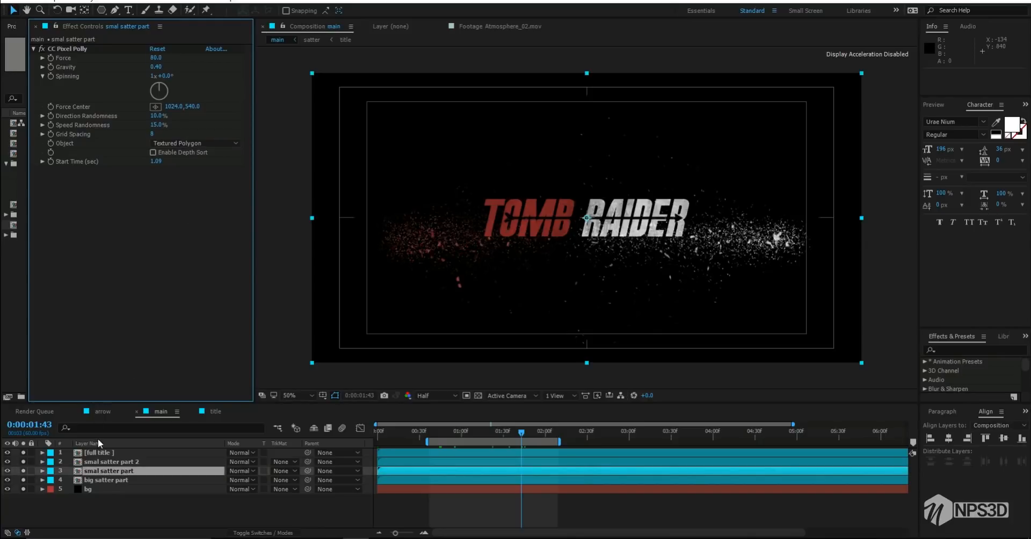
click(103, 461)
click(157, 58)
text(80)
key(Return)
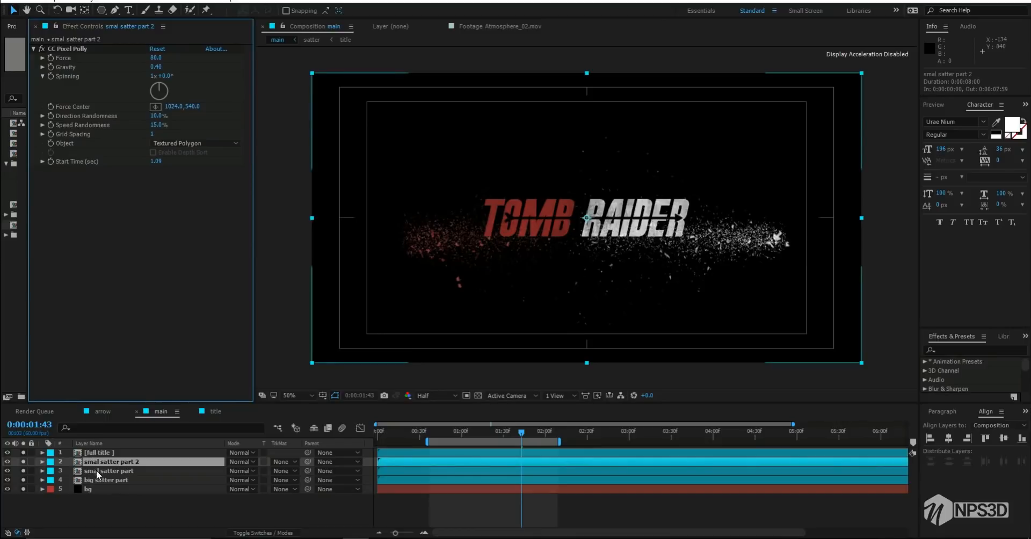
click(102, 479)
click(157, 58)
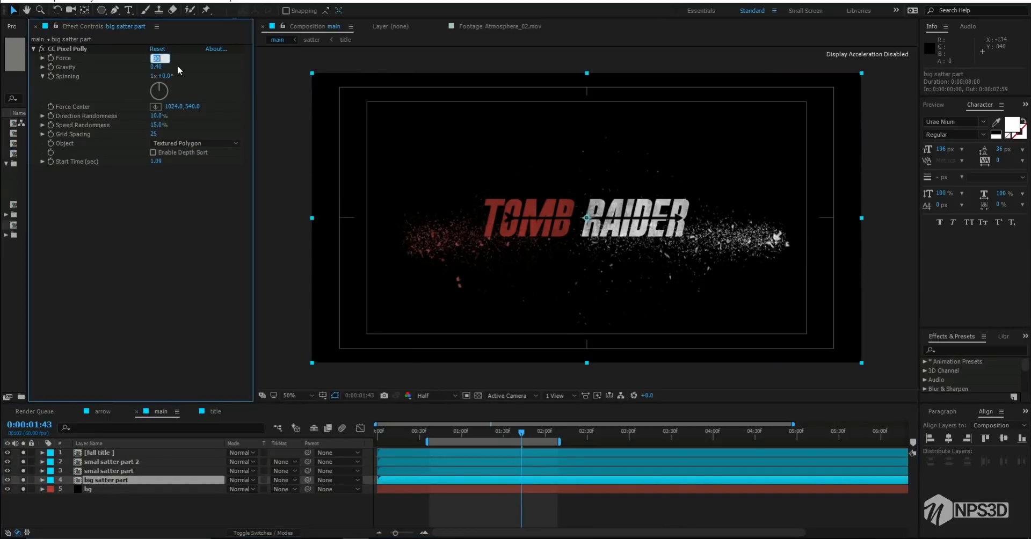
key(Return)
Preview the shatter with the new force from 0:00:00:37 and return the playhead to 0:00:01:43
click(430, 434)
key(space)
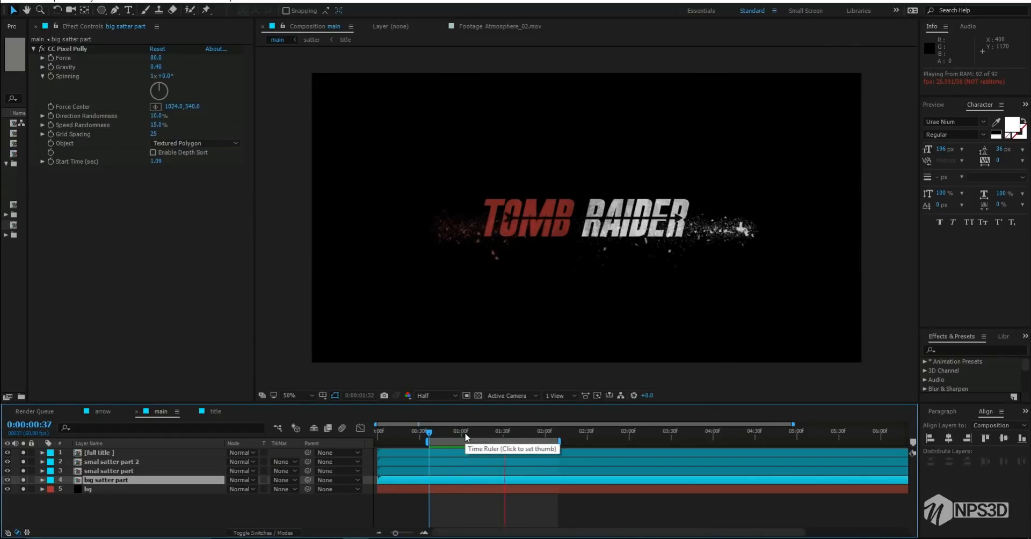
drag(510, 433, 520, 433)
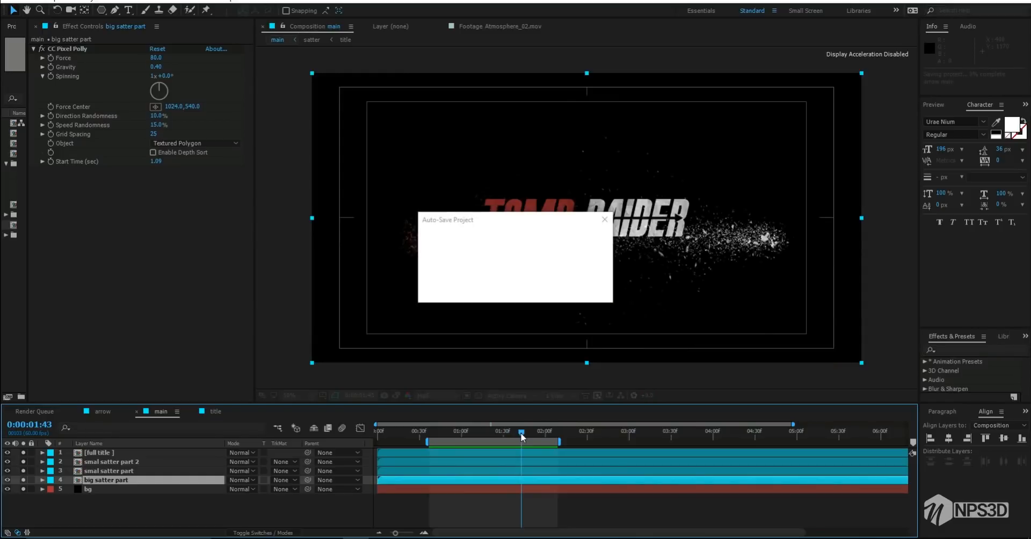
Try motion blur on the three satter layers, enabling it for the composition and switching it off on the layers
click(111, 461)
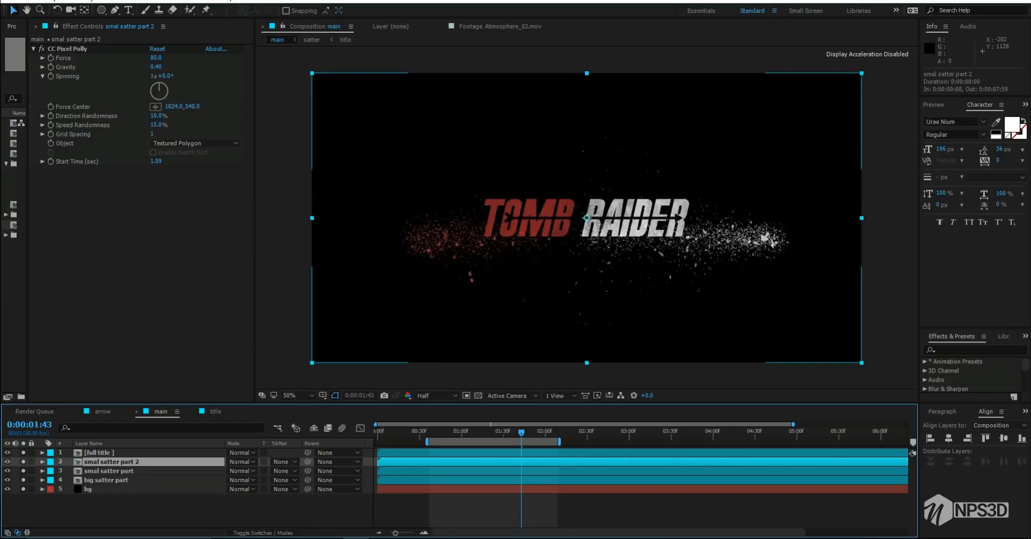
shift+click(107, 480)
key(F4)
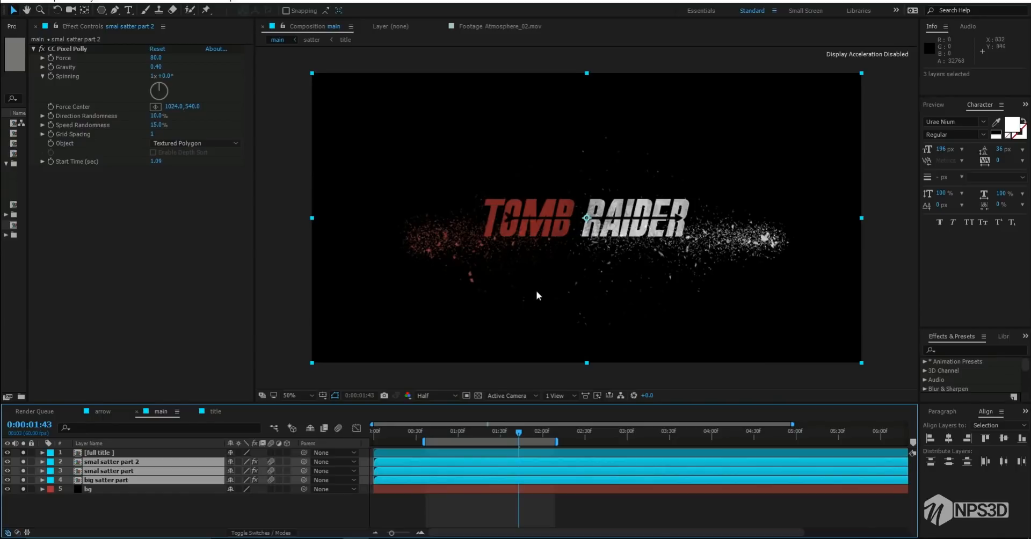
key(period)
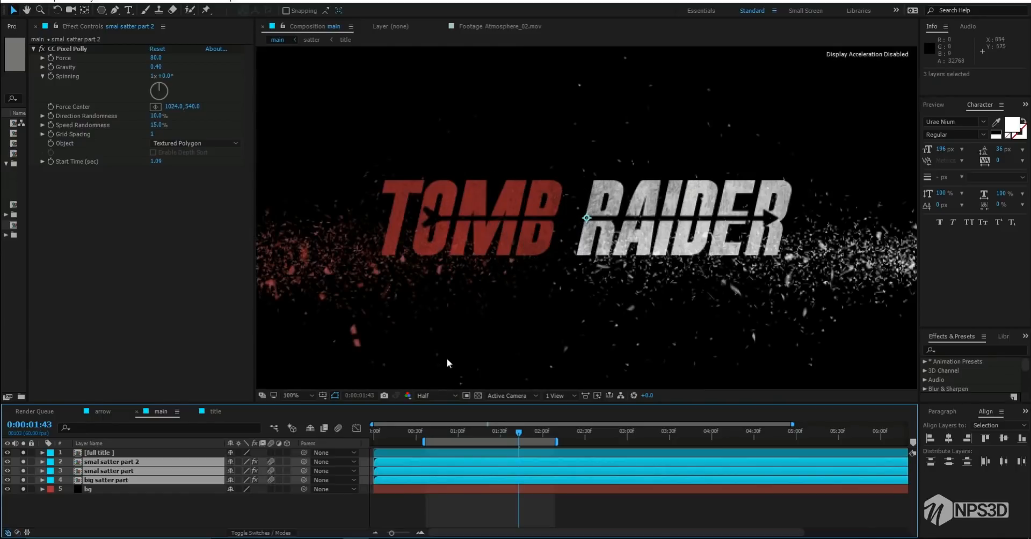
click(341, 425)
click(341, 428)
click(270, 469)
click(256, 498)
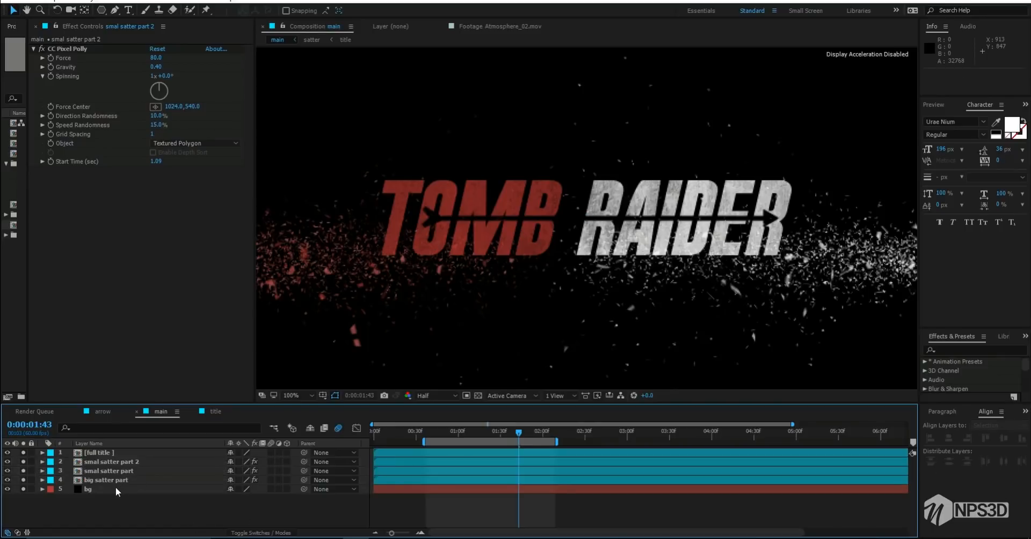
Apply the CC Force Motion Blur effect to the smal satter part 2 layer
click(118, 480)
click(111, 452)
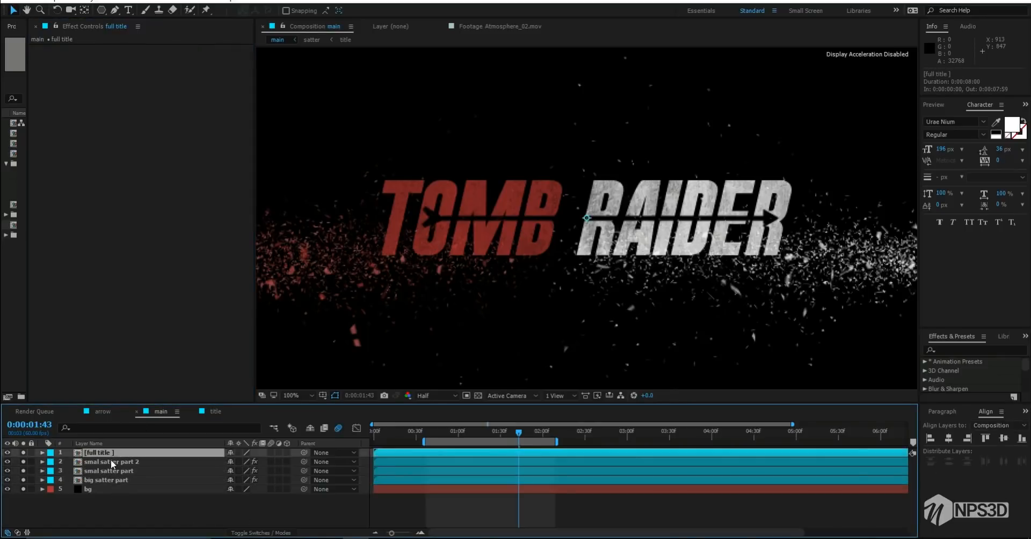
click(110, 462)
key(ctrl+space)
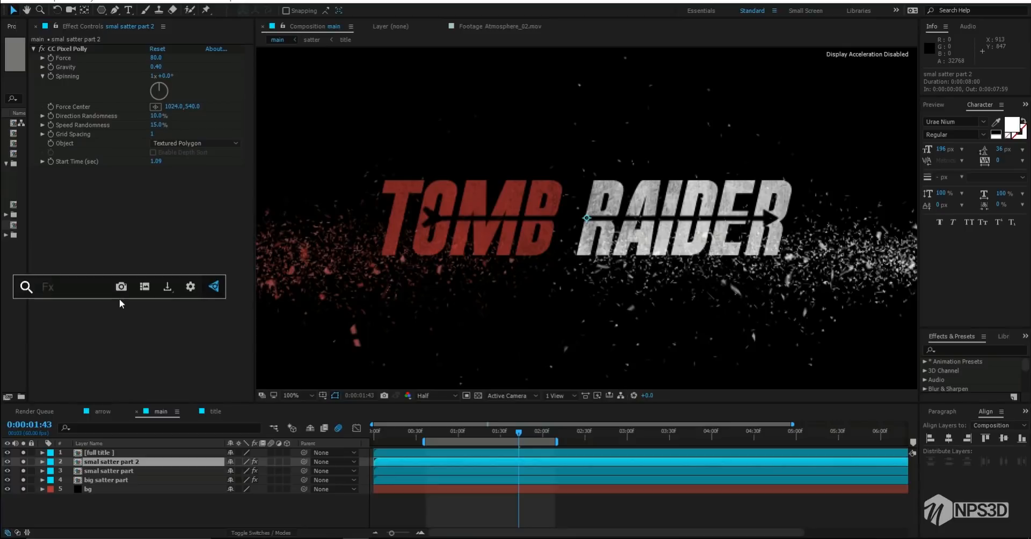
text(cc)
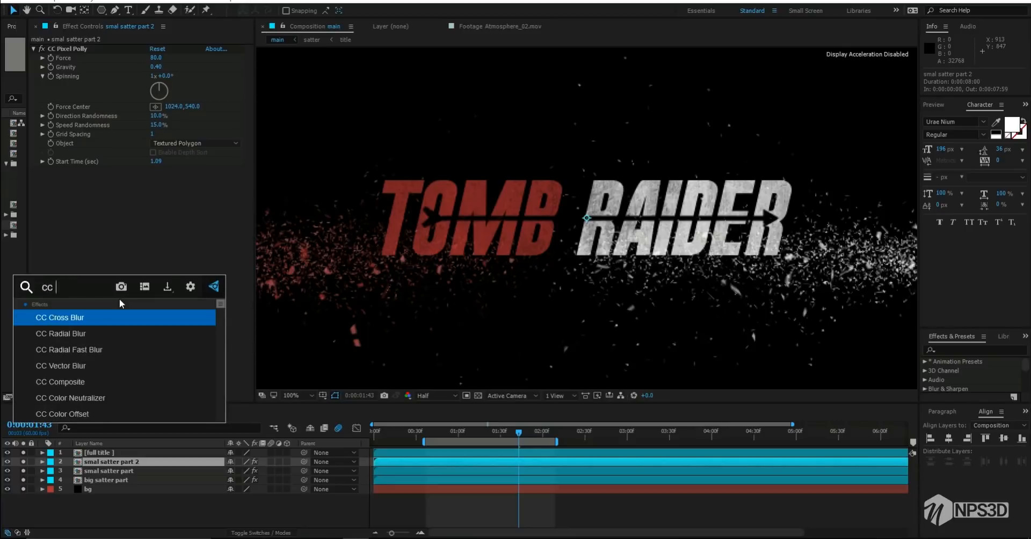
text(force)
key(Return)
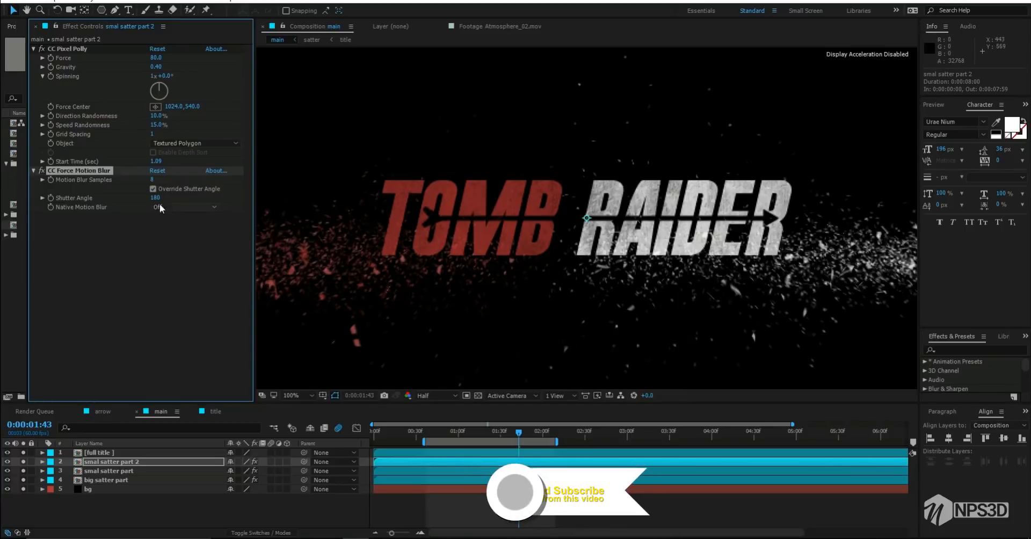
Set the CC Force Motion Blur effect's Motion Blur Samples to 16 on smal satter part 2
click(152, 180)
text(16)
key(Return)
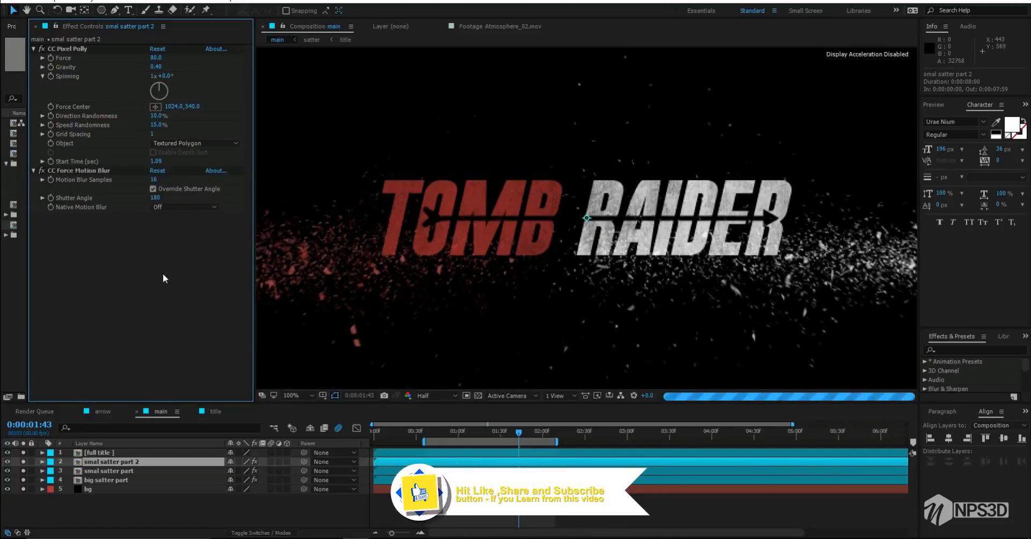
Copy the CC Force Motion Blur effect from smal satter part 2 to the smal satter part and big satter part layers
click(90, 170)
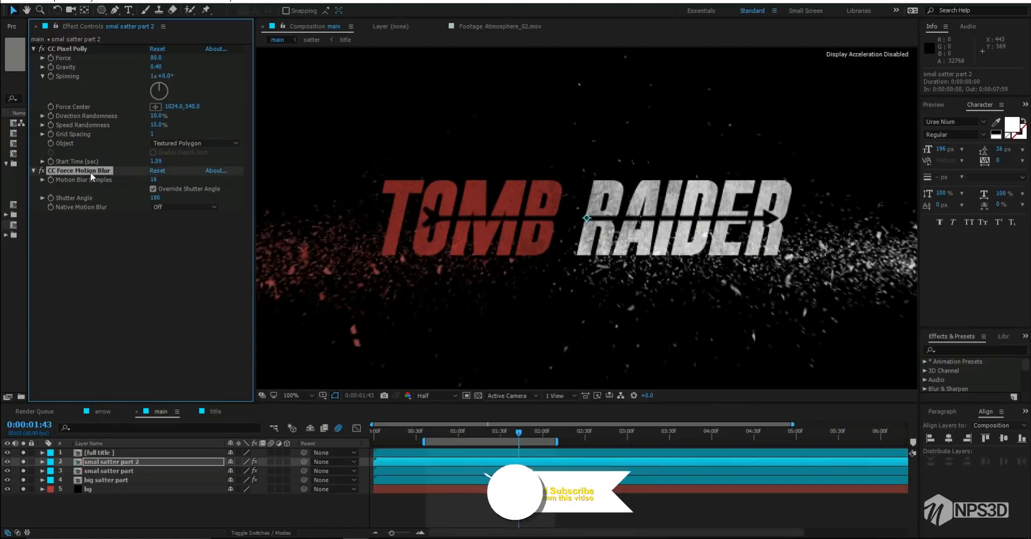
click(123, 470)
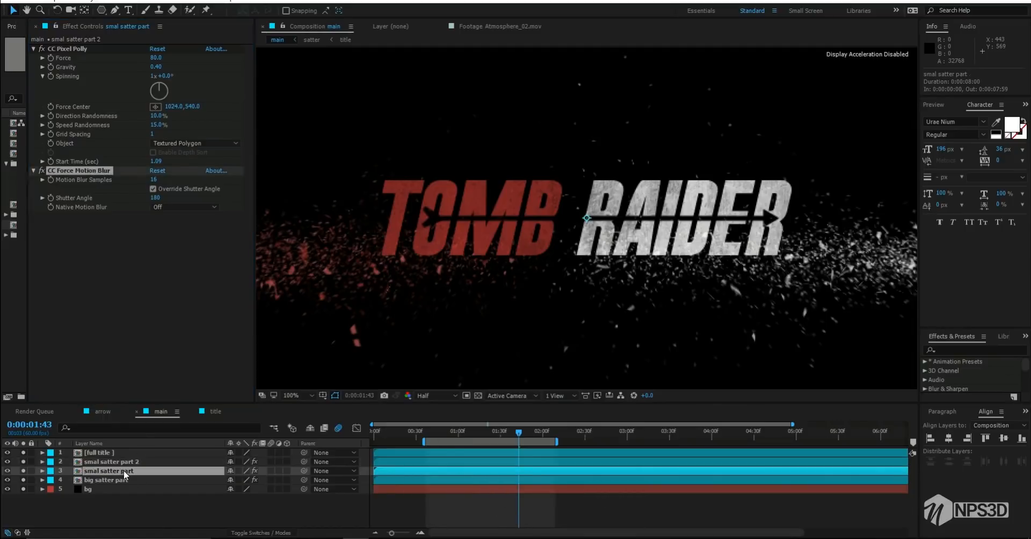
ctrl+click(131, 480)
key(ctrl+v)
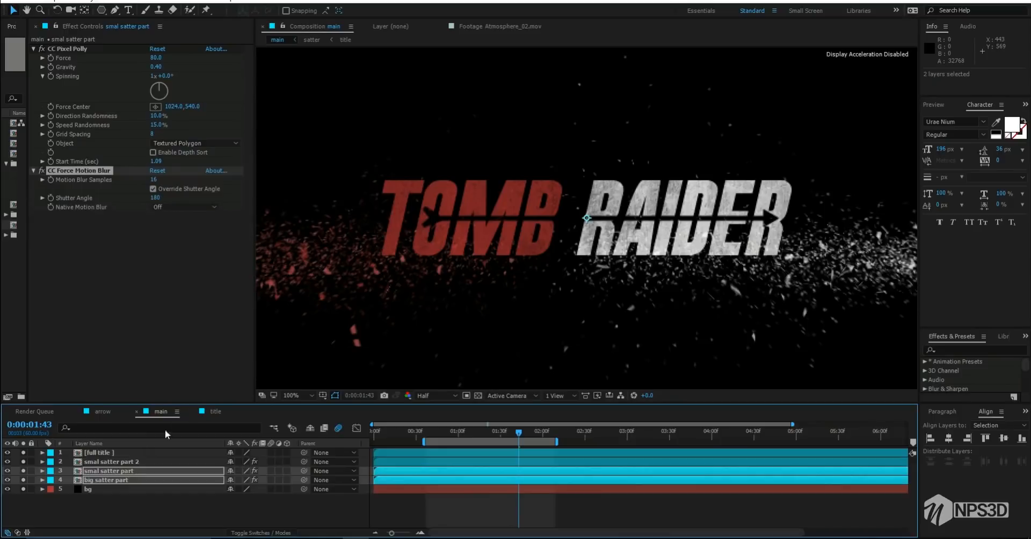
Open the full title composition and turn on motion blur for its arrow main layer
scroll(403, 289, down, 1)
scroll(402, 289, up, 1)
click(293, 342)
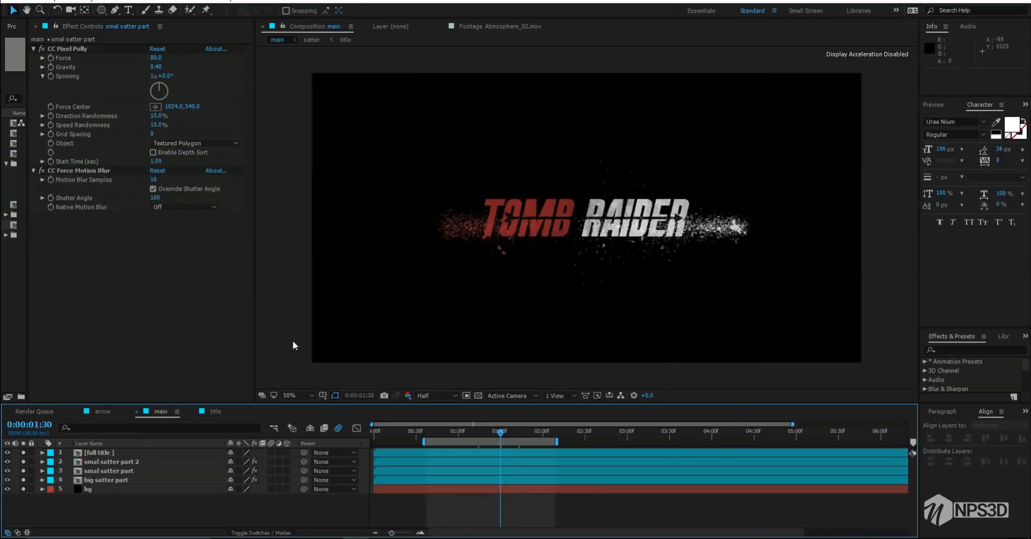
click(215, 411)
click(199, 494)
click(102, 411)
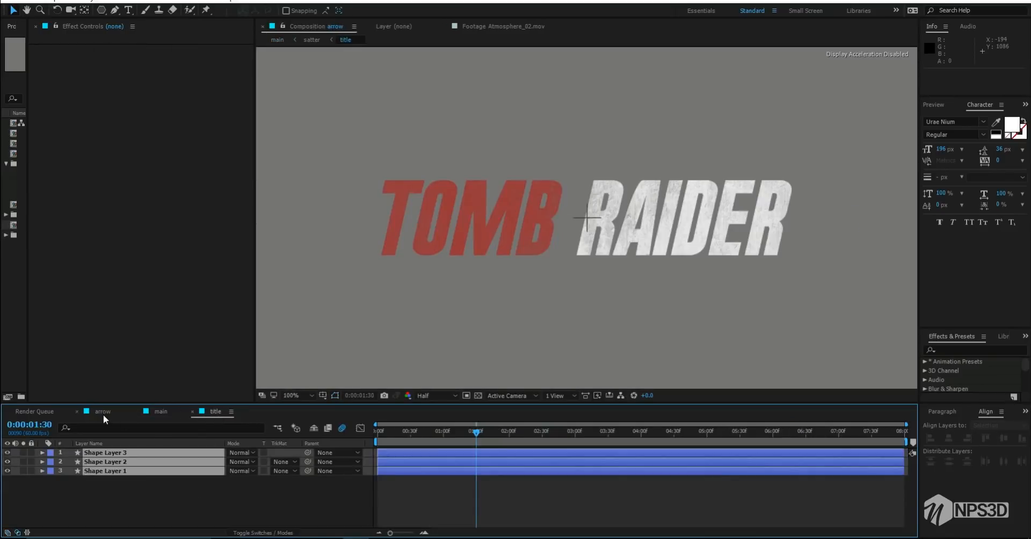
click(161, 411)
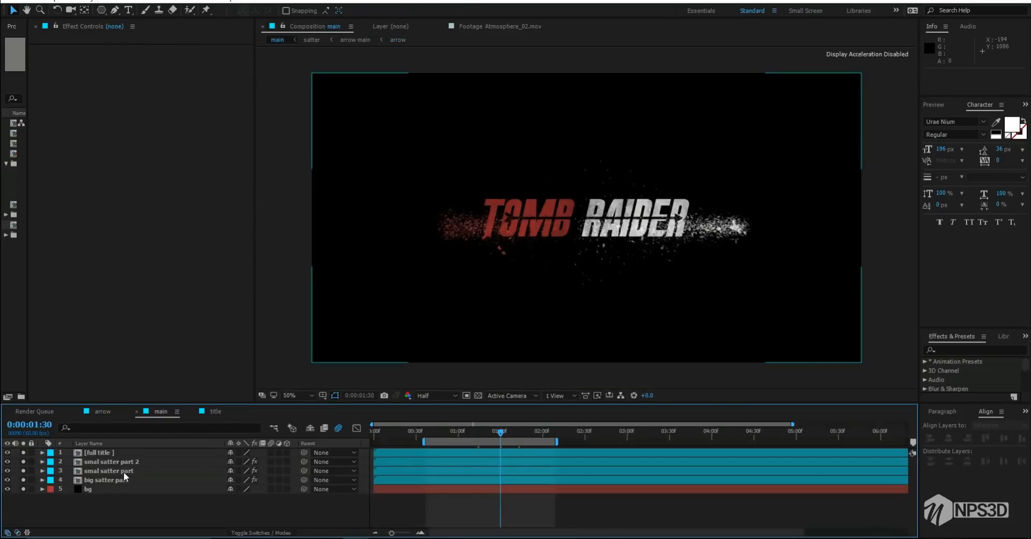
double_click(110, 454)
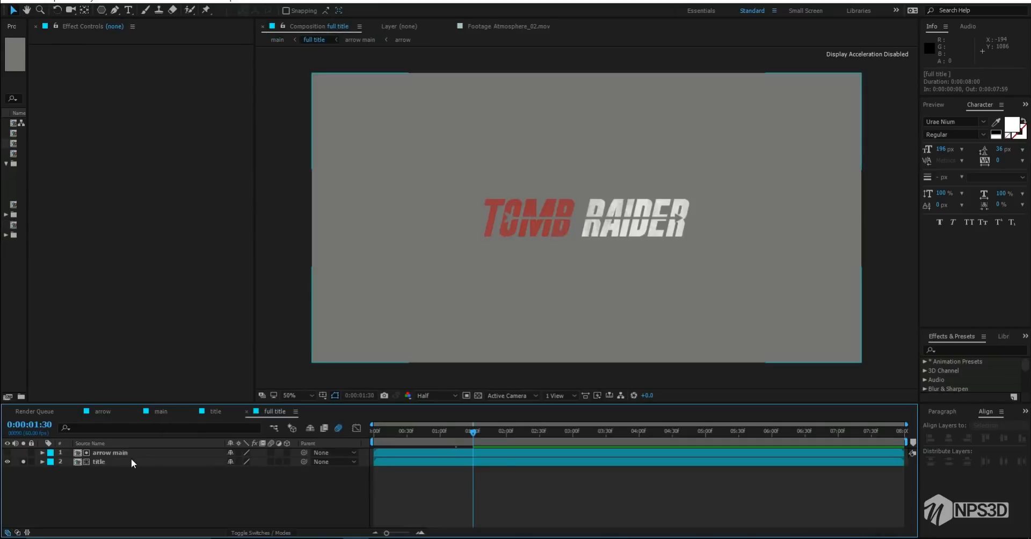
click(128, 455)
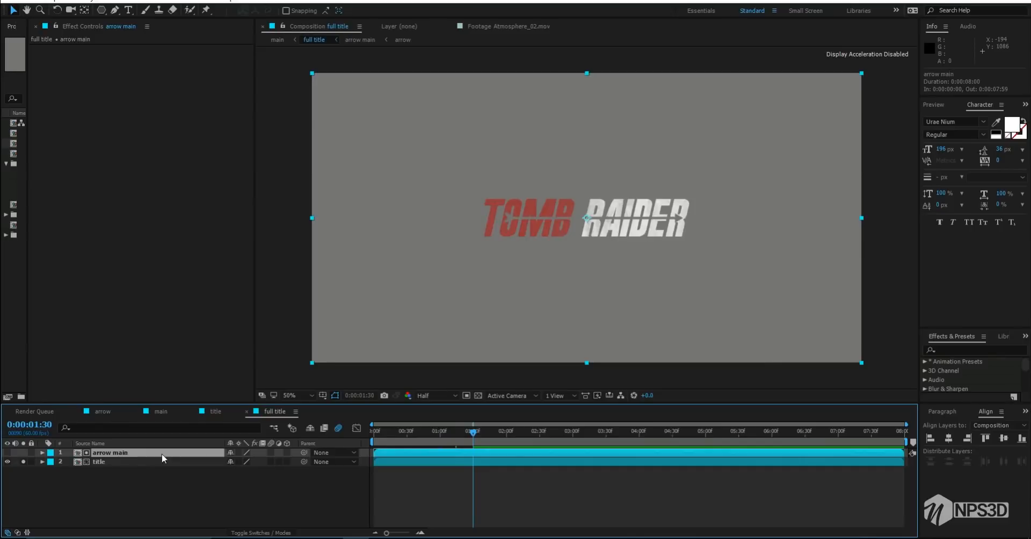
click(272, 453)
click(214, 411)
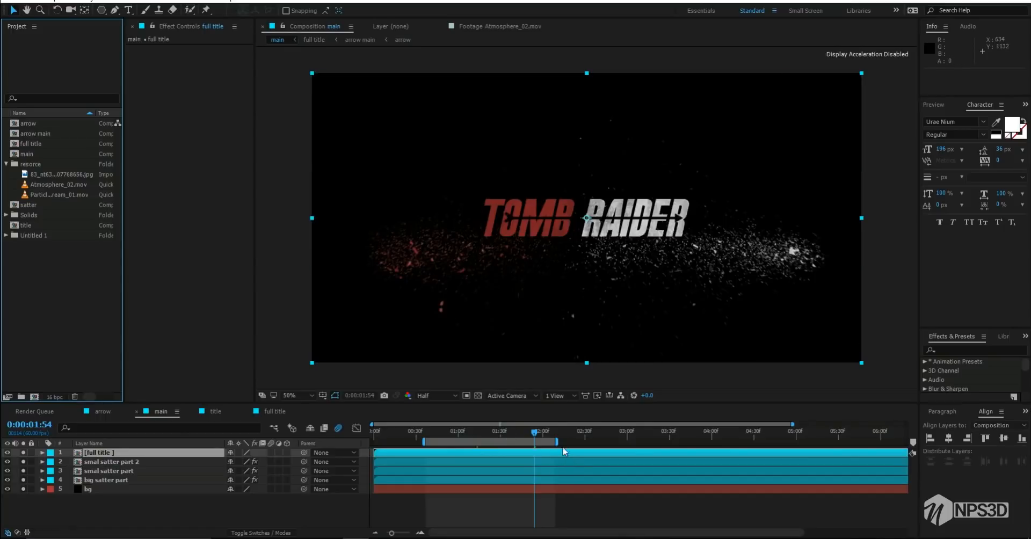
Extend the main composition's work area to run from 0:00:00:00 to 0:00:04:36
drag(556, 442, 765, 442)
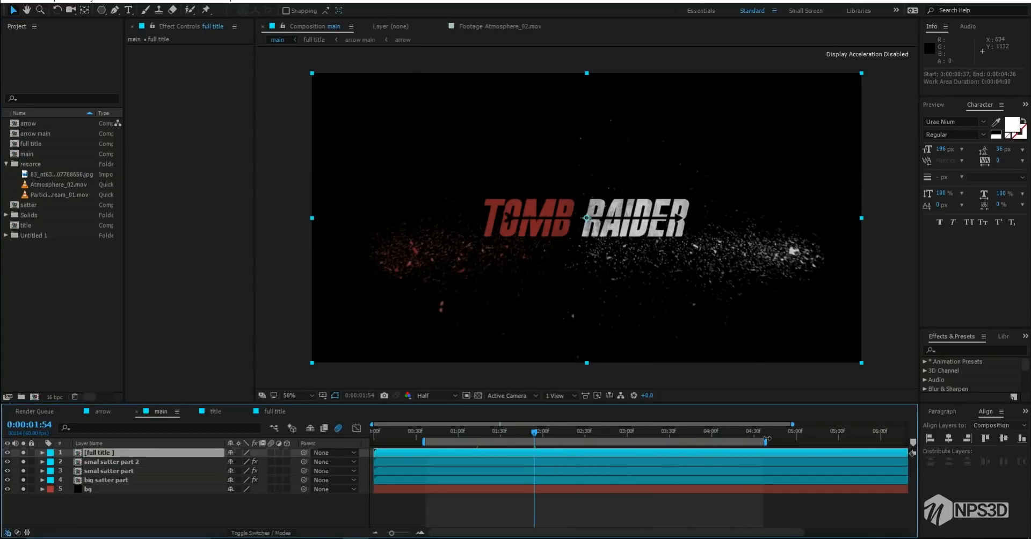
drag(423, 442, 372, 442)
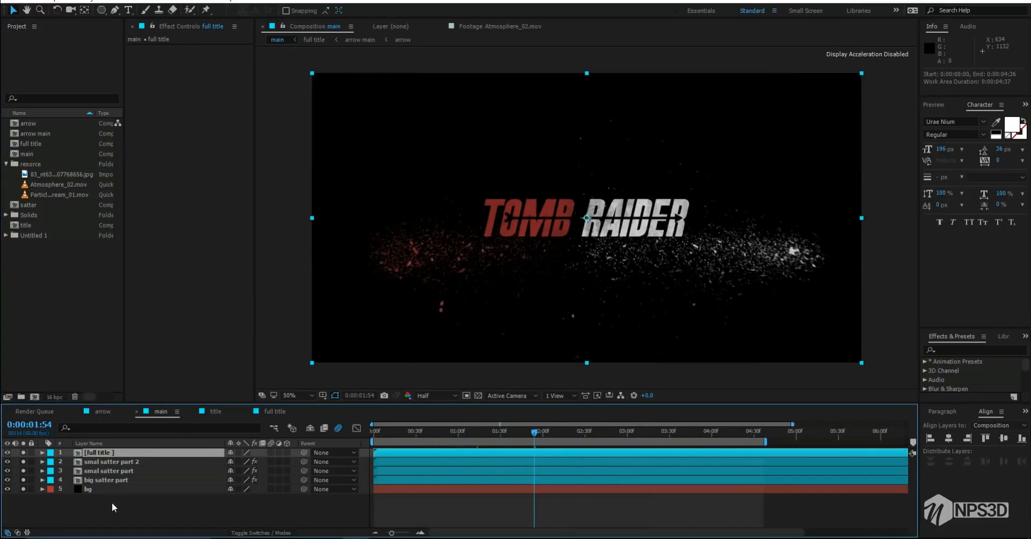
Duplicate the bg layer in the main composition
click(88, 494)
click(97, 490)
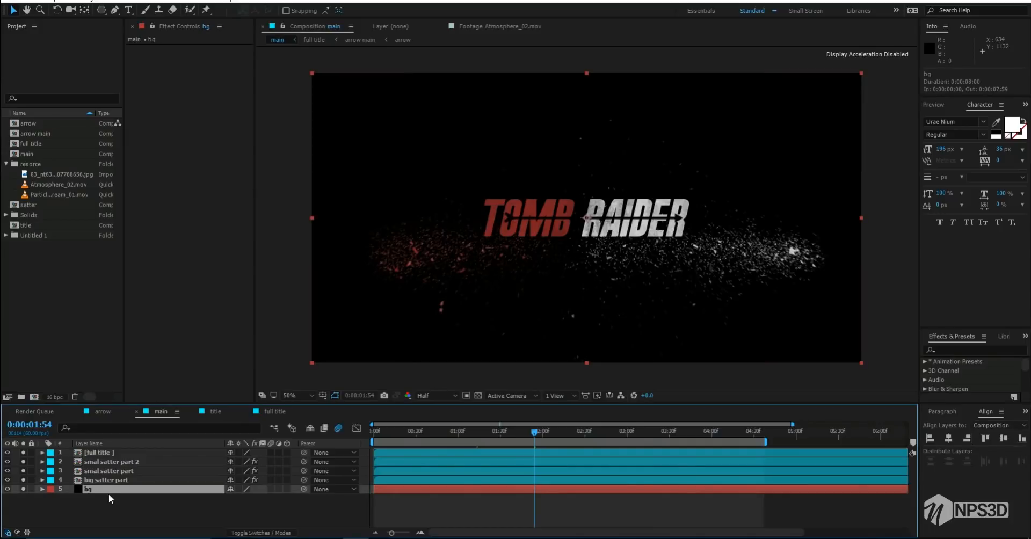
key(ctrl+d)
key(ctrl+space)
text(circle)
key(Return)
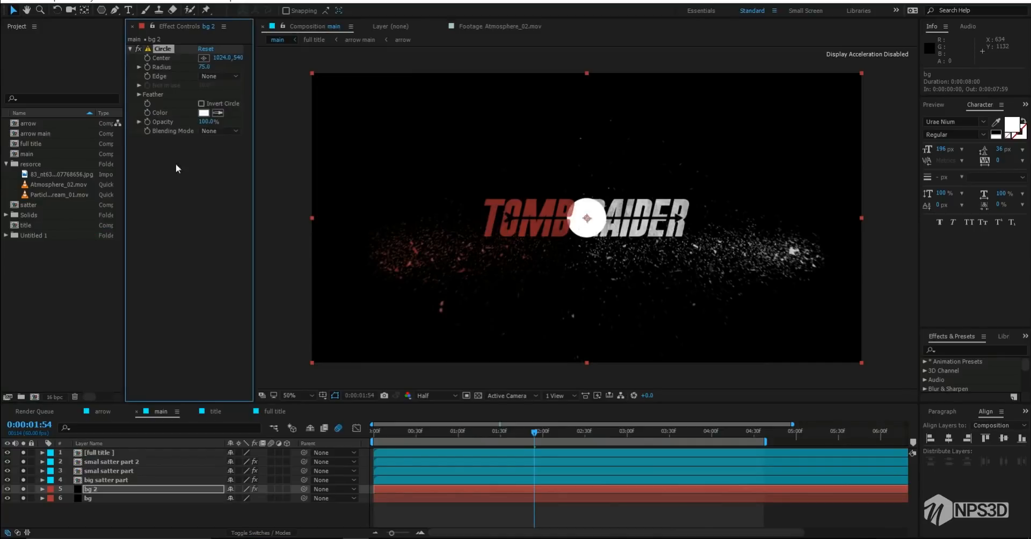
drag(123, 108, 64, 108)
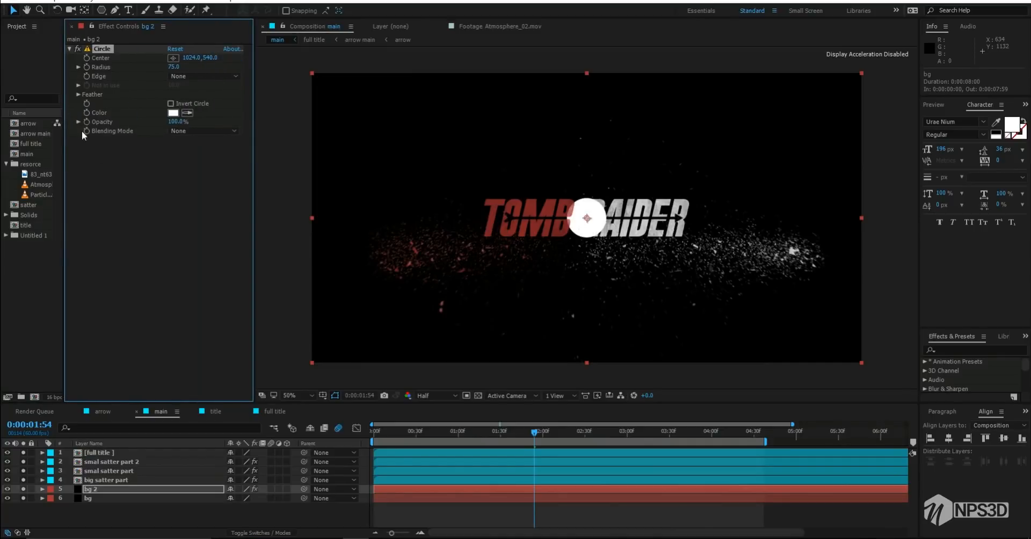
key(Delete)
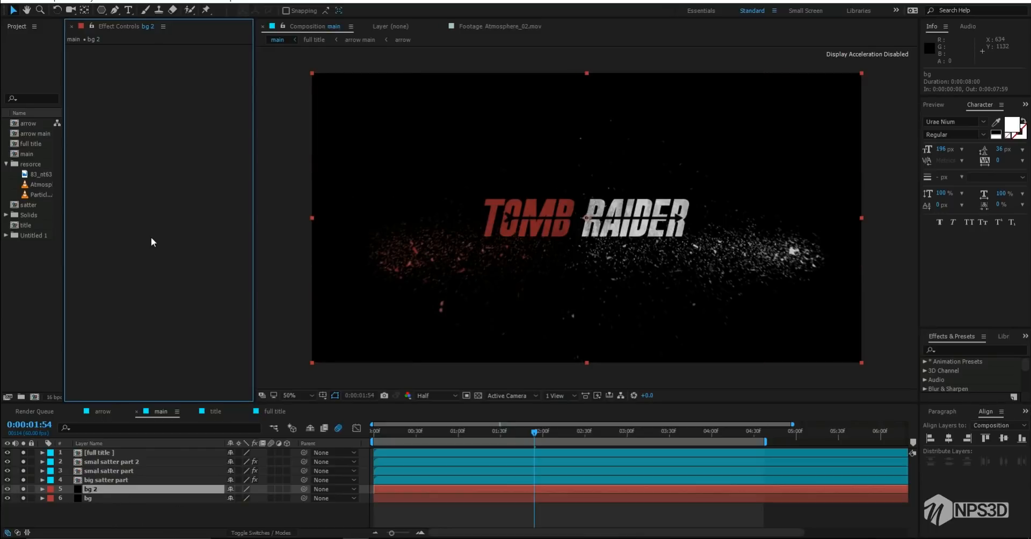
Apply a Gradient Ramp effect to the bg 2 layer and set its Ramp Shape to Radial Ramp
key(ctrl+space)
text(gra)
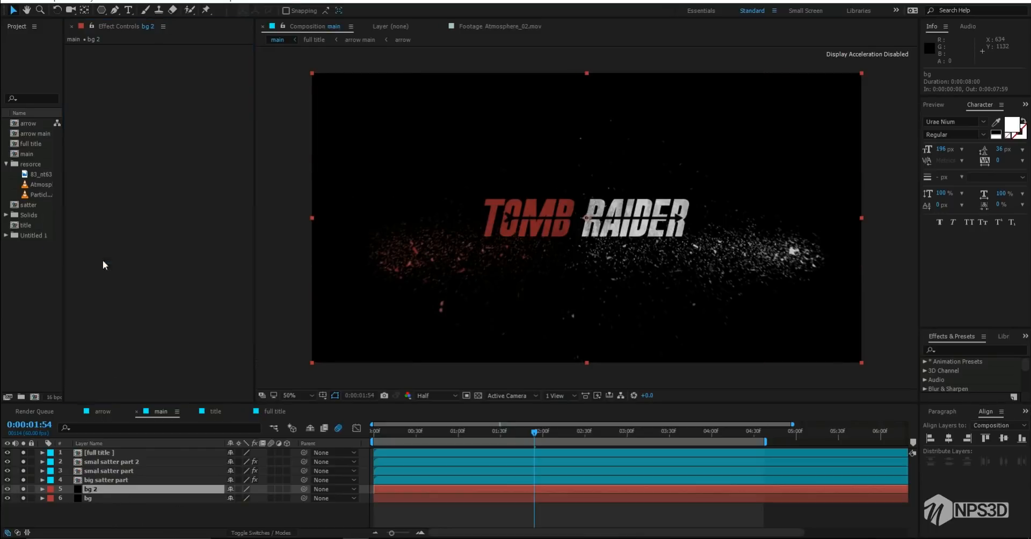
click(102, 260)
click(184, 94)
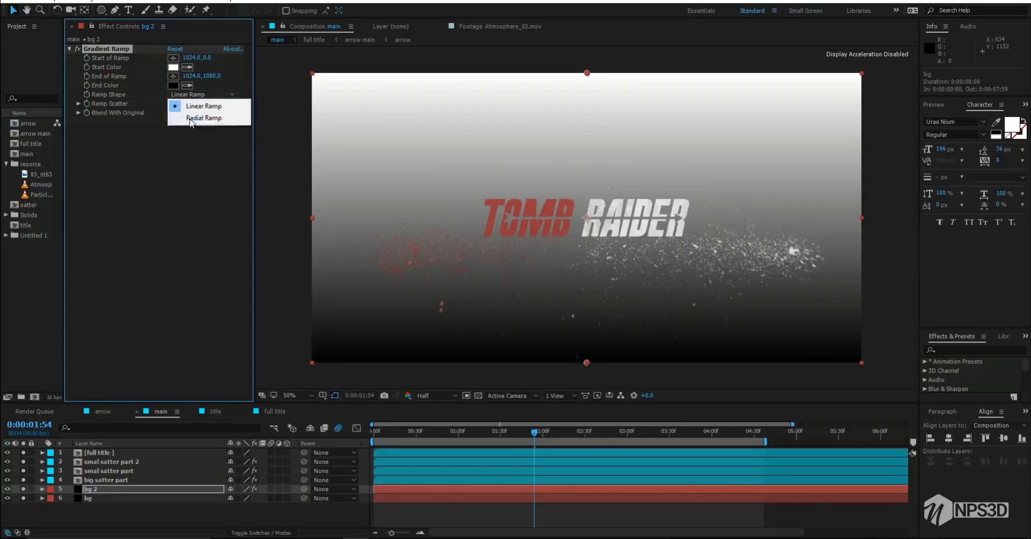
click(192, 117)
Move the Gradient Ramp's start point to about 1974, 16 and its end point to about -80, 1122
drag(588, 73, 842, 77)
drag(586, 362, 576, 365)
drag(460, 371, 292, 372)
Set the Gradient Ramp's Start Color to a near-black shade and its Ramp Scatter to 150
click(173, 67)
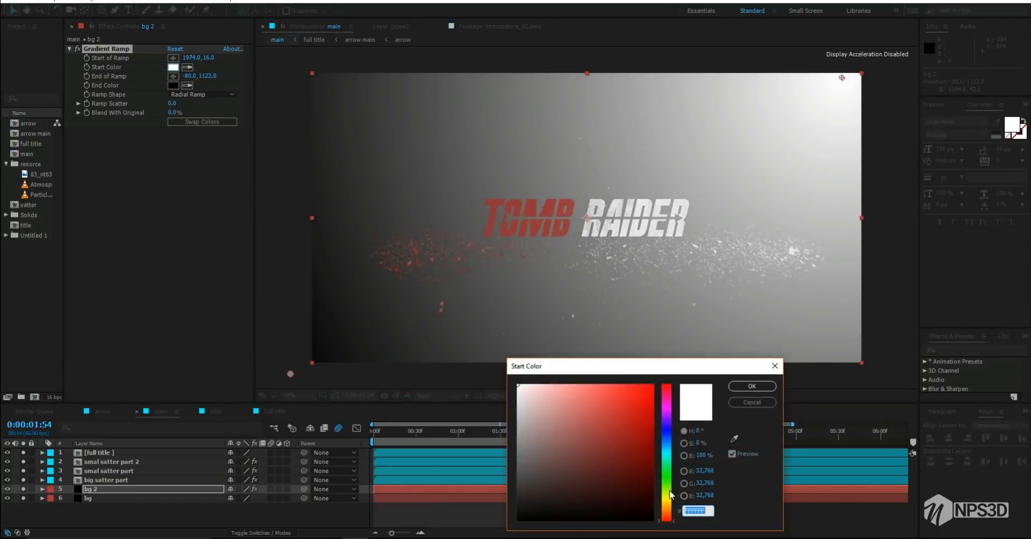
drag(543, 508, 510, 509)
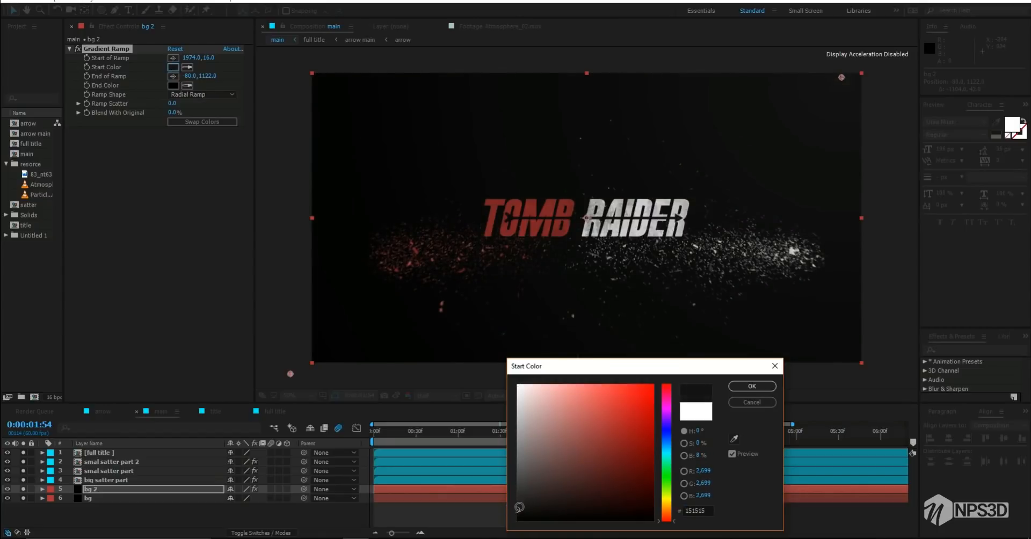
drag(604, 469, 635, 496)
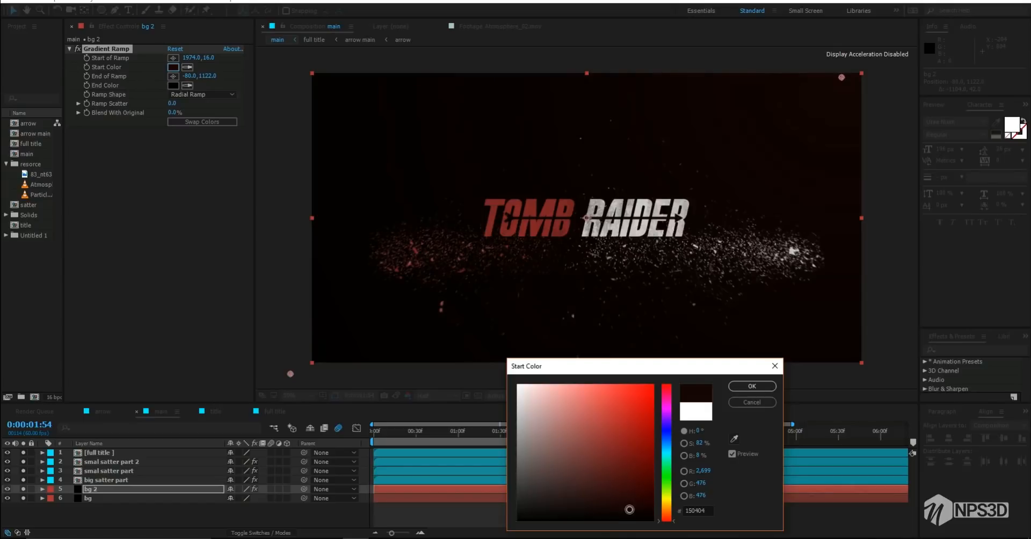
drag(635, 513, 550, 512)
drag(536, 511, 532, 508)
click(737, 388)
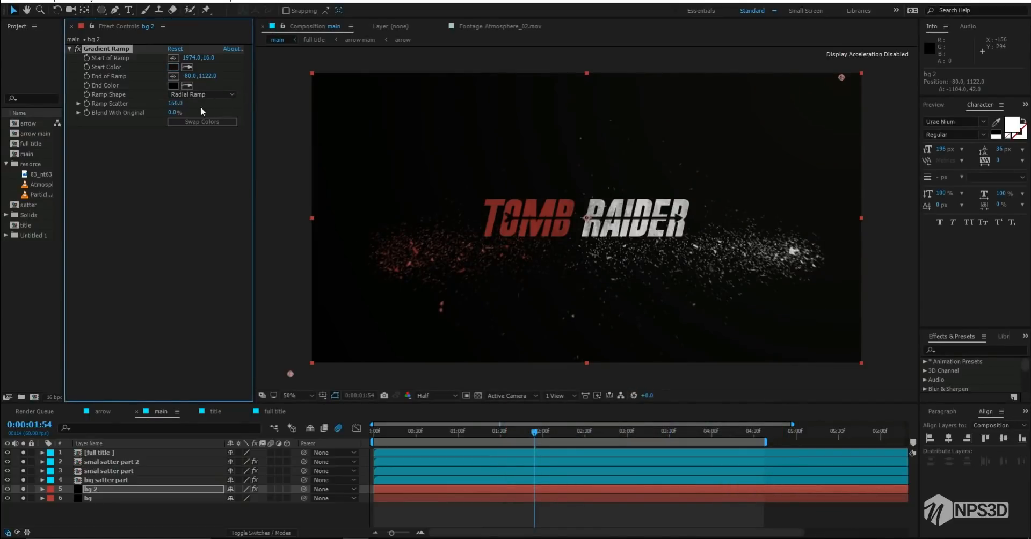
Set the Gradient Ramp's End Color to the very dark red 090404 and save the project
click(173, 85)
mouse_move(603, 514)
mouse_down()
mouse_move(579, 516)
mouse_move(597, 516)
mouse_up()
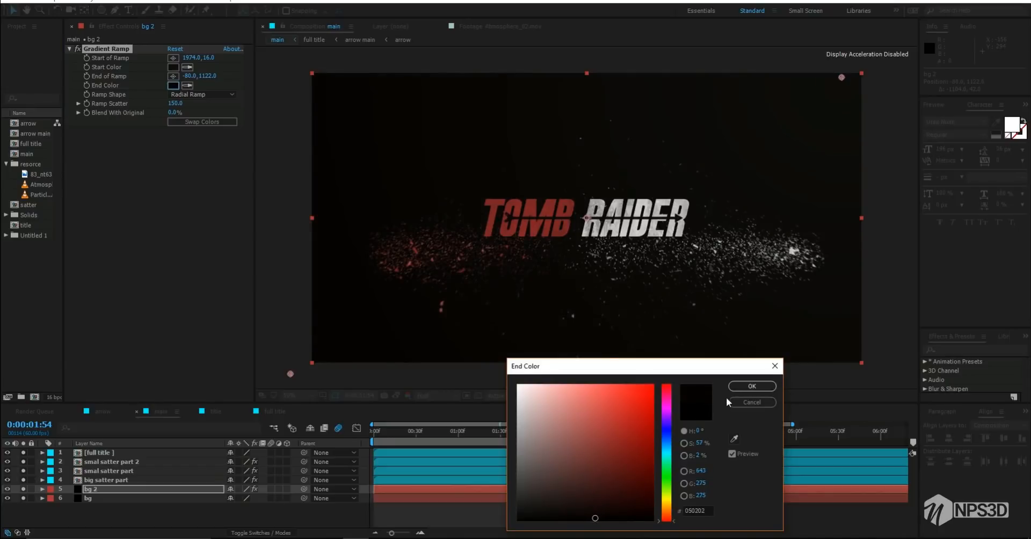
drag(543, 511, 489, 532)
mouse_move(546, 515)
mouse_down()
mouse_move(529, 514)
mouse_move(590, 514)
mouse_up()
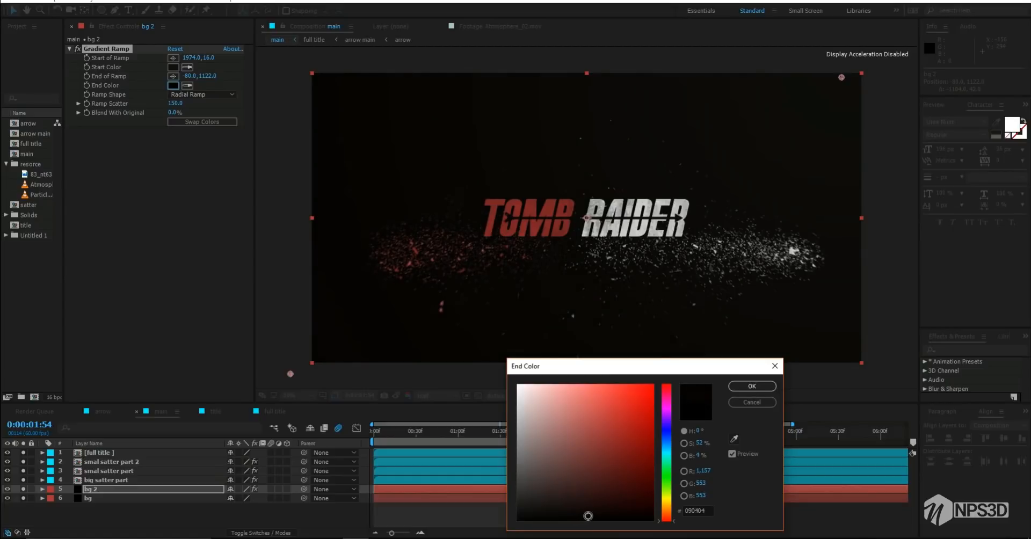
click(753, 386)
key(ctrl+s)
scroll(675, 231, up, 1)
scroll(674, 233, down, 1)
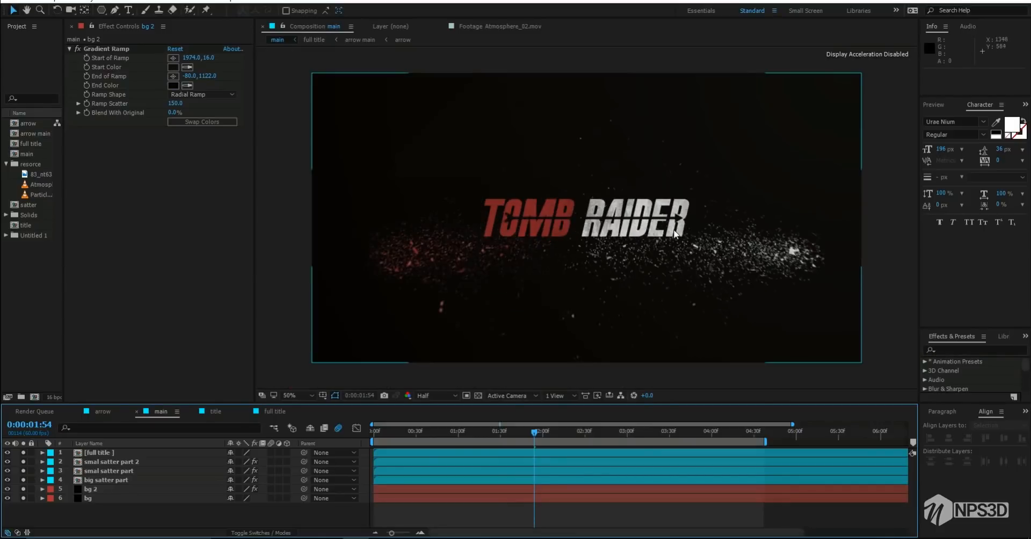
Delete the original bg layer from the main composition and save the project
click(102, 497)
key(Delete)
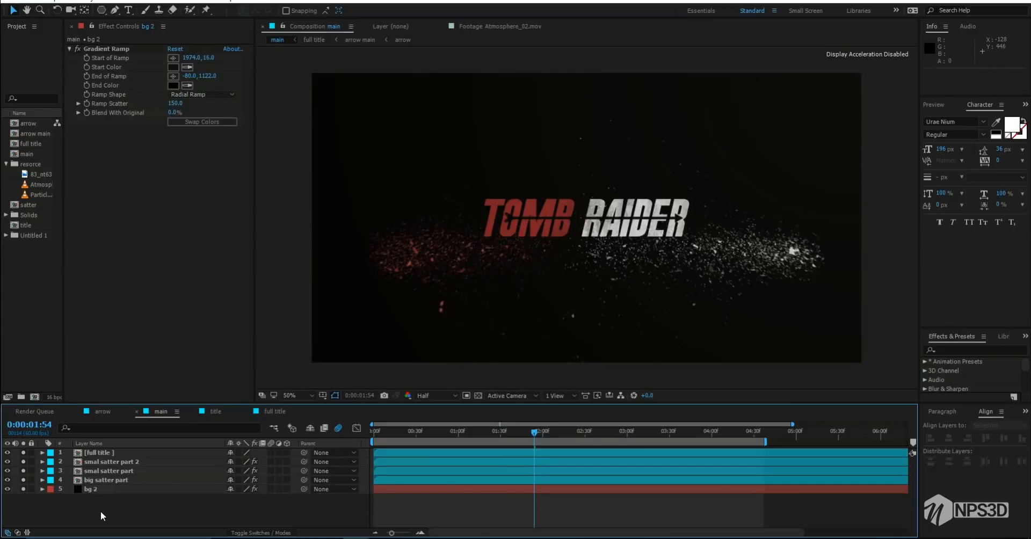
key(ctrl+s)
Add Particle_Stream_01.mov as the topmost layer of the main composition and preview the source footage
drag(64, 221, 98, 220)
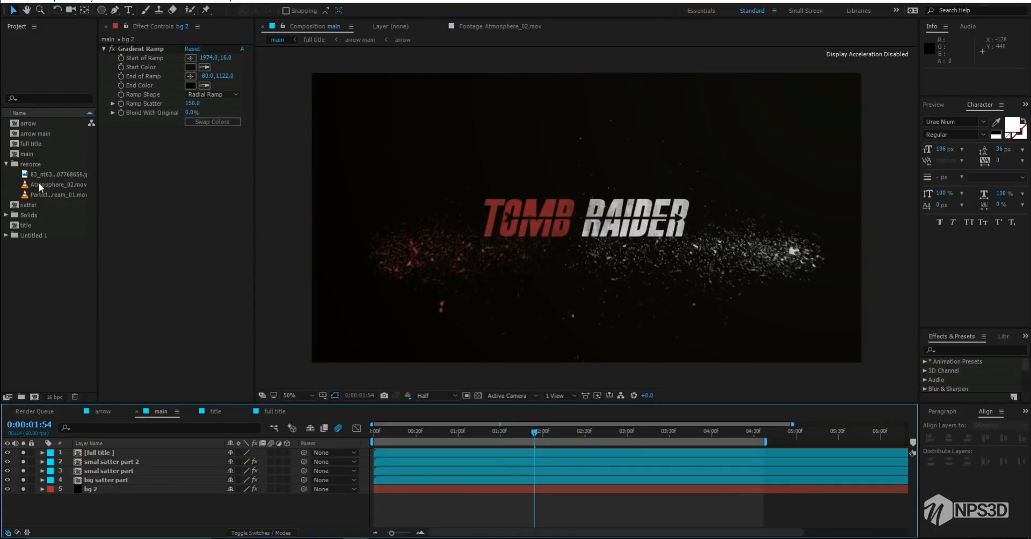
drag(45, 195, 159, 452)
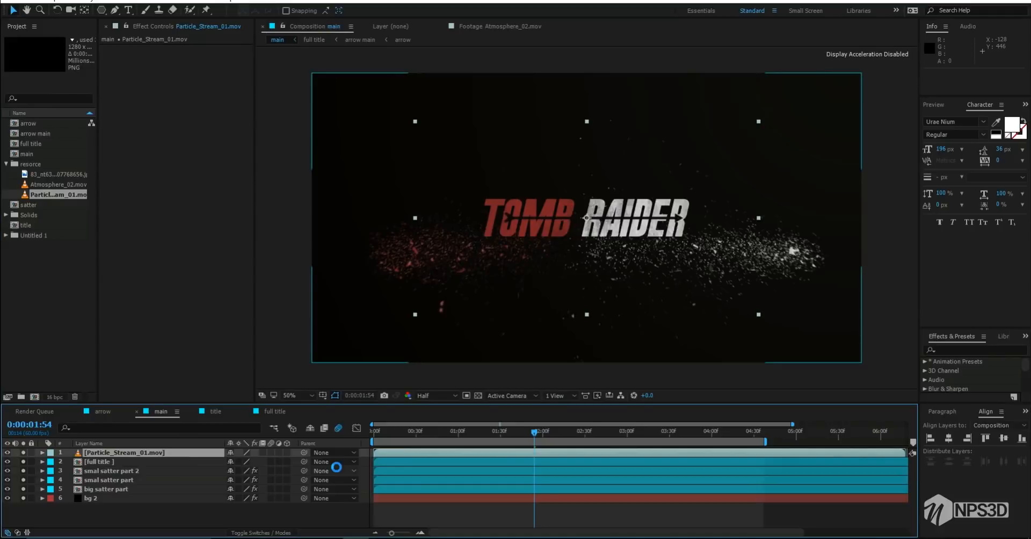
double_click(42, 194)
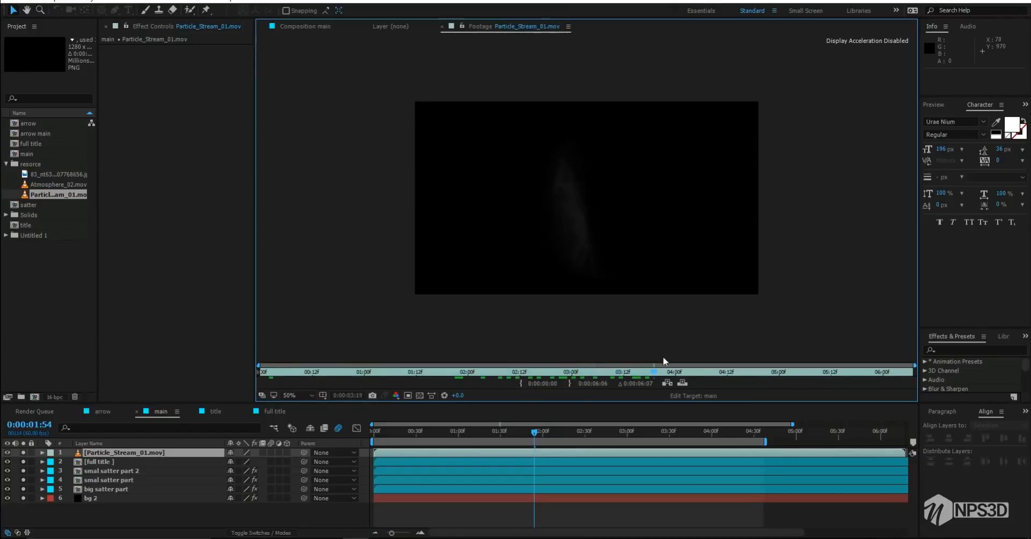
drag(666, 375, 477, 375)
key(space)
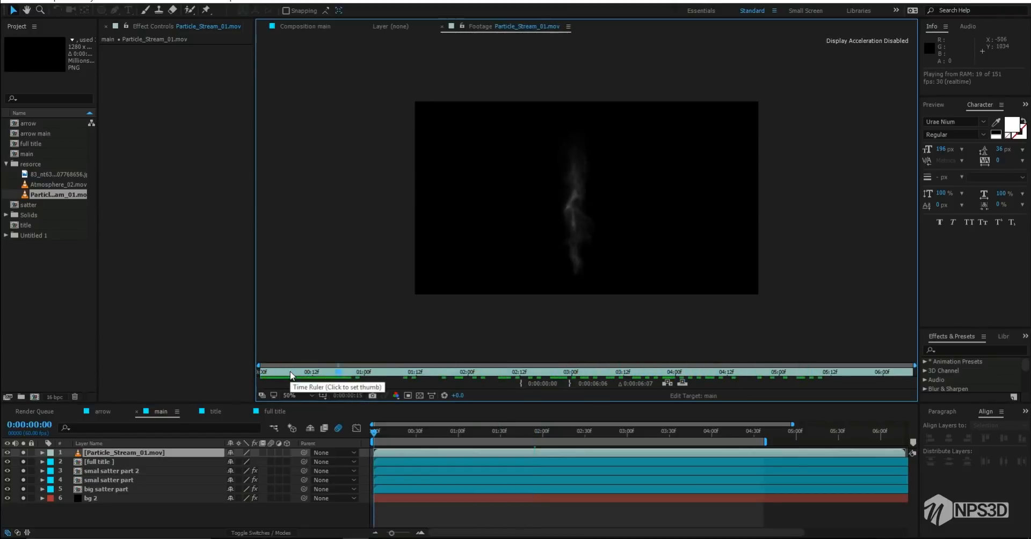
key(space)
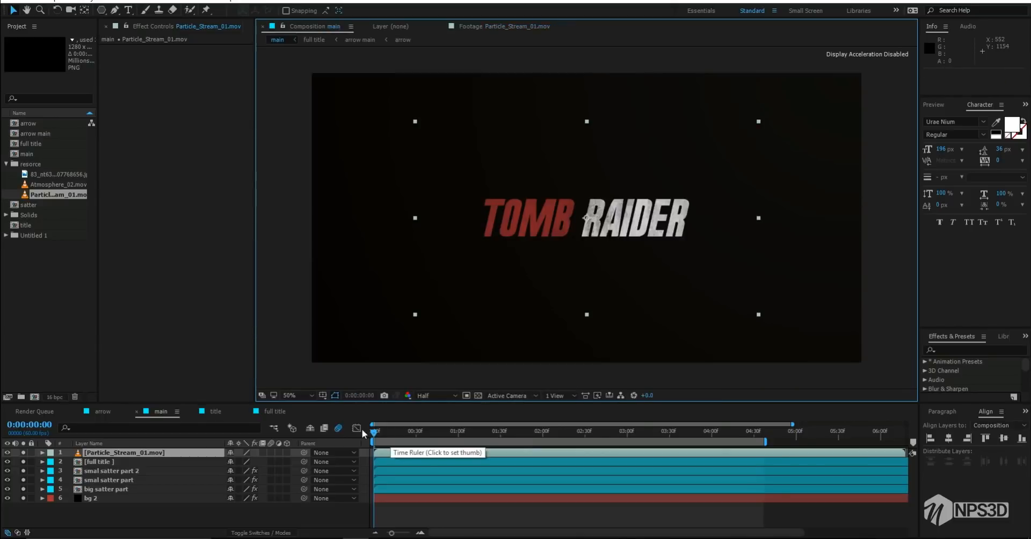
At 0:00:01:09, rotate the Particle_Stream_01.mov layer by 90° and move it just below the title, to about 1000, 704
drag(374, 432, 410, 433)
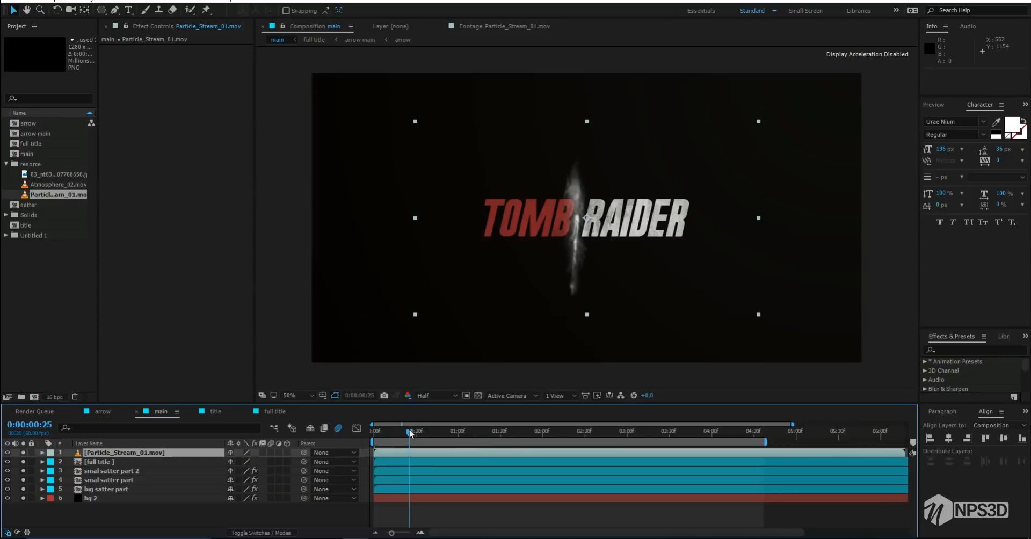
click(422, 430)
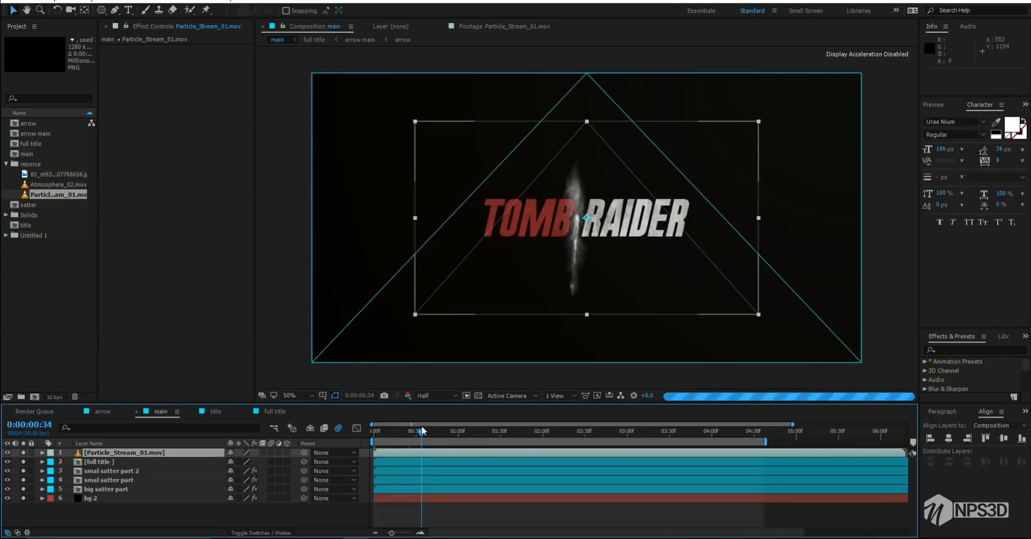
drag(422, 433, 428, 433)
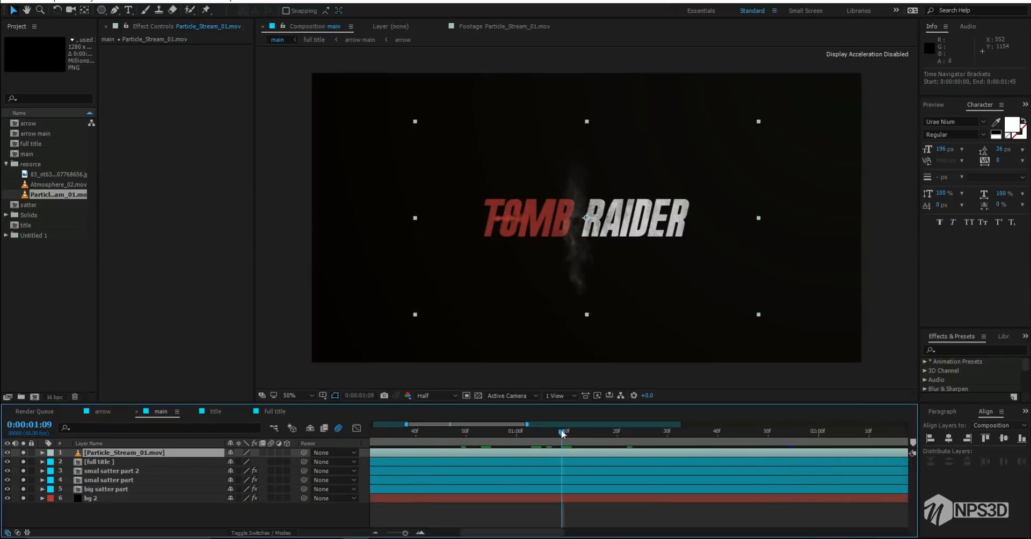
click(190, 454)
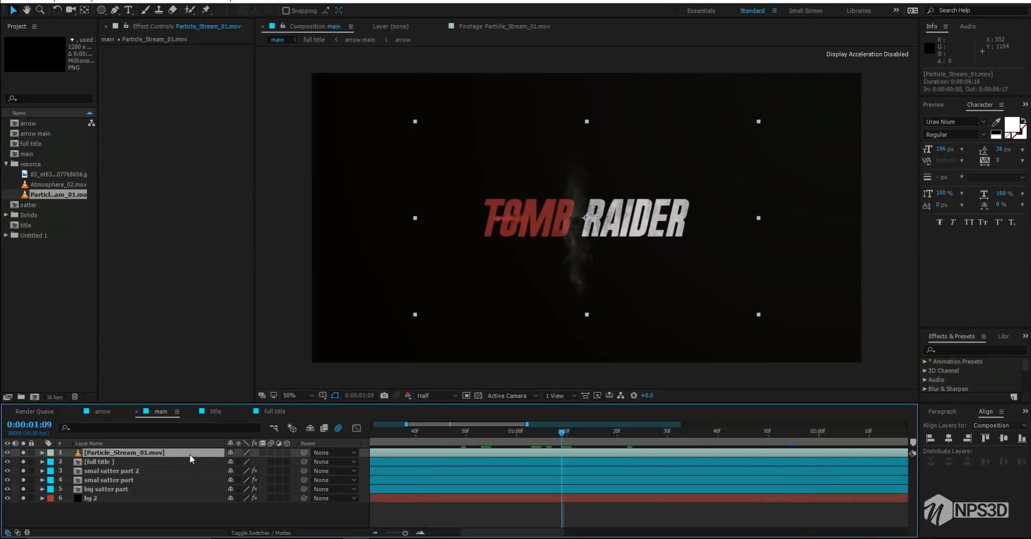
key(r)
text(90)
click(270, 464)
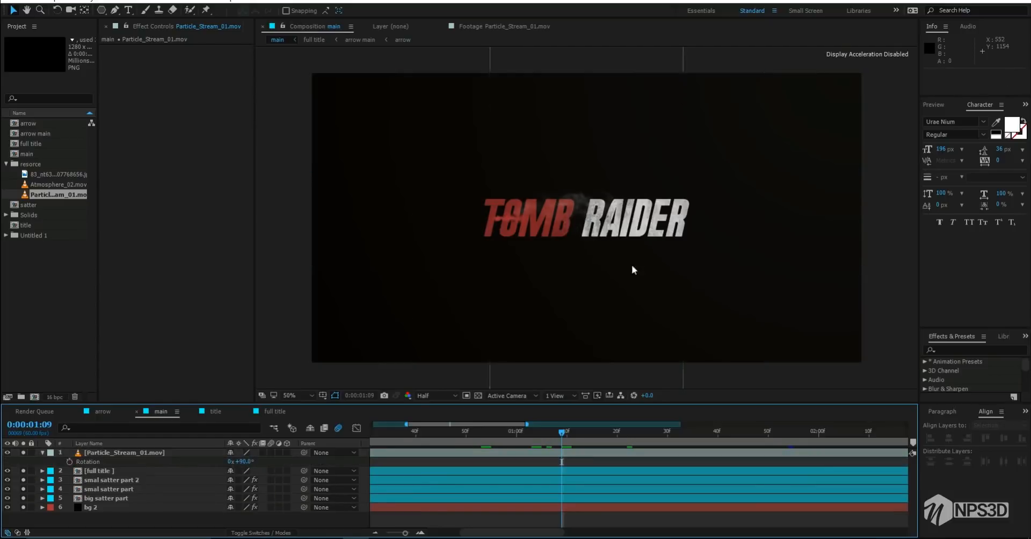
drag(608, 230, 602, 274)
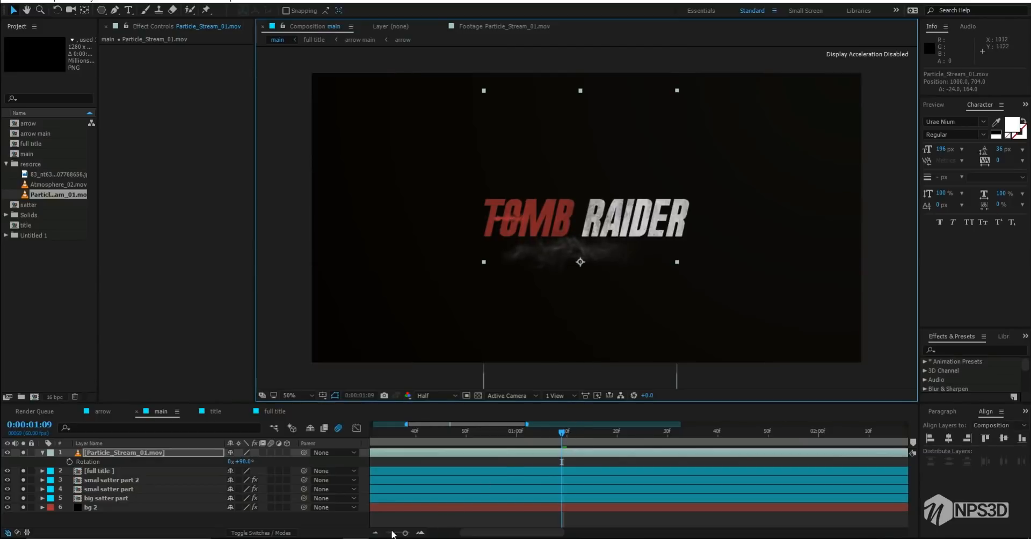
Shift the Particle_Stream_01.mov layer to start at 0:00:01:05 and time-stretch it to 67%
drag(404, 533, 386, 533)
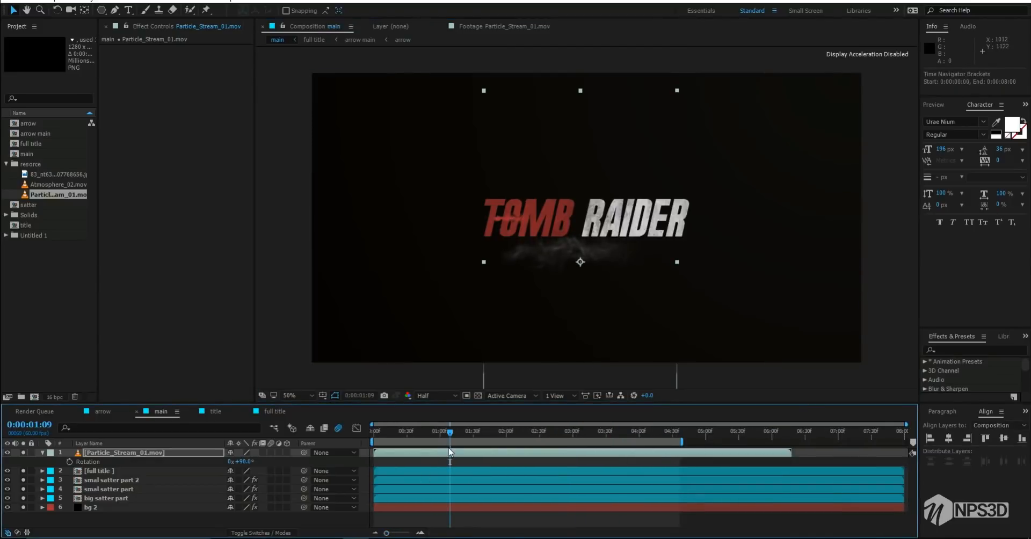
drag(455, 454, 528, 451)
right_click(528, 452)
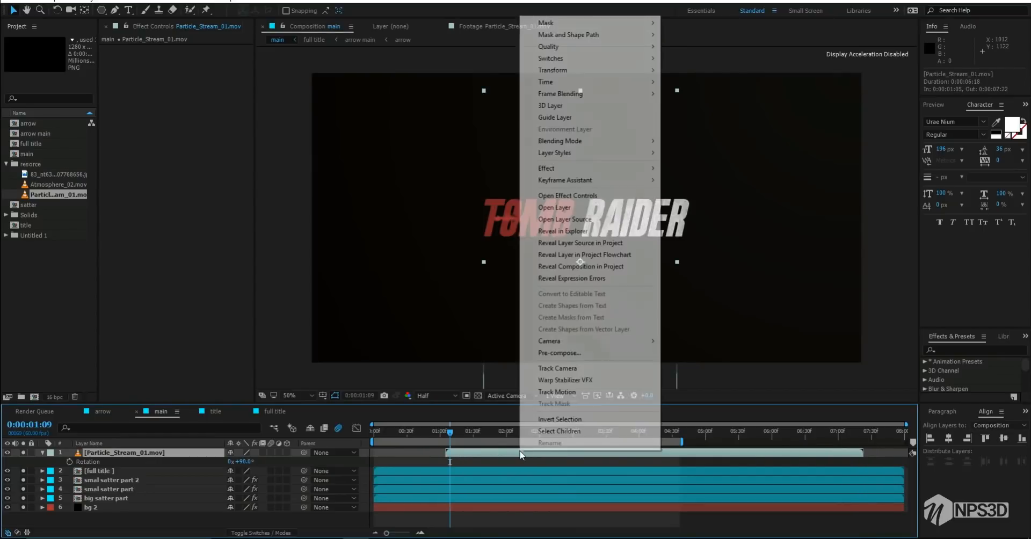
mouse_move(598, 85)
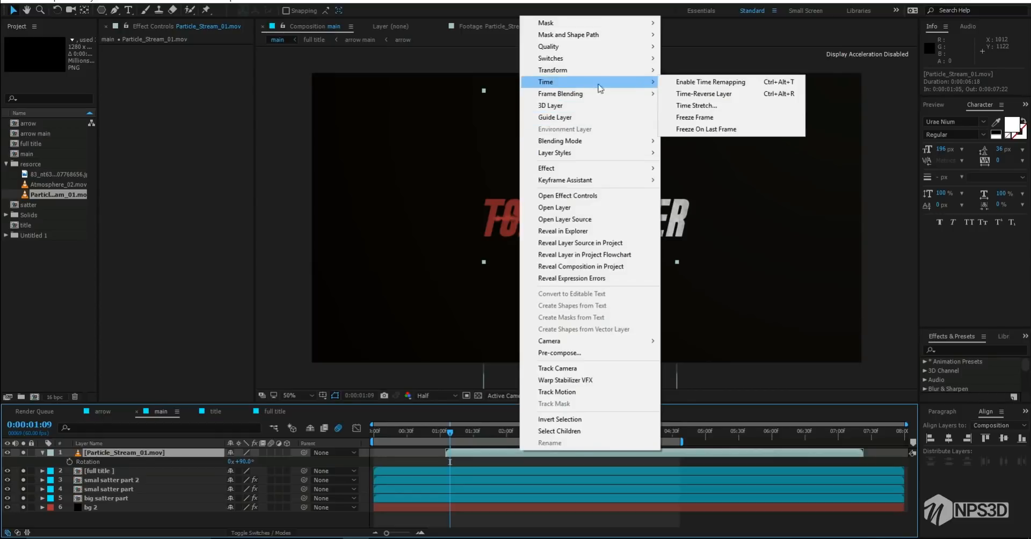
click(709, 106)
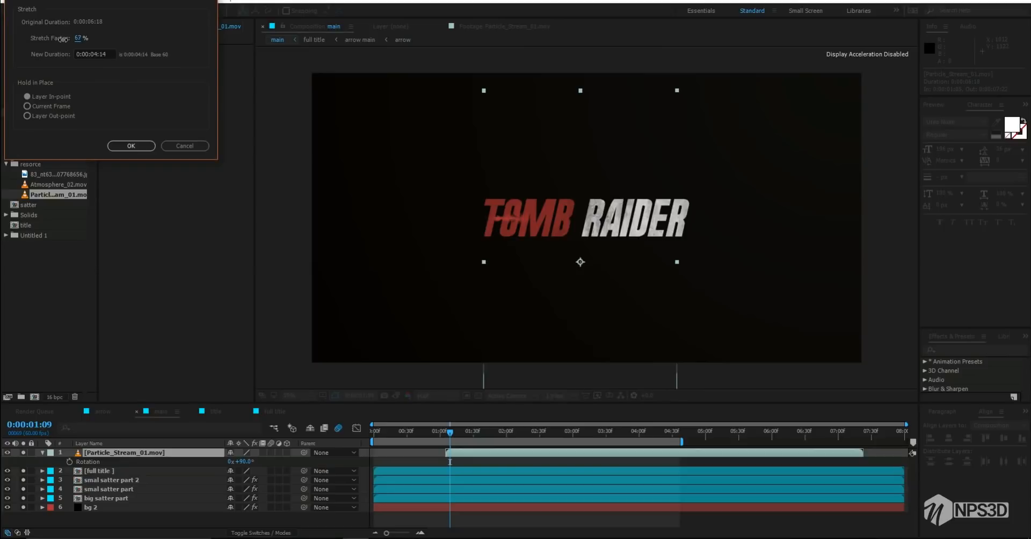
click(131, 145)
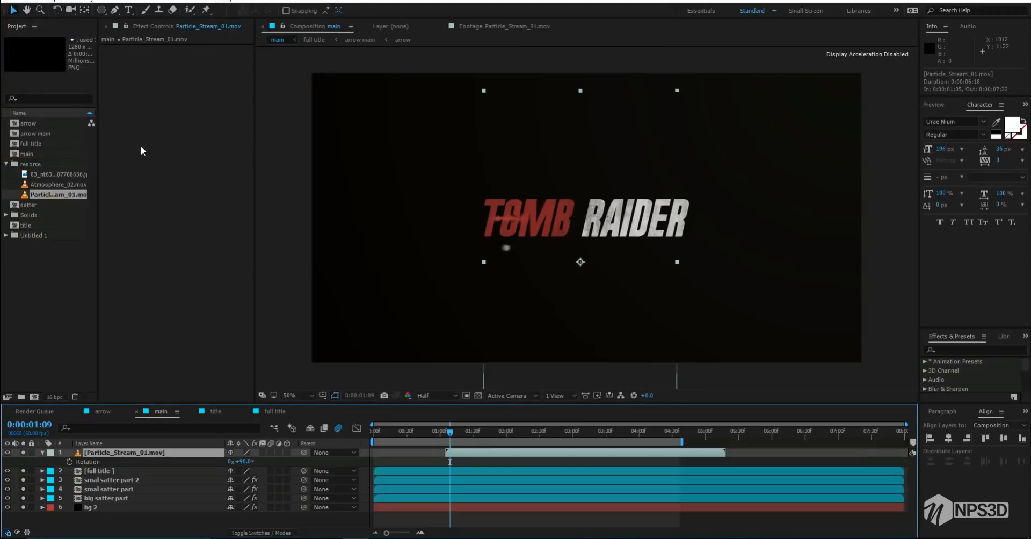
At 0:00:01:09, move the particle stream onto the arrow streak across TOMB, with the layer position at about 1020, 590
key(slash)
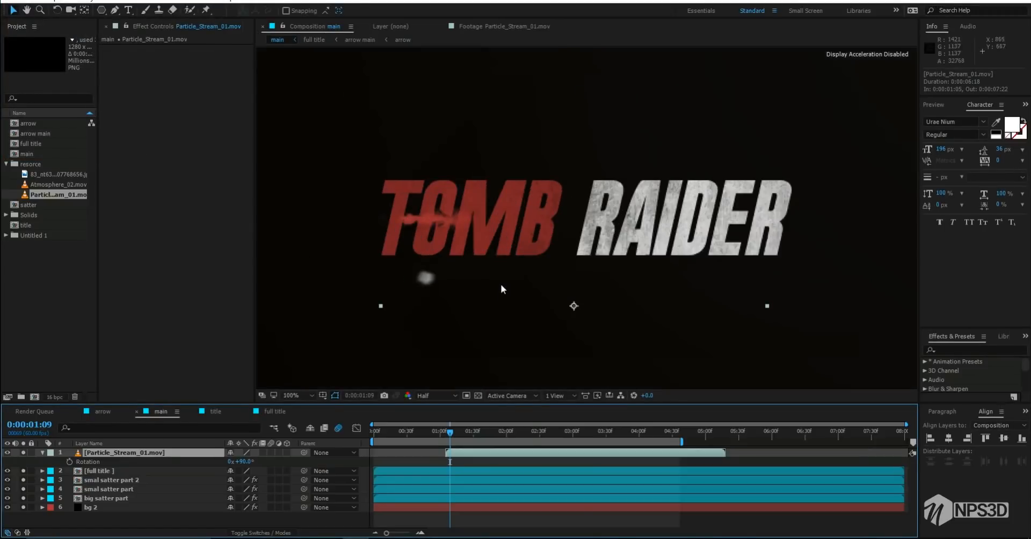
drag(462, 287, 456, 232)
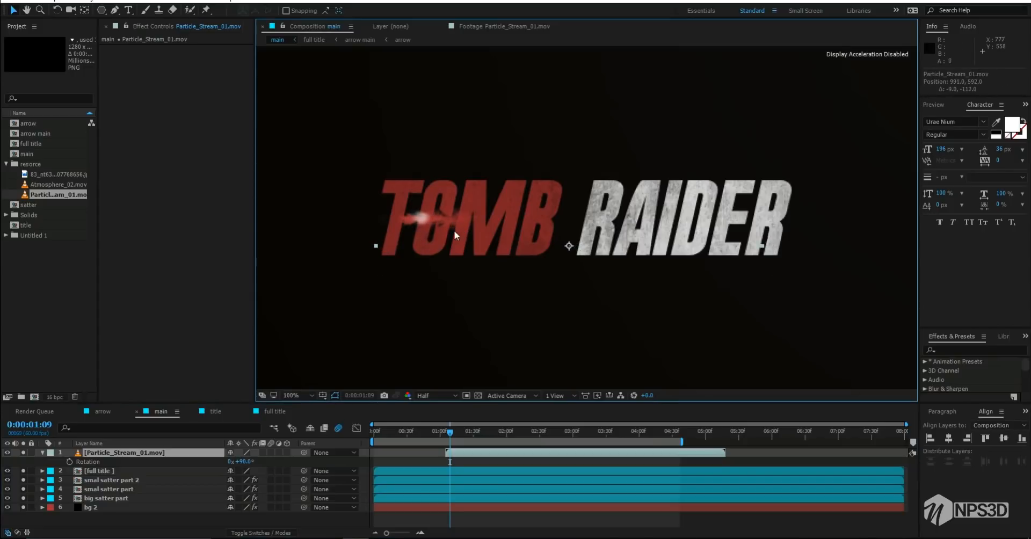
click(943, 108)
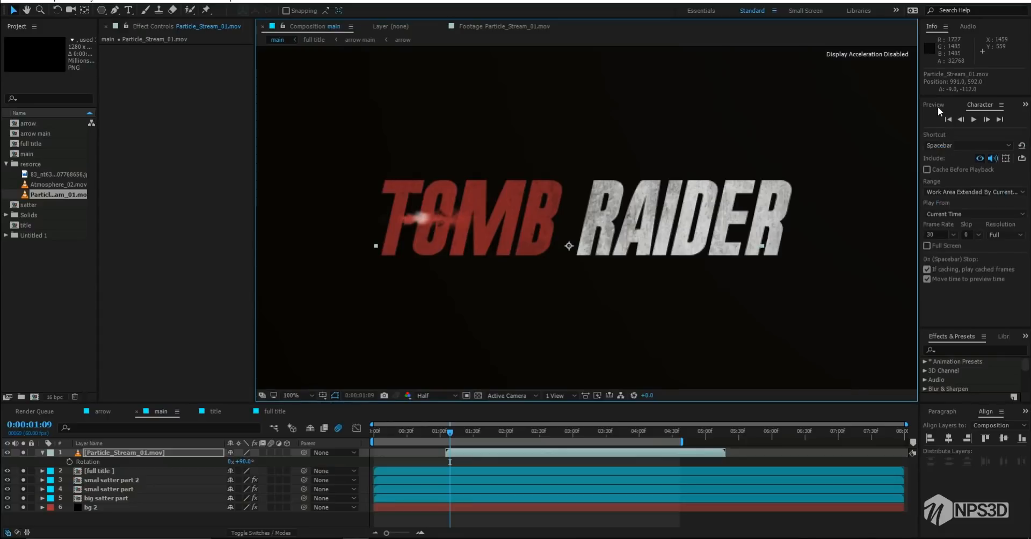
click(963, 122)
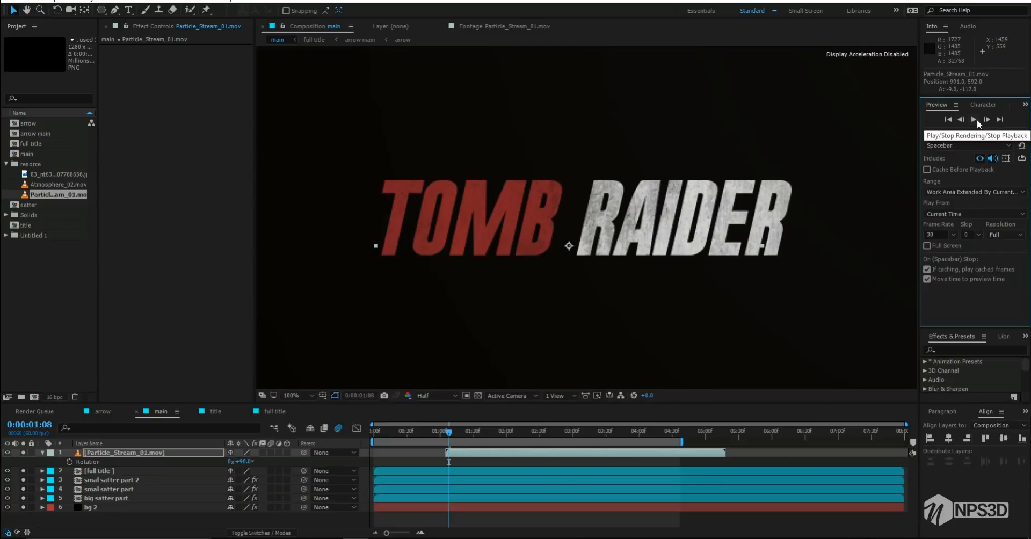
click(986, 120)
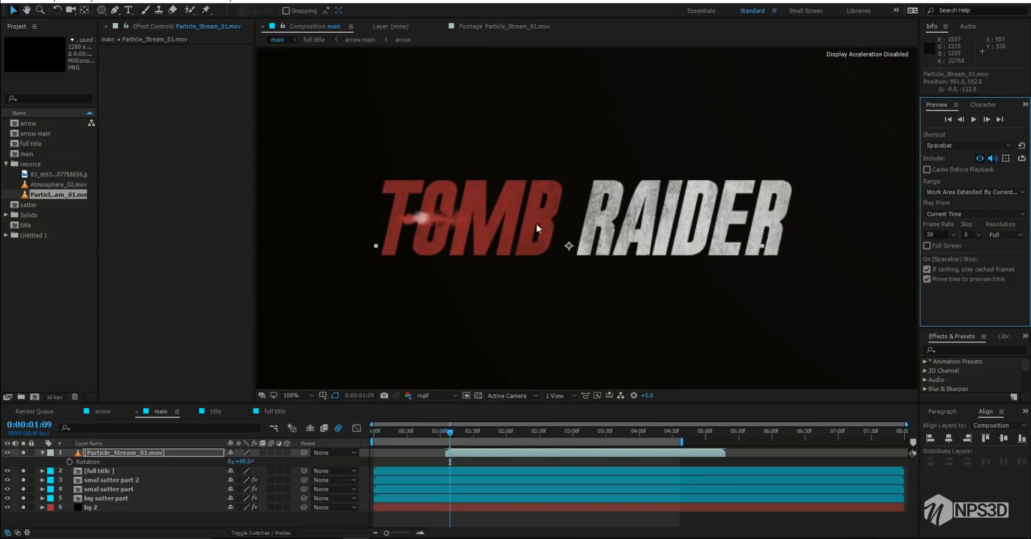
drag(440, 228, 454, 225)
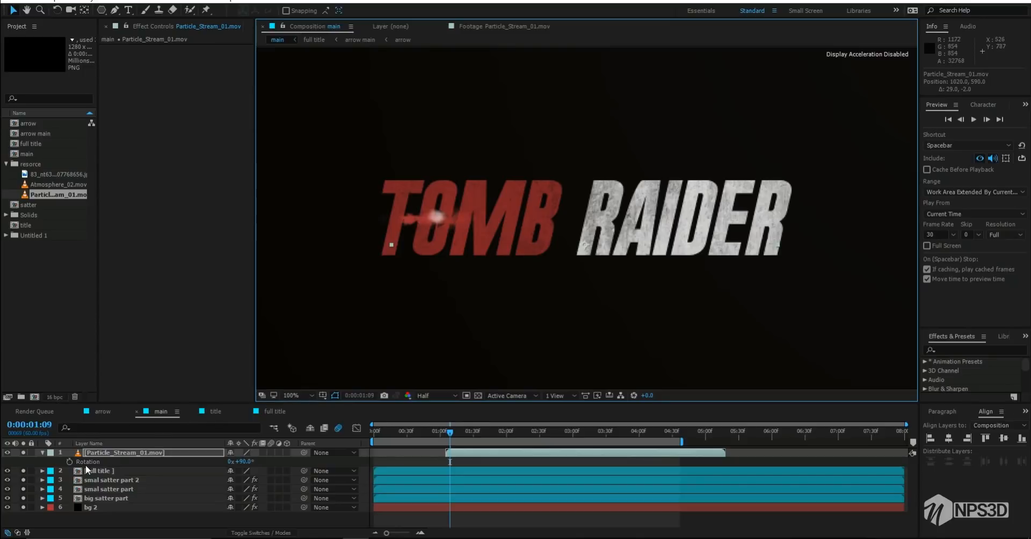
Keyframe the particle stream's Position from 0:00:01:09 to about 0:00:01:17 so it follows the white particles, ending at about 1352, 587
key(p)
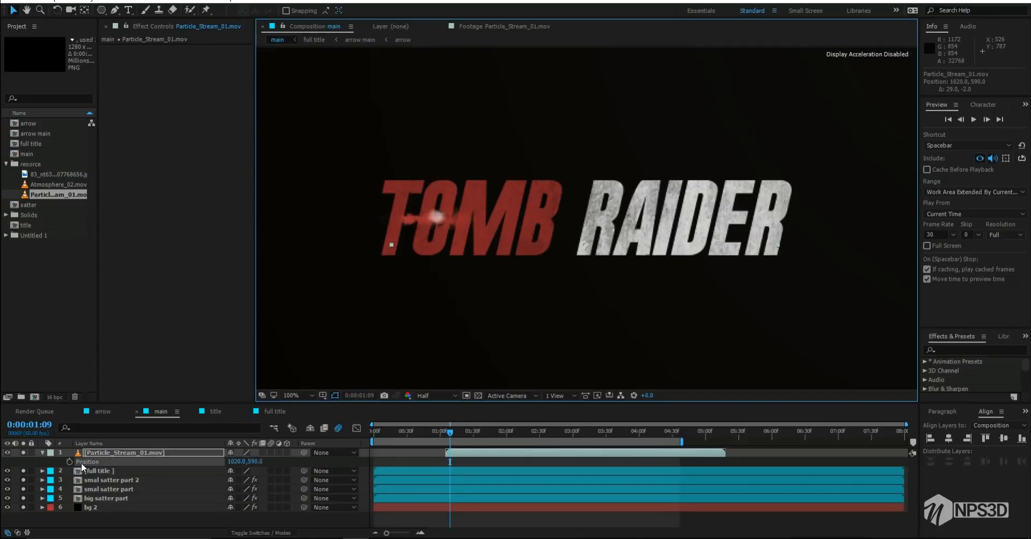
click(70, 462)
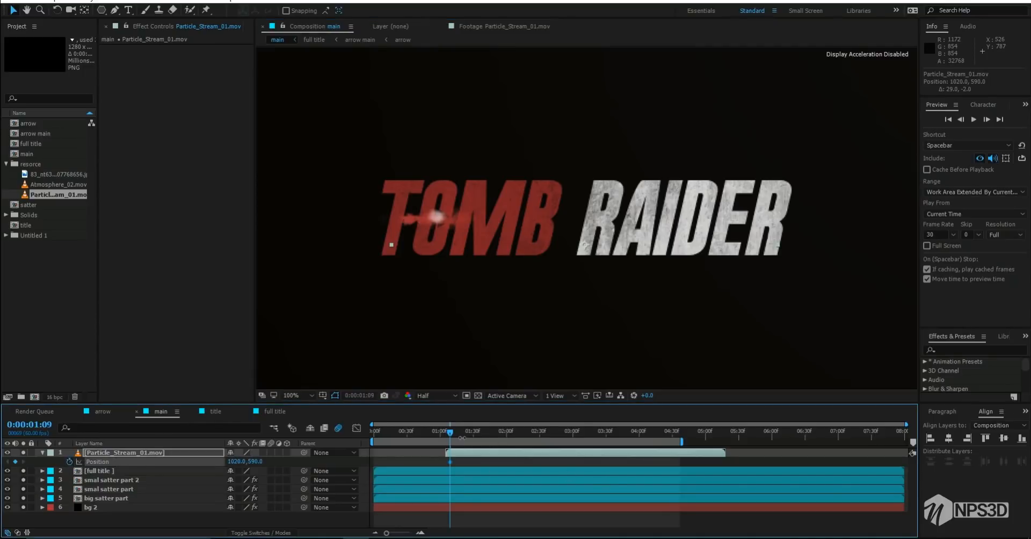
click(986, 120)
click(987, 120)
drag(548, 272, 748, 285)
click(986, 120)
click(987, 120)
click(987, 119)
click(986, 120)
click(986, 120)
click(987, 120)
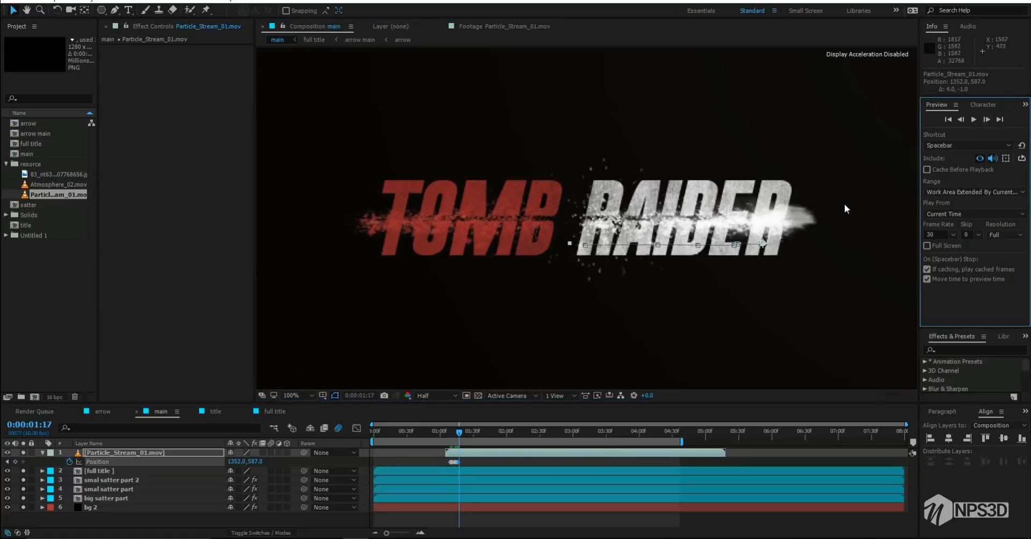
Check the particle motion frame by frame to 0:00:01:22 and preview the shatter section starting at 0:00:01:02
click(987, 120)
click(985, 123)
click(985, 123)
click(984, 123)
click(984, 123)
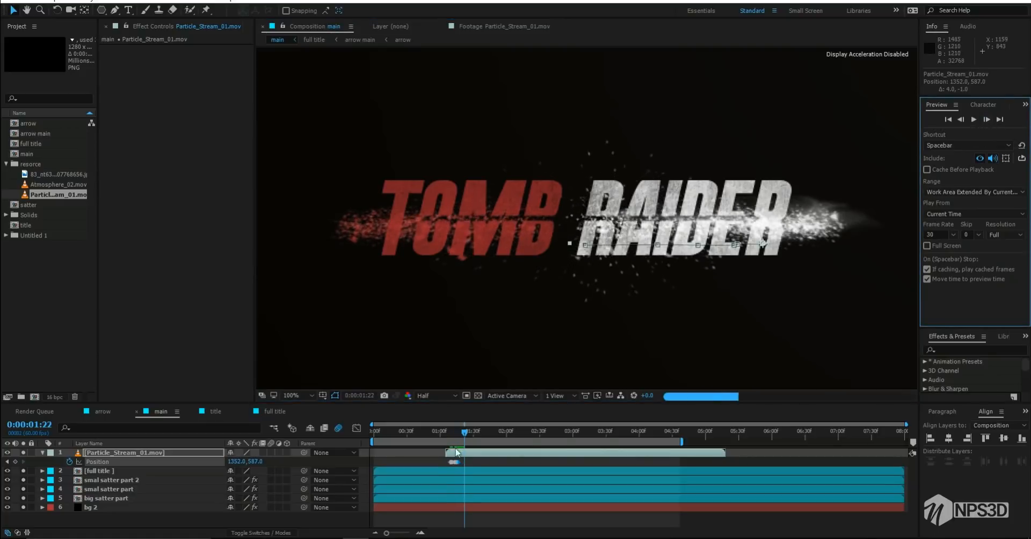
drag(457, 434, 362, 447)
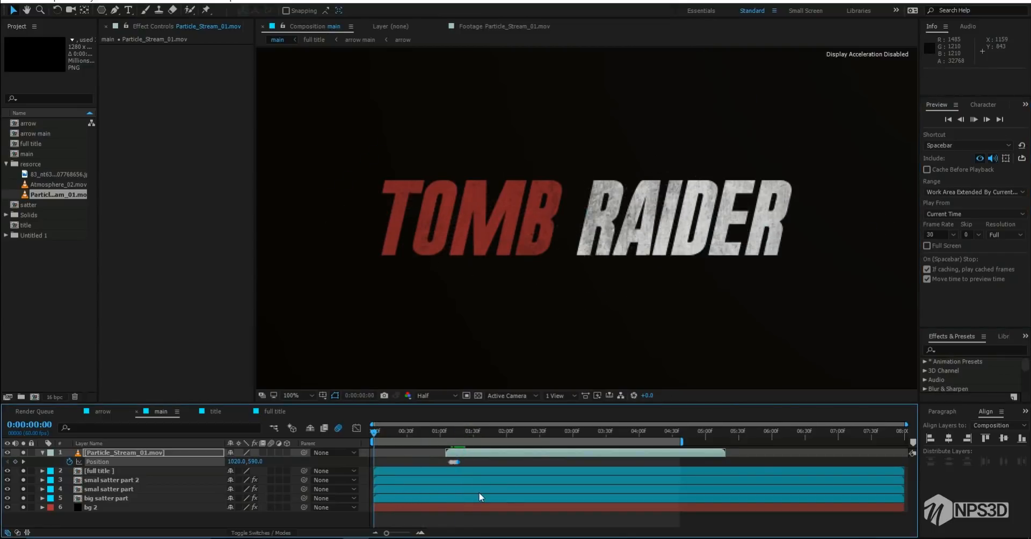
key(space)
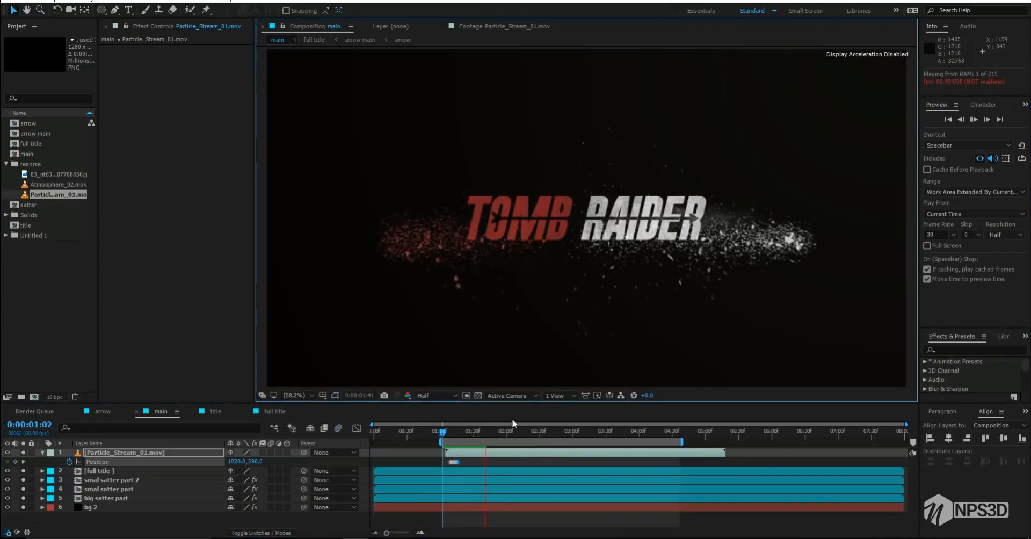
click(485, 433)
drag(485, 432, 443, 441)
key(space)
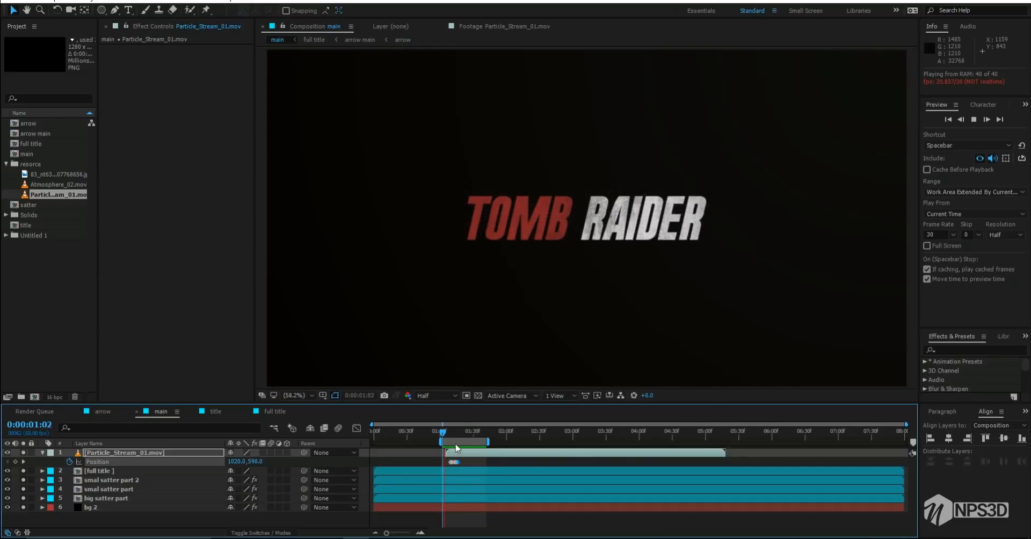
key(space)
drag(471, 437, 472, 437)
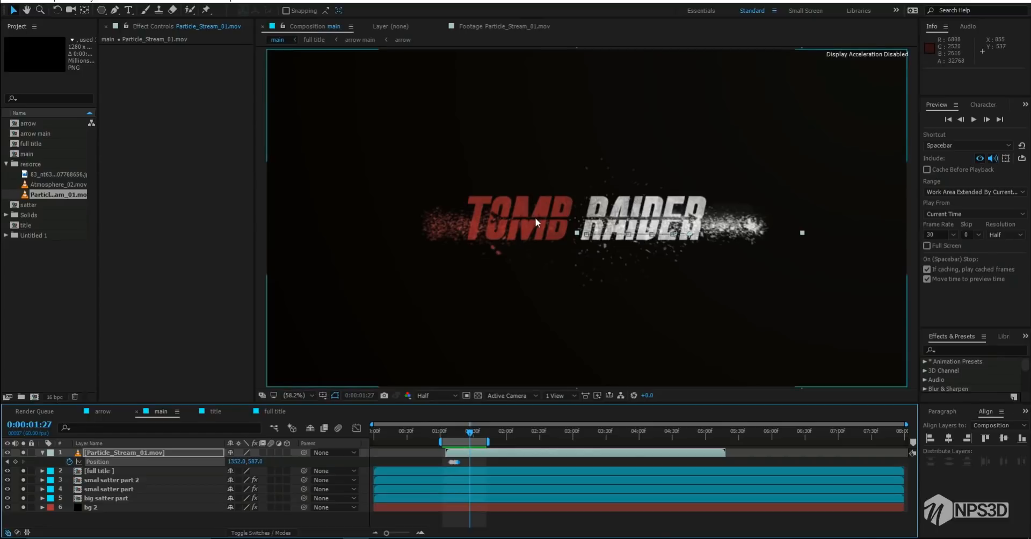
Duplicate the Particle_Stream_01.mov layer as a red-tinted stream for the word TOMB and preview it
click(170, 453)
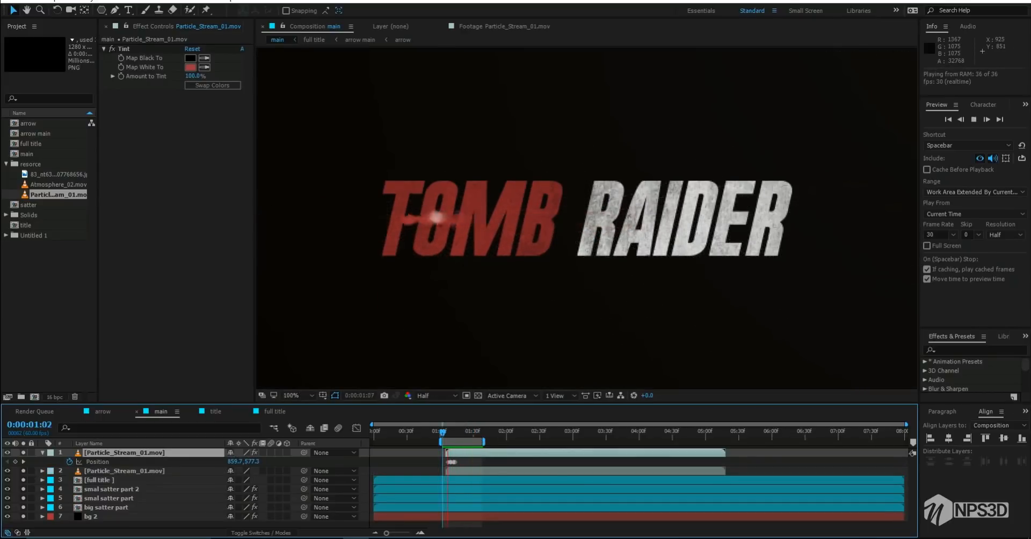
scroll(577, 318, down, 1)
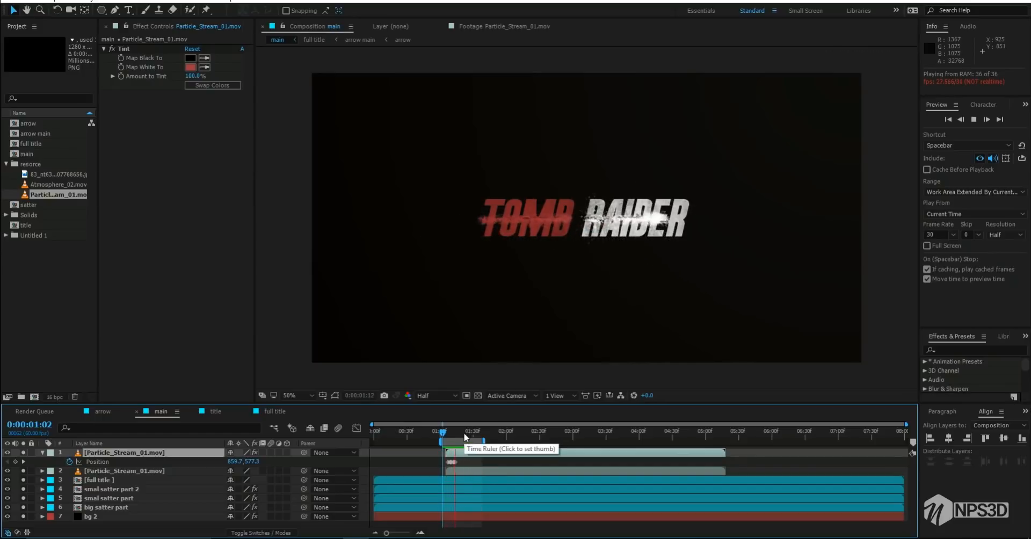
key(space)
key(period)
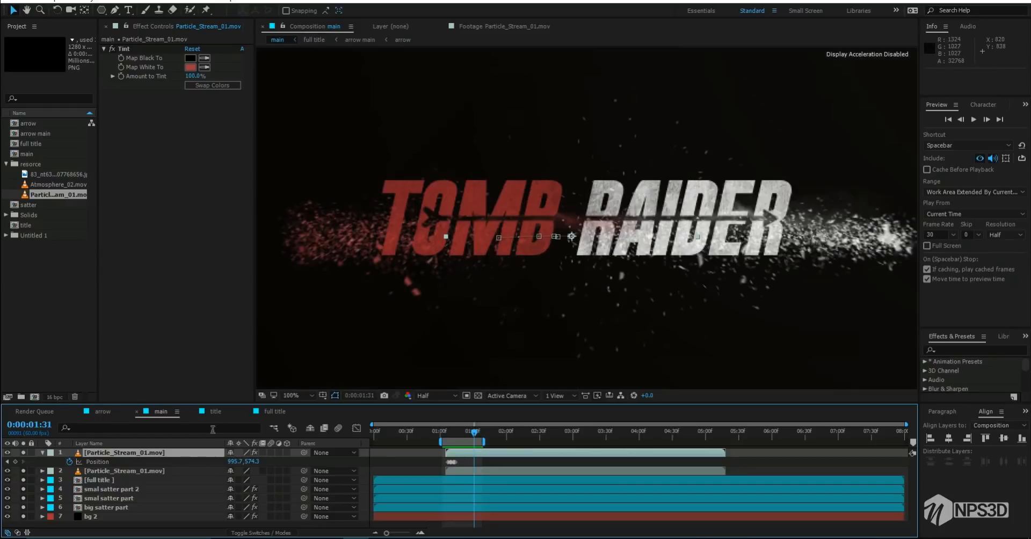
Set the opacity of the red-tinted particle stream layer to 78% and of the original particle stream layer to 69%
key(t)
click(232, 463)
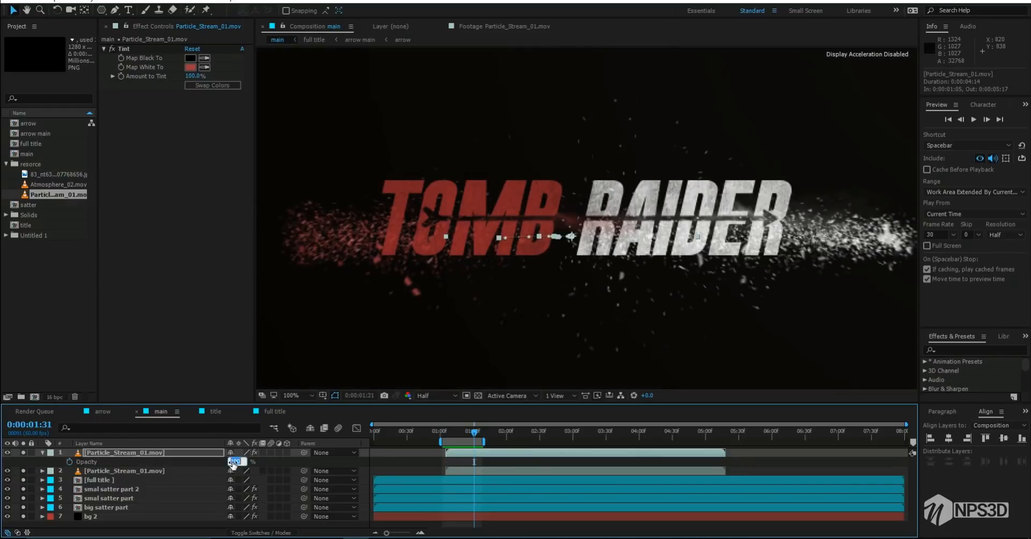
click(163, 472)
key(t)
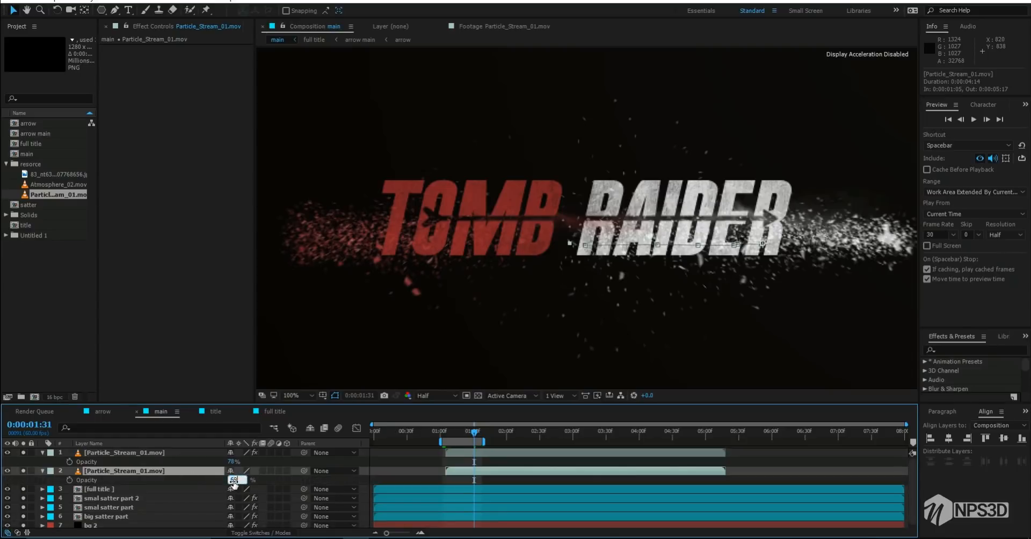
text(69)
click(266, 481)
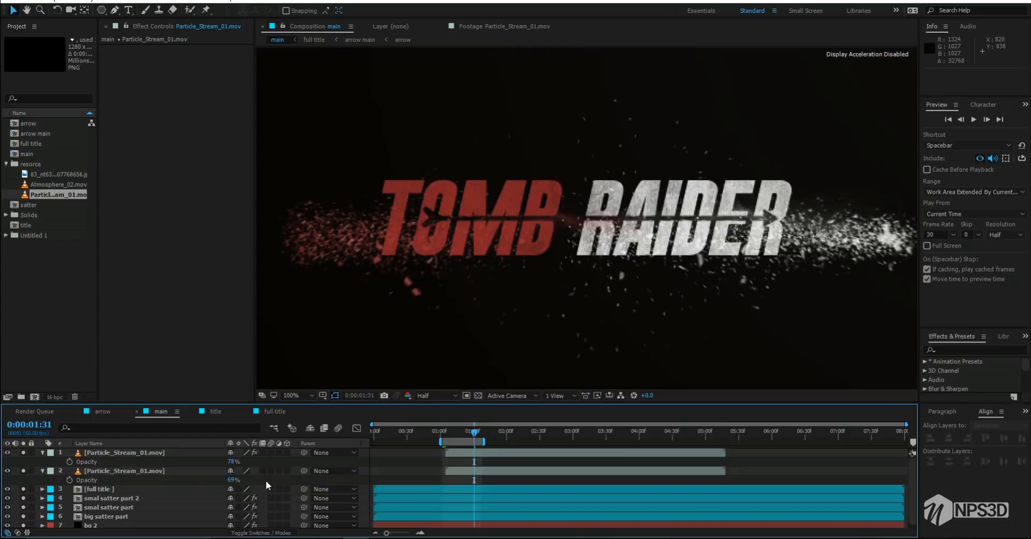
click(42, 454)
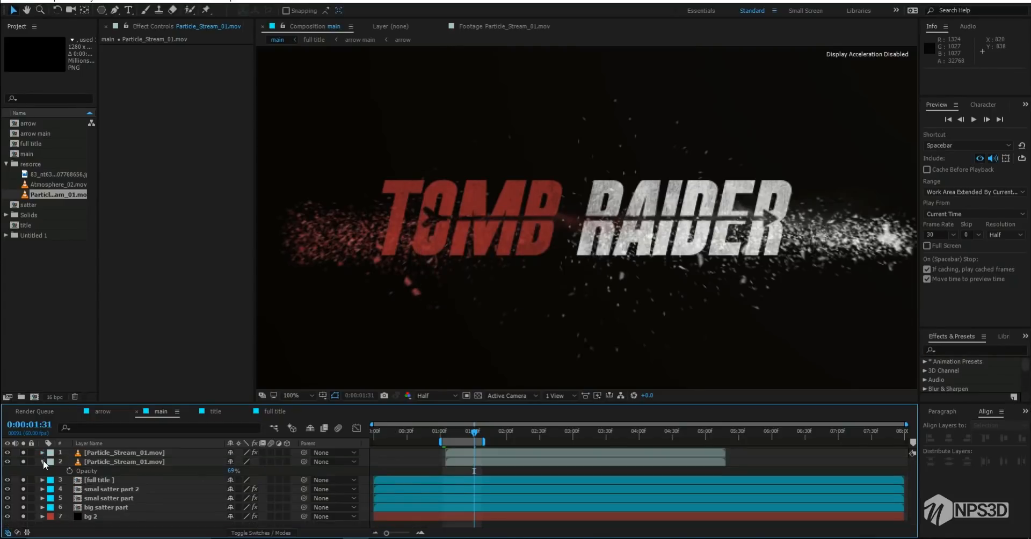
click(43, 462)
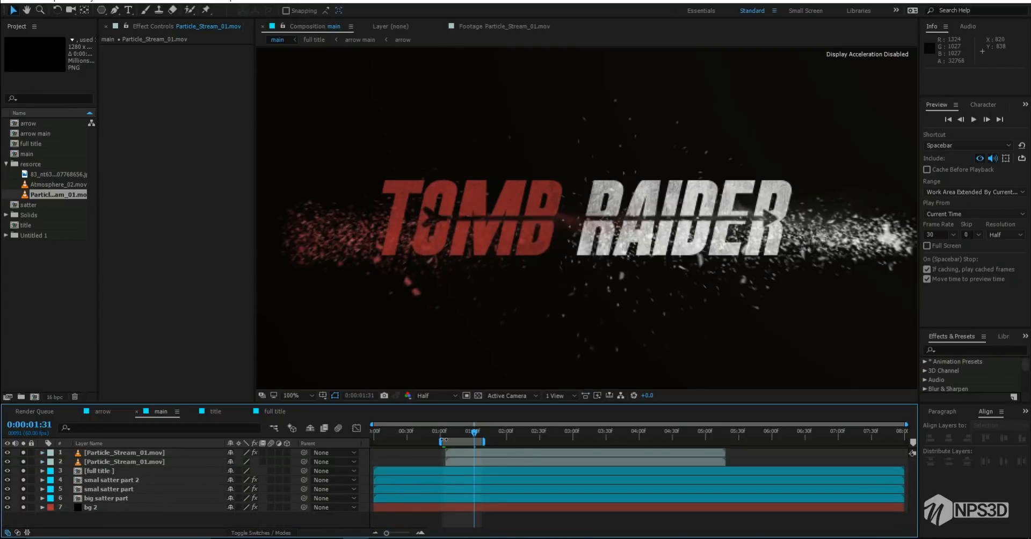
Extend the main composition's work area to run from 0:00:00:00 to 0:00:05:14
drag(441, 440, 372, 441)
drag(484, 441, 719, 437)
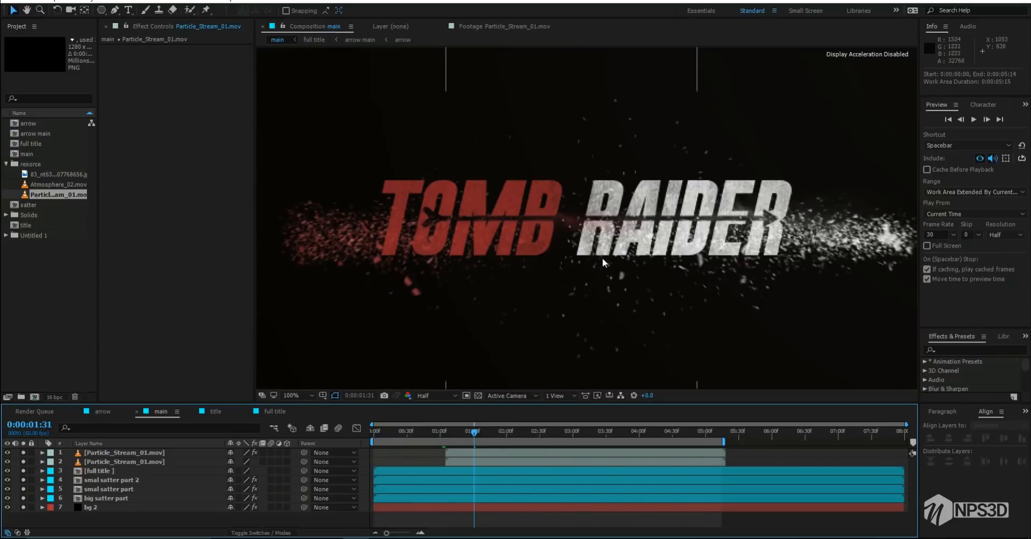
scroll(602, 262, down, 2)
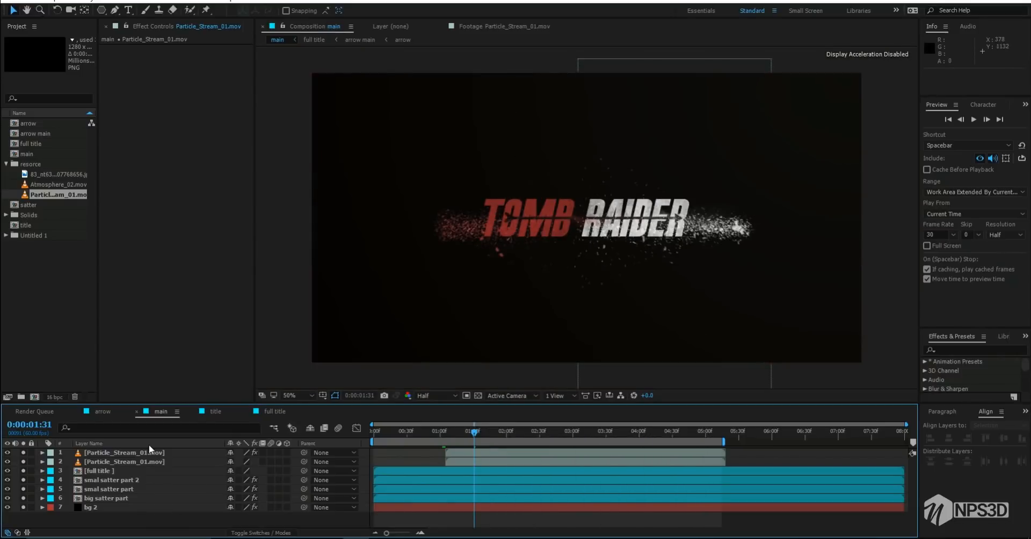
Pre-compose all seven layers of the main composition into a single layer
key(ctrl+a)
right_click(147, 469)
click(177, 376)
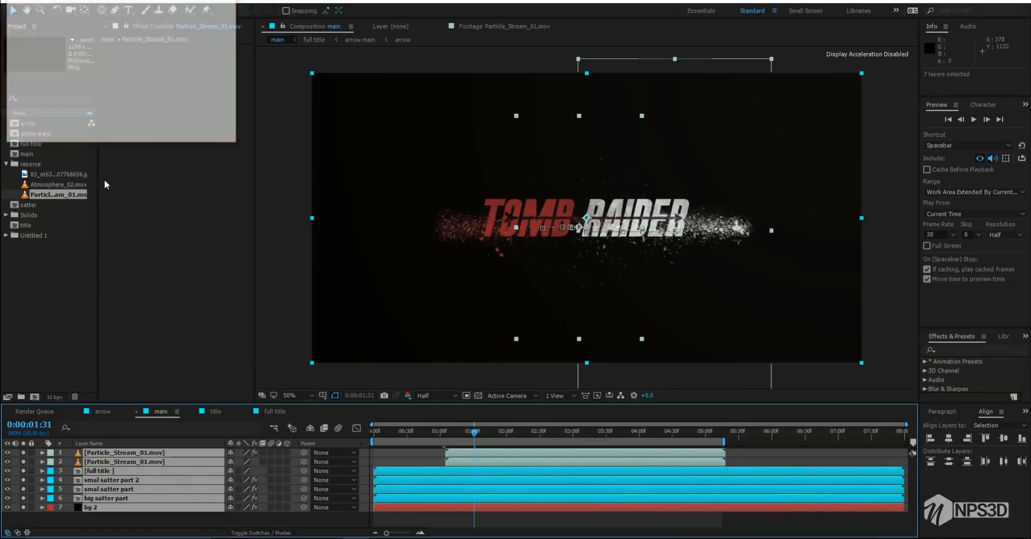
click(155, 135)
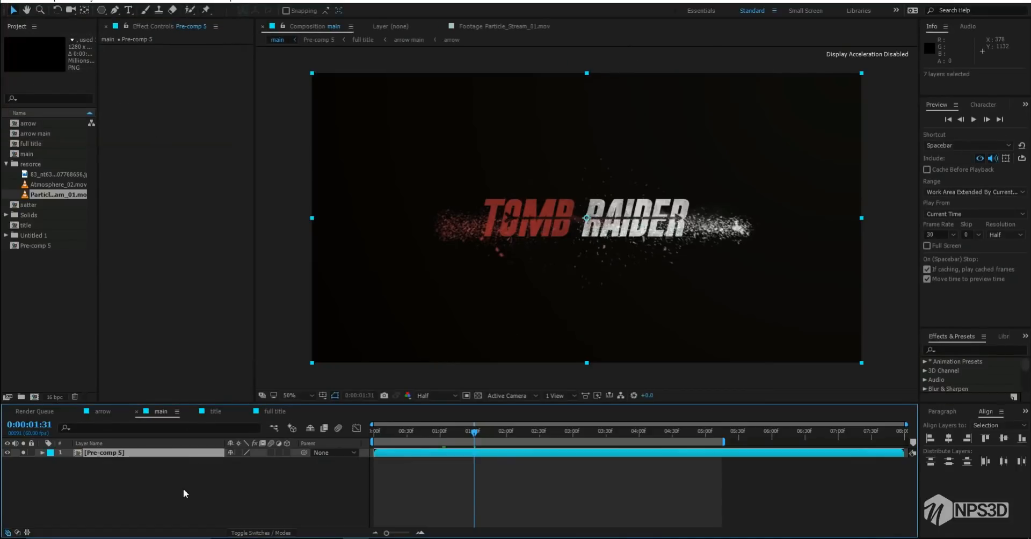
Enable time remapping on the pre-composed layer, go to 0:00:00:58 and open the layer's composition
click(169, 452)
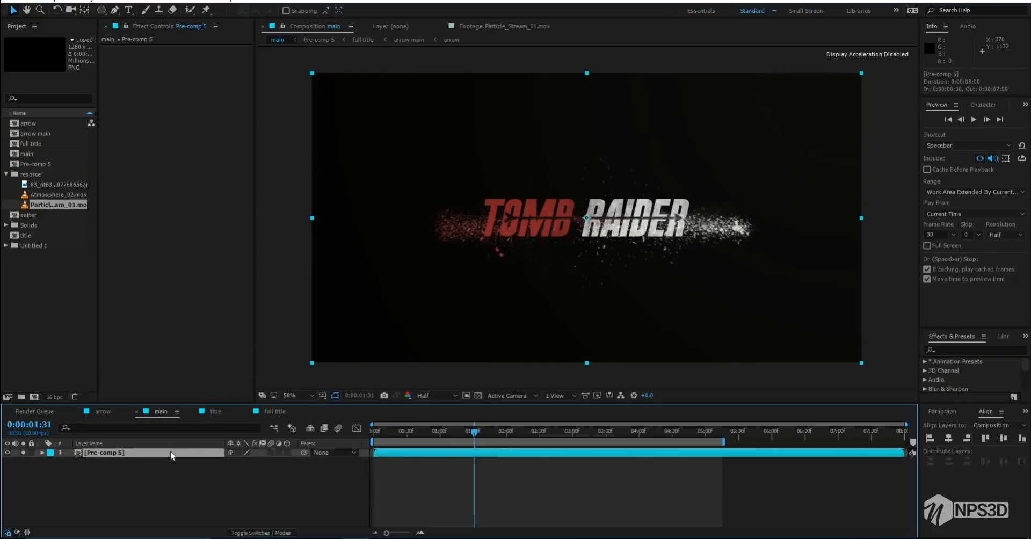
right_click(170, 453)
mouse_move(245, 81)
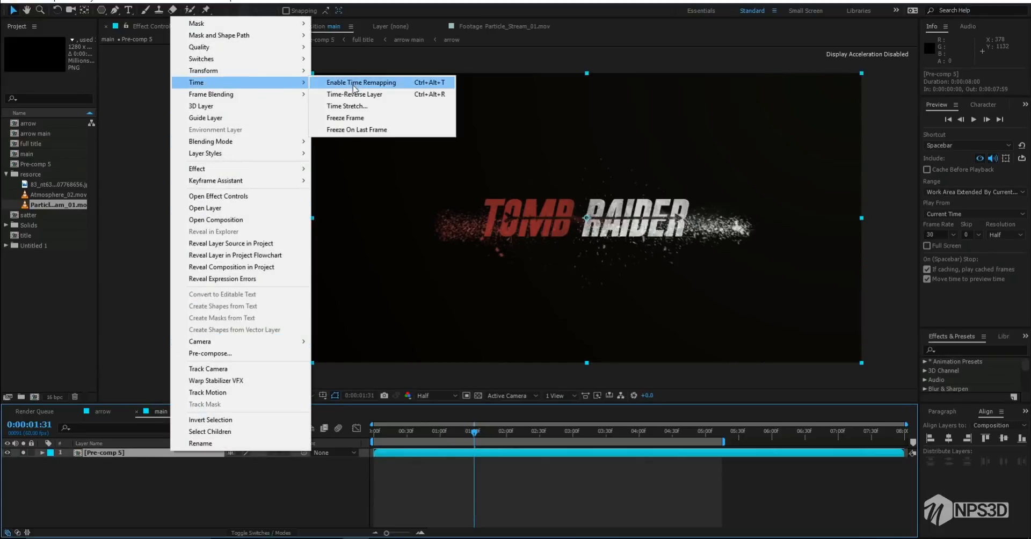
click(361, 82)
drag(466, 436, 438, 435)
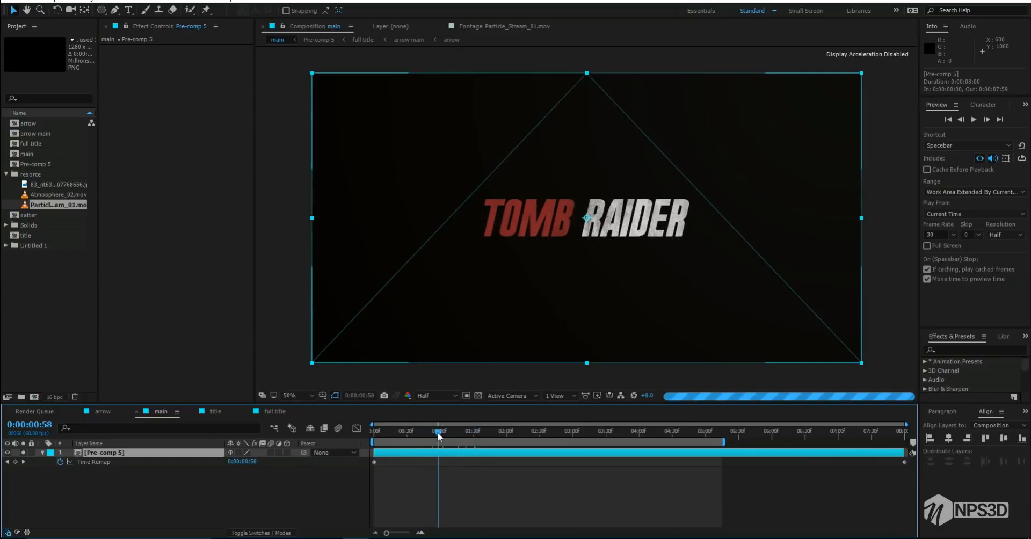
double_click(94, 454)
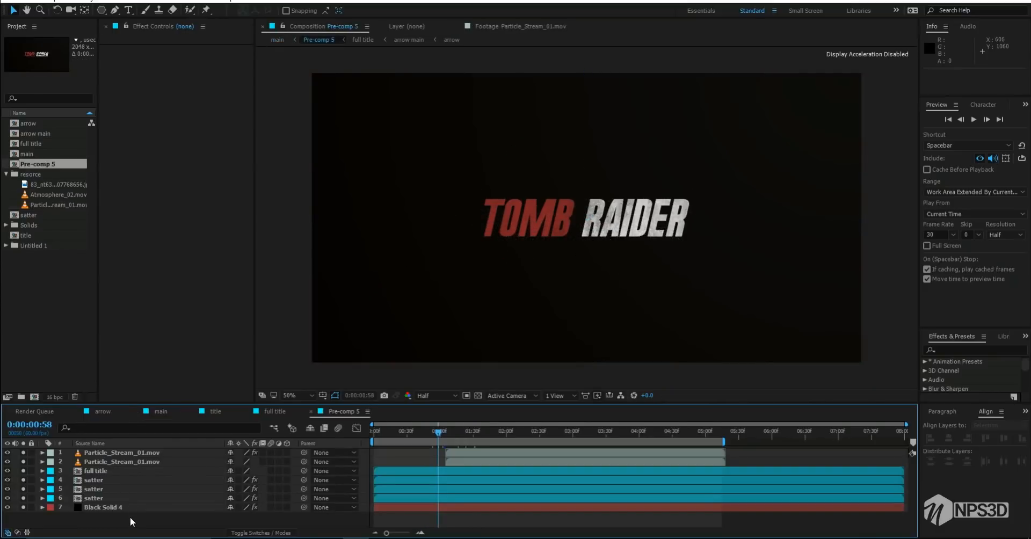
Add a two-node 35 mm camera to the pre-composition and make every footage, title and shatter layer 3D, leaving the black solid 2D
right_click(130, 517)
mouse_move(162, 415)
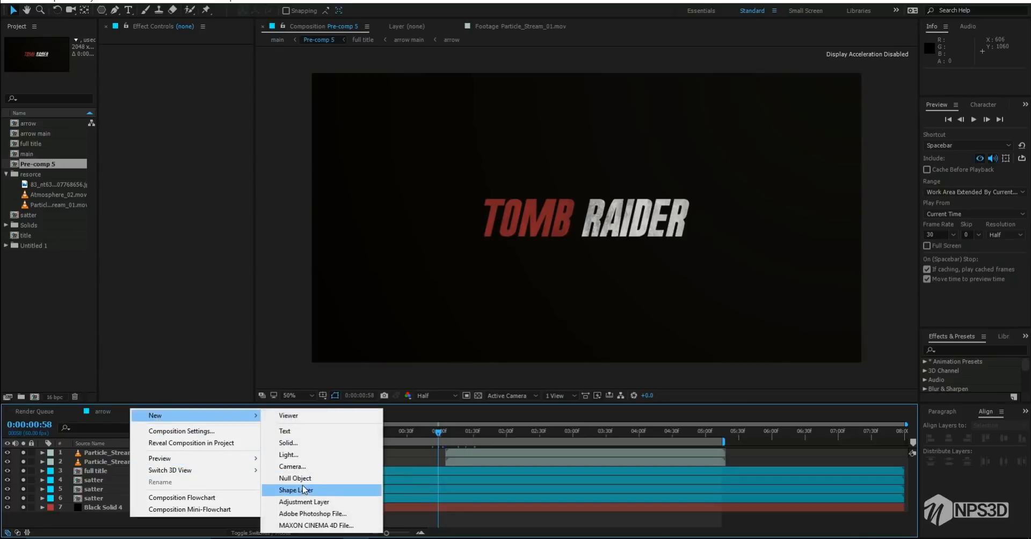
click(292, 466)
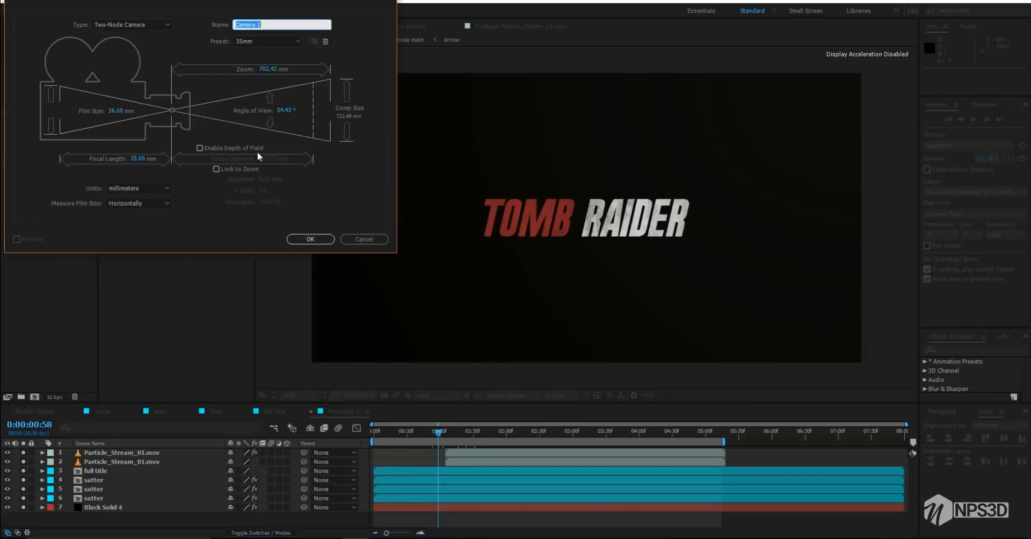
click(303, 238)
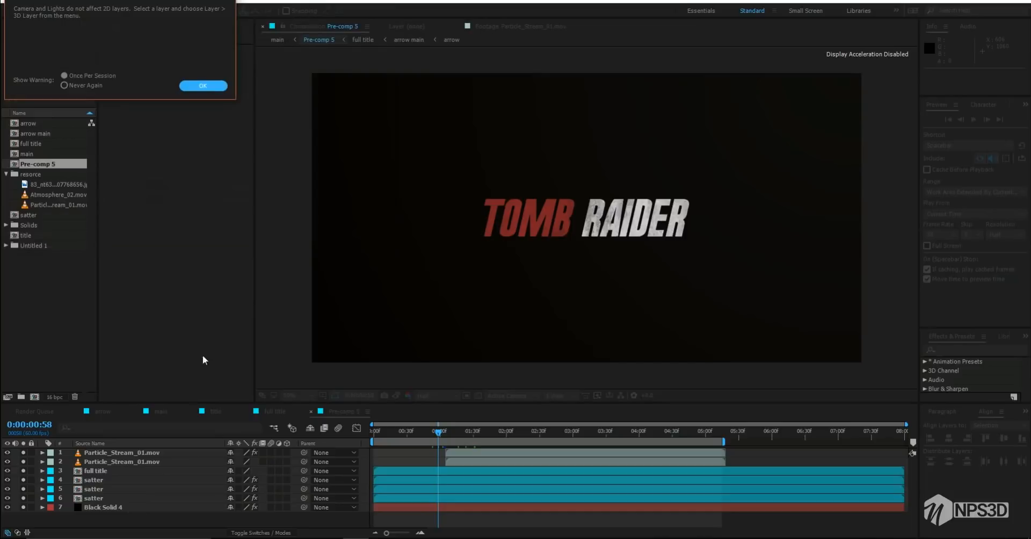
click(199, 86)
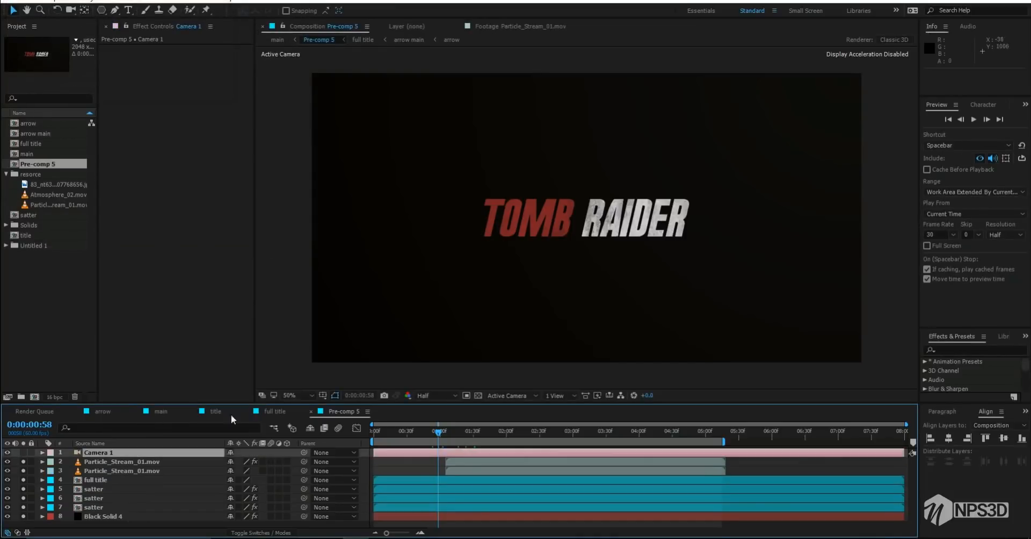
click(94, 479)
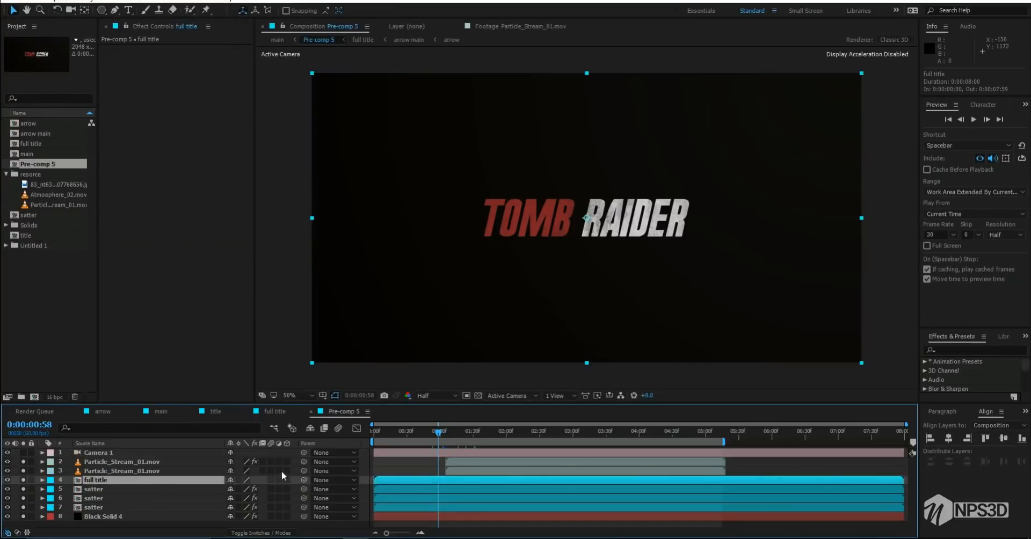
drag(286, 462, 293, 505)
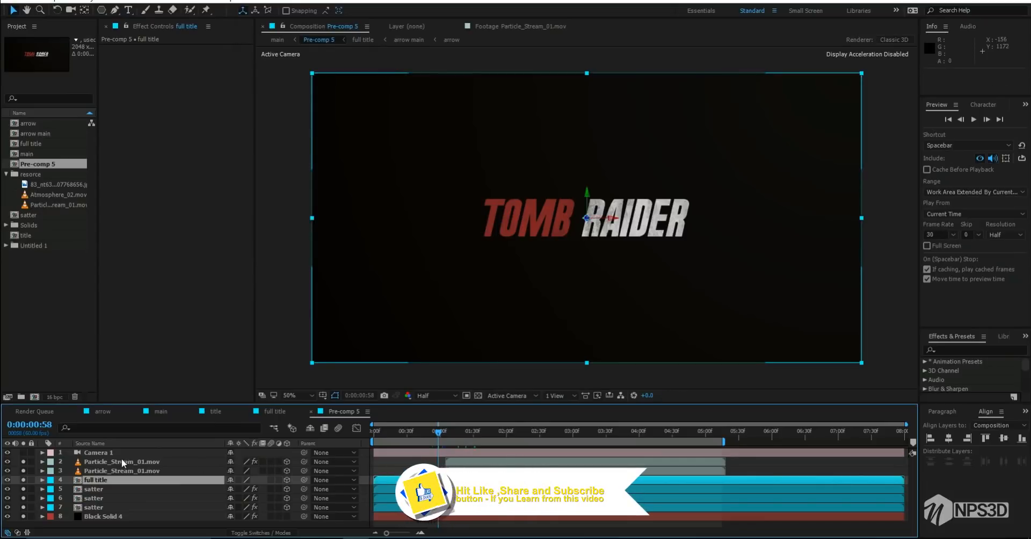
Keyframe the camera's position at 0:00:00:00, then dolly it in to about Z -1529 at 0:00:05:15
click(103, 452)
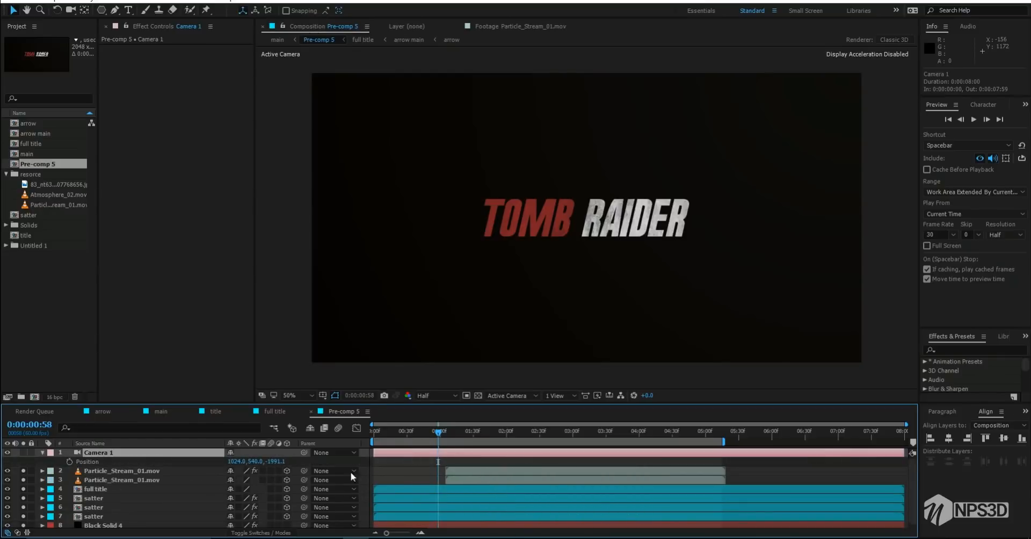
key(alt+shift+p)
drag(439, 461, 373, 461)
click(603, 431)
drag(665, 429, 722, 430)
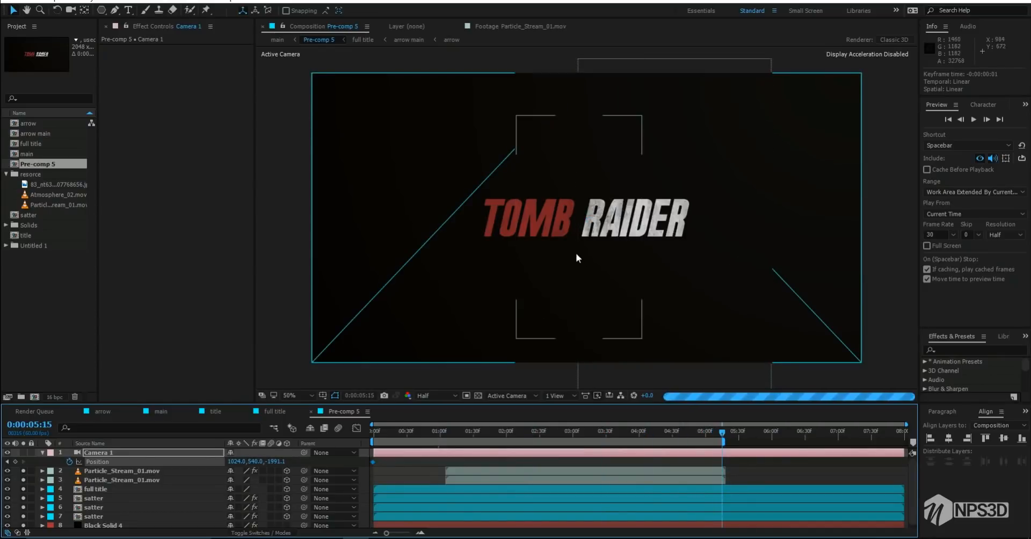
key(c)
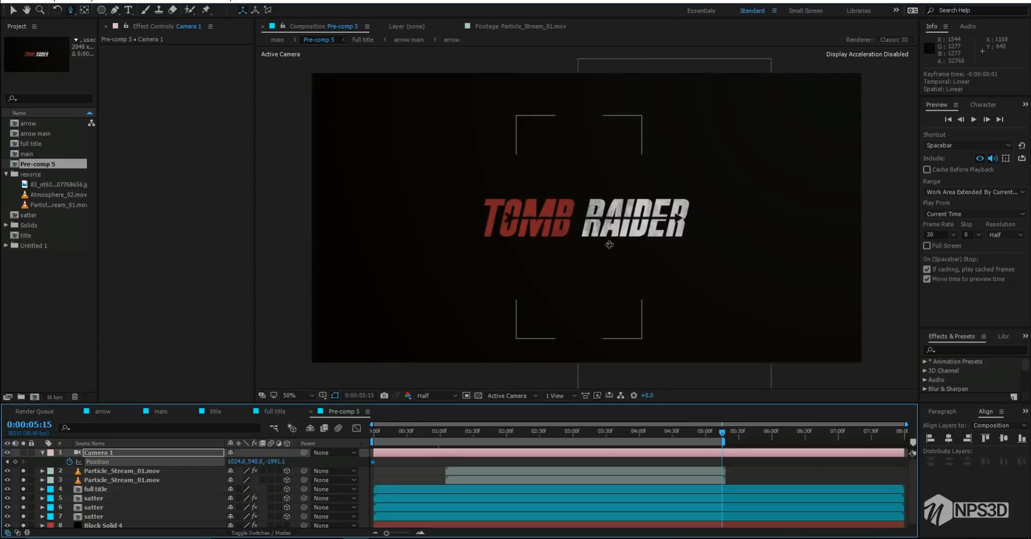
drag(612, 231, 578, 286)
Return to 0:00:00:00, dolly the camera back to about Z -2233 and check the movement along the timeline
click(339, 447)
key(Home)
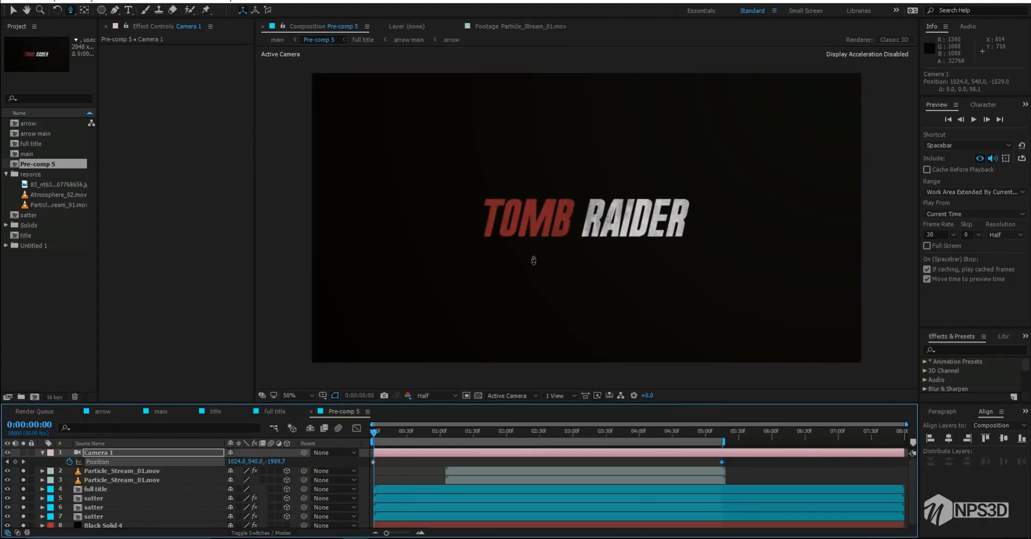
drag(534, 259, 521, 277)
click(446, 431)
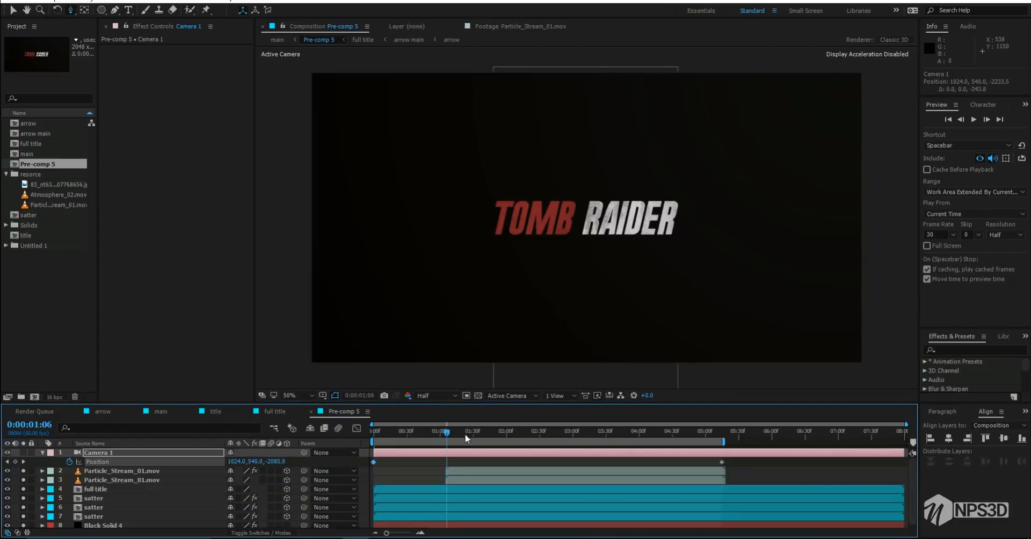
click(495, 433)
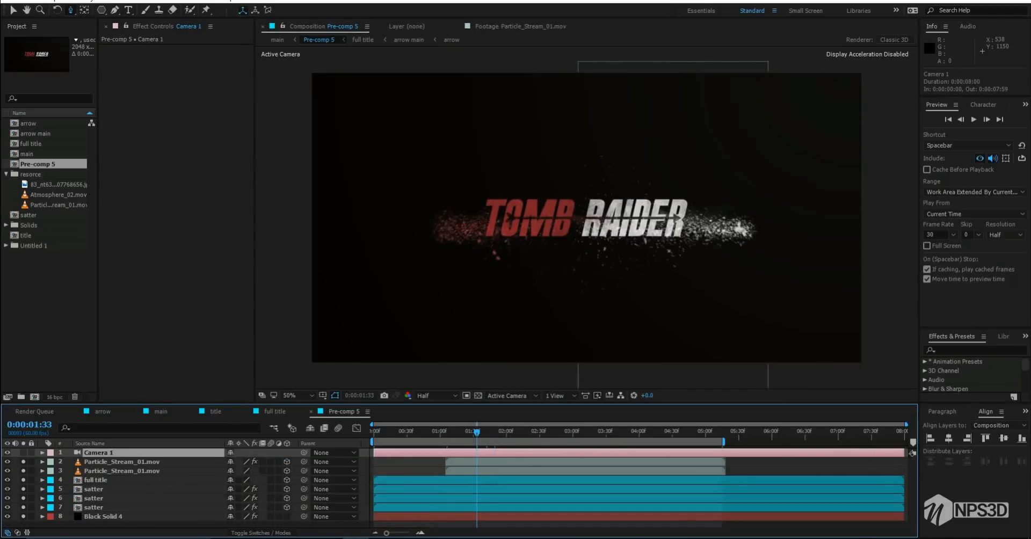
Add the expression wiggle(.2,12) to the camera's Point of Interest and check the motion at several times
key(a)
alt+click(69, 462)
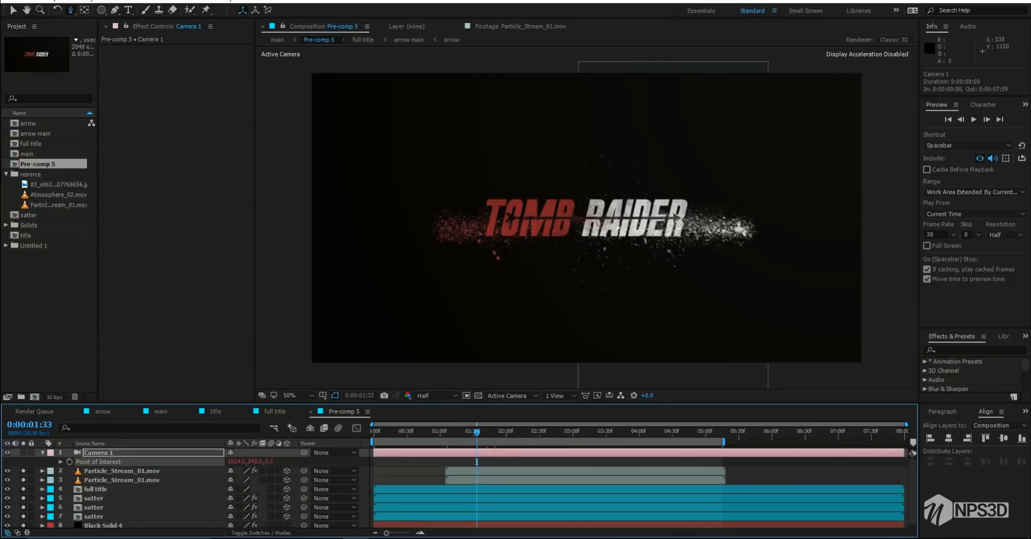
text(wiggle(.2,12)
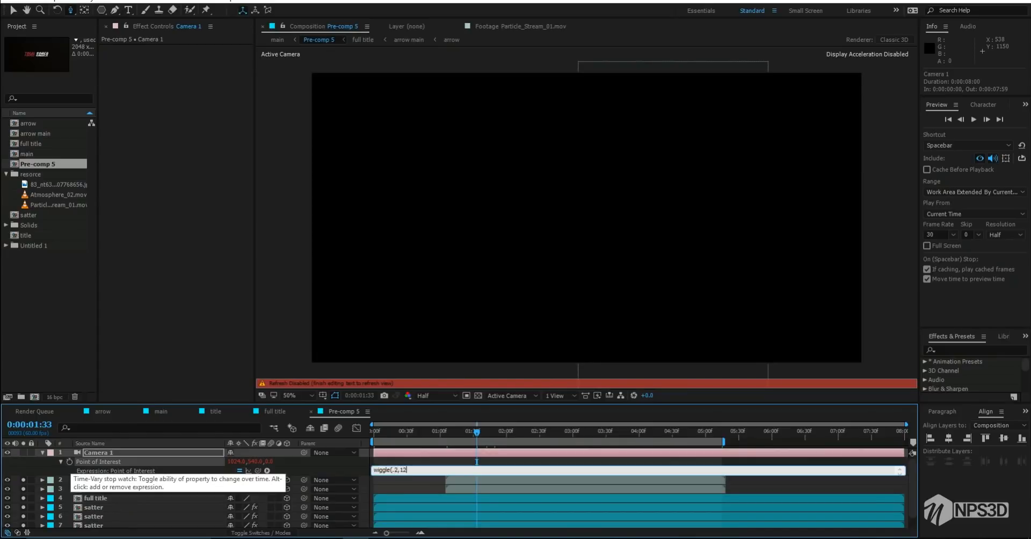
click(443, 471)
click(562, 434)
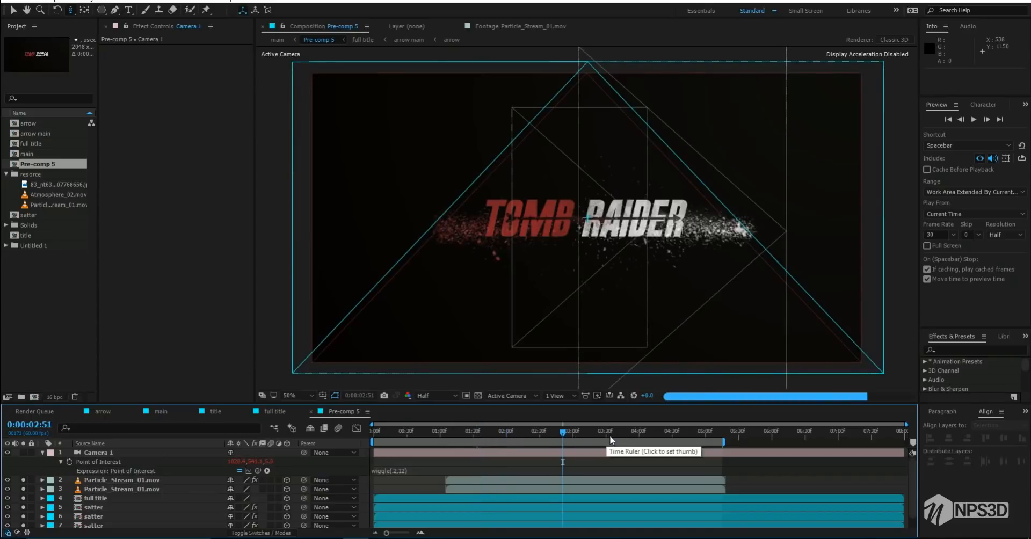
click(633, 436)
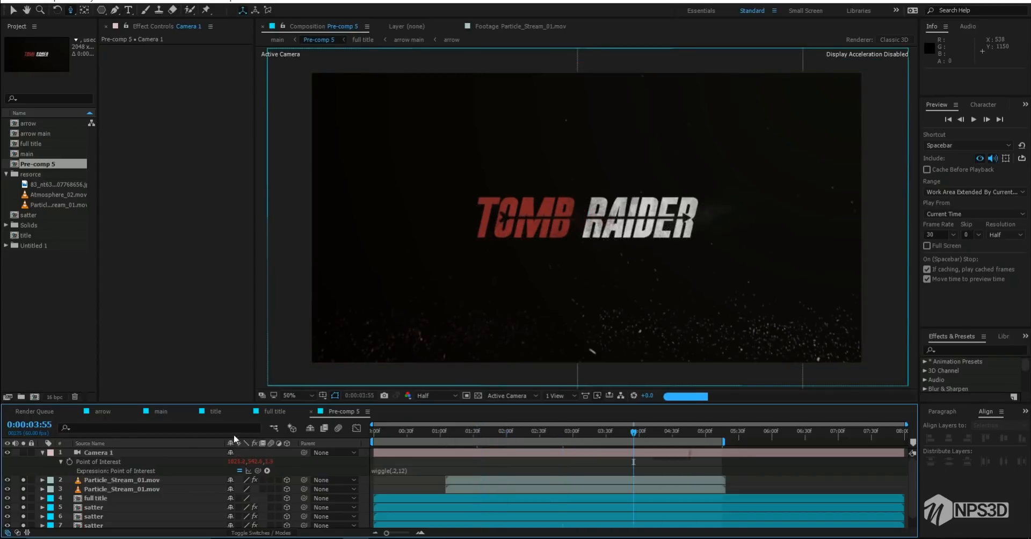
click(40, 453)
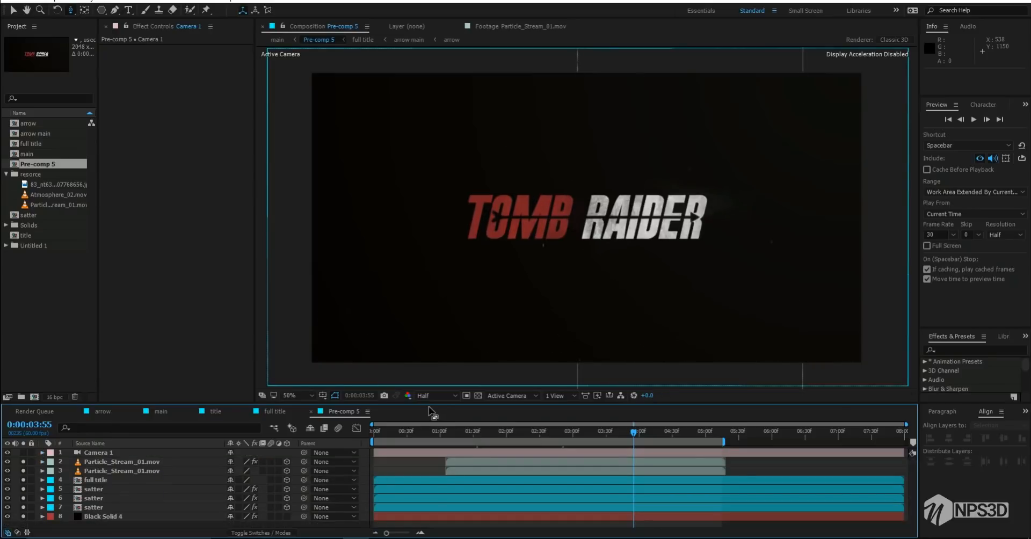
click(498, 433)
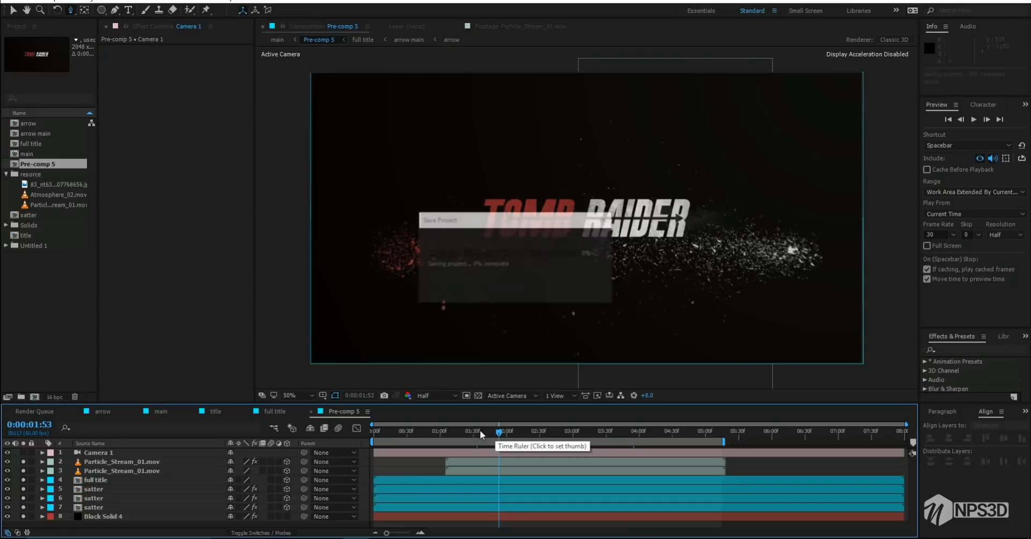
In the main composition, add a time remap keyframe to the pre-composed layer at 0:00:01:38, just after the title shatters
click(273, 411)
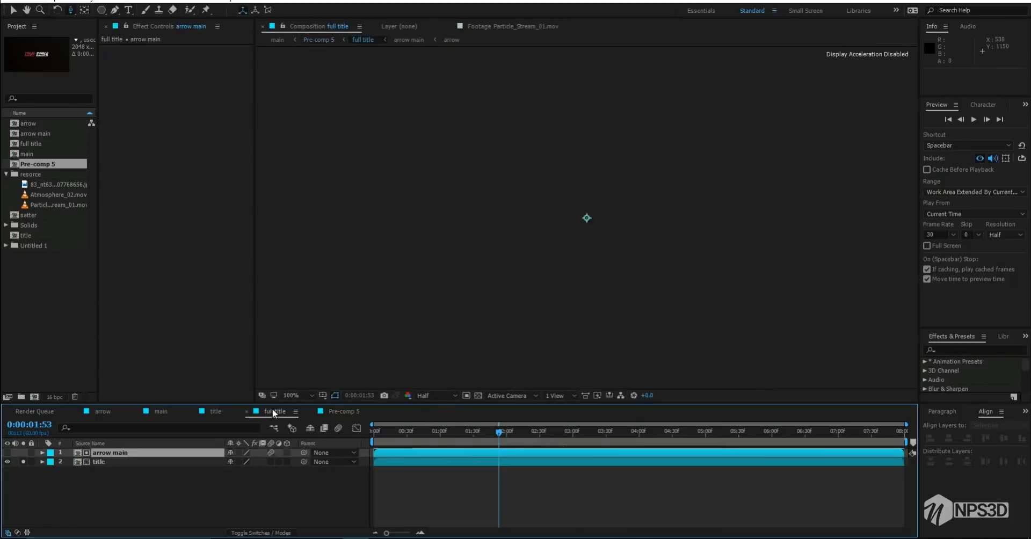
click(157, 412)
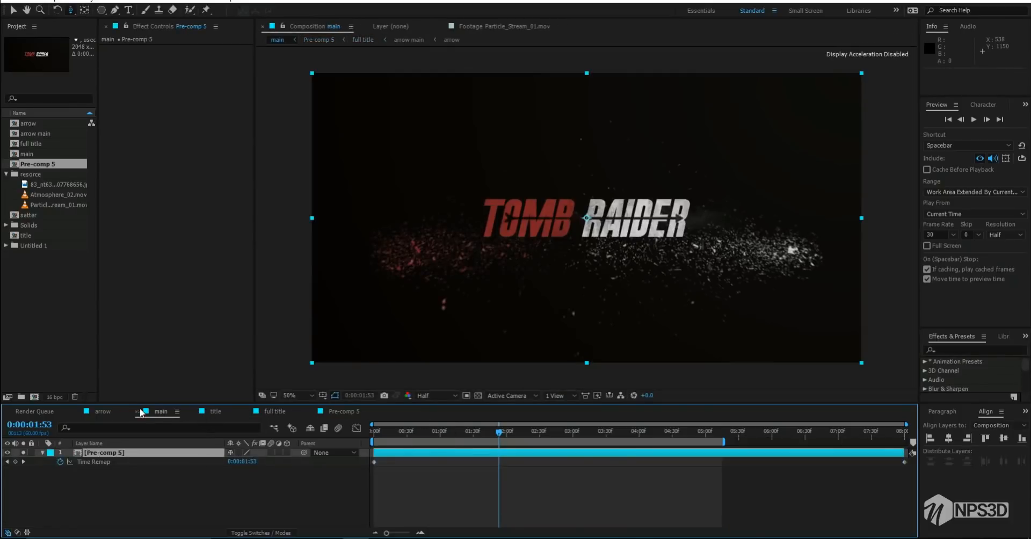
click(126, 478)
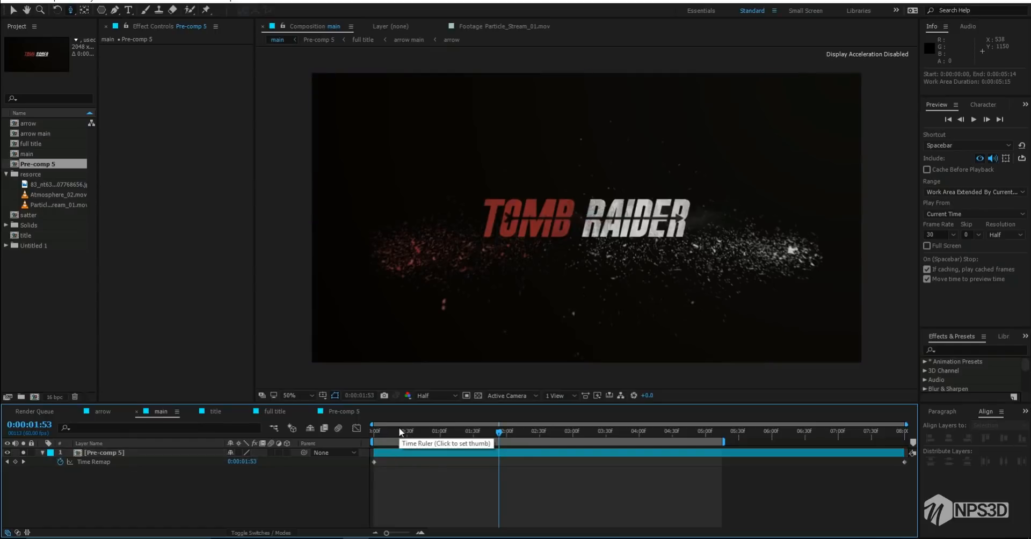
drag(409, 432, 444, 435)
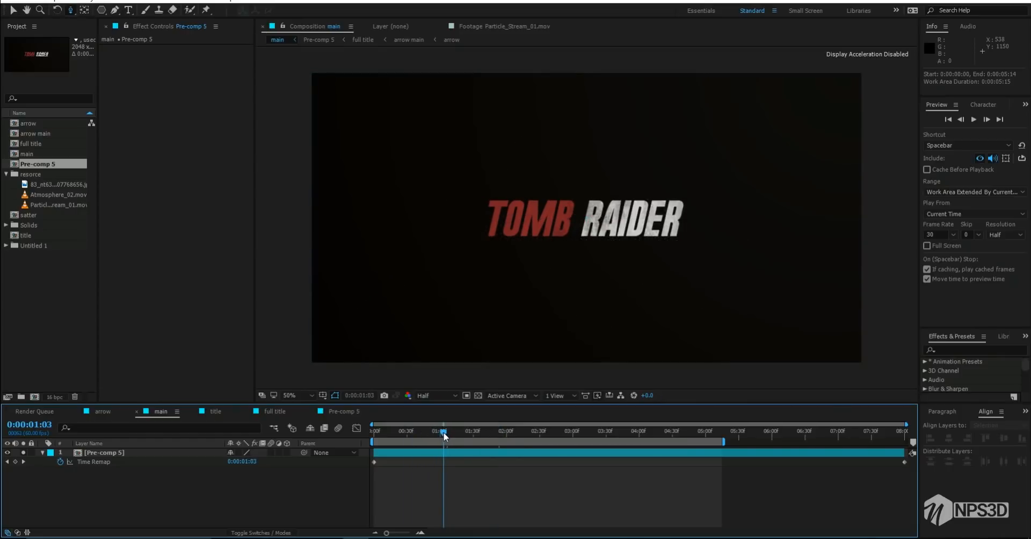
click(394, 533)
drag(393, 533, 397, 534)
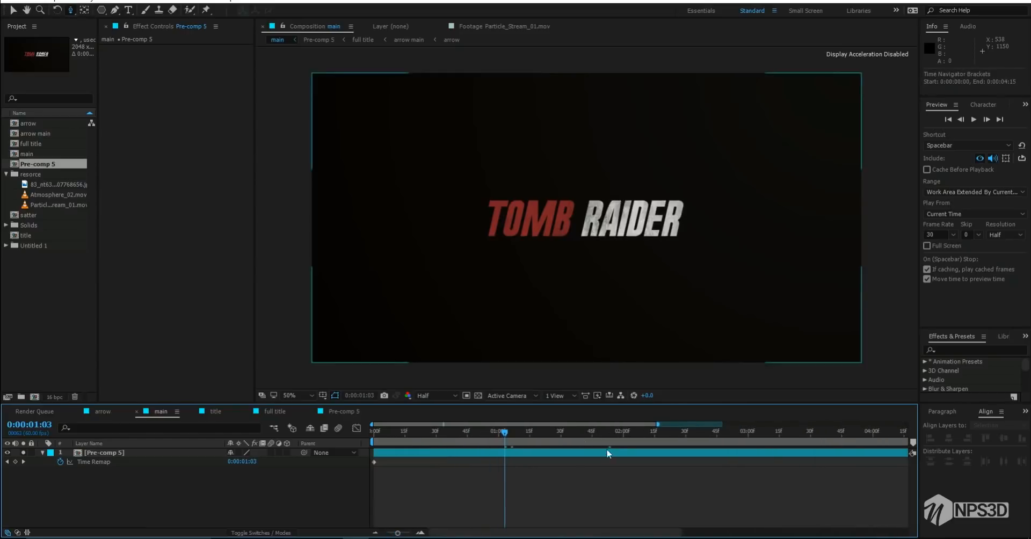
click(498, 432)
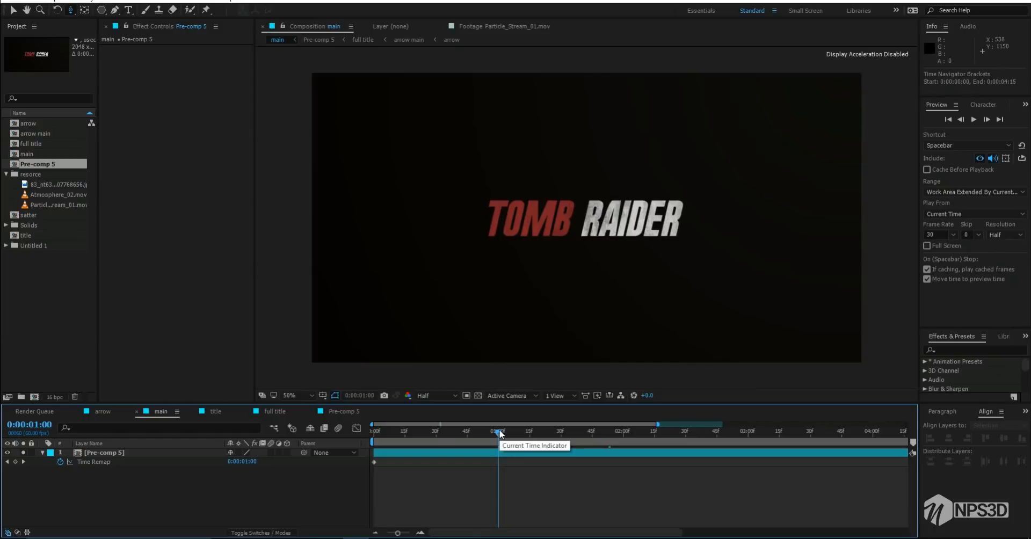
click(986, 120)
click(536, 432)
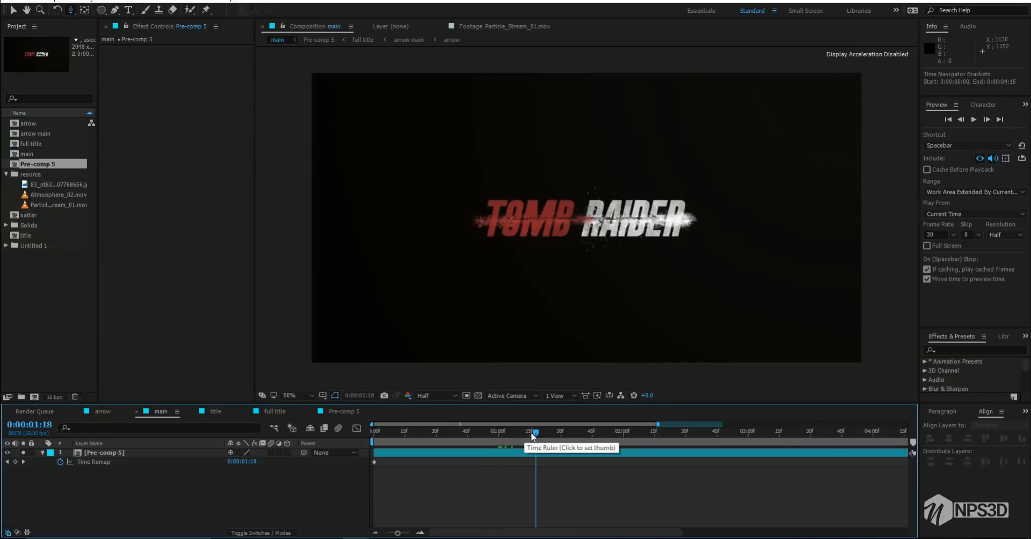
click(525, 433)
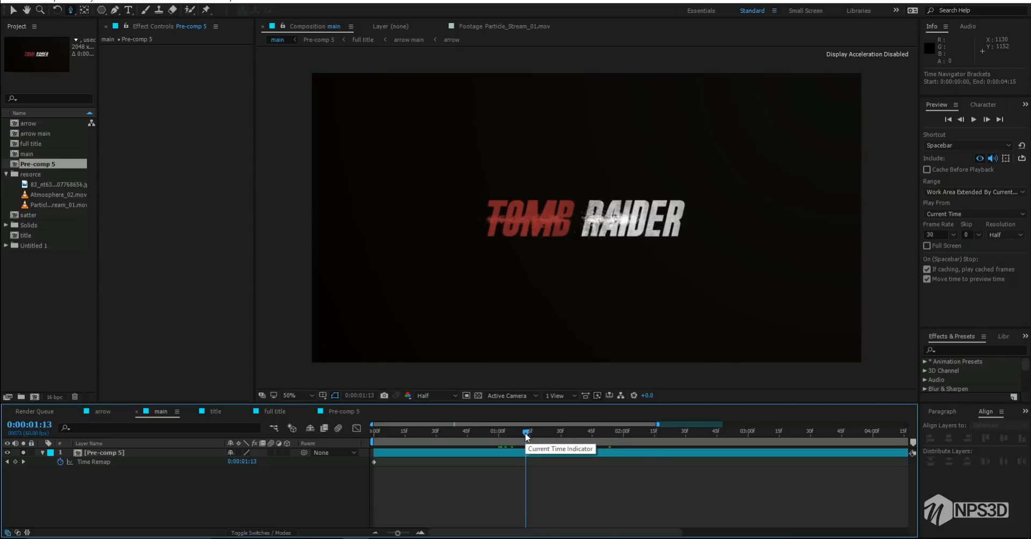
drag(525, 433, 577, 432)
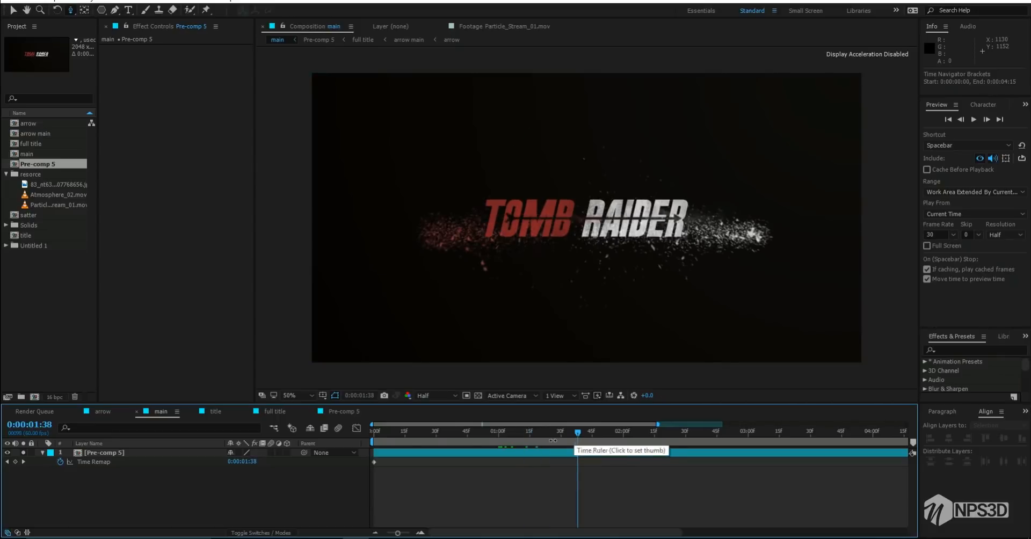
click(15, 461)
Try to add another time remap keyframe to the pre-composed layer at 0:00:05:00
drag(398, 533, 395, 535)
click(776, 432)
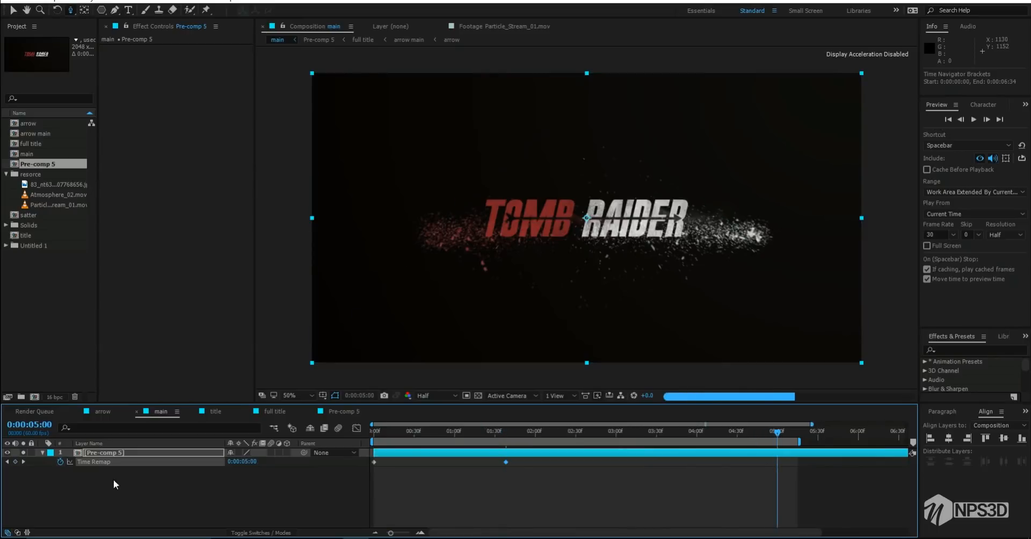
click(15, 462)
drag(817, 501, 910, 459)
click(374, 533)
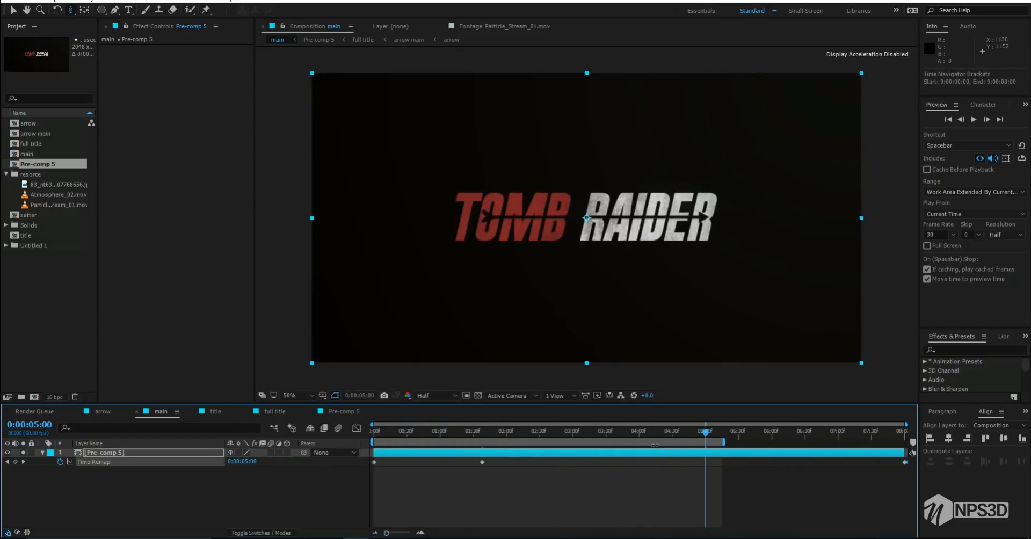
Return to 0:00:00:00 and create an adjustment layer above the pre-composed layer in the main composition
drag(639, 434, 349, 445)
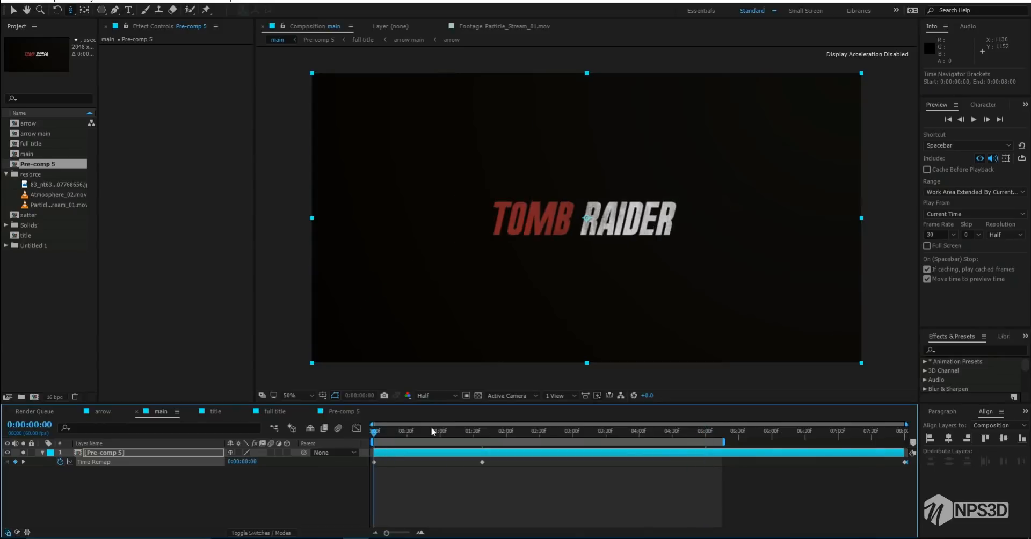
key(space)
right_click(151, 488)
mouse_move(225, 385)
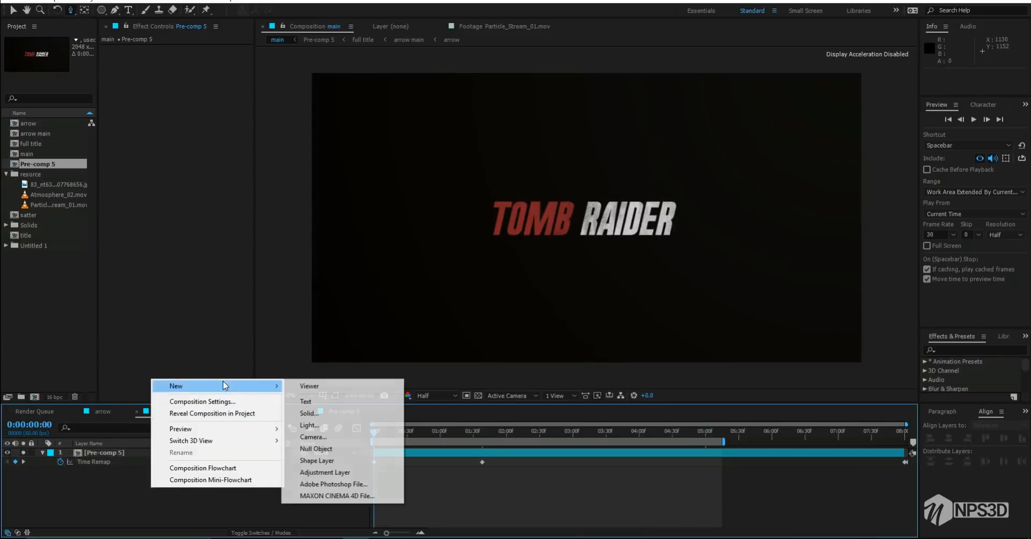
click(330, 472)
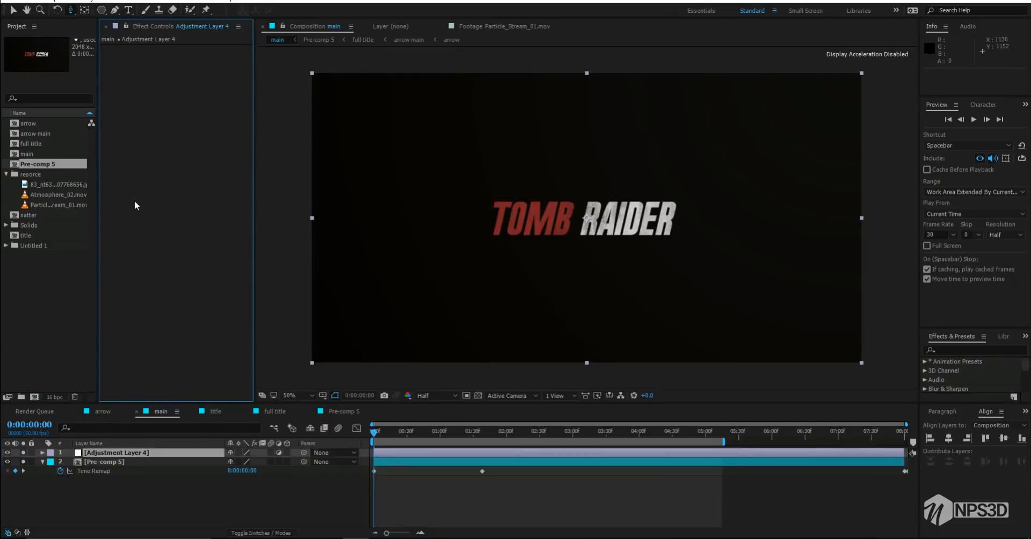
Apply the Slider Control effect to the new adjustment layer
key(ctrl+space)
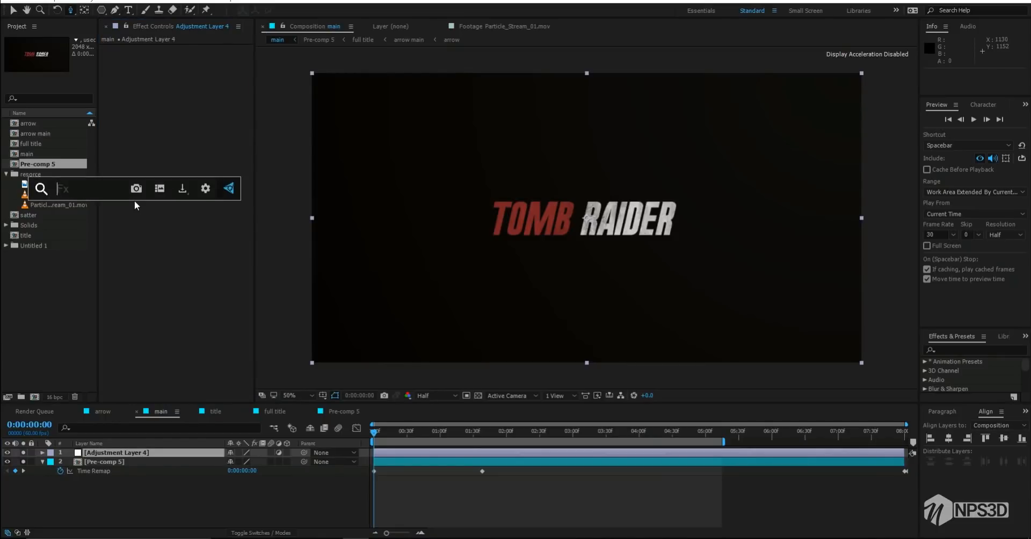
text(s)
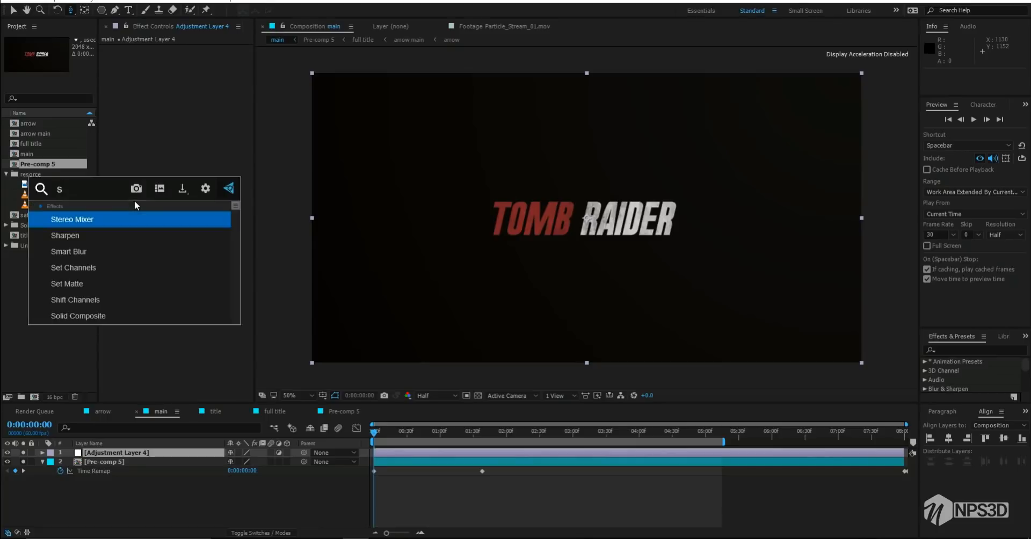
text(lide)
key(Return)
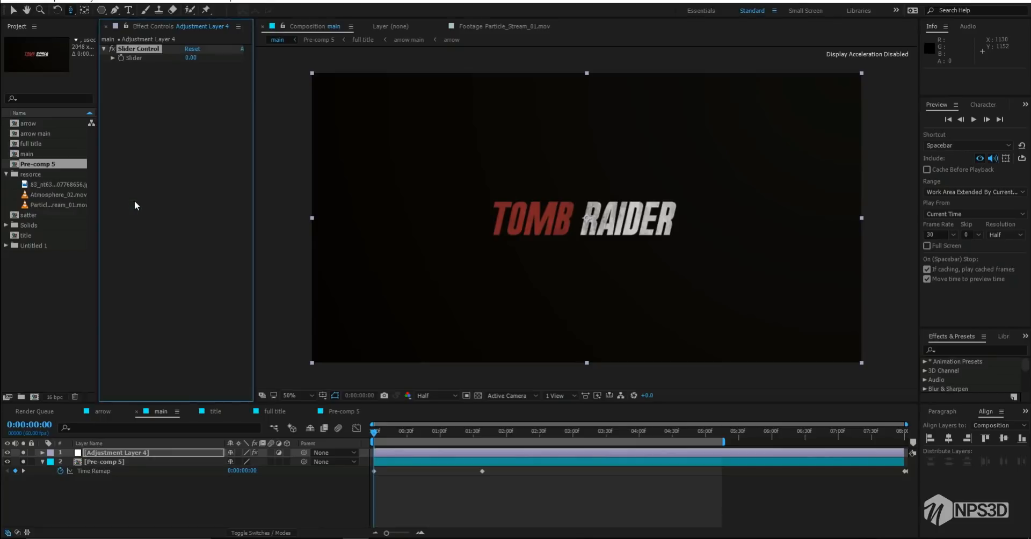
Rename the Slider Control effect on the adjustment layer x, duplicate it, and rename the copy y
text(x)
key(Return)
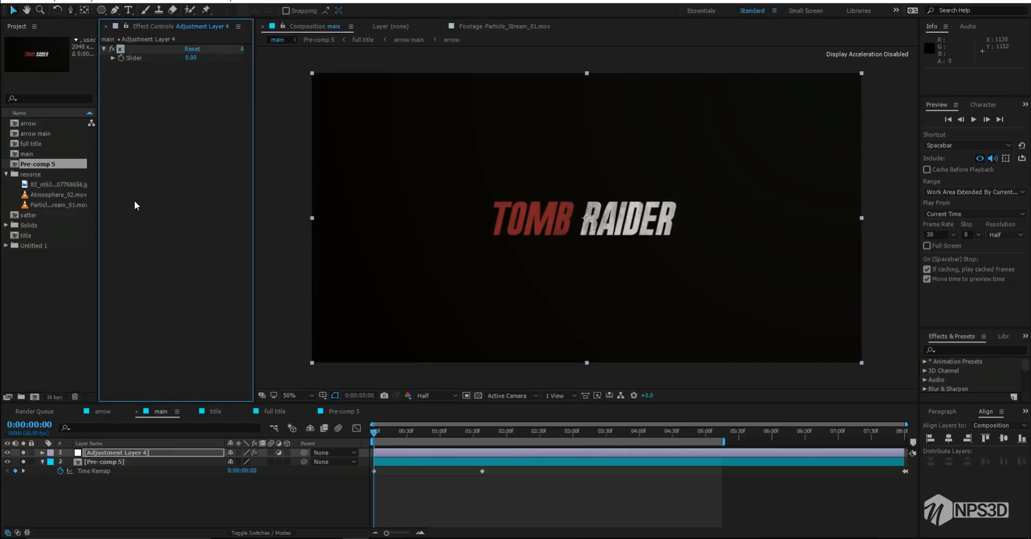
key(ctrl+d)
key(Return)
text(y)
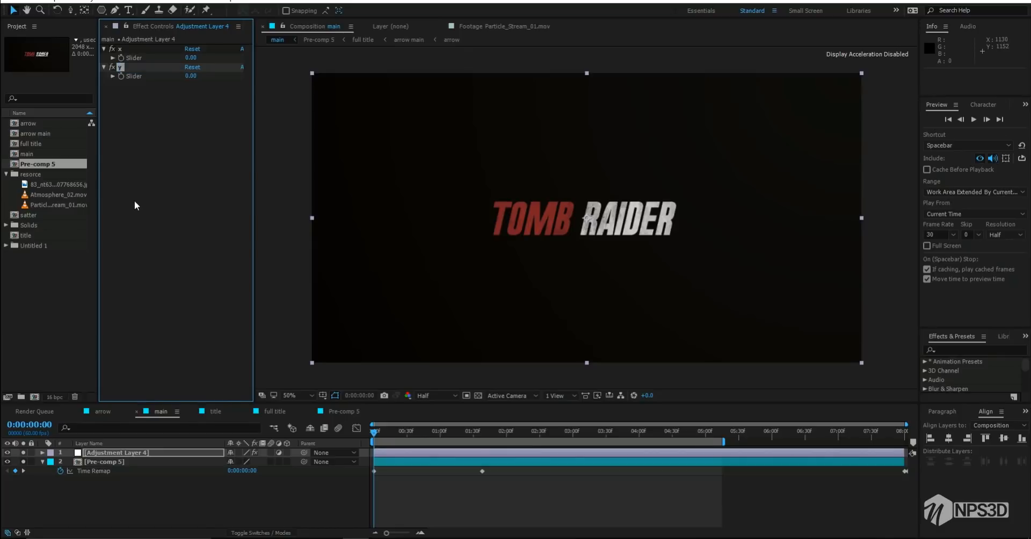
Add an expression to the pre-composed layer's Position and start it with "wiggle("
click(119, 461)
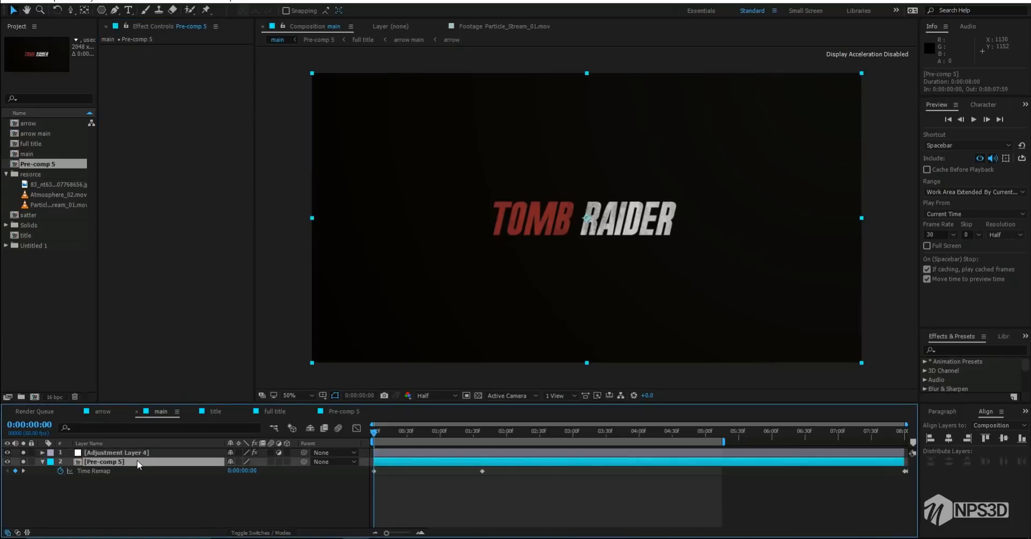
key(p)
alt+click(69, 471)
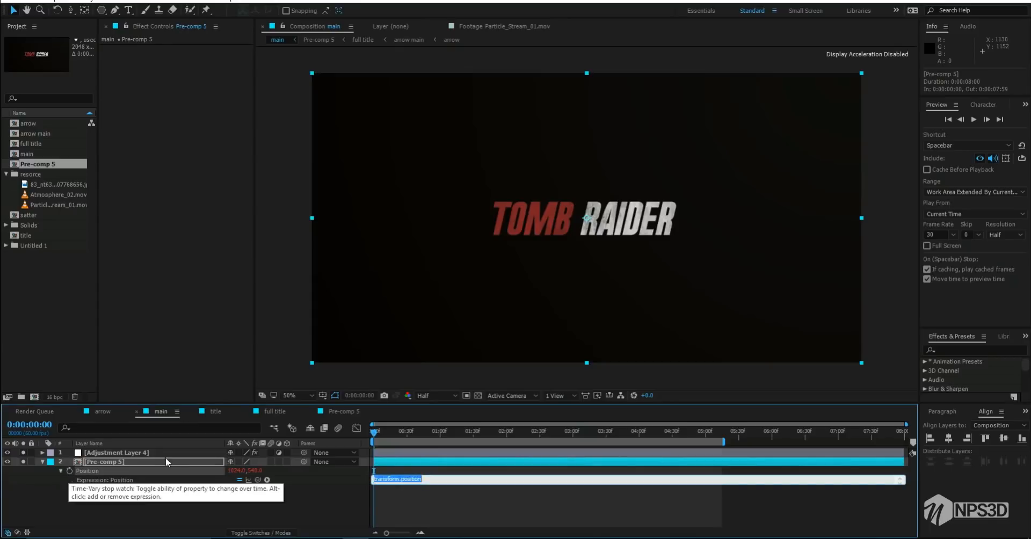
text(wiggle)
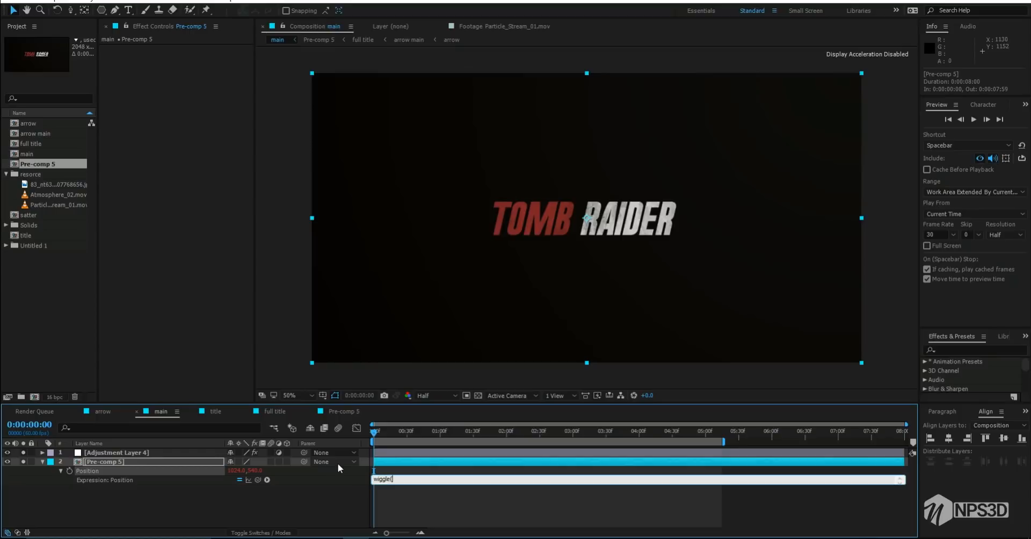
text(()
Display the adjustment layer's effect controls and lock them so the sliders stay available for expression linking
click(258, 478)
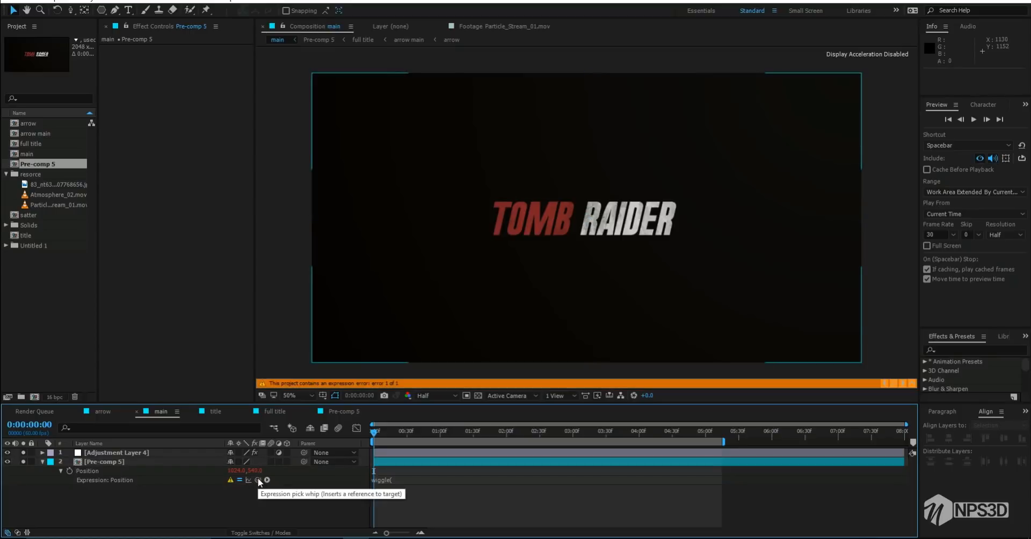
click(405, 480)
drag(256, 480, 177, 193)
click(160, 452)
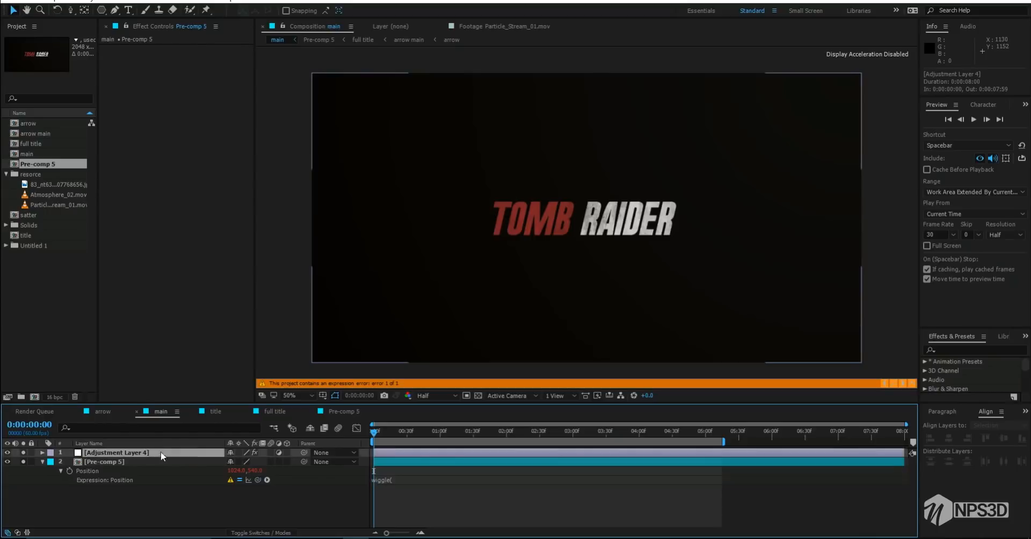
click(127, 27)
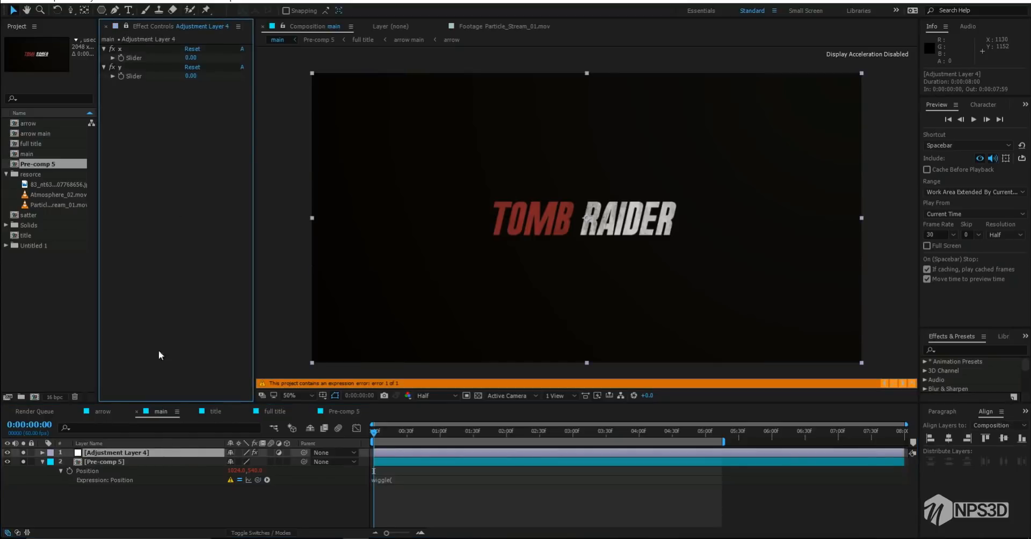
Complete the Position wiggle expression by linking its frequency to the x slider and its amplitude to the y slider
click(392, 483)
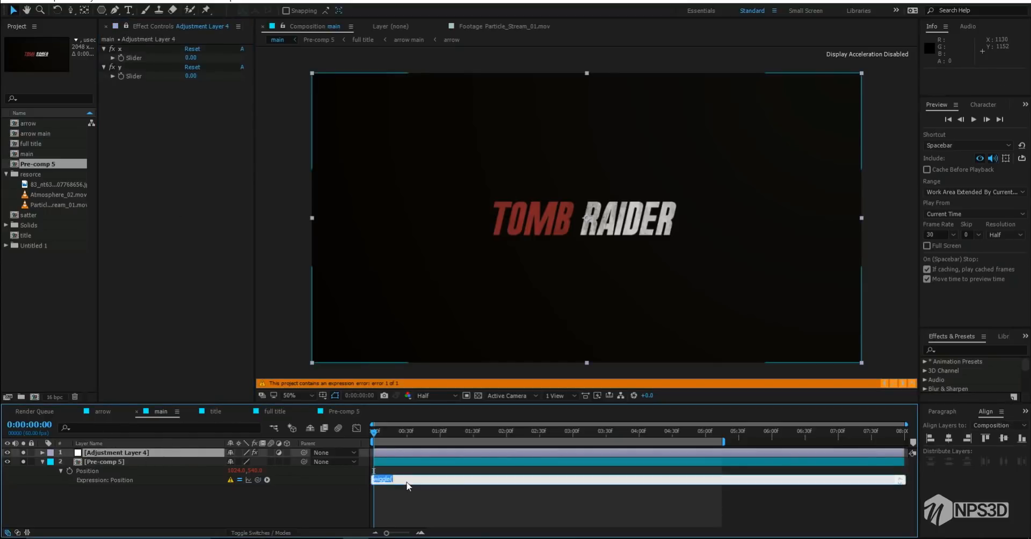
drag(258, 479, 145, 59)
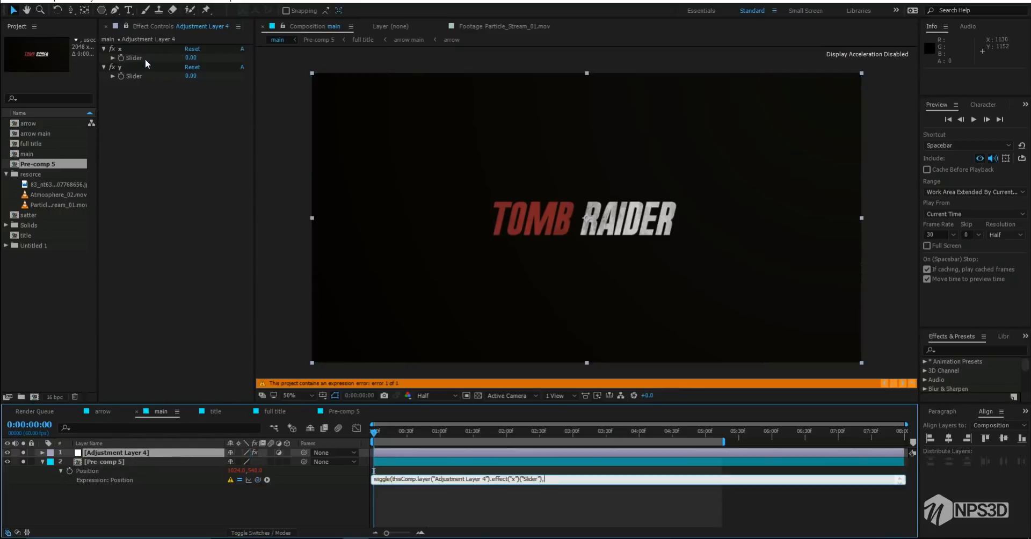
drag(258, 479, 134, 77)
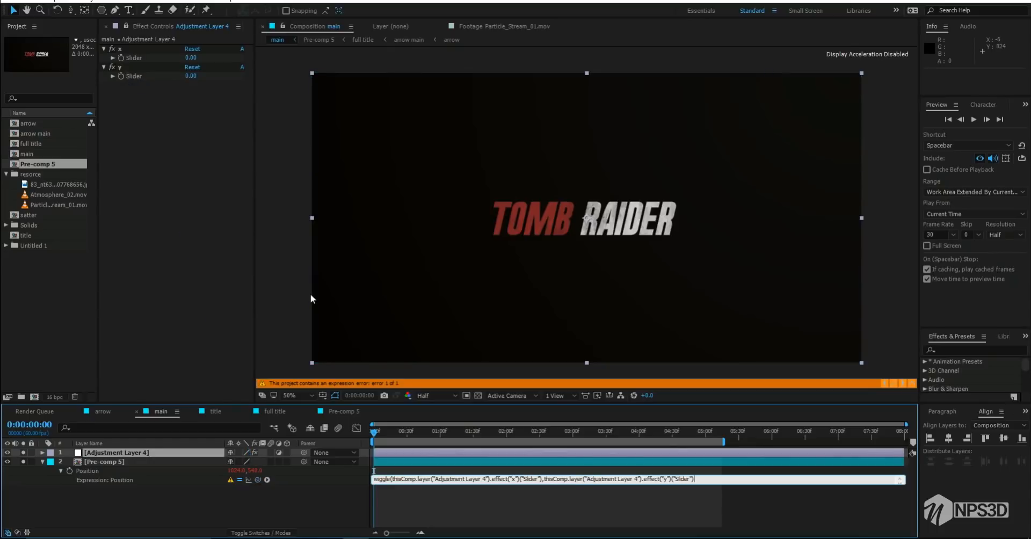
click(194, 518)
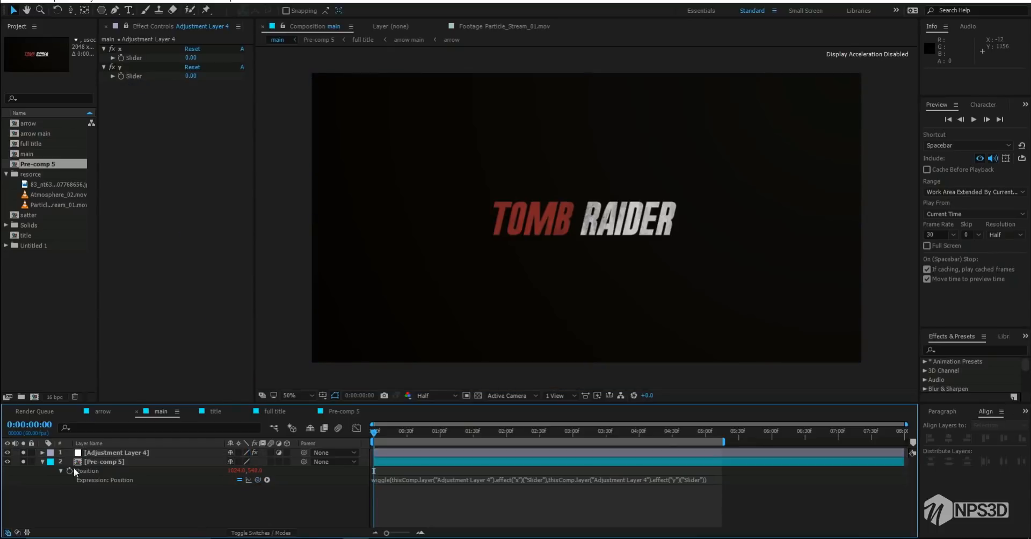
click(42, 462)
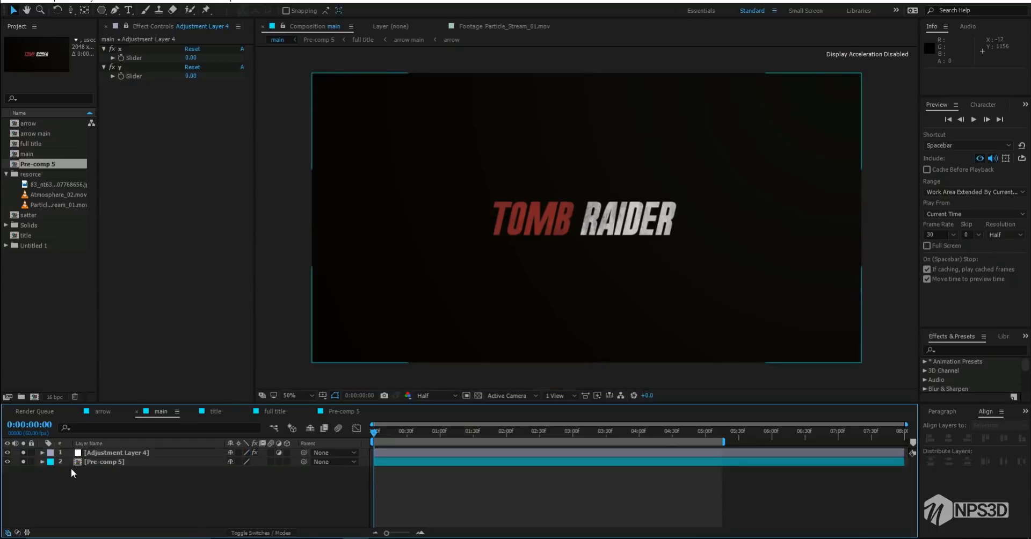
Add starting keyframes of 0 to the adjustment layer's x and y sliders and place them at 0:00:01:08
click(439, 431)
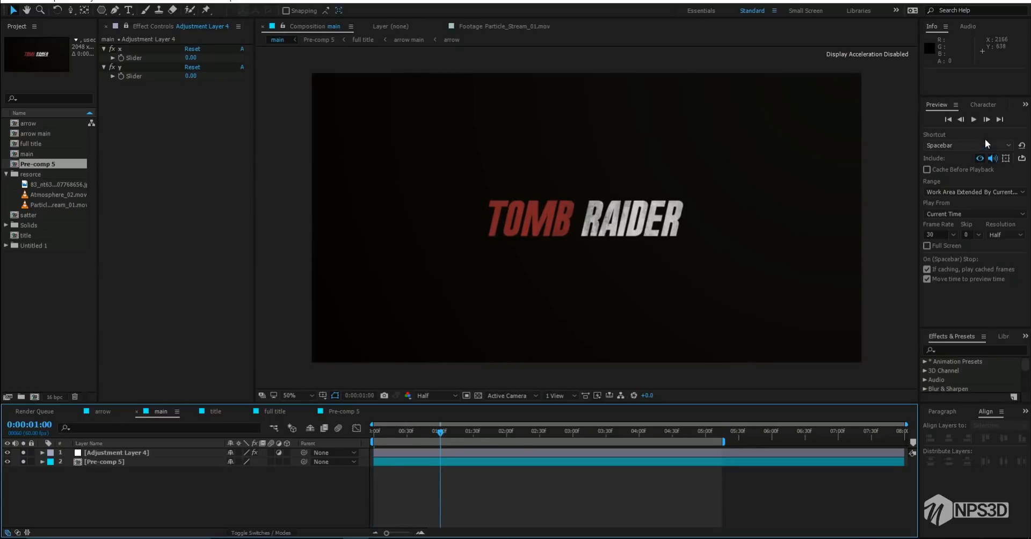
click(988, 119)
click(988, 119)
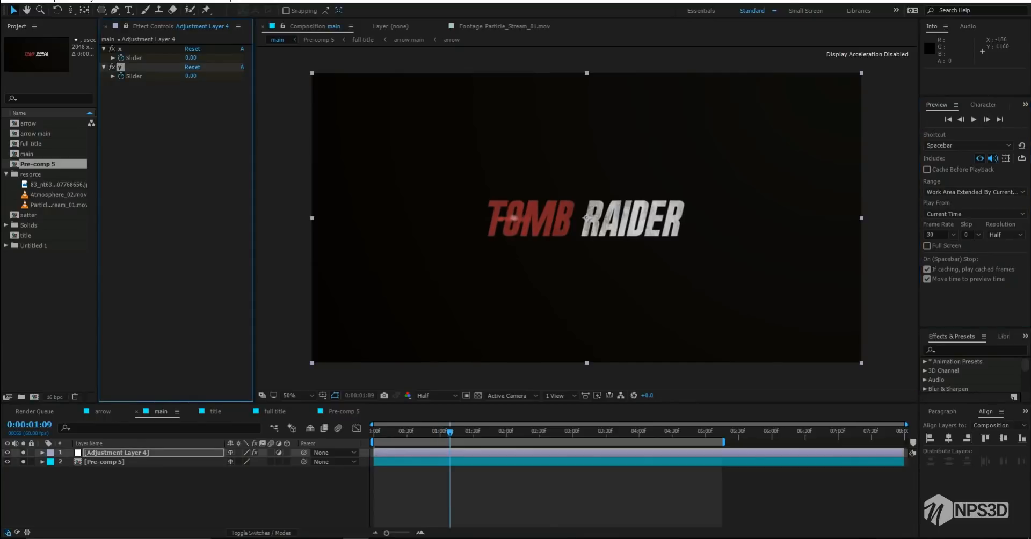
key(u)
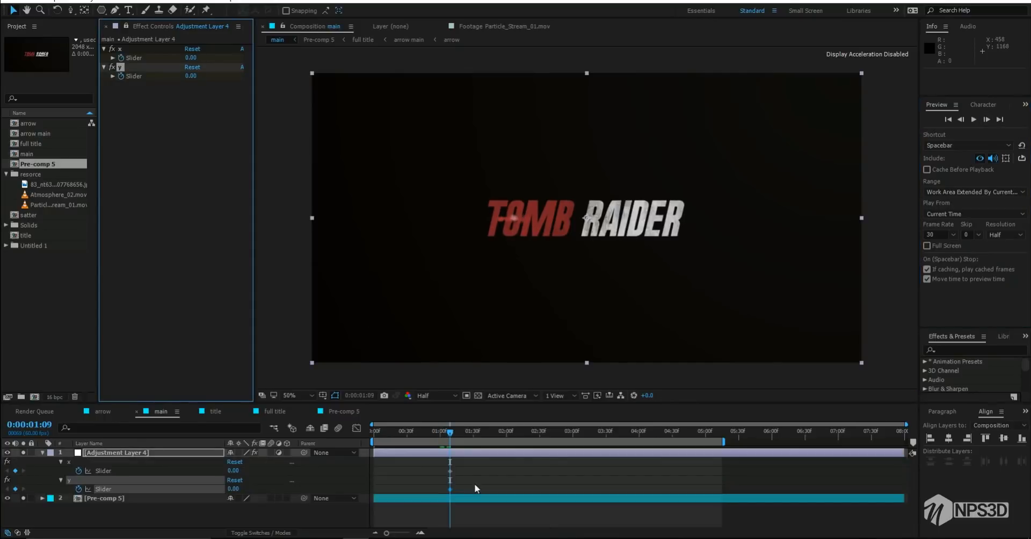
mouse_move(398, 534)
mouse_down()
mouse_move(416, 534)
mouse_move(407, 533)
mouse_up()
drag(680, 463, 632, 489)
Set the x slider to 0.90 and the y slider to 13 at 0:00:01:09
click(190, 58)
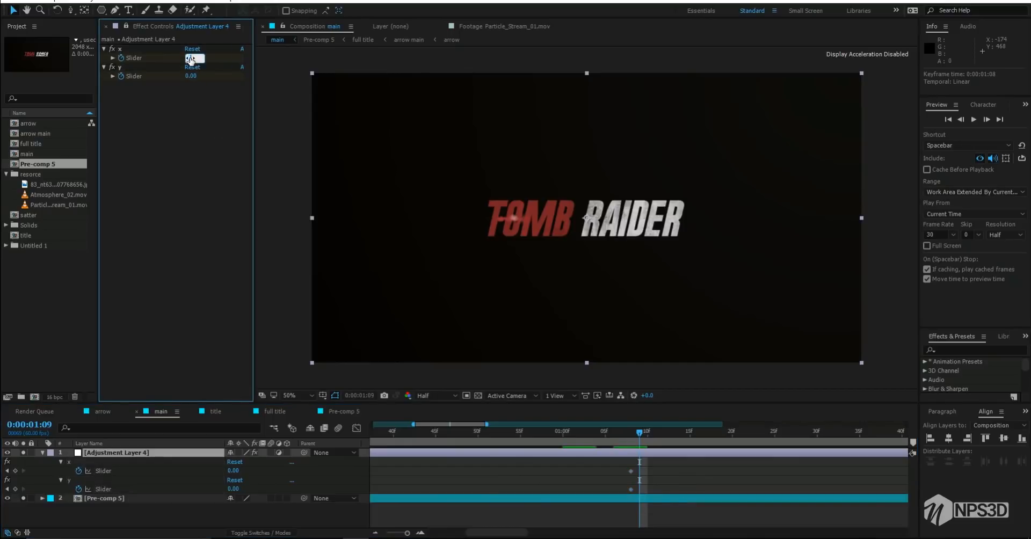
click(191, 76)
text(13)
key(Return)
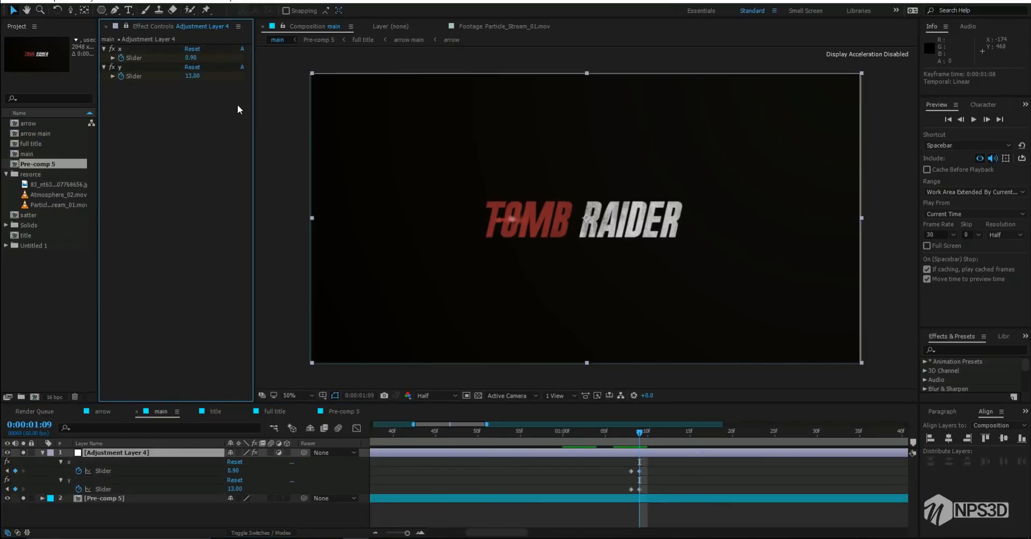
Set the x slider to 12 and the y slider to 20 at 0:00:01:09
click(644, 432)
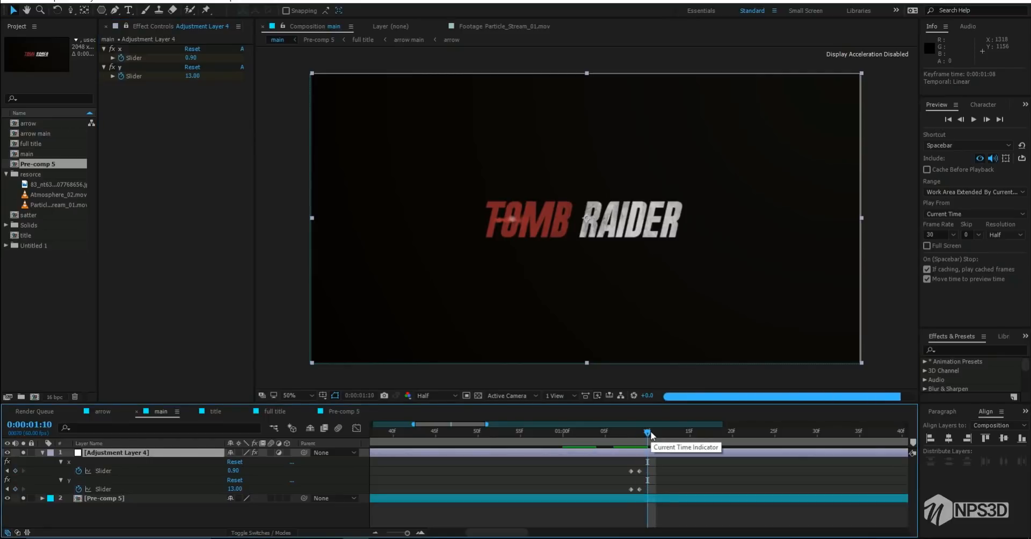
drag(650, 430, 642, 430)
click(191, 58)
text(12)
key(Return)
click(192, 76)
text(20)
key(Return)
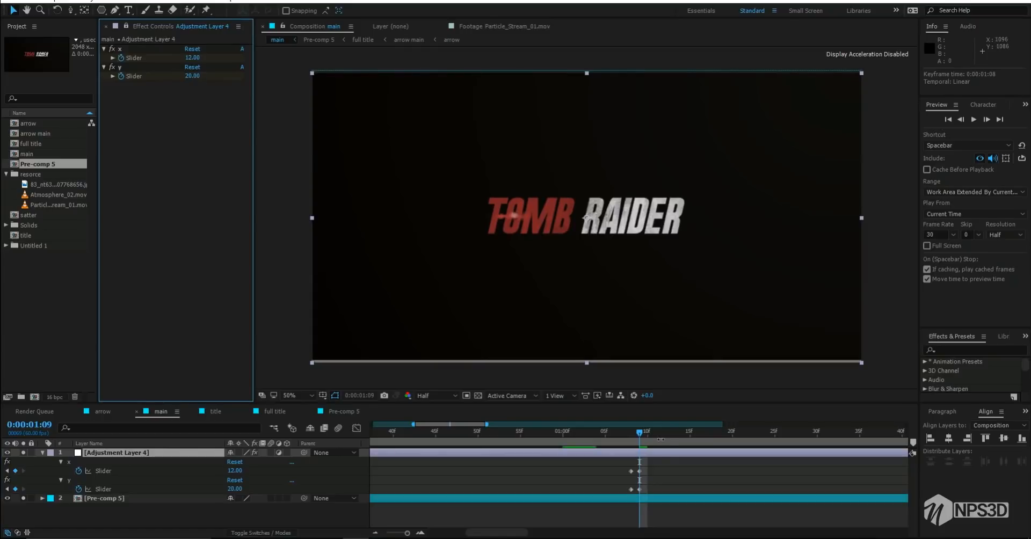
Scrub through the main composition to 0:00:02:52 to check the title shake
drag(639, 436, 707, 436)
drag(407, 533, 389, 533)
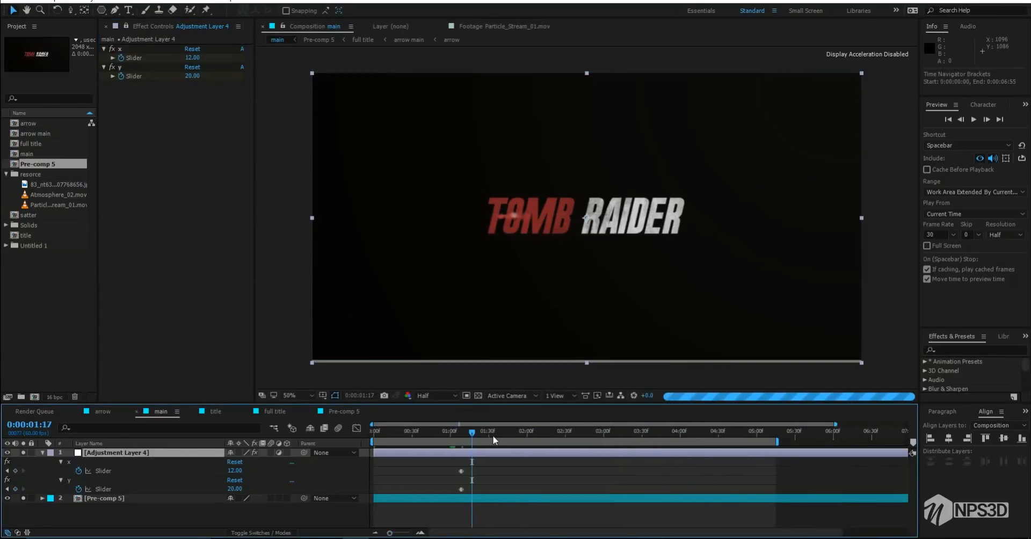
drag(493, 434, 593, 437)
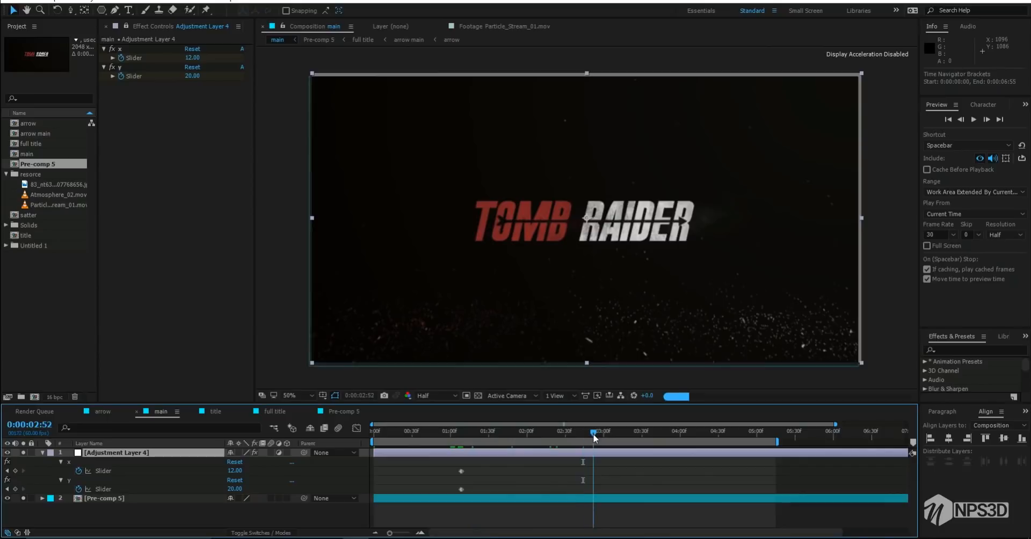
Reveal the pre-composed layer's time remap keyframes and move the last one to 0:00:07:43
click(423, 498)
key(ctrl+alt+t)
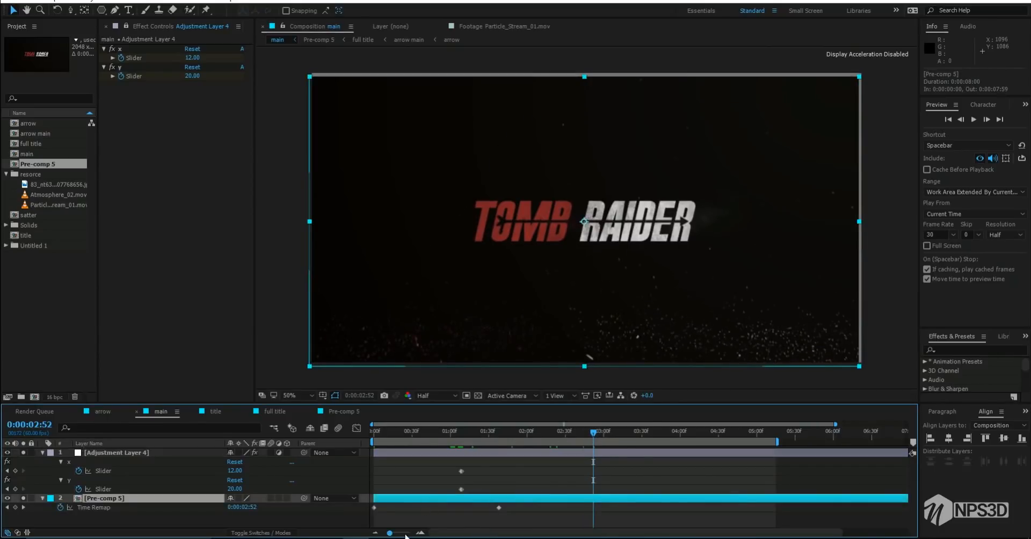
click(374, 533)
drag(905, 508, 884, 507)
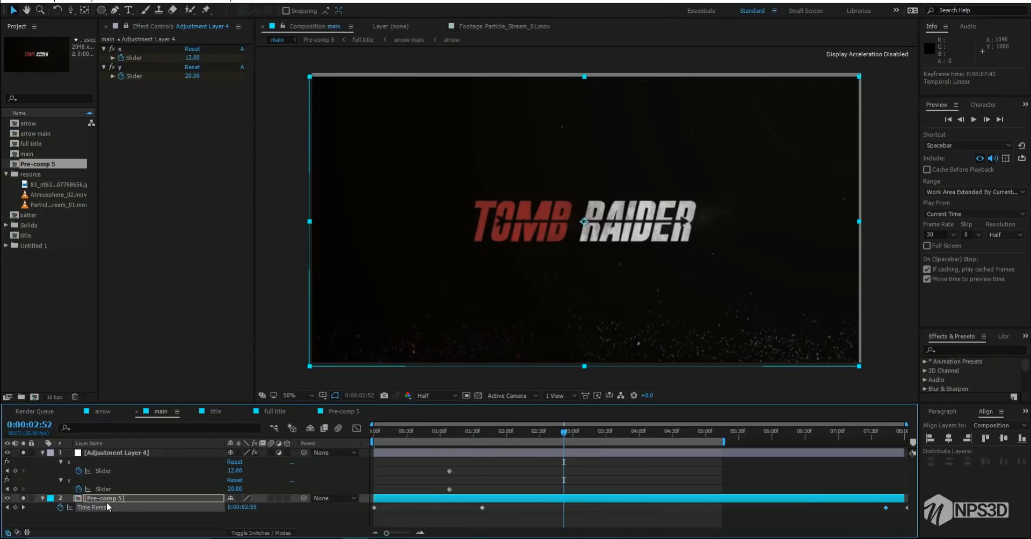
drag(582, 433, 609, 433)
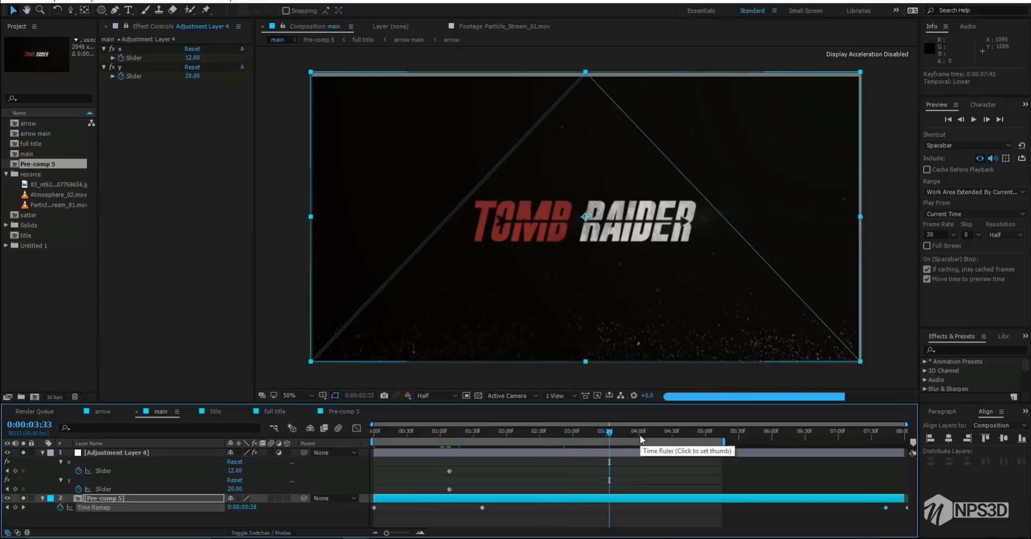
Turn off time remapping on the pre-composed layer
click(126, 490)
click(125, 498)
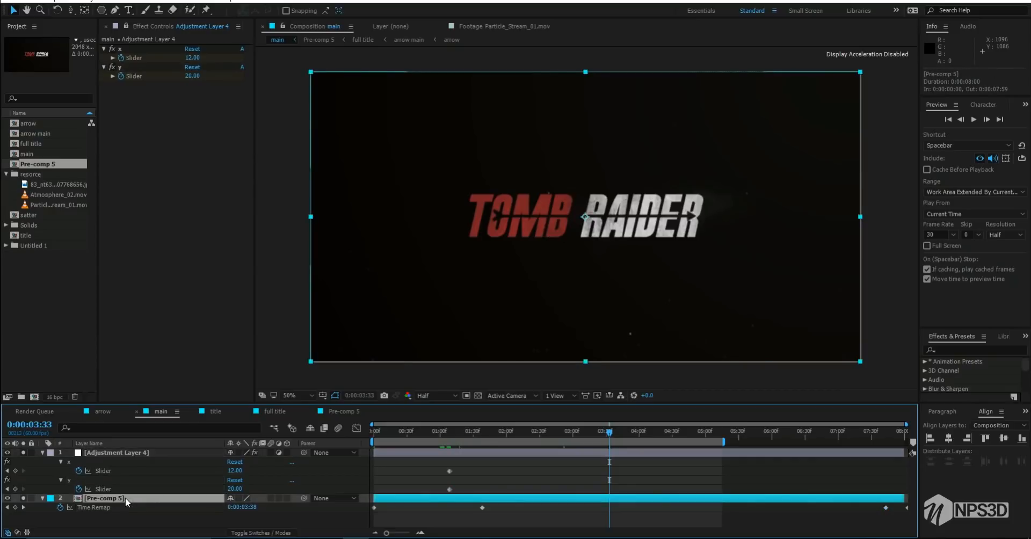
click(60, 507)
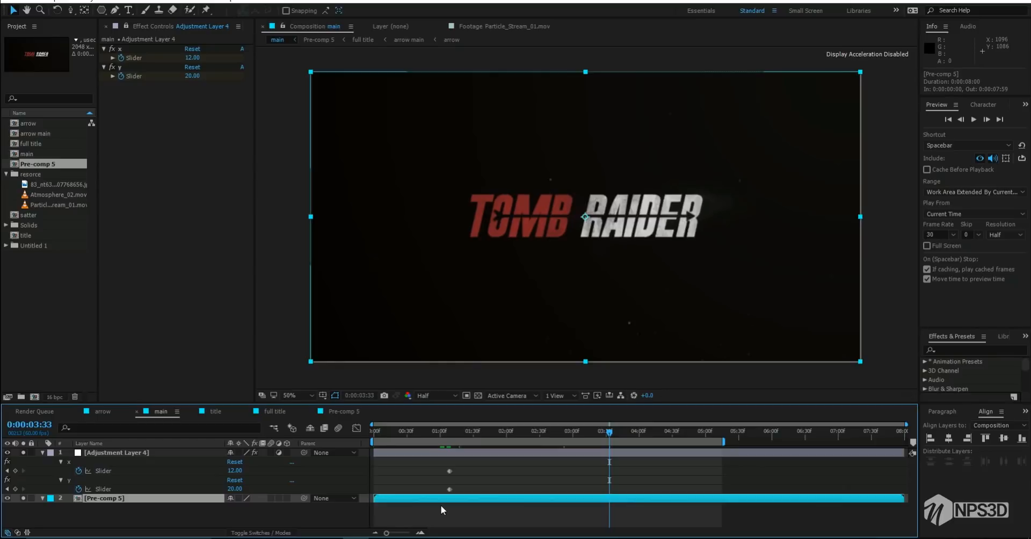
Set the preview resolution to Quarter and return the playhead to 0:00:00:00
click(572, 432)
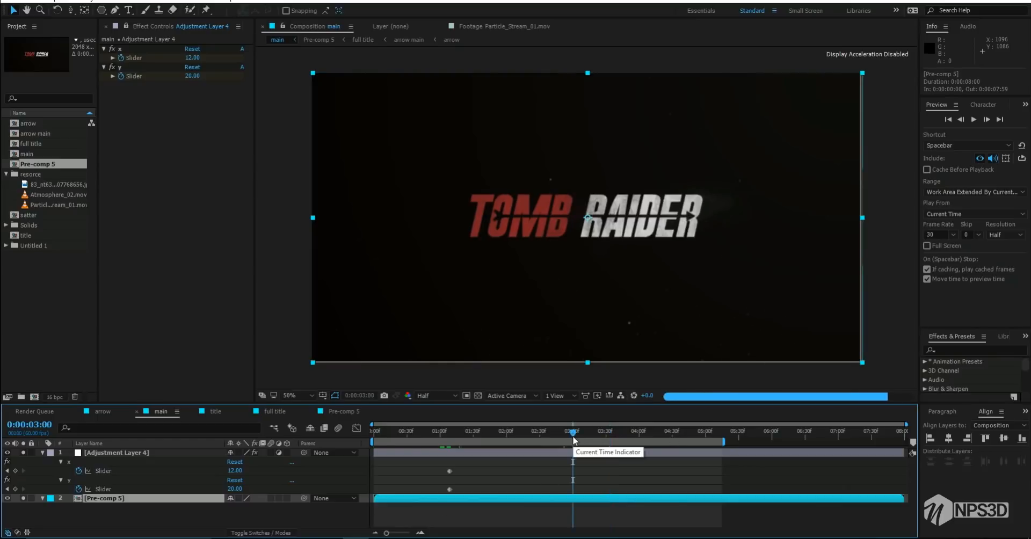
drag(573, 437, 551, 437)
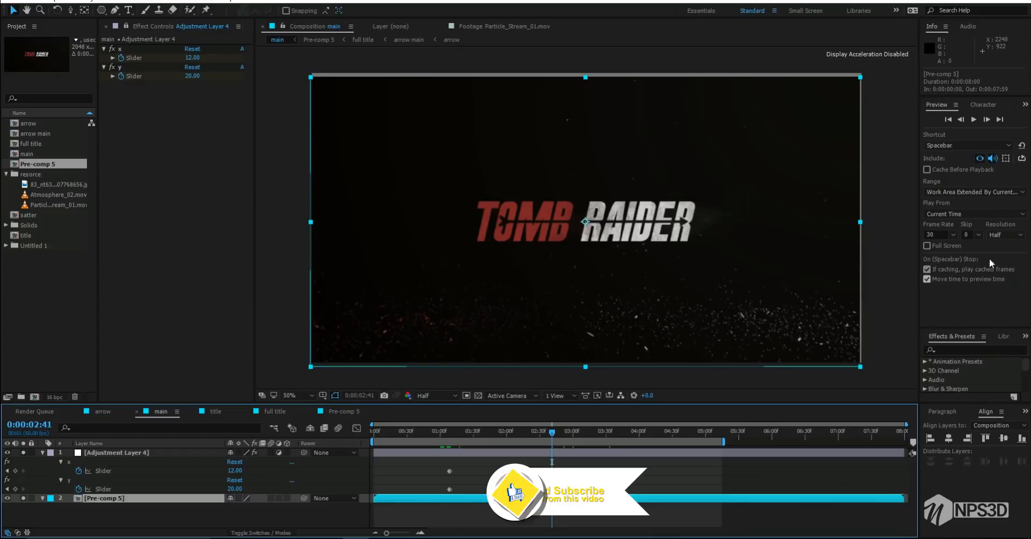
click(1009, 235)
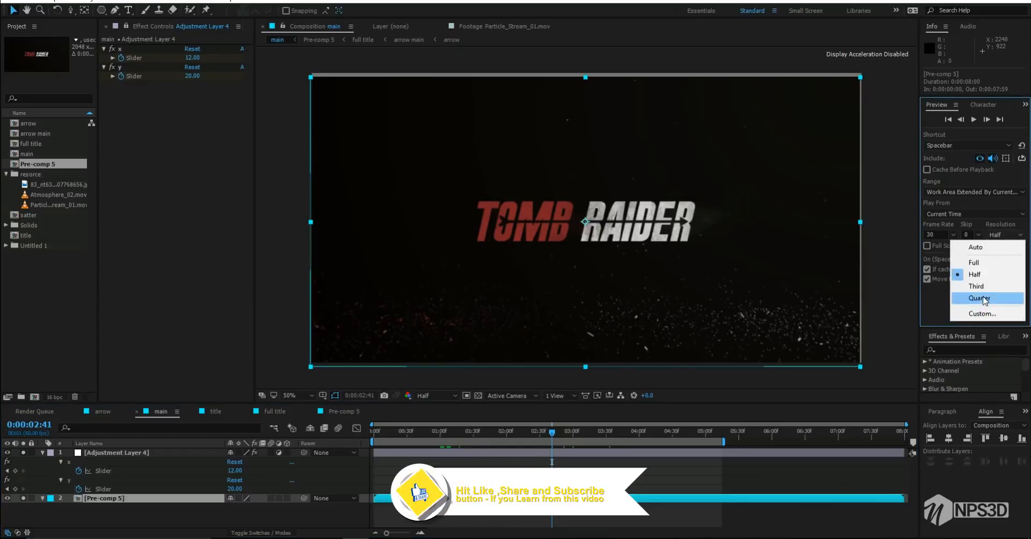
click(984, 298)
drag(529, 432, 288, 463)
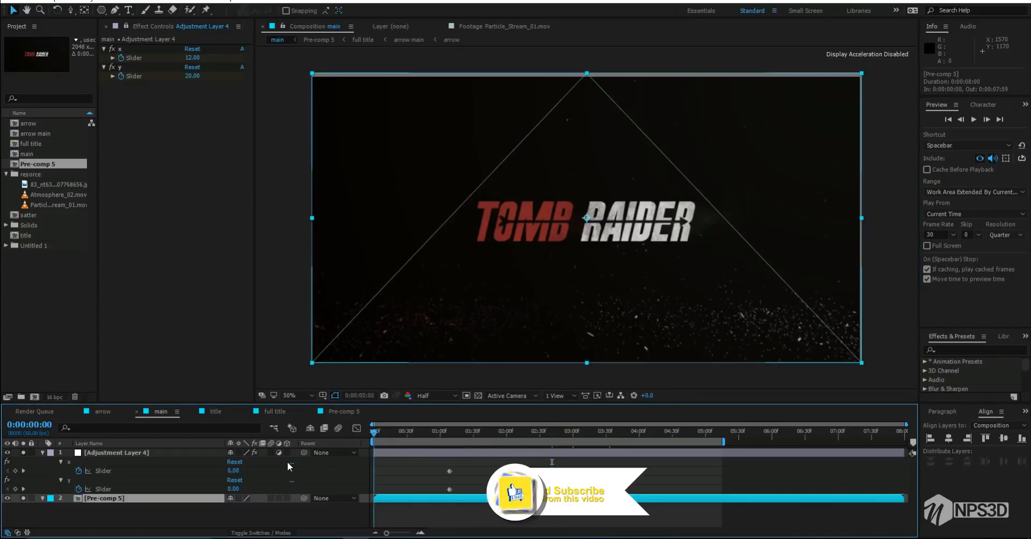
Collapse the adjustment layer's properties, unlock the effect controls, and select the pre-composed layer
click(42, 452)
click(95, 473)
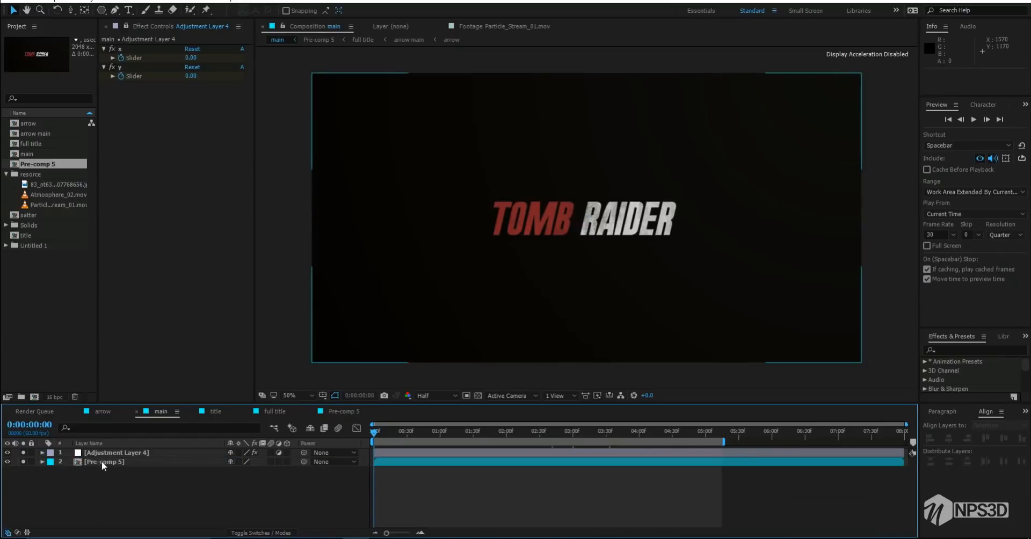
click(101, 461)
key(ctrl+space)
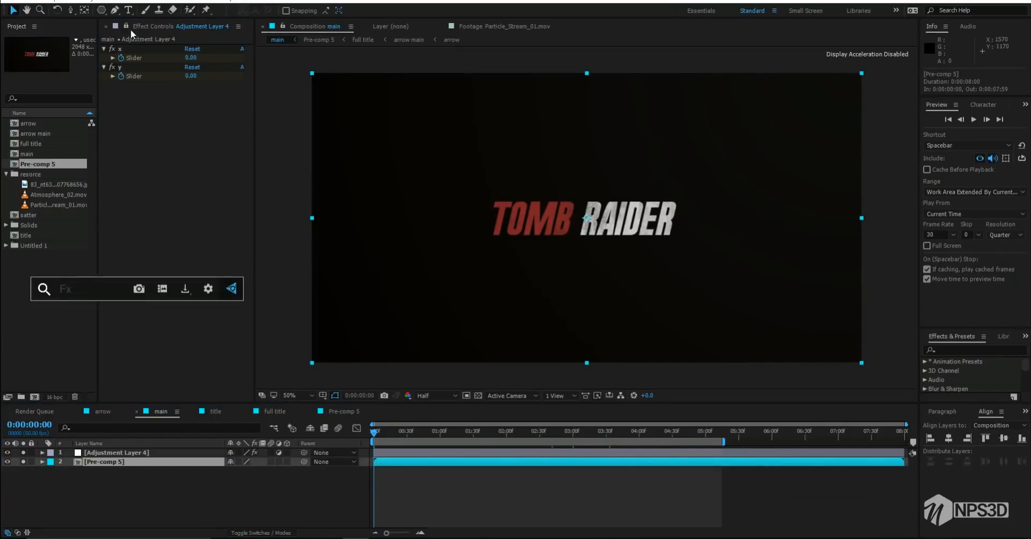
click(126, 26)
click(105, 481)
click(112, 463)
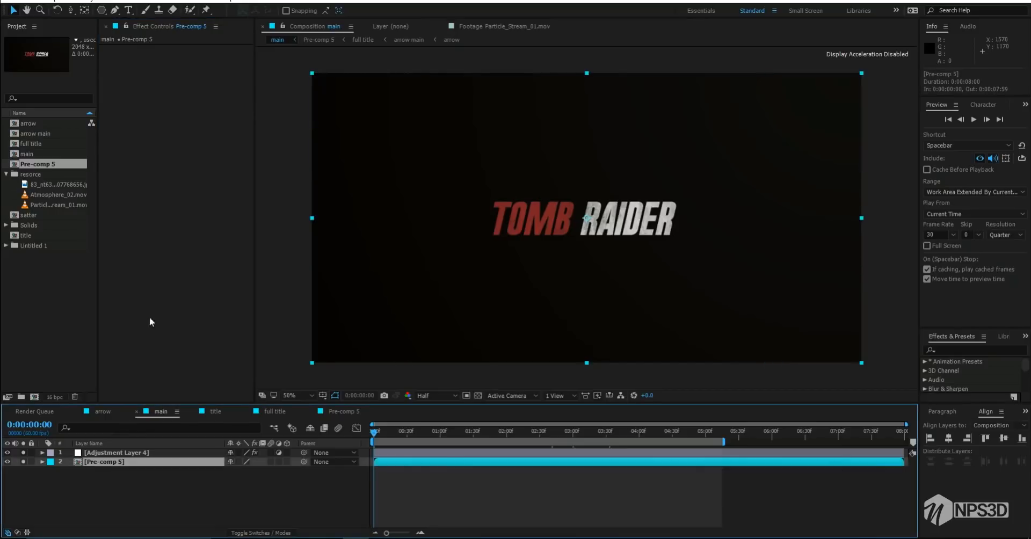
Apply Motion Tile to the pre-composed layer with Output Width and Output Height at 120 and Mirror Edges enabled
key(ctrl+space)
text(motion)
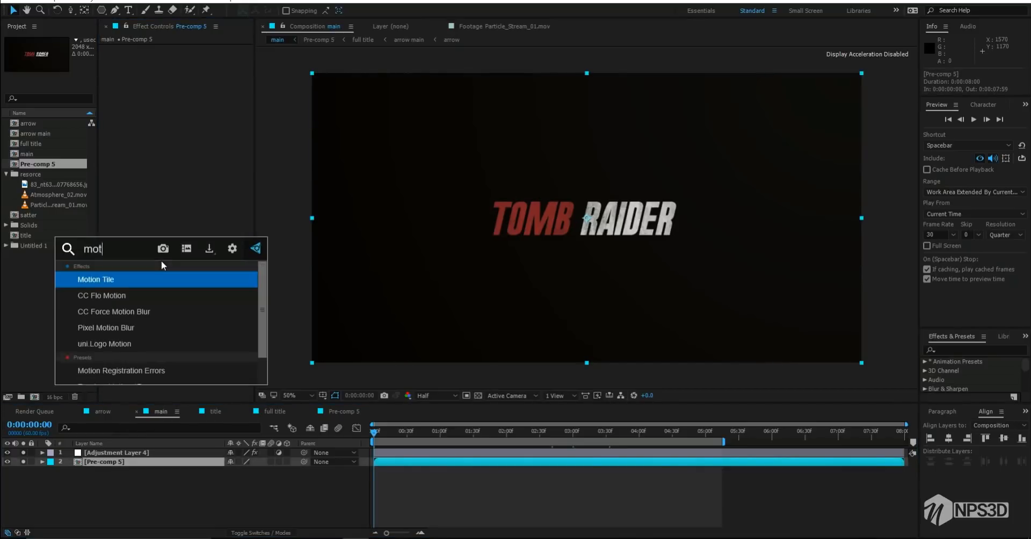
key(Return)
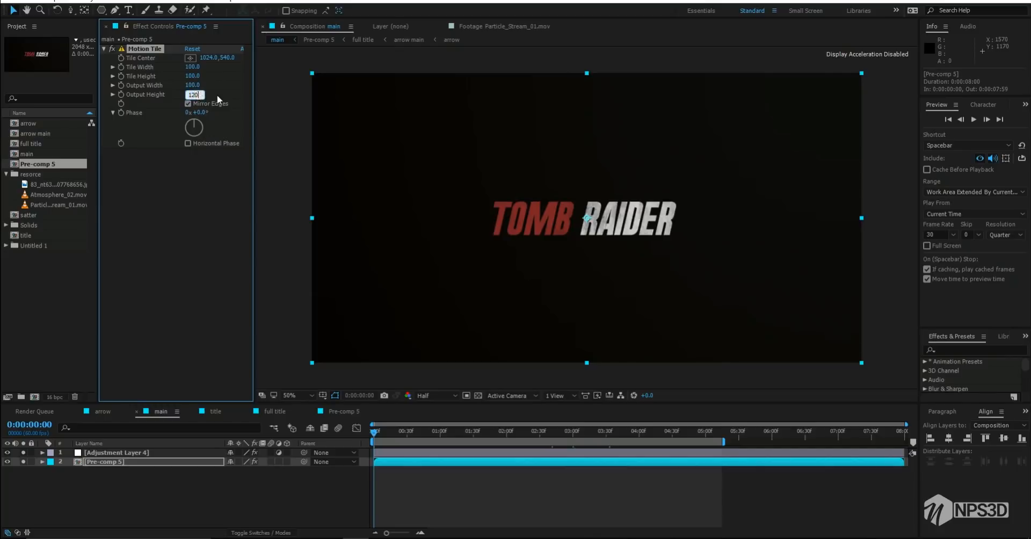
key(Return)
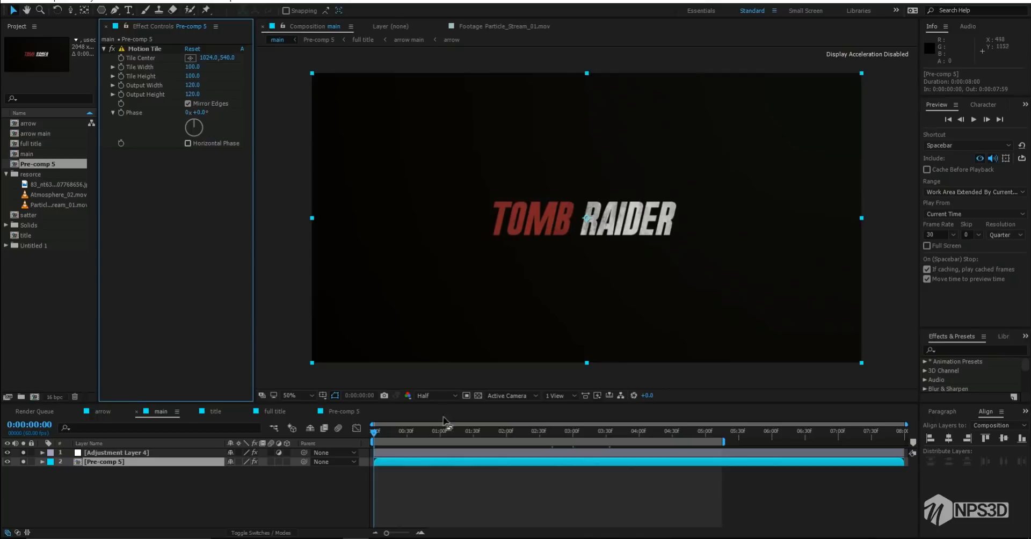
Preview the opening with the work area ended at 0:00:01:58, and extend the work area end to 0:00:05:01
key(space)
click(504, 432)
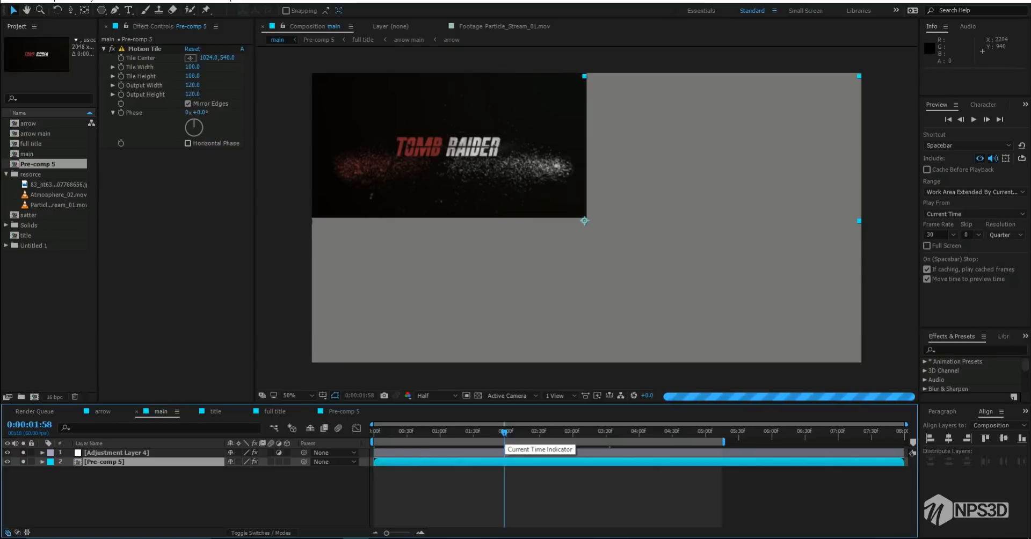
key(n)
drag(504, 433, 373, 435)
key(space)
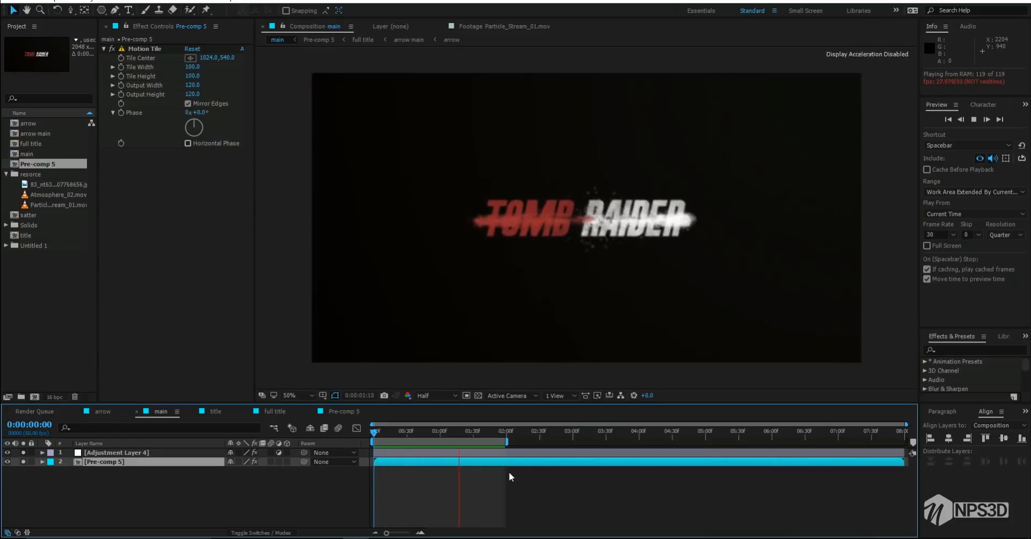
drag(501, 441, 709, 441)
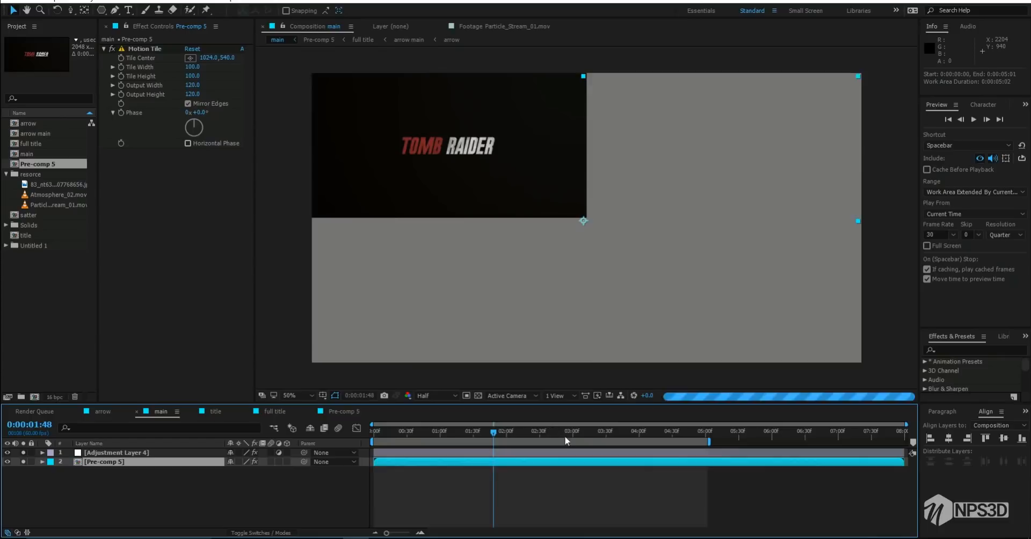
Enable time remapping on the pre-composed layer and add a Time Remap keyframe at 0:00:01:39
right_click(112, 461)
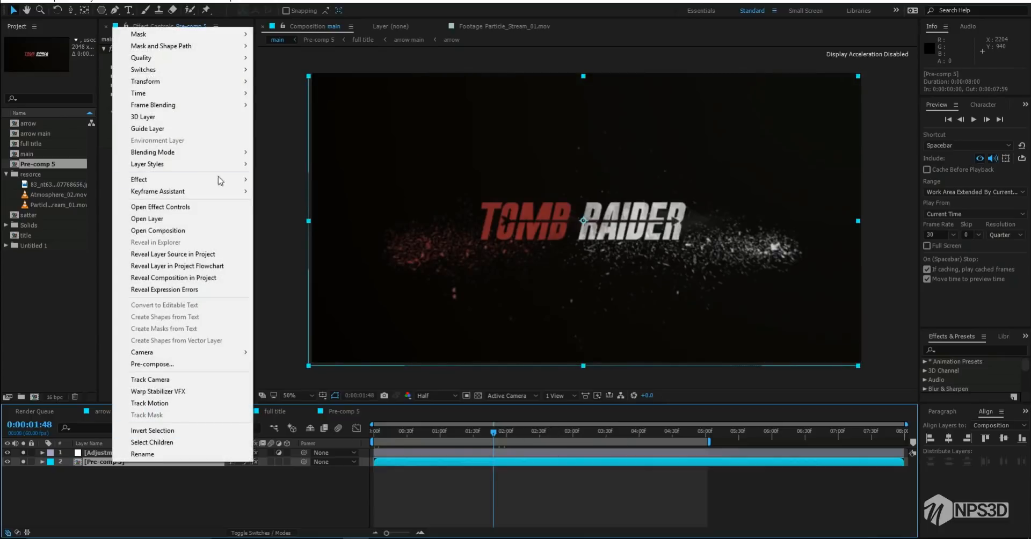
mouse_move(176, 94)
click(272, 93)
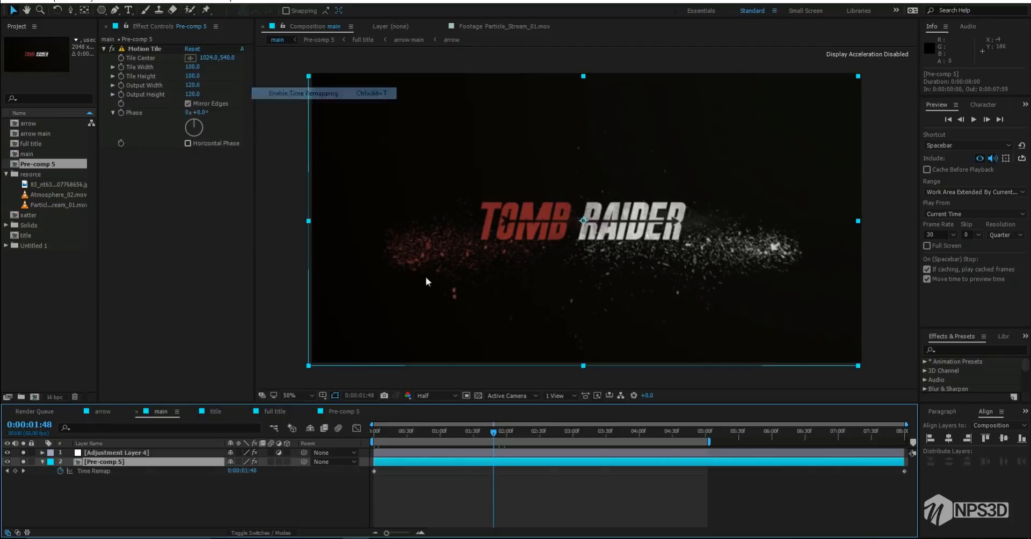
drag(493, 433, 468, 439)
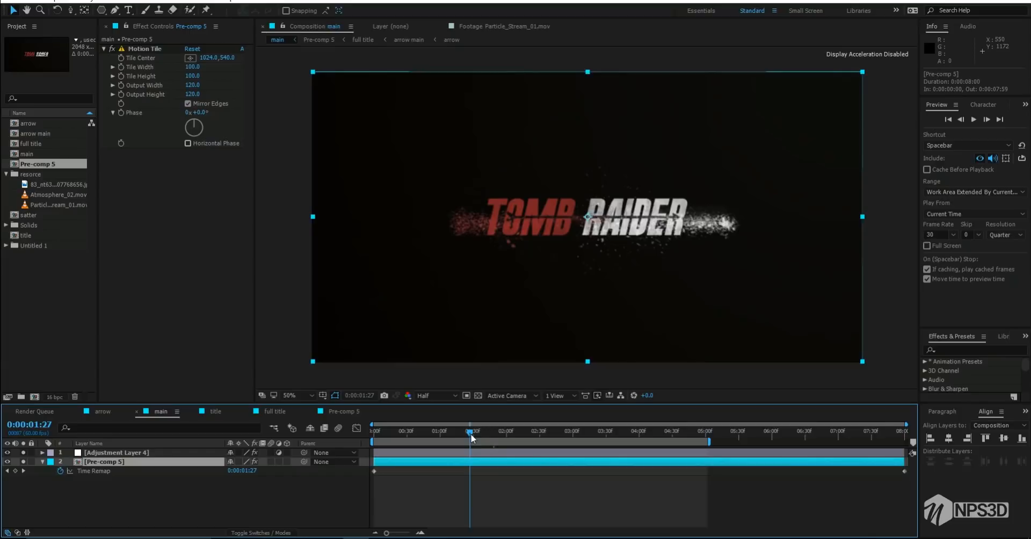
drag(471, 438, 485, 436)
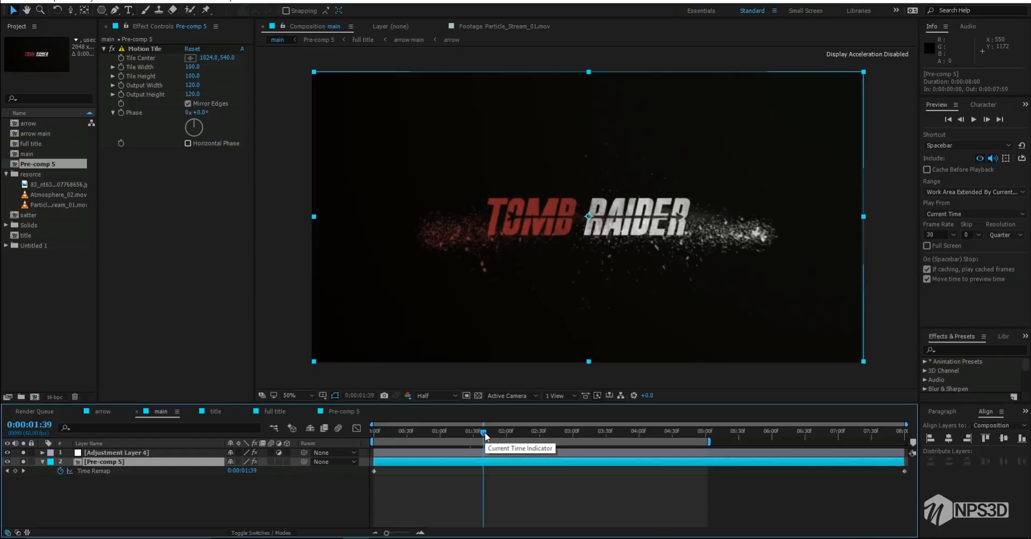
click(16, 471)
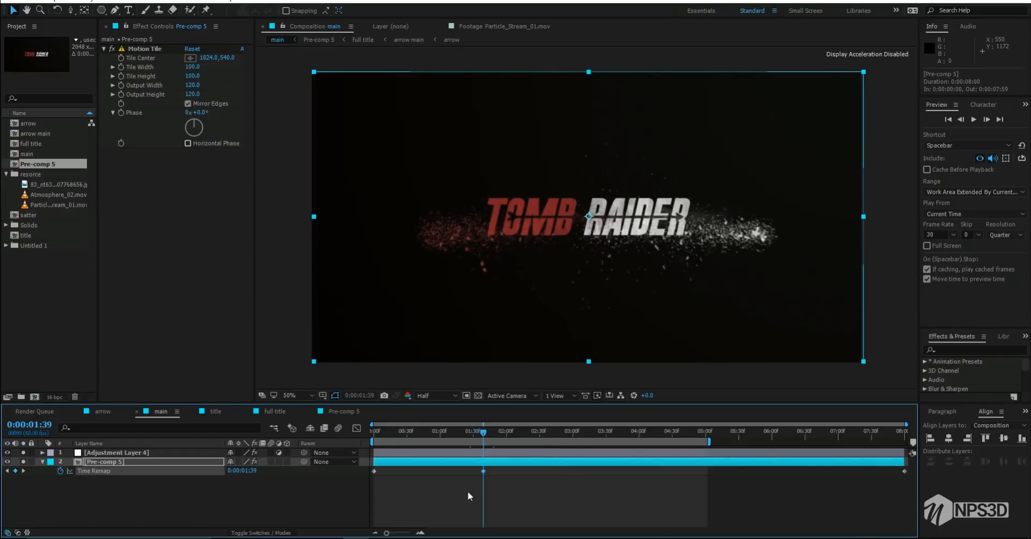
Find where the particles have spread below the title and add a Time Remap keyframe at 0:00:02:24
click(614, 432)
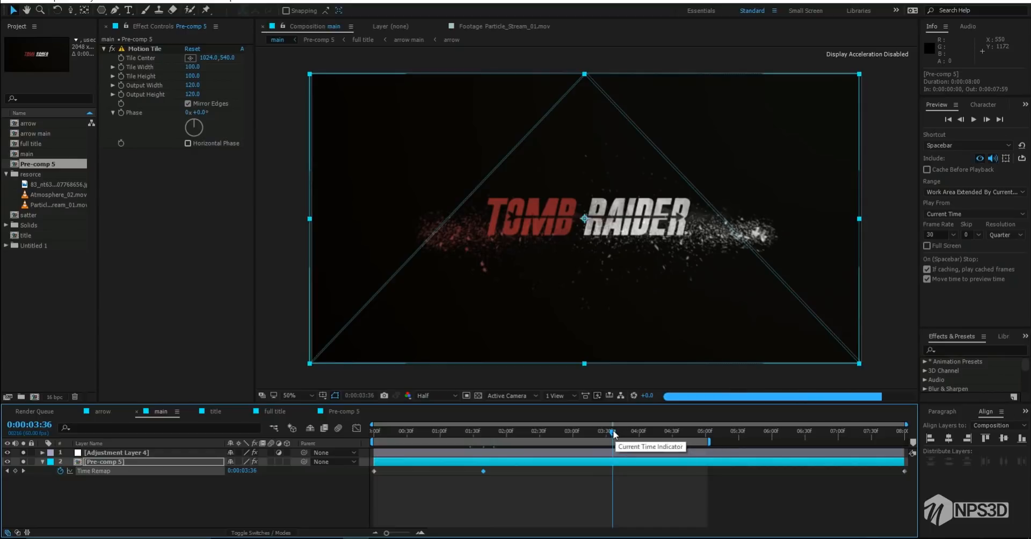
drag(614, 432, 598, 433)
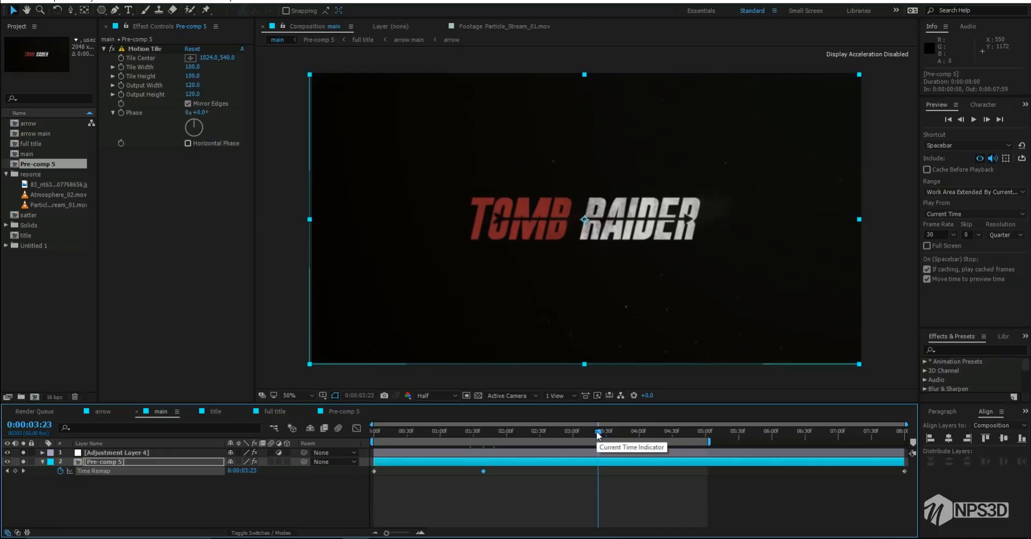
click(567, 433)
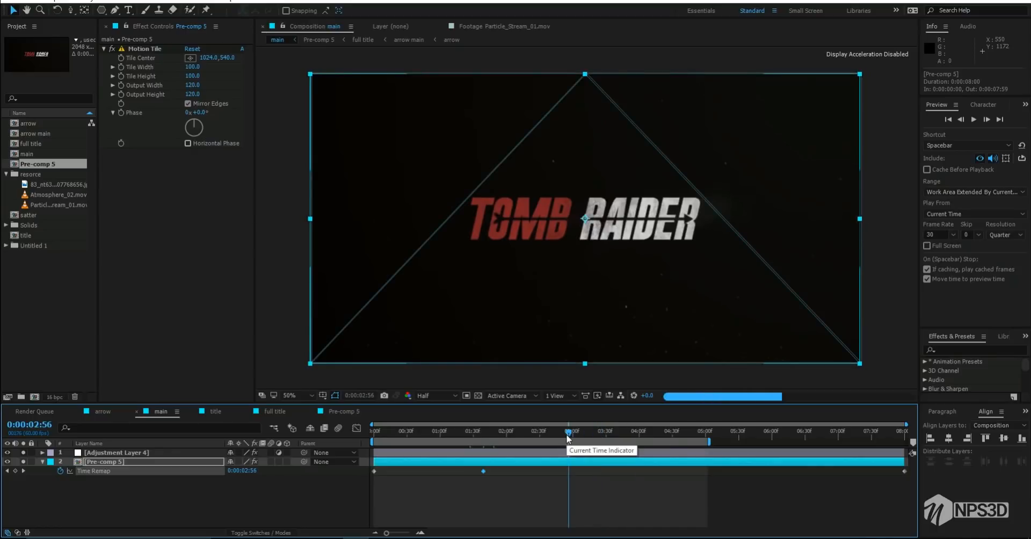
click(554, 433)
click(542, 431)
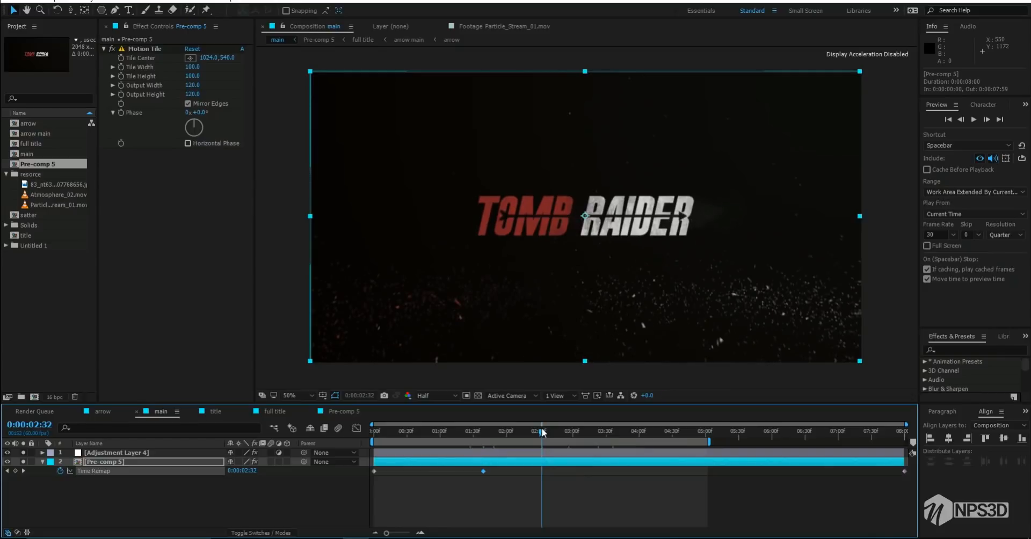
click(534, 431)
click(533, 431)
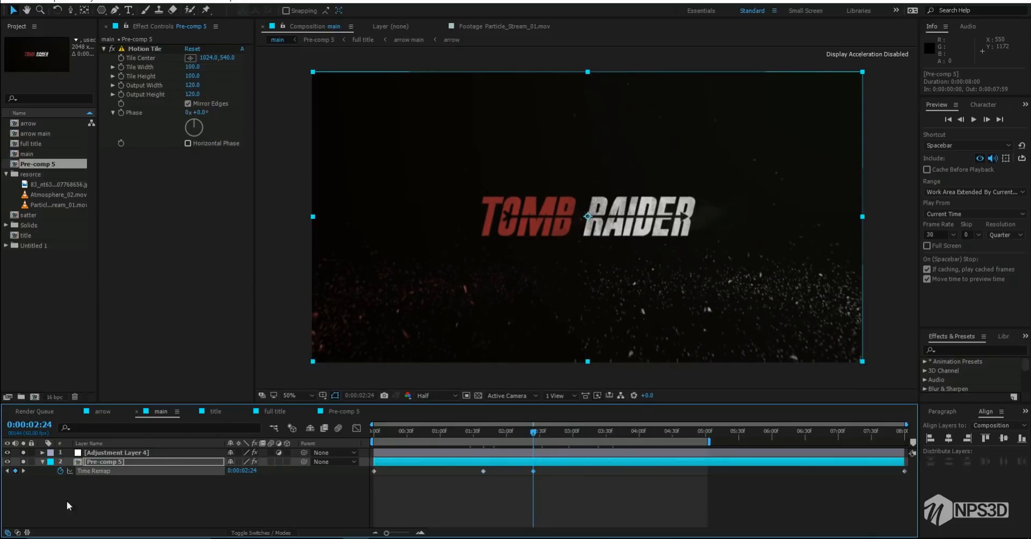
Move the Time Remap keyframe at 0:00:02:24 to 0:00:04:36 to slow the particle burst
drag(591, 493, 524, 466)
drag(534, 475, 701, 481)
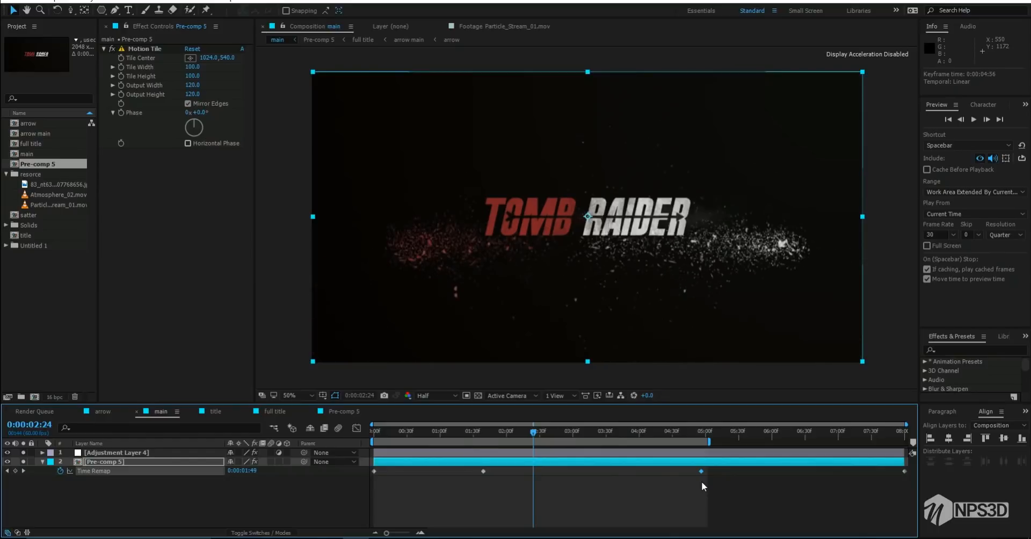
drag(700, 472, 679, 471)
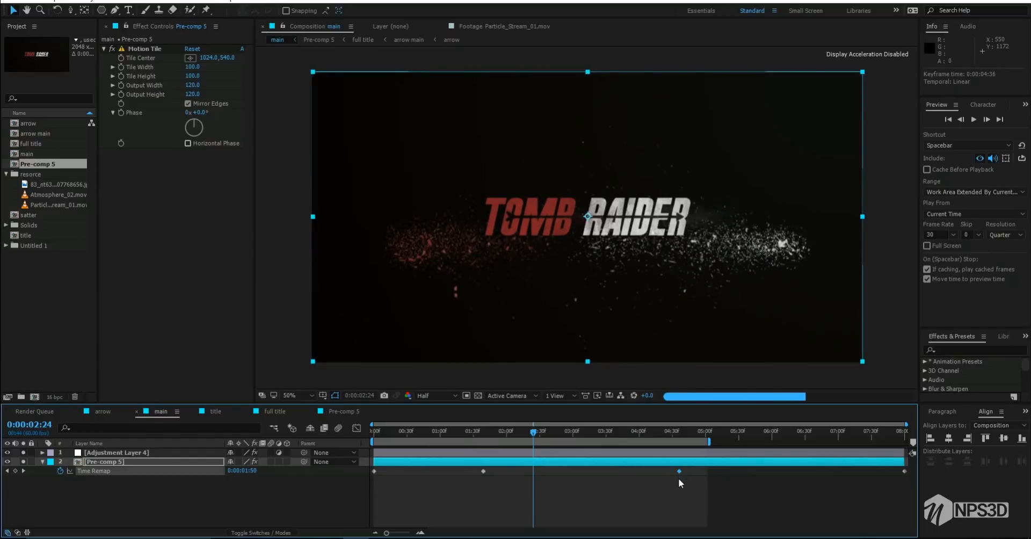
End the work area at about 0:00:05:30 and return the playhead to 0:00:00:00
drag(705, 440, 799, 440)
click(746, 432)
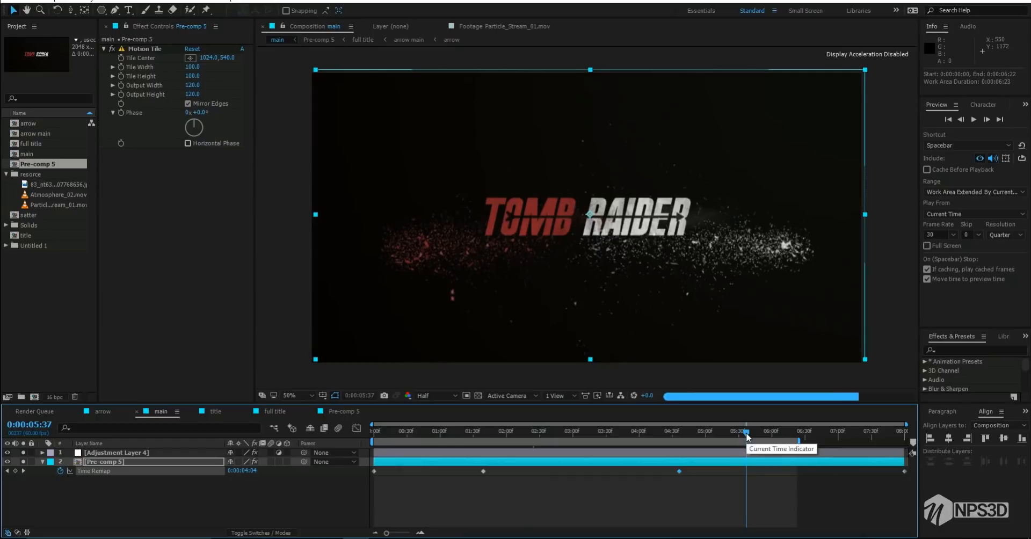
drag(746, 436, 371, 465)
key(n)
Create a new adjustment layer above the others in the main composition and apply the Curves effect to it
right_click(202, 514)
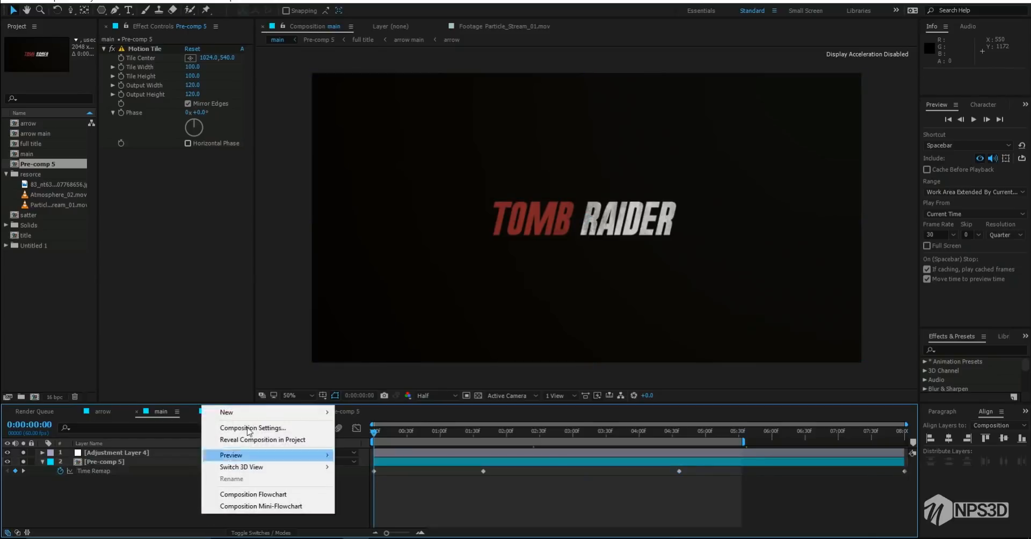
mouse_move(251, 417)
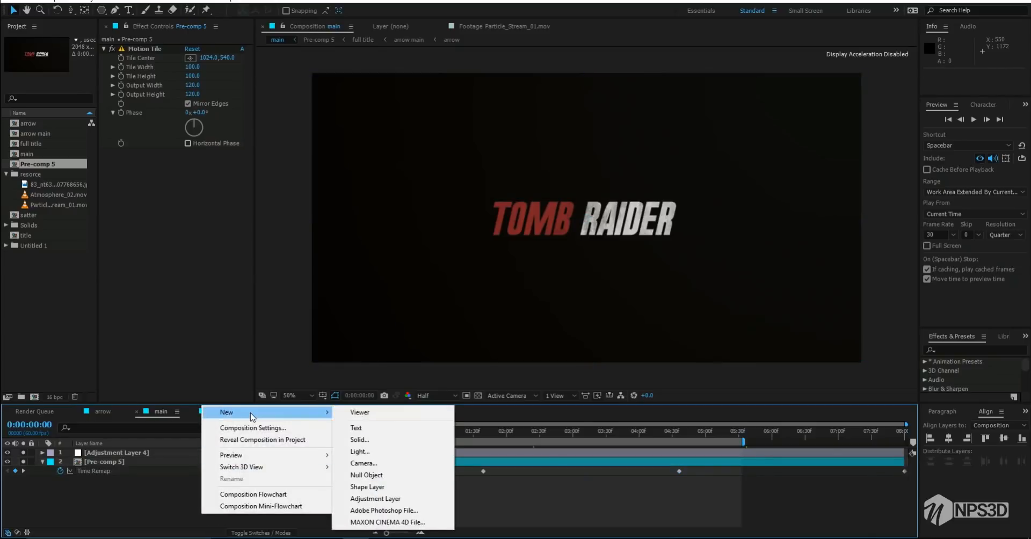
click(375, 498)
key(ctrl+space)
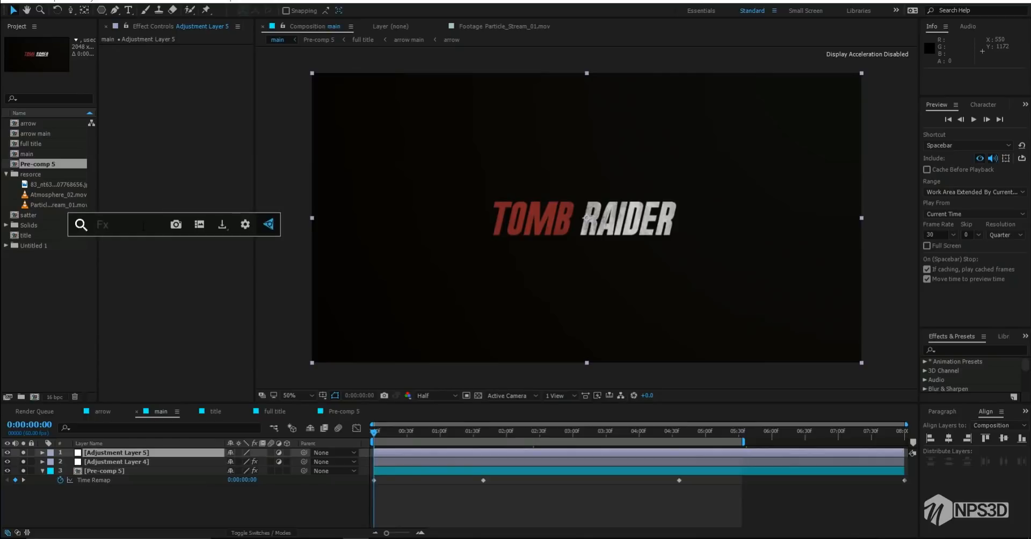
text(cur)
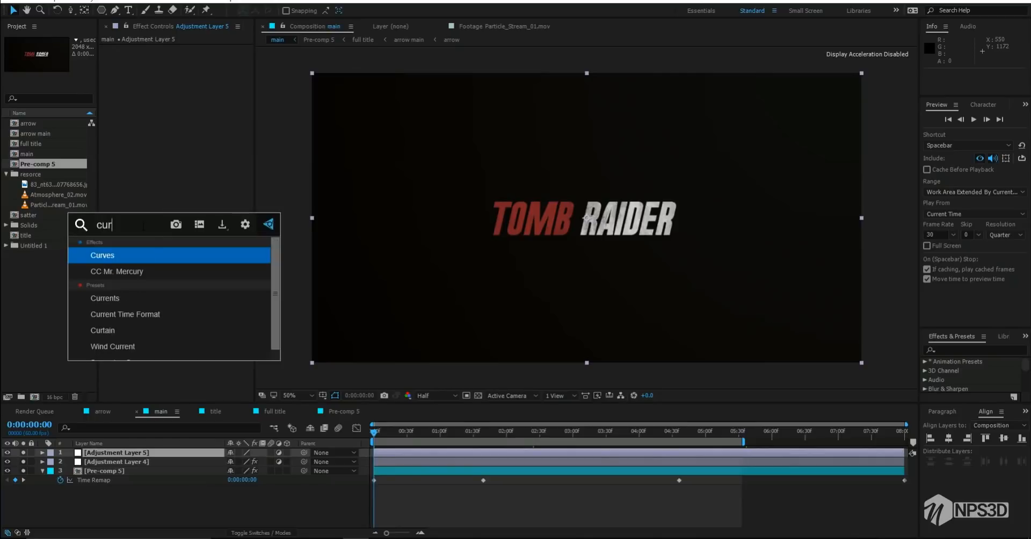
key(Return)
Shape the RGB curve into a gentle S by darkening the shadows and brightening the highlights, widening the effect controls to reach the whole graph
drag(145, 202, 144, 206)
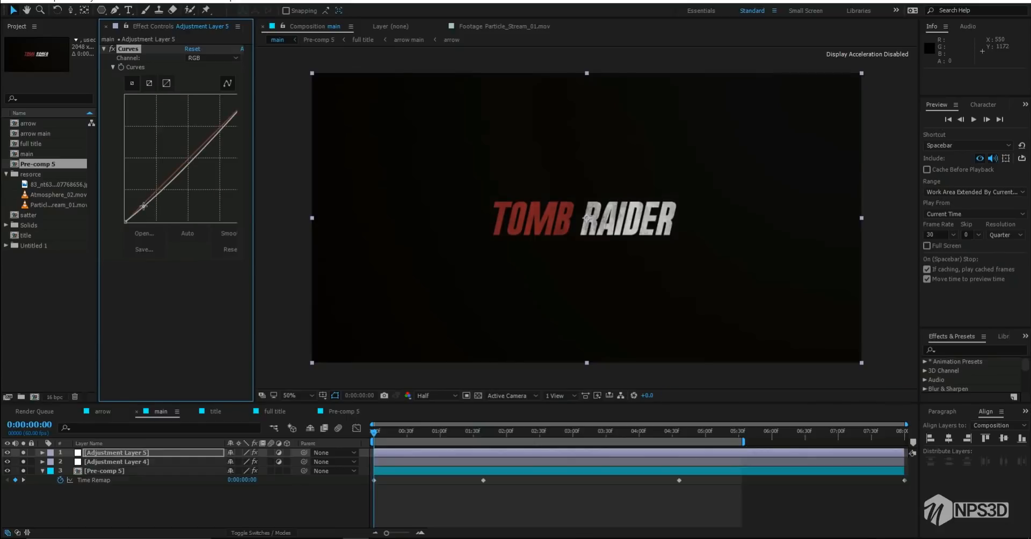
drag(98, 167, 44, 165)
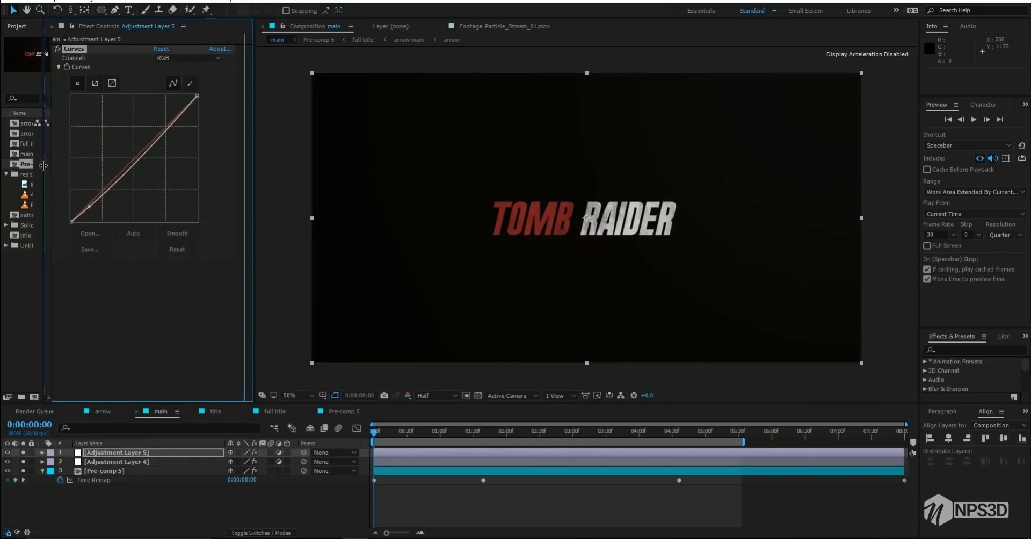
drag(156, 138, 155, 130)
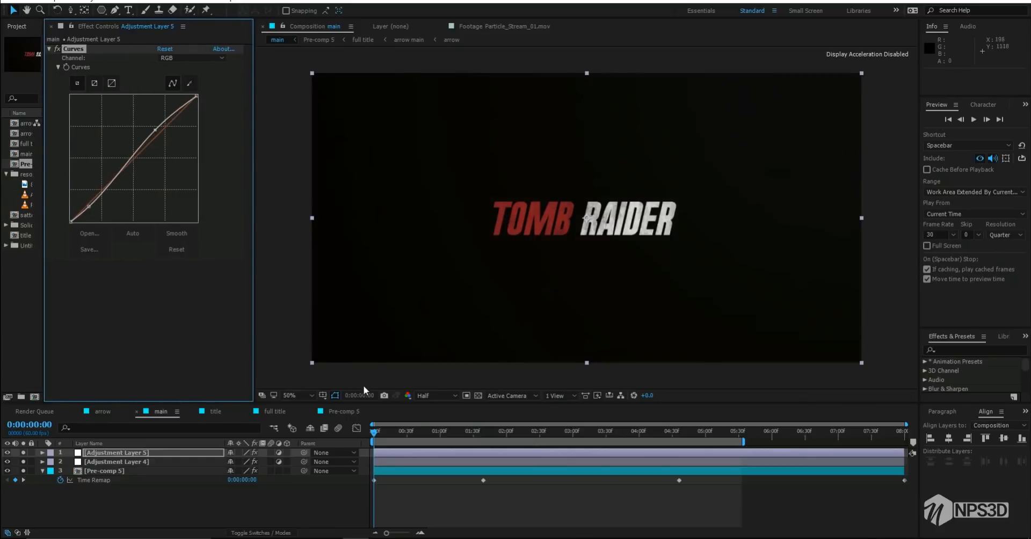
click(430, 395)
click(443, 432)
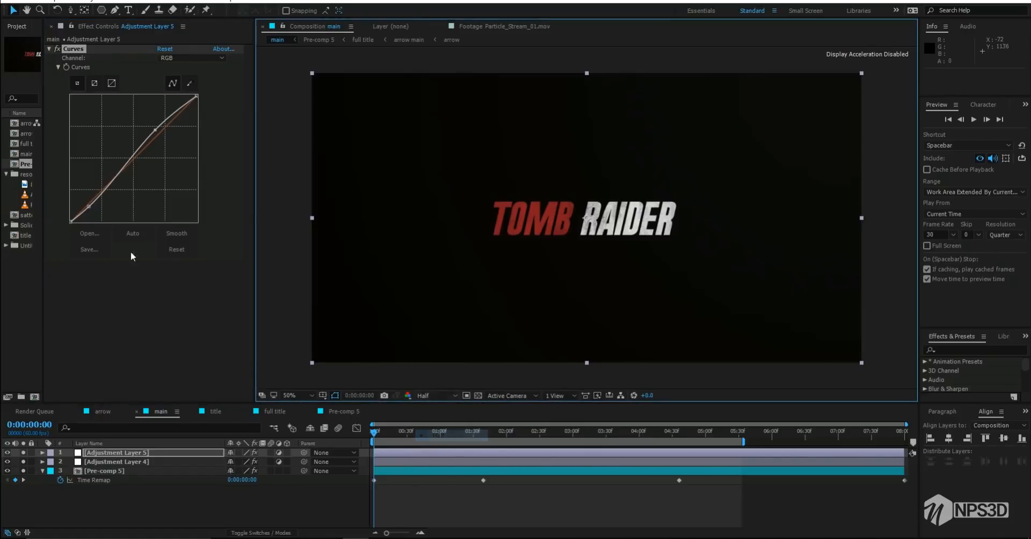
drag(87, 206, 91, 208)
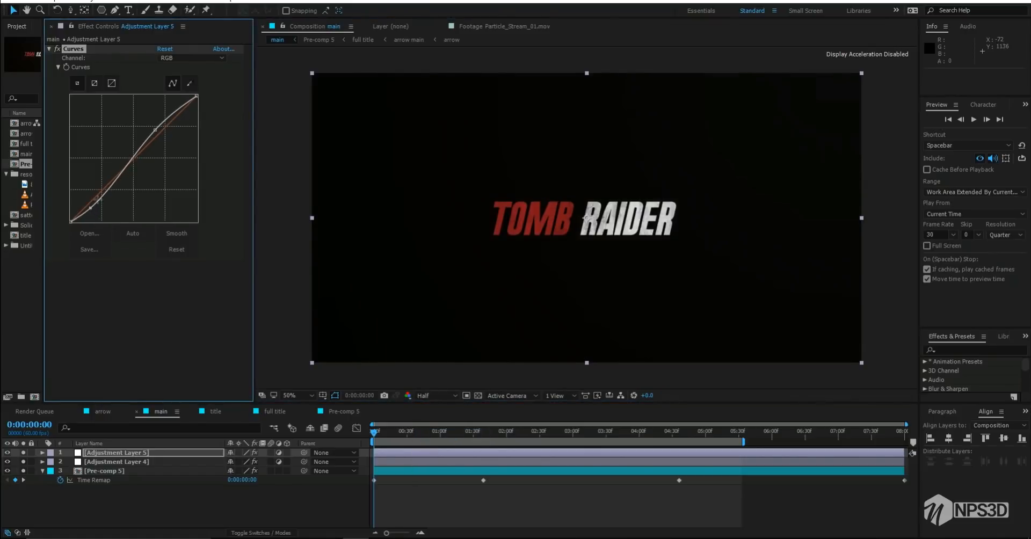
mouse_move(154, 134)
mouse_down()
mouse_move(167, 136)
mouse_move(165, 129)
mouse_up()
drag(90, 214, 108, 190)
Balance the Red, Green and Blue curves individually, lifting the blue shadows slightly, and save the project
click(192, 57)
click(188, 83)
click(192, 58)
click(185, 69)
drag(158, 137, 161, 143)
key(ctrl+z)
click(191, 58)
click(185, 106)
mouse_move(71, 221)
mouse_down()
mouse_move(98, 201)
mouse_move(71, 217)
mouse_up()
click(192, 58)
click(185, 94)
click(191, 58)
click(185, 104)
key(ctrl+s)
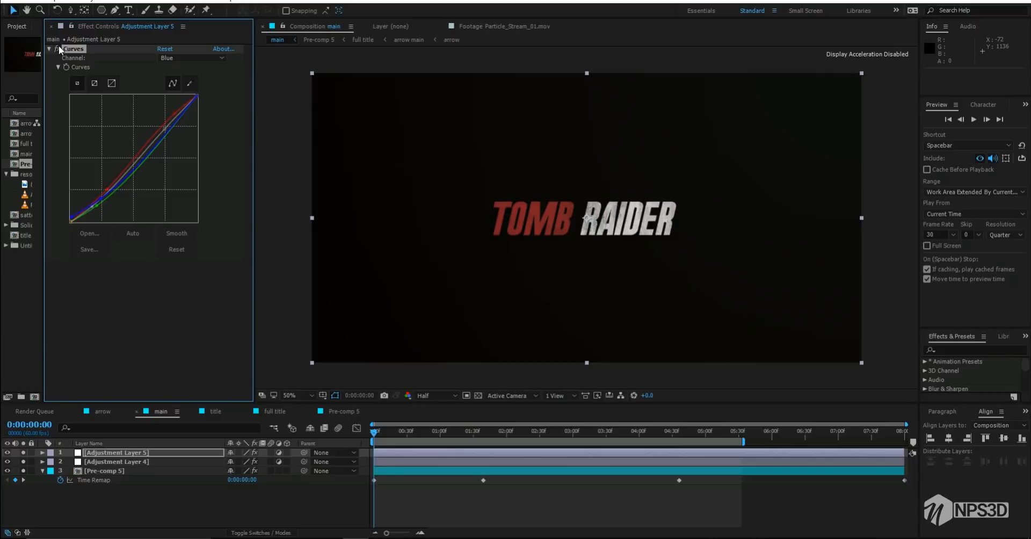
Compare the title with and without the Curves effect, and collapse the pre-composed layer's properties
click(59, 47)
scroll(511, 155, up, 2)
scroll(512, 154, down, 1)
scroll(511, 158, down, 1)
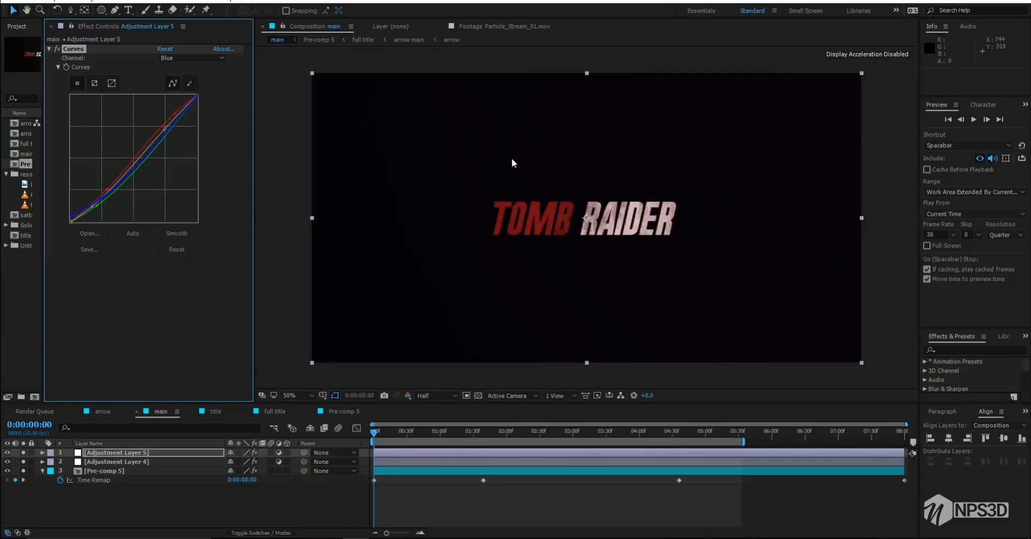
click(43, 470)
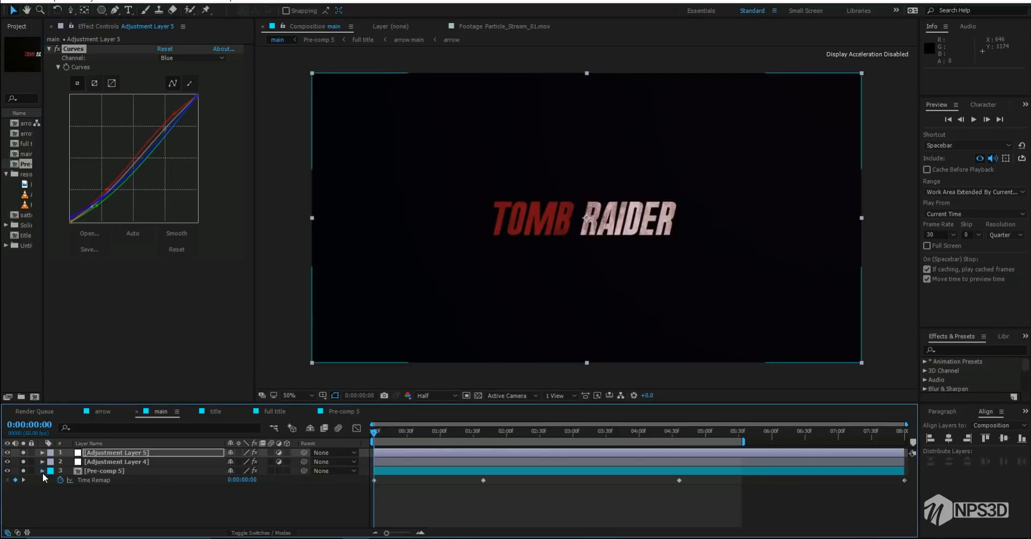
click(119, 505)
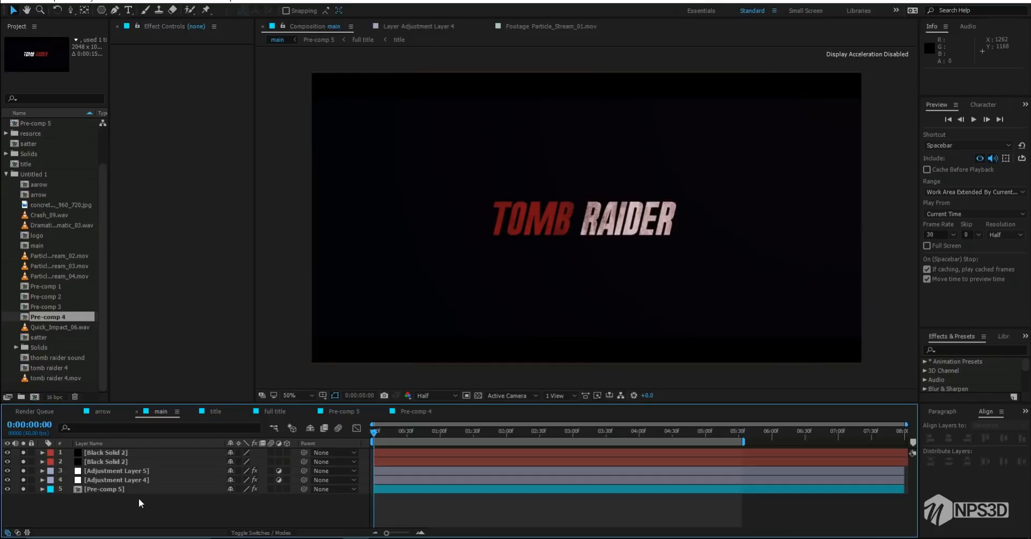
Pre-compose all five layers of the main composition, including both black solids and both adjustment layers
key(ctrl+a)
right_click(137, 462)
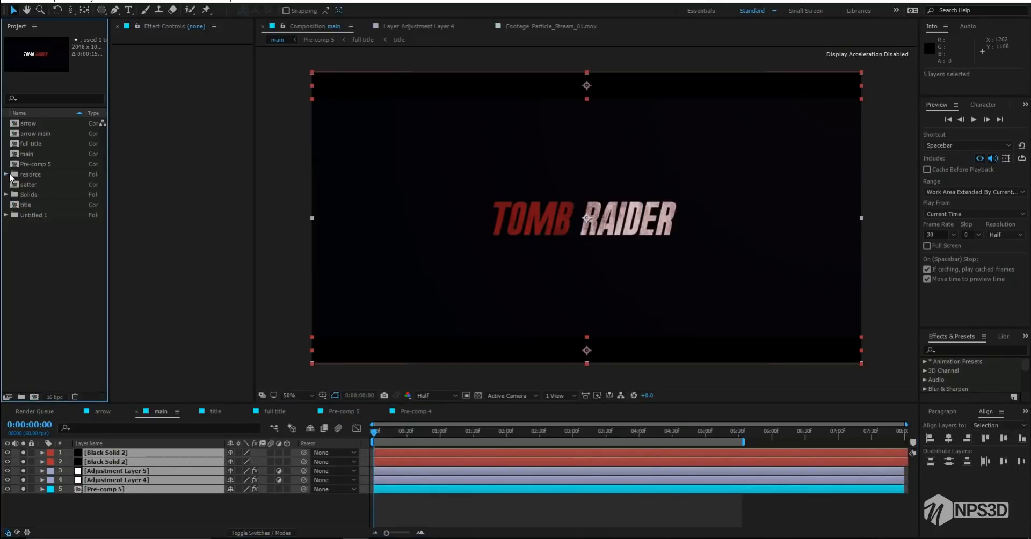
right_click(125, 450)
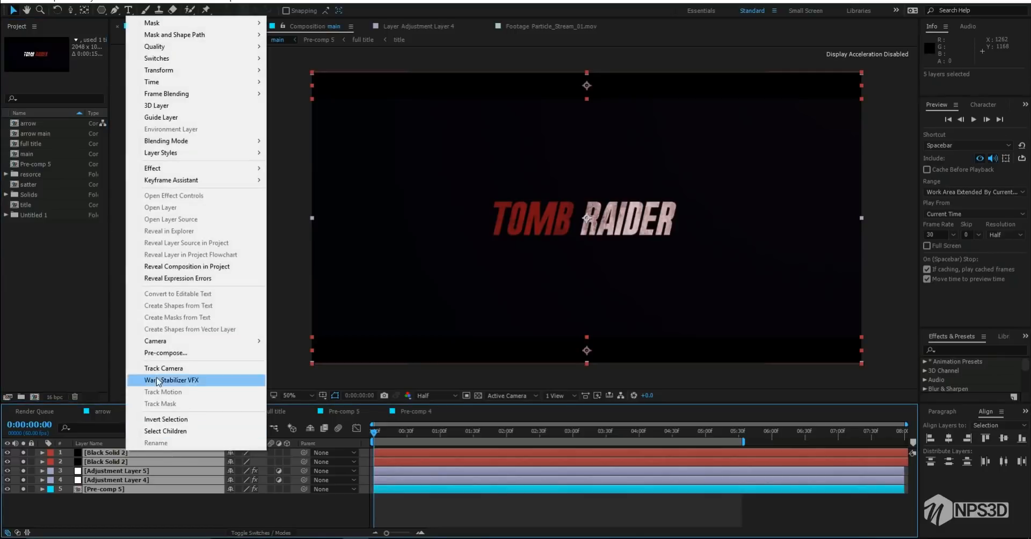
click(156, 353)
click(144, 131)
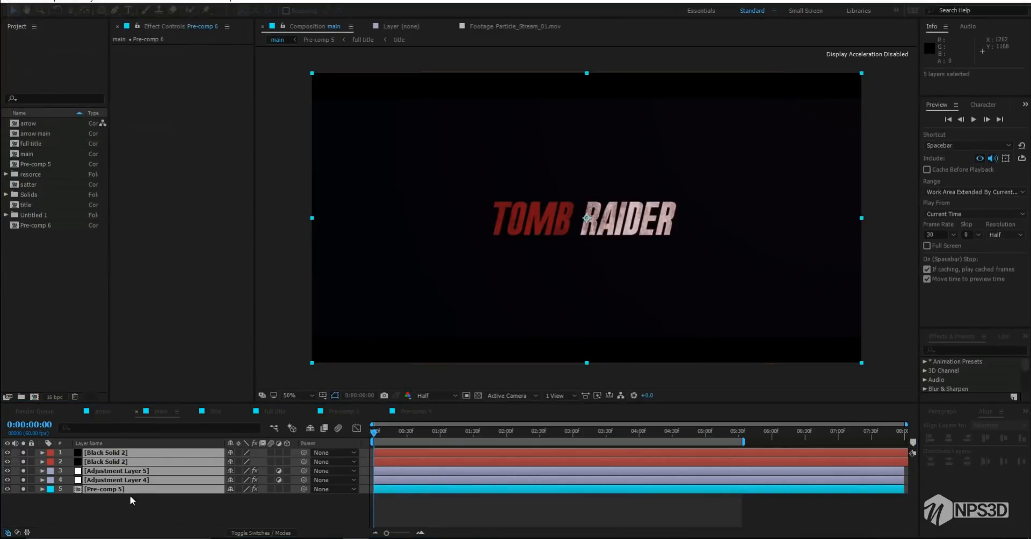
Preview the pre-composed main composition from the start, and park the playhead at 0:00:01:39
click(130, 495)
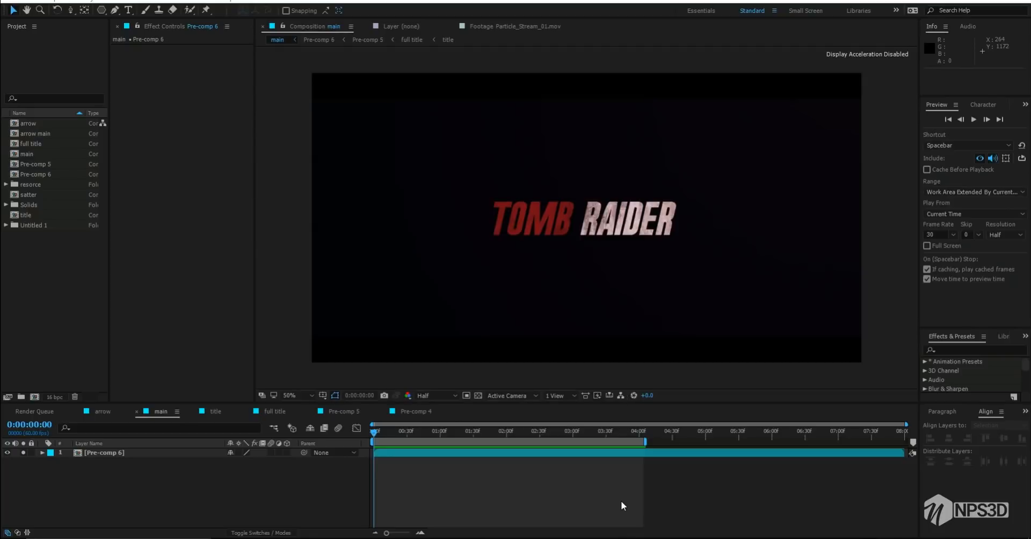
click(974, 119)
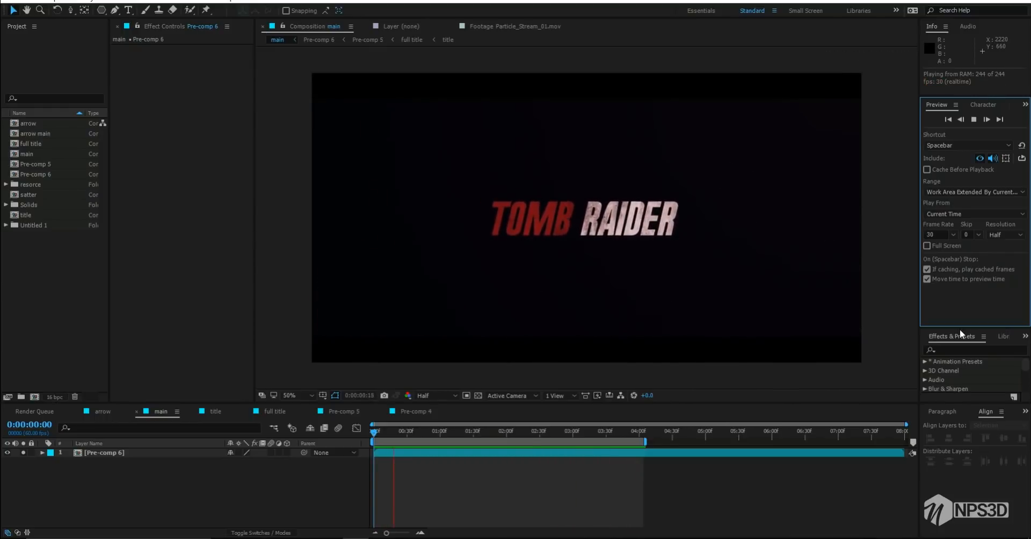
click(482, 434)
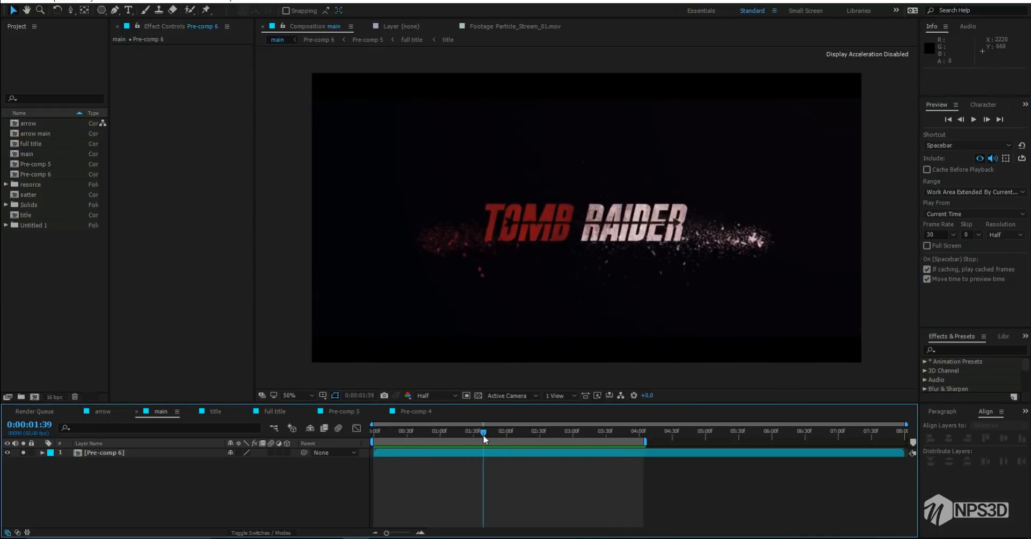
Check the title composition, then examine the main composition's arrow cut and particles up close and in full frame at 0:00:02:55
click(217, 411)
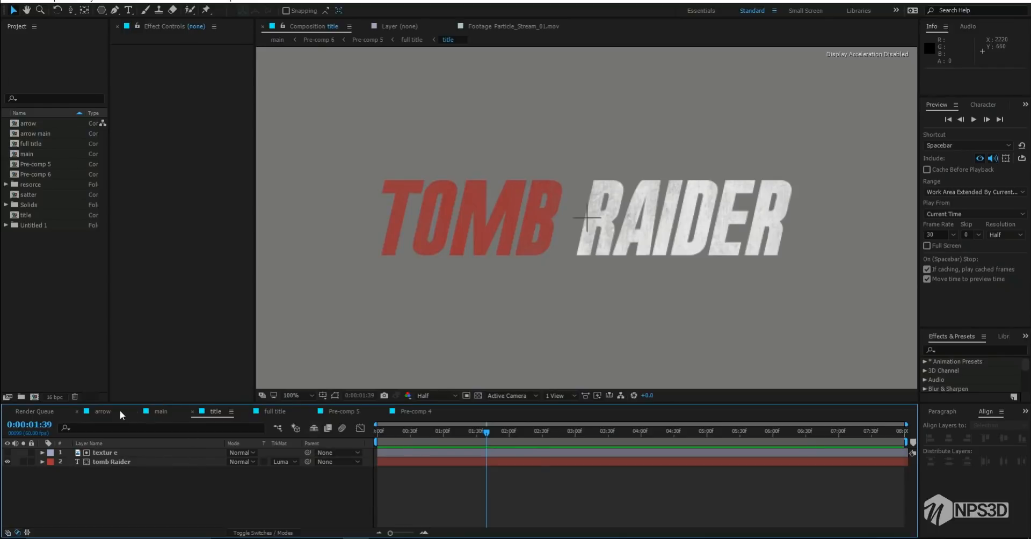
click(159, 411)
drag(500, 433, 567, 439)
key(period)
key(period)
key(period)
key(comma)
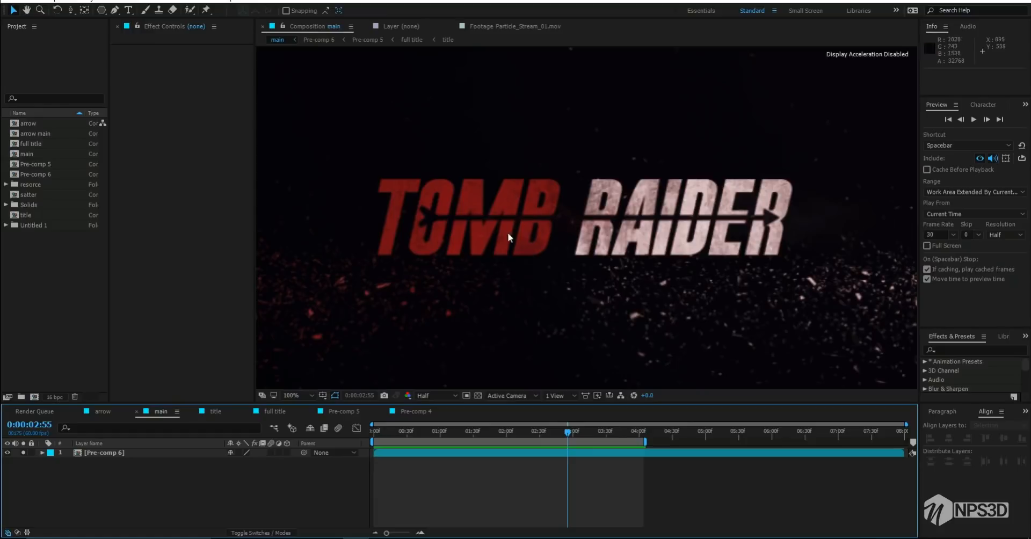
key(comma)
key(comma)
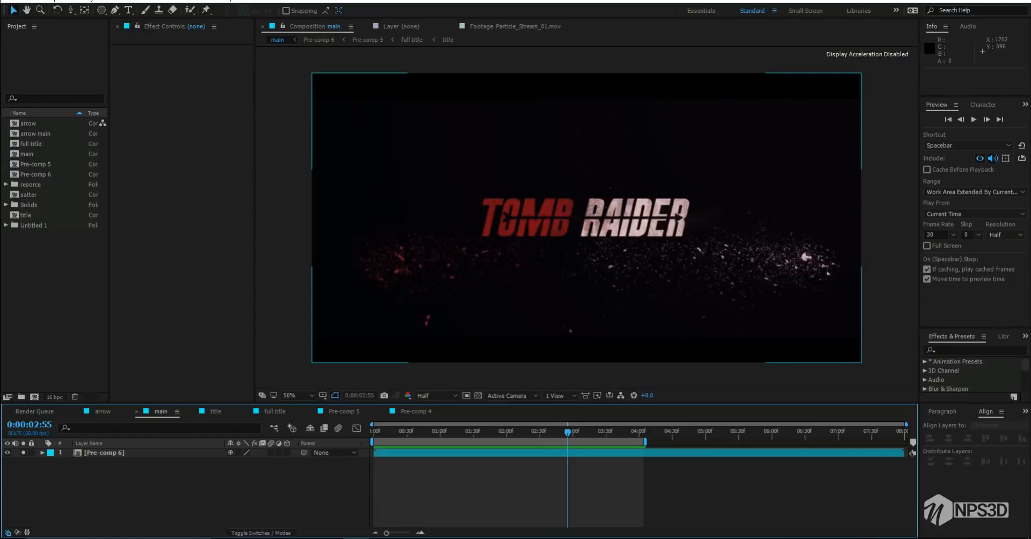